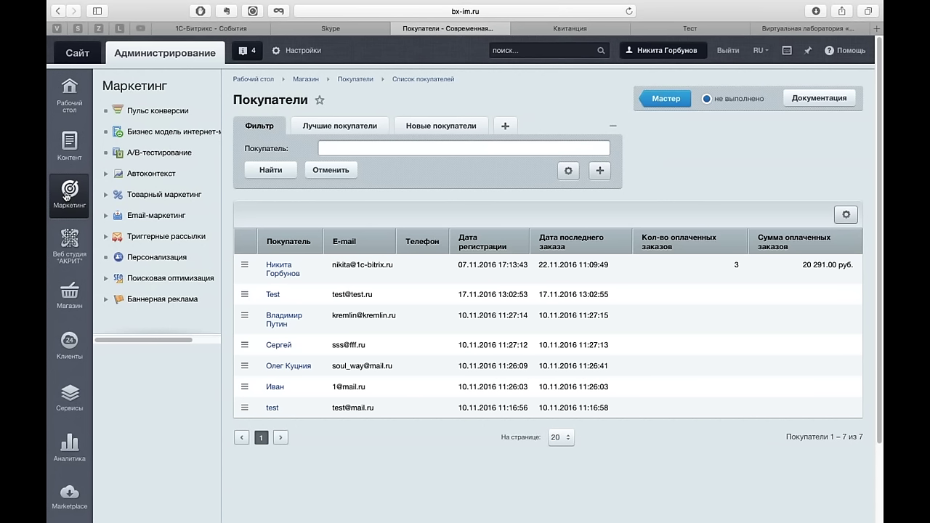
- Open the platform update page in Marketplace and look through the update status and the update server's response
click(72, 501)
click(187, 177)
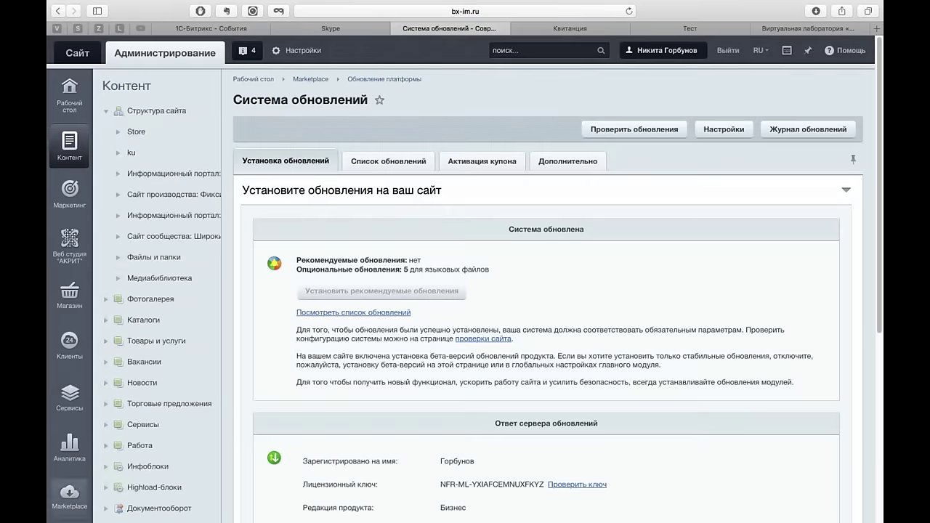
mouse_move(72, 145)
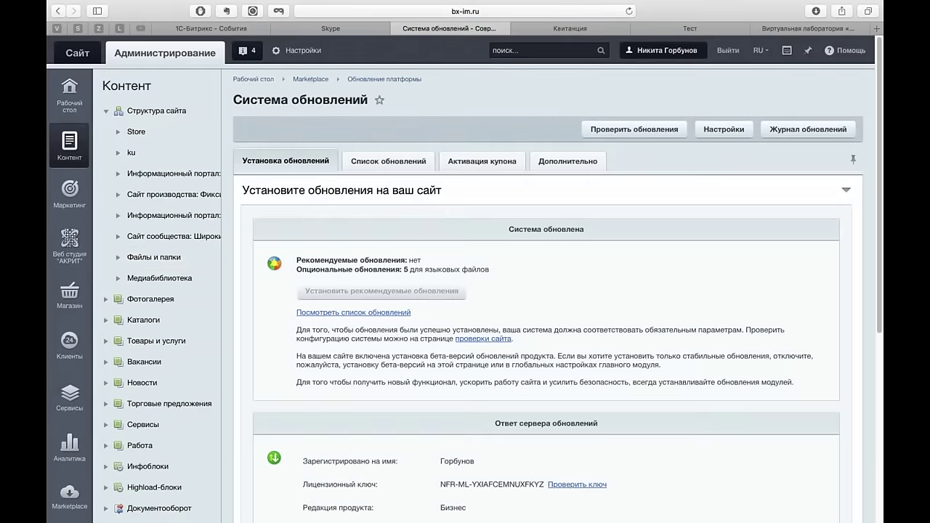
scroll(70, 190, down, 5)
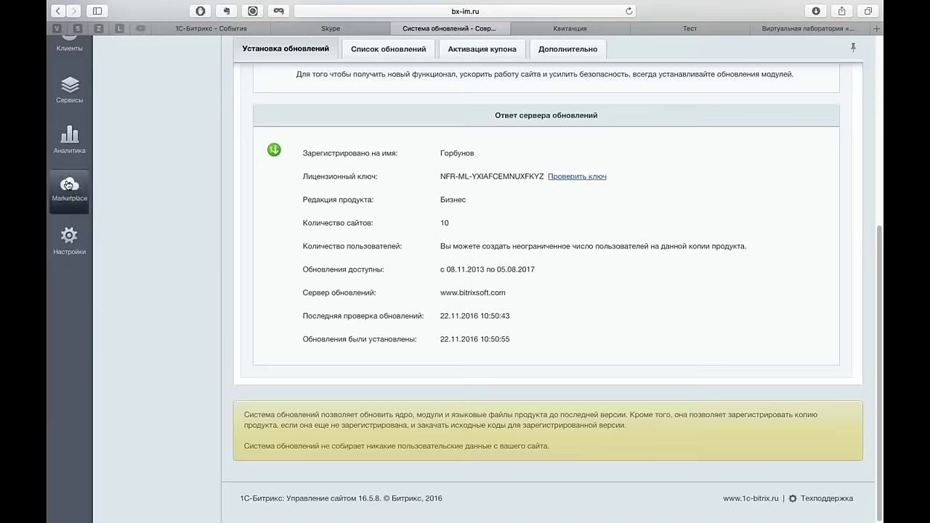
scroll(62, 151, up, 5)
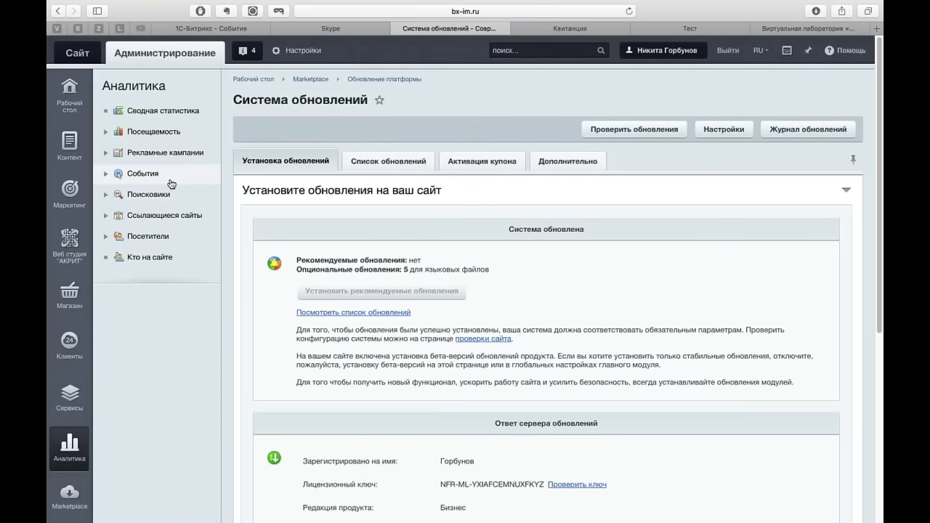
- View the conversion pulse page and the A/B testing page in the marketing section
mouse_move(70, 191)
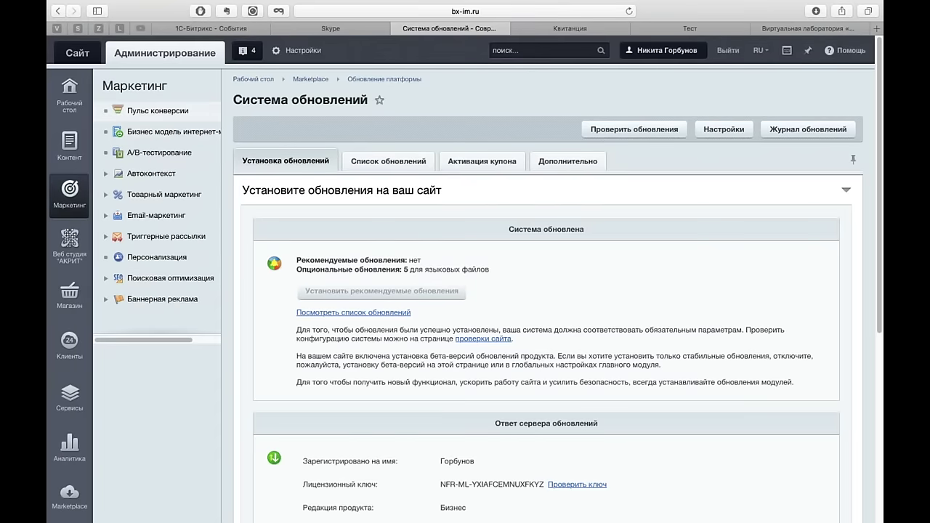
click(162, 121)
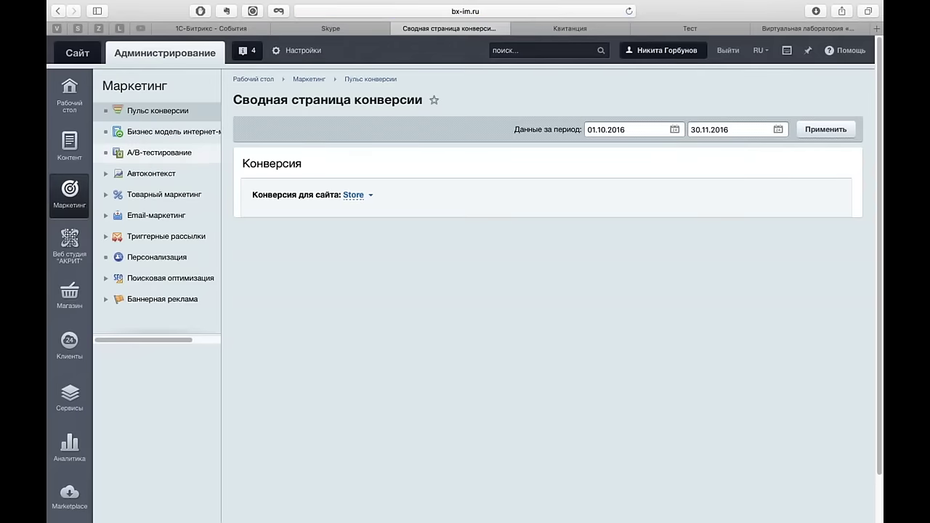
click(151, 155)
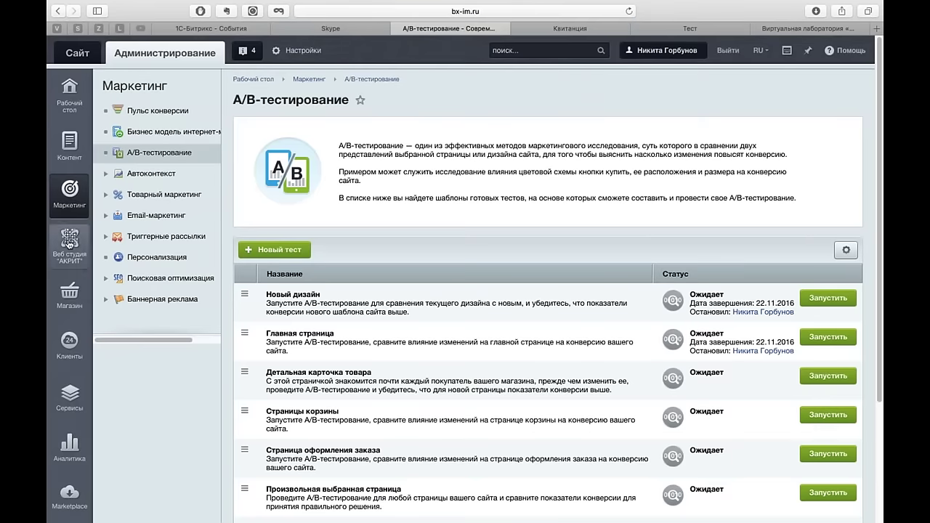
- Open module management in the product settings and look through the modules and their installation status
scroll(53, 396, down, 3)
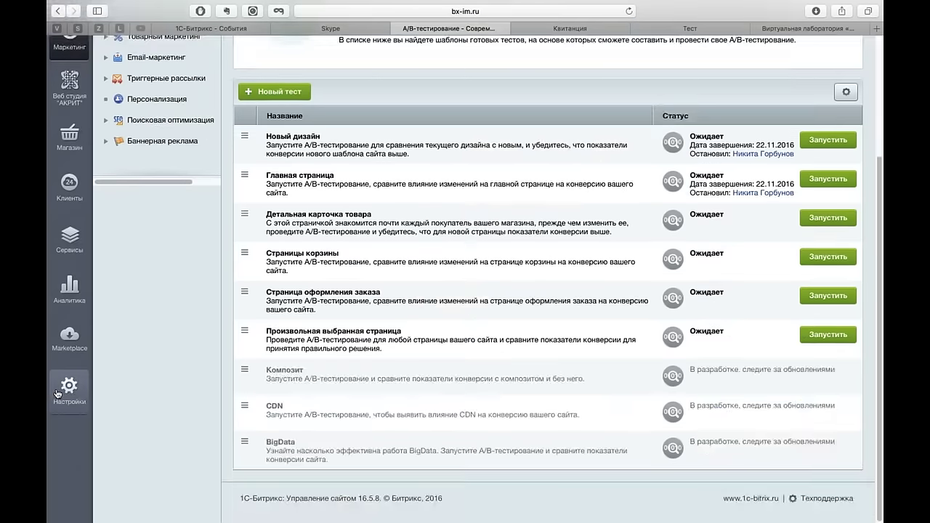
click(58, 397)
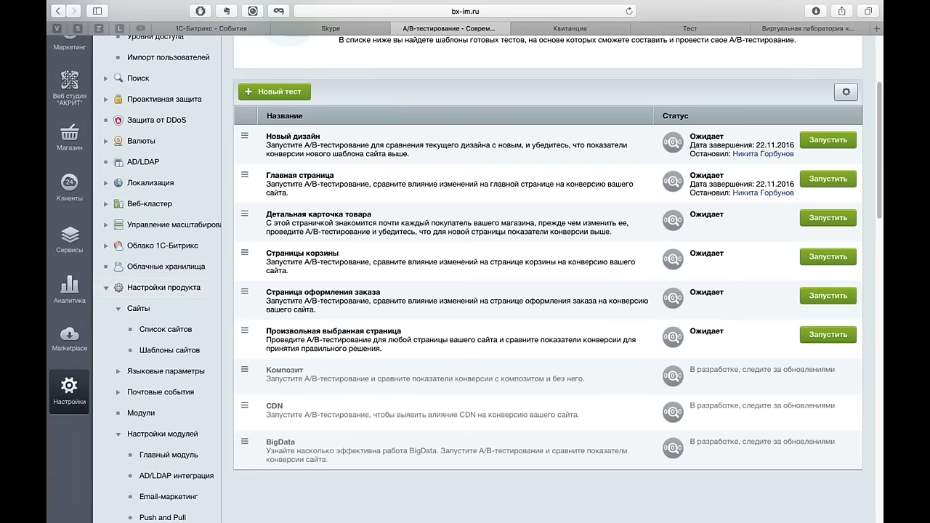
click(142, 419)
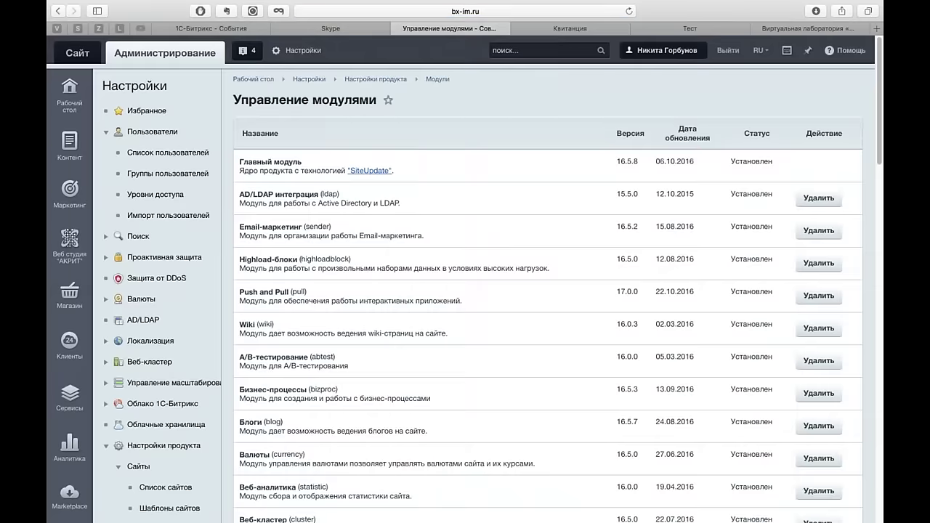
scroll(490, 245, down, 15)
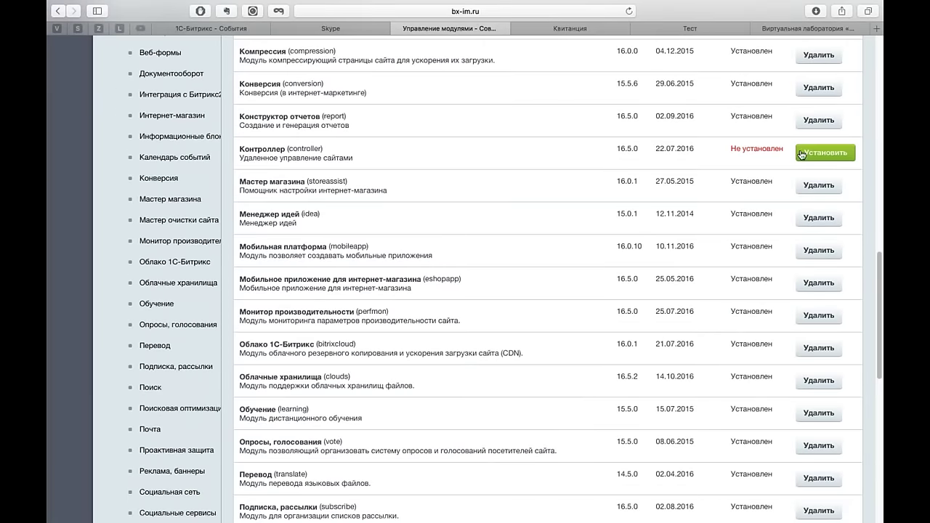
click(801, 154)
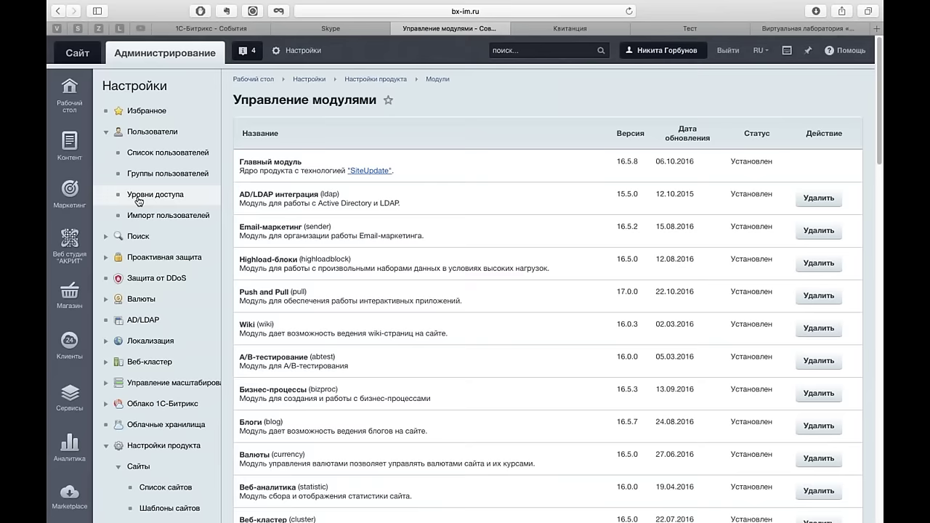
- Open the A/B testing list in the marketing section and load the public site in a separate tab
click(70, 190)
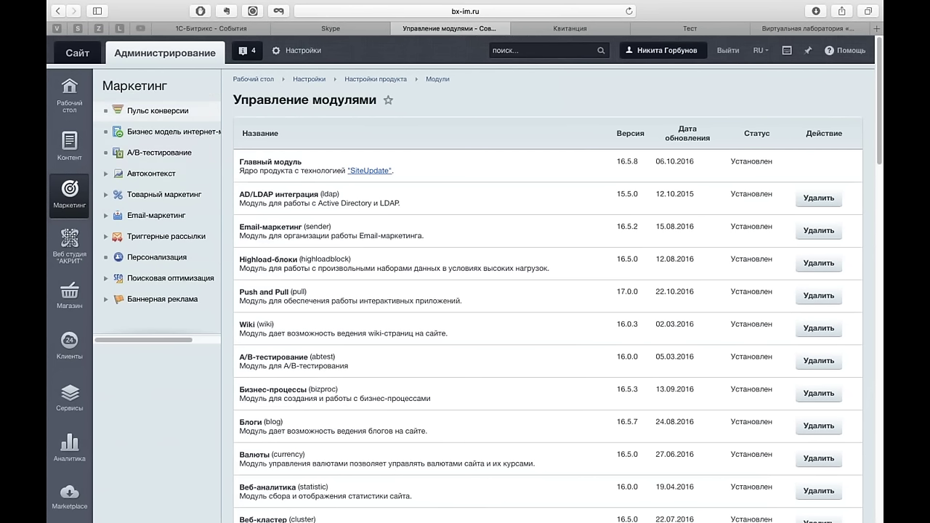
click(159, 155)
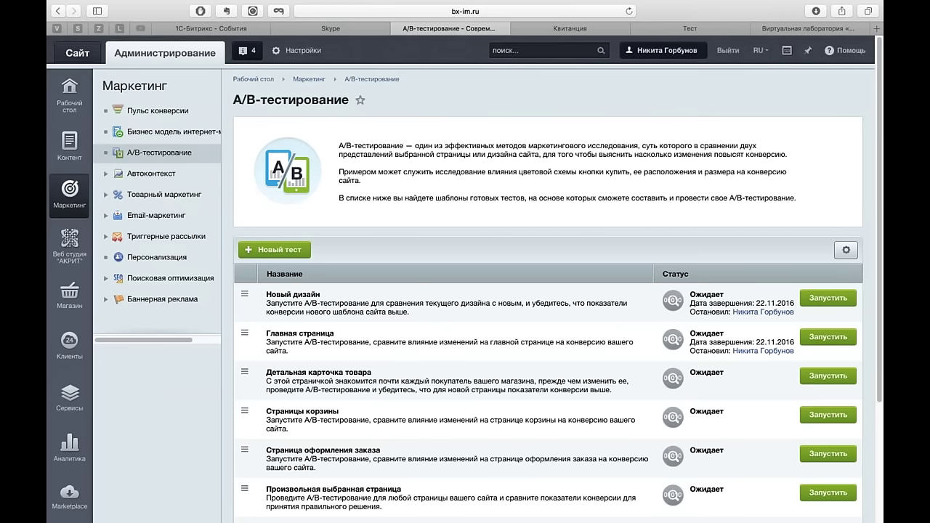
right_click(77, 53)
click(108, 59)
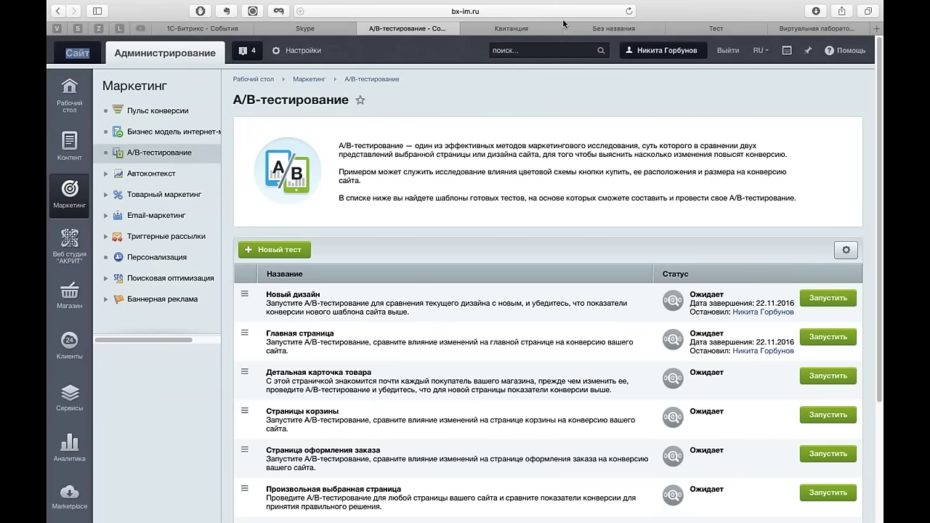
- Close the payment receipt (Квитанция) tab and bring up the public store's home page
click(609, 29)
click(538, 29)
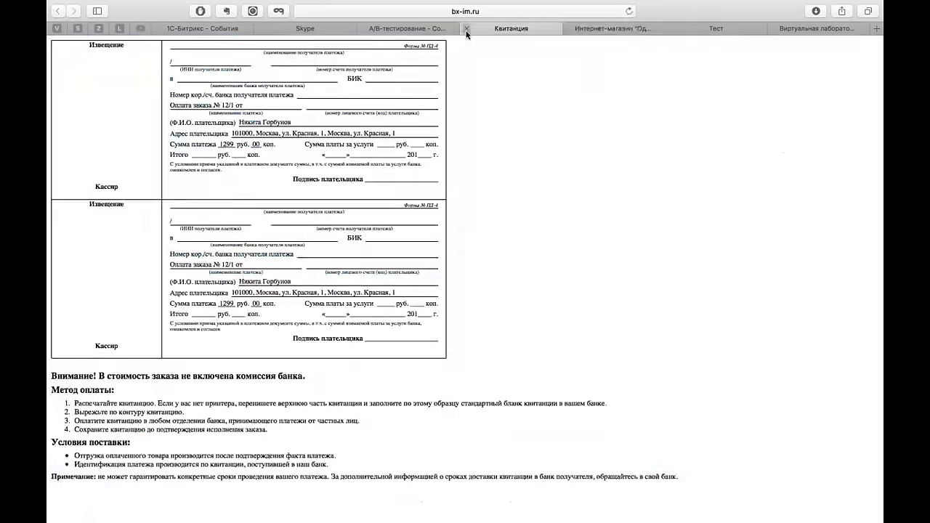
click(468, 29)
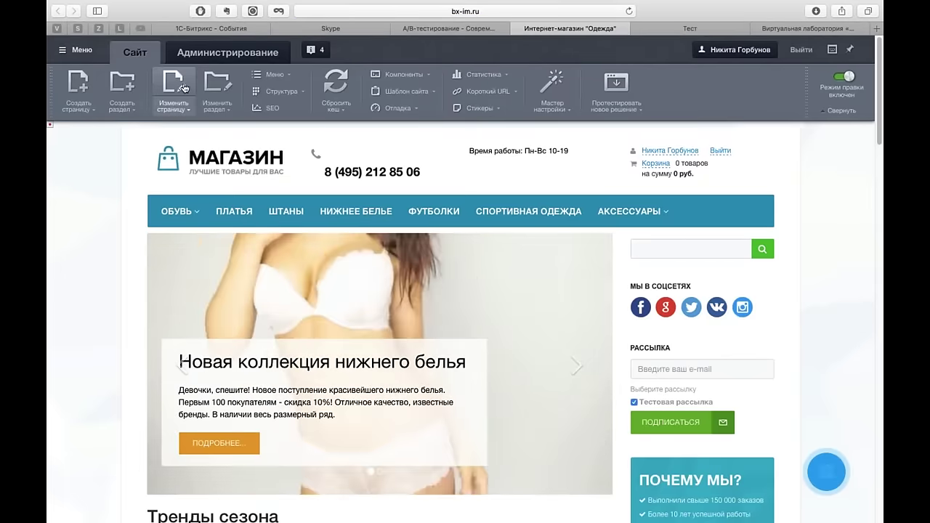
- Open the home page for editing in the control panel, then leave the editor for the site's root Файлы и папки listing
click(174, 106)
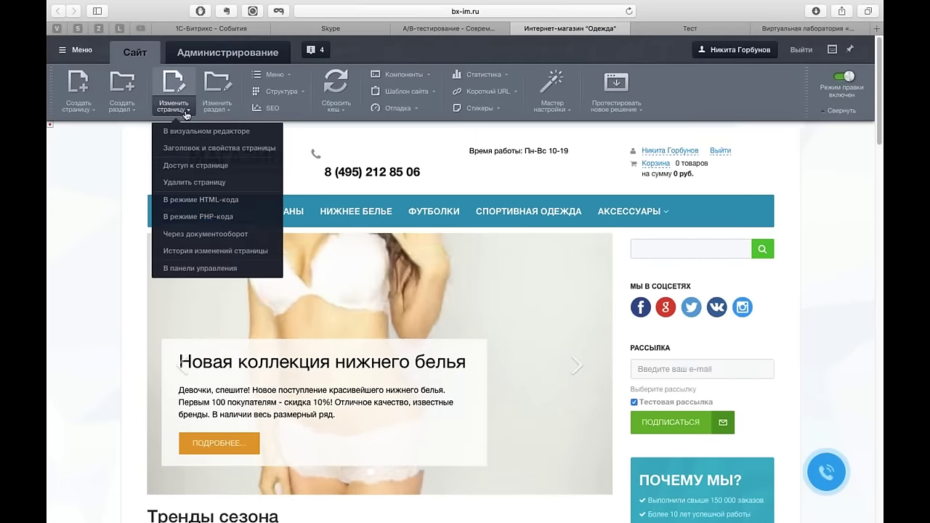
click(204, 267)
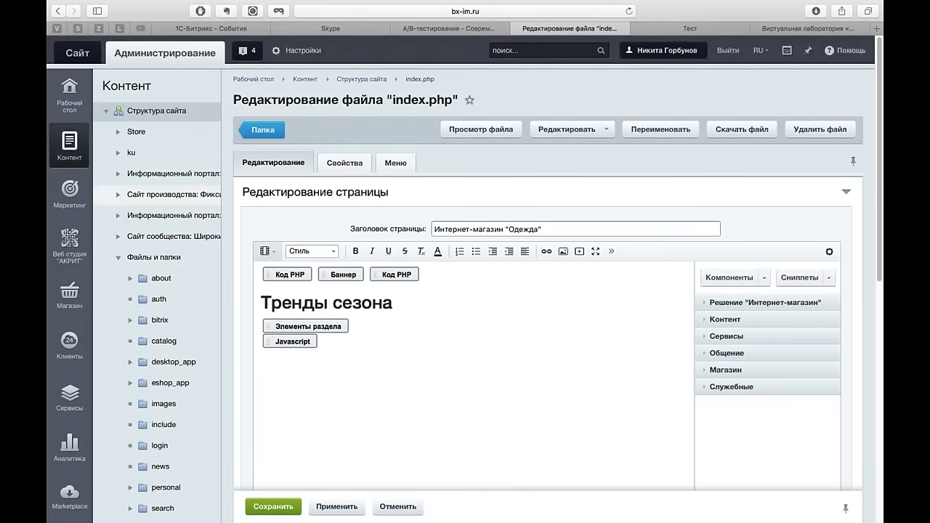
click(143, 260)
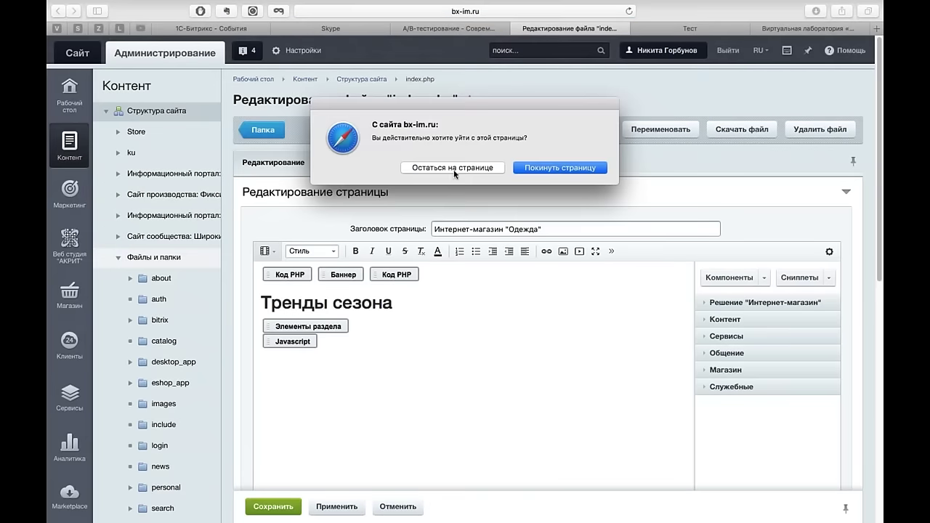
click(550, 165)
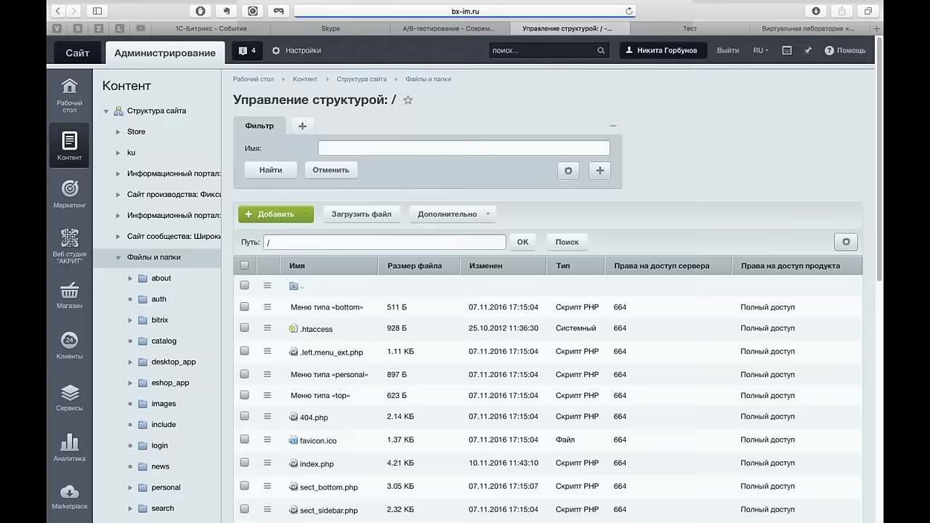
- Copy index.php into the same root folder, choosing to rename the copy when the file name conflicts
scroll(250, 400, down, 3)
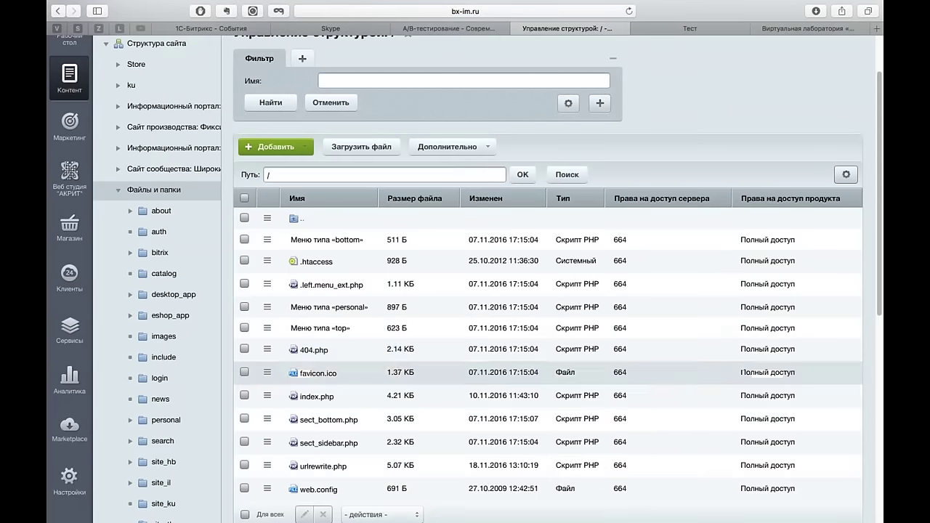
click(247, 397)
scroll(250, 399, down, 4)
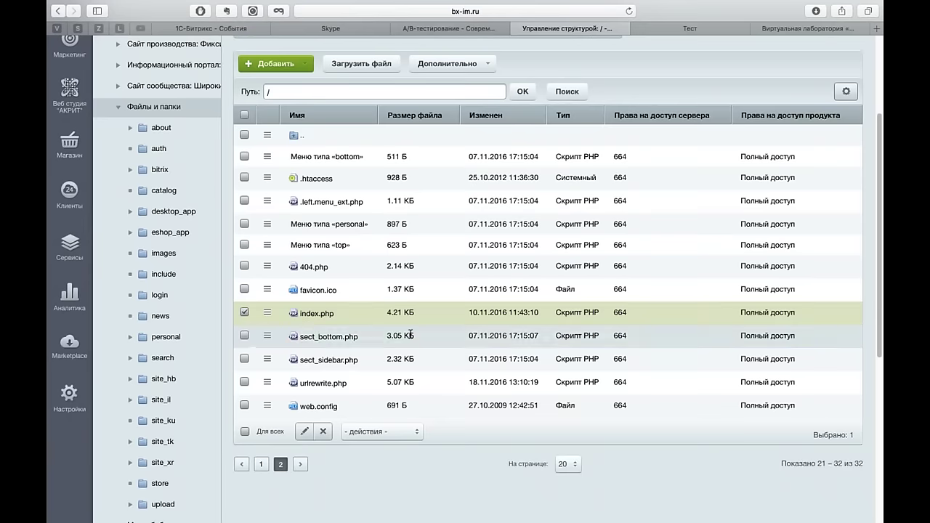
click(386, 436)
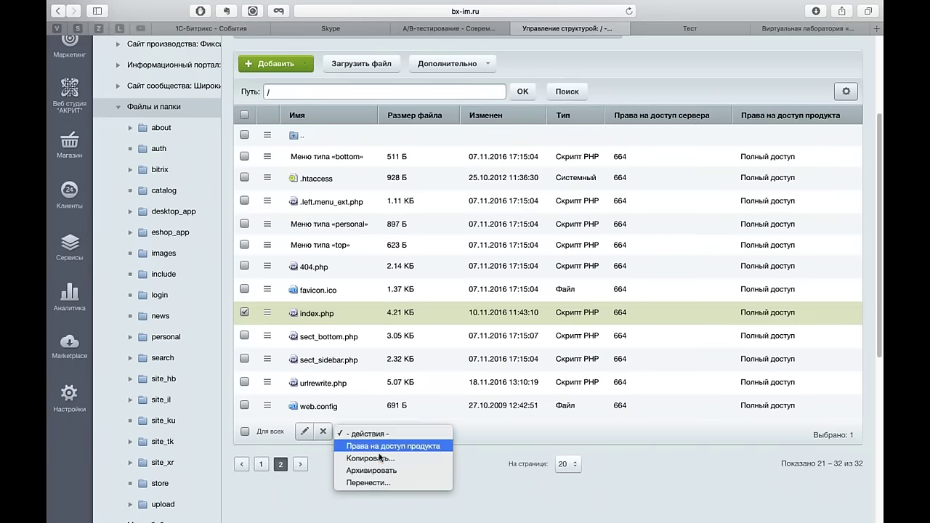
click(370, 458)
click(462, 432)
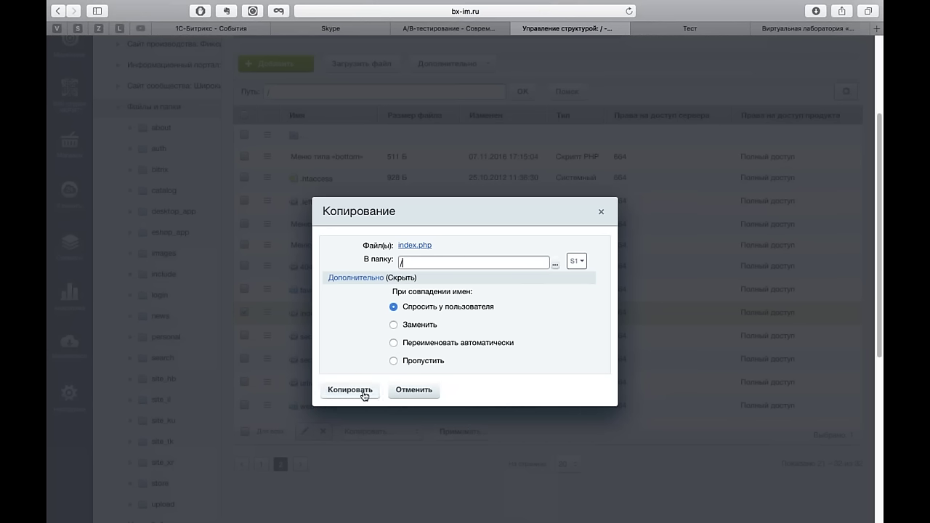
click(364, 392)
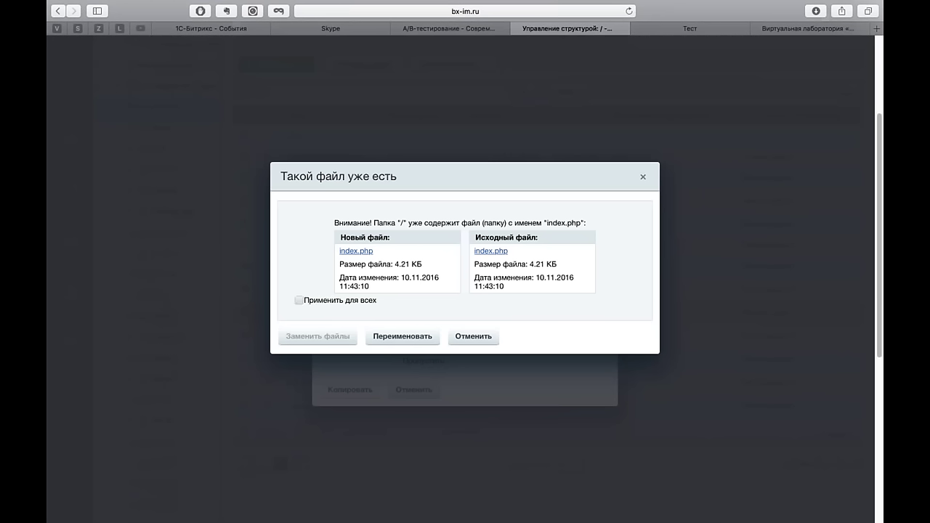
click(398, 336)
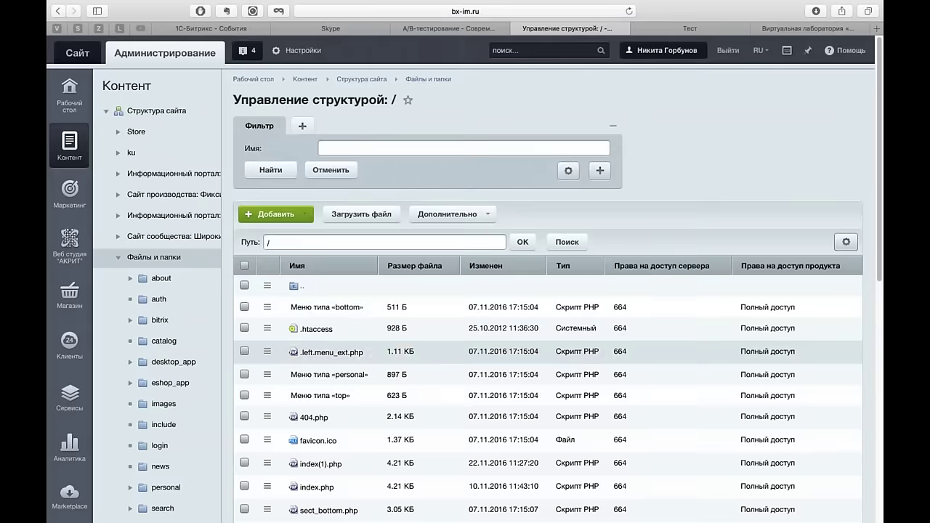
- Rename the copied file index(1).php to index2.php and save the change
scroll(404, 367, down, 5)
click(244, 133)
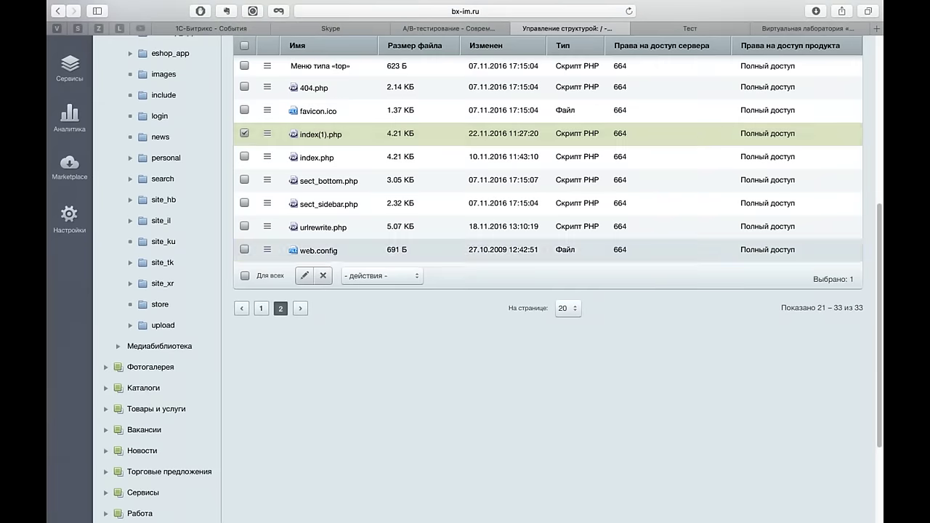
click(306, 276)
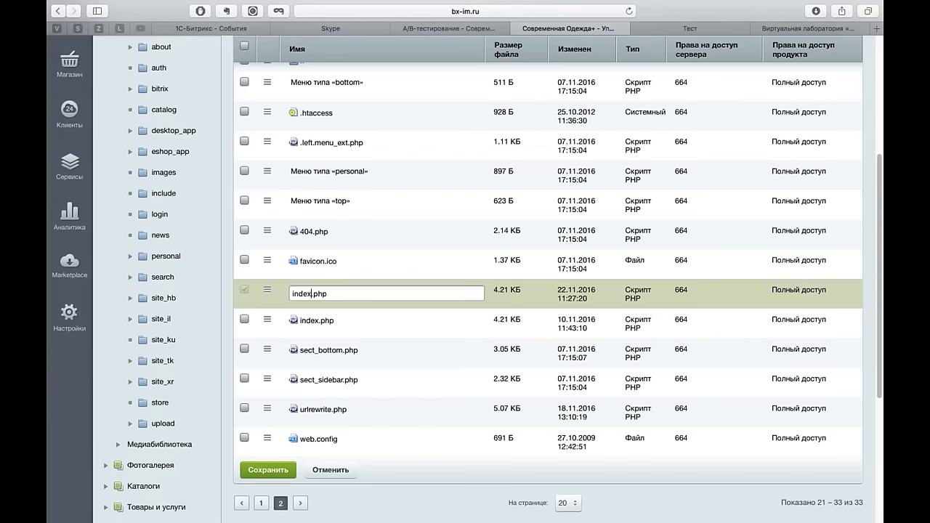
text(2)
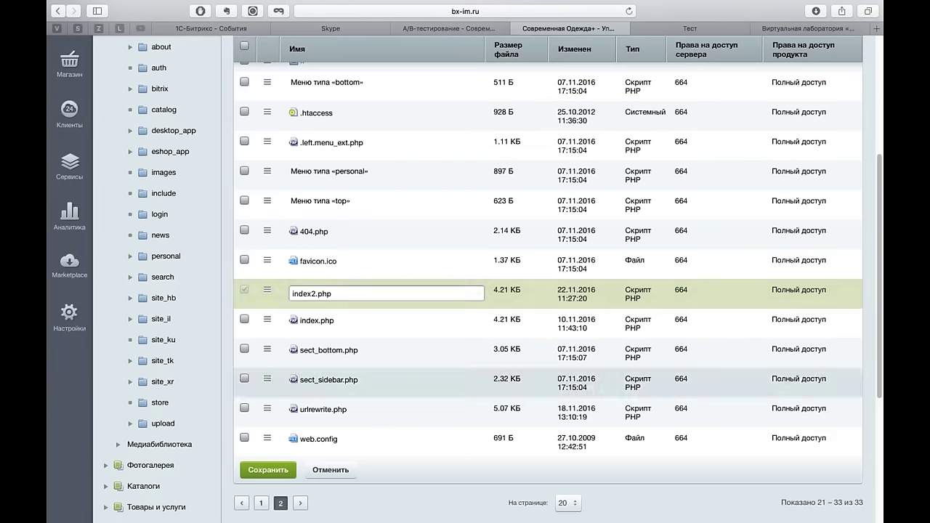
click(268, 469)
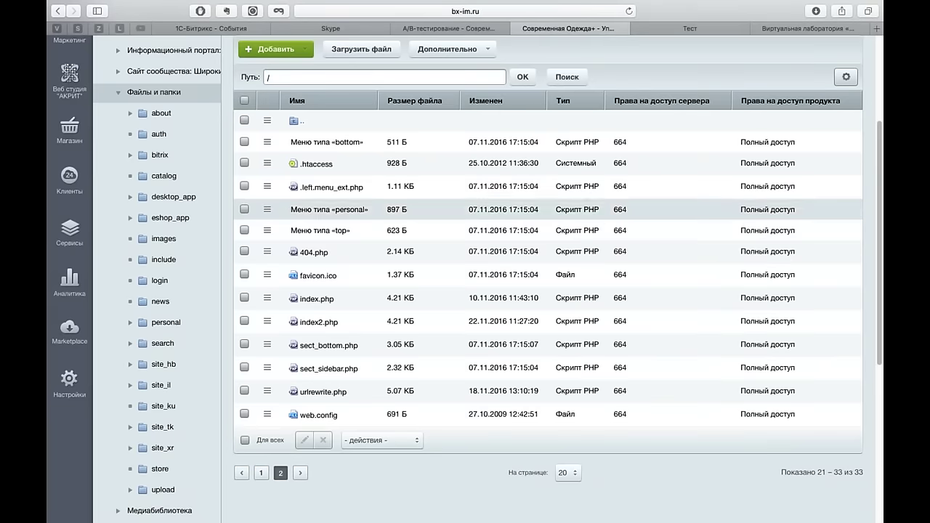
- Open the public store site in a new tab and also in the tab holding the file listing
scroll(193, 82, down, 5)
scroll(193, 82, up, 5)
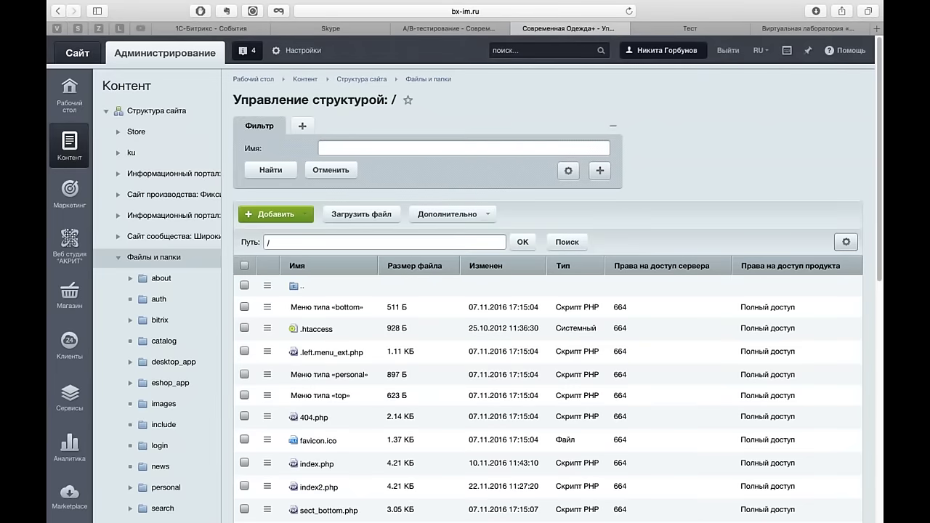
right_click(90, 49)
click(332, 49)
click(604, 29)
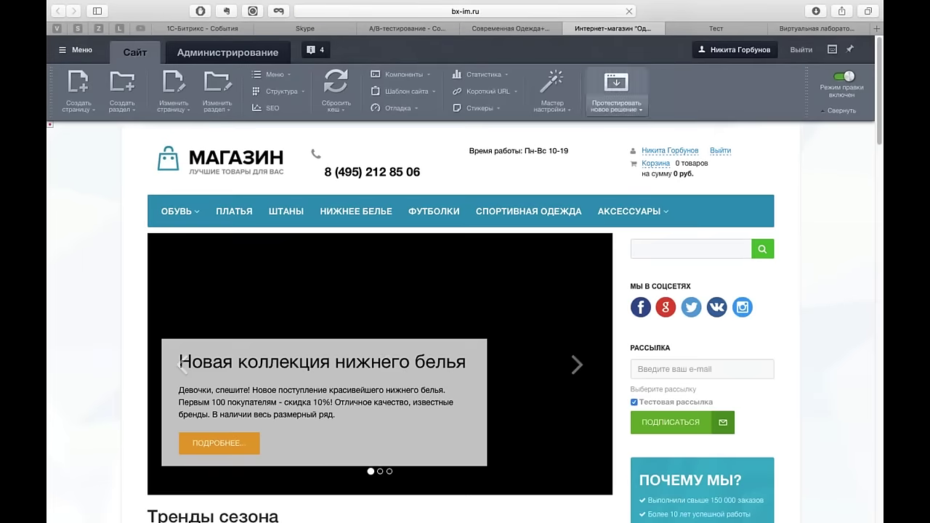
click(511, 28)
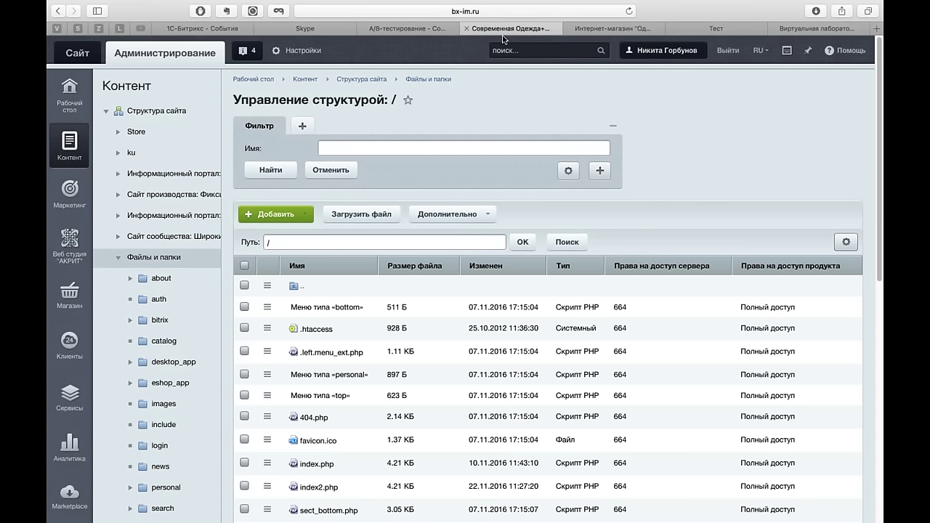
click(86, 55)
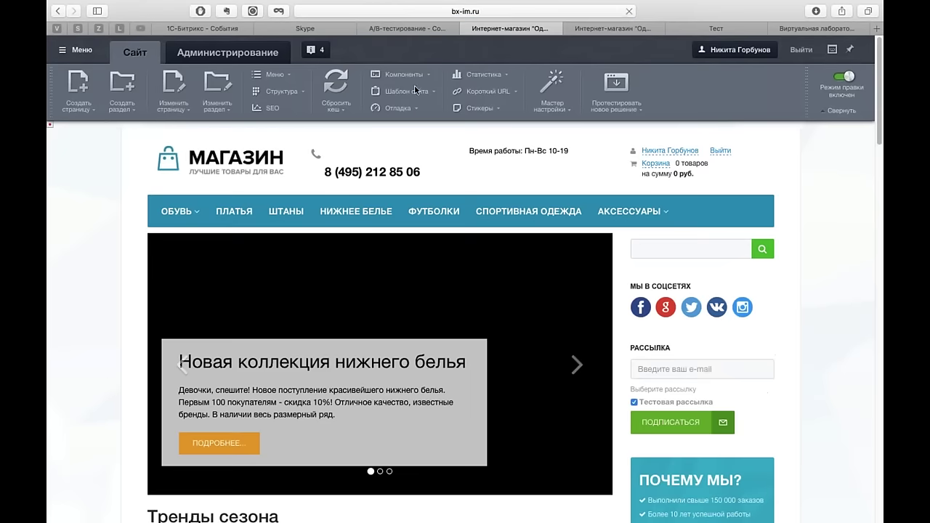
- In the second store tab, open the copied home page at bx-im.ru/index2.php
click(595, 32)
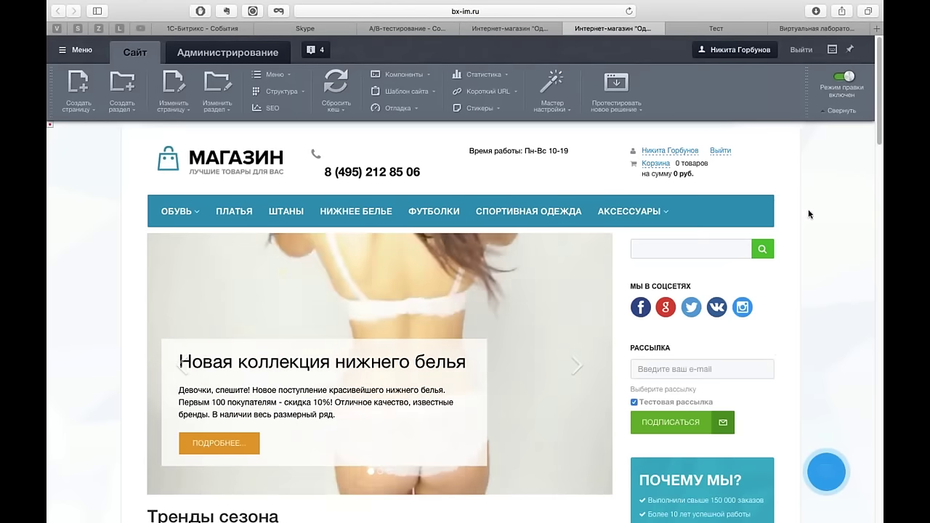
click(837, 113)
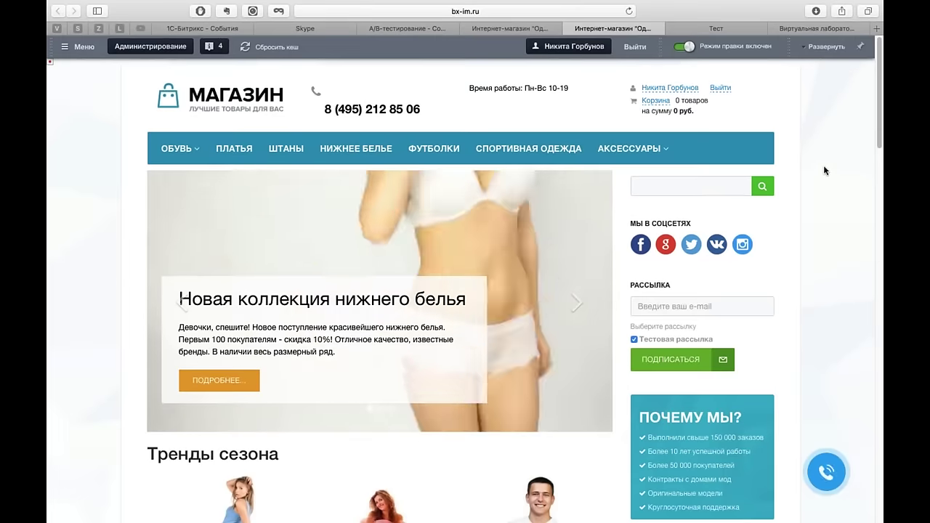
click(825, 46)
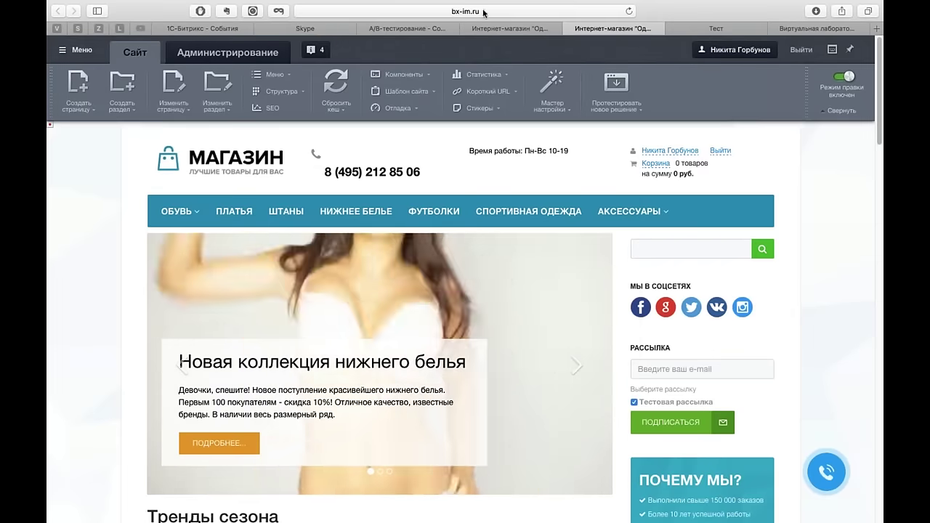
click(425, 11)
scroll(424, 11, right, 3)
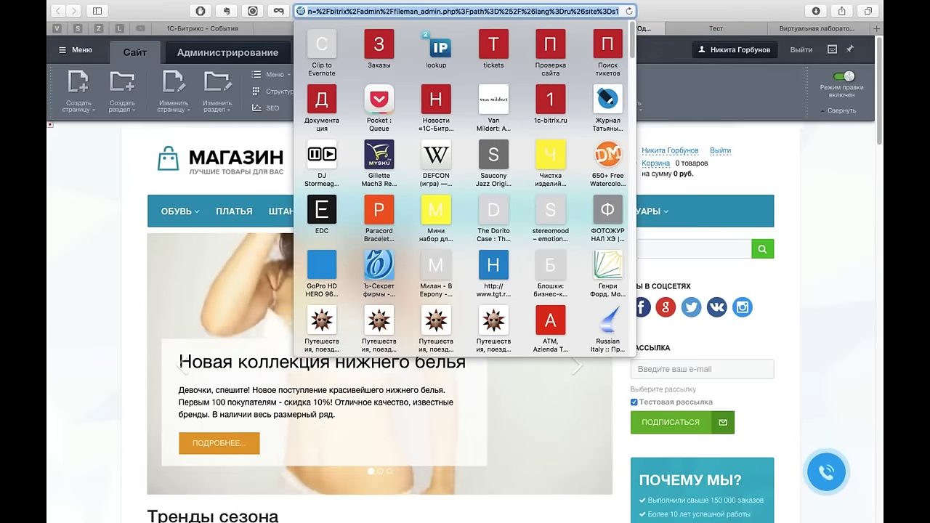
text(bx-im.ru/index.php)
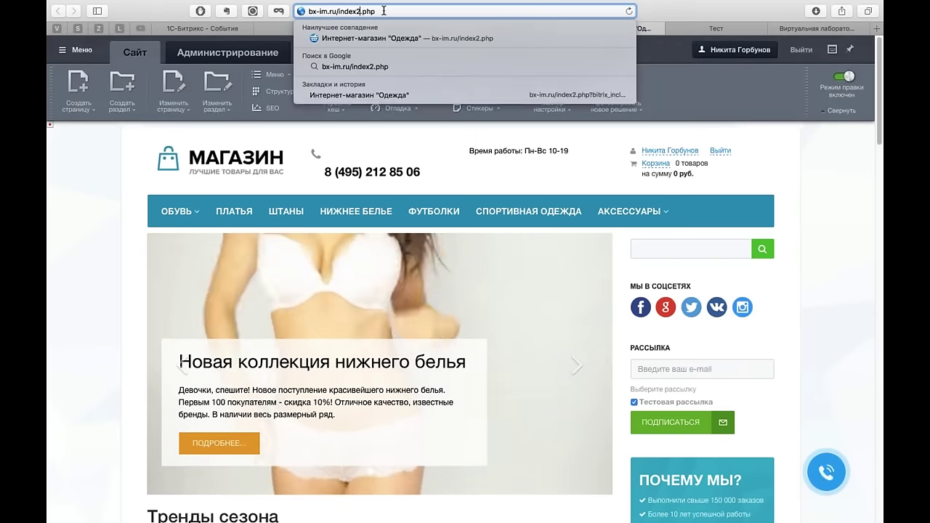
key(Return)
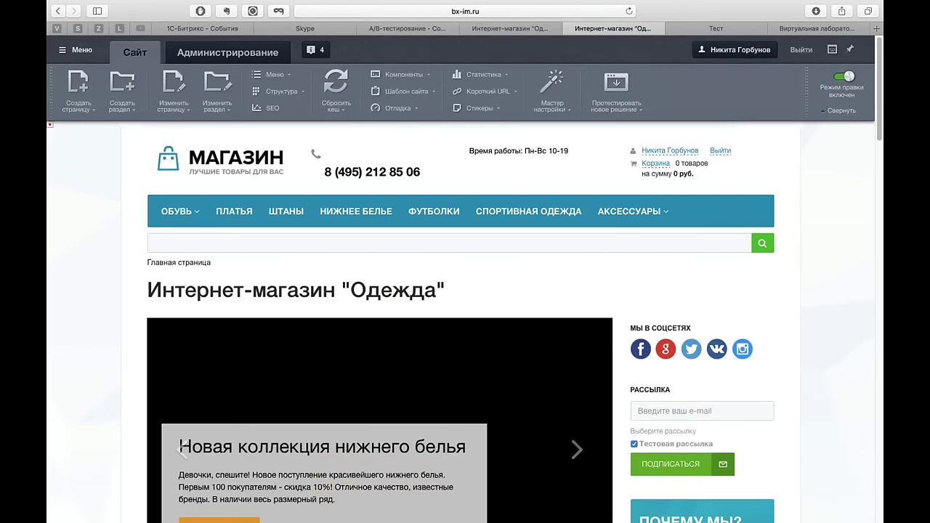
- Edit the index2.php page content to delete the Баннер component, save the page, and dismiss the notification
click(182, 86)
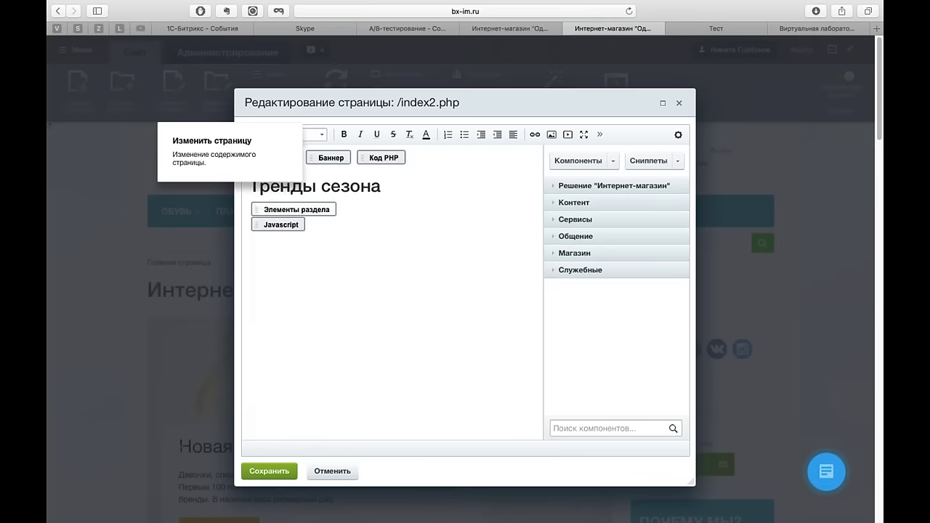
click(356, 161)
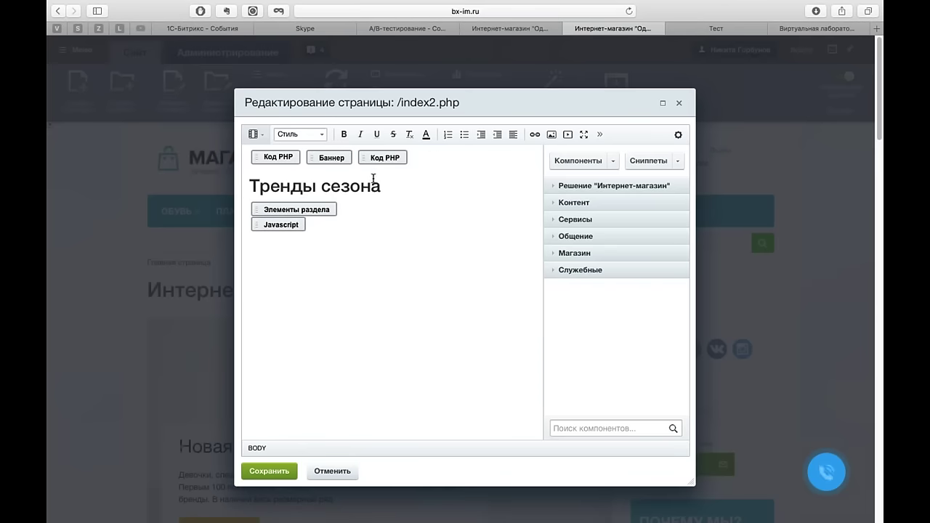
key(BackSpace)
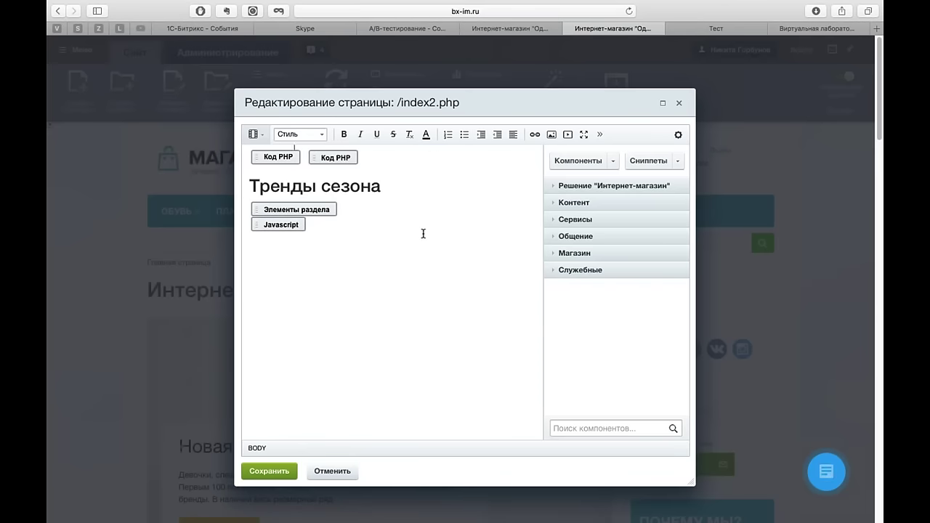
click(269, 472)
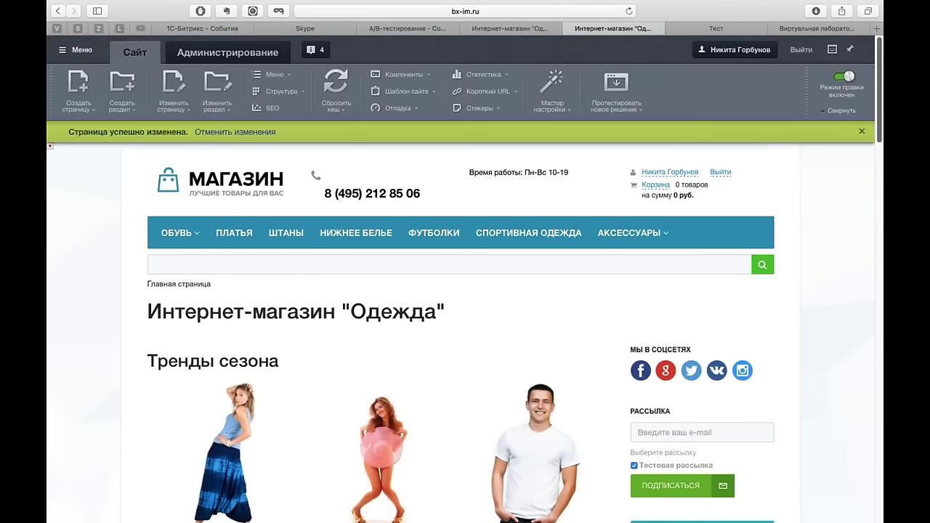
click(861, 132)
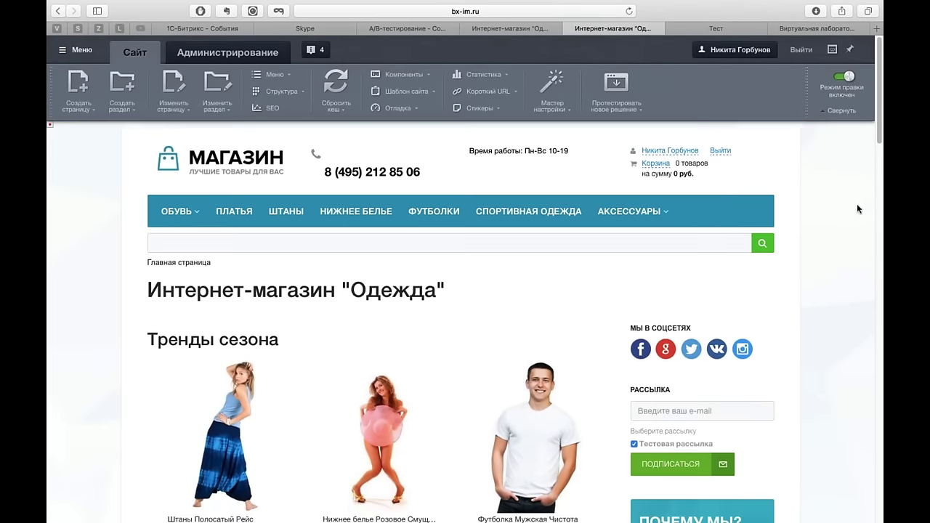
scroll(857, 207, down, 3)
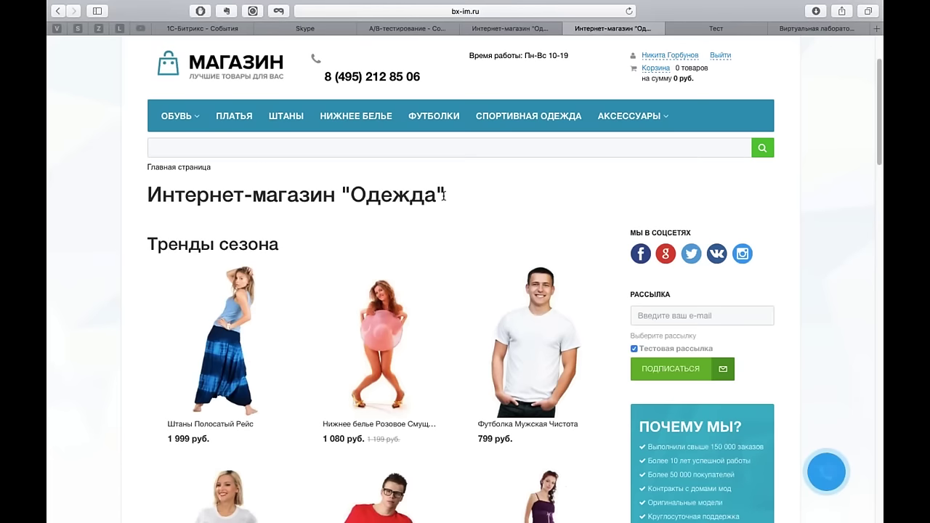
scroll(507, 188, up, 3)
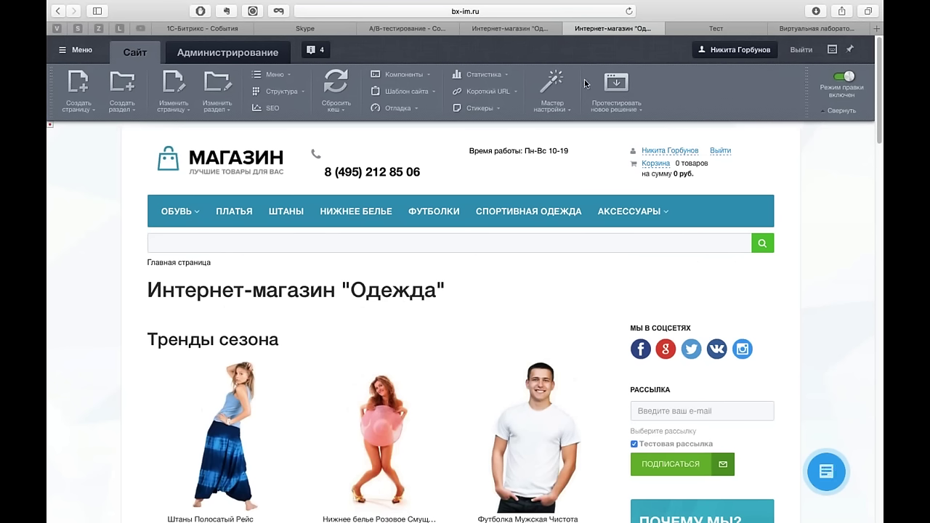
- Return to the A/B-тестирование tab and start a new test named тест with the description чяссч
click(424, 32)
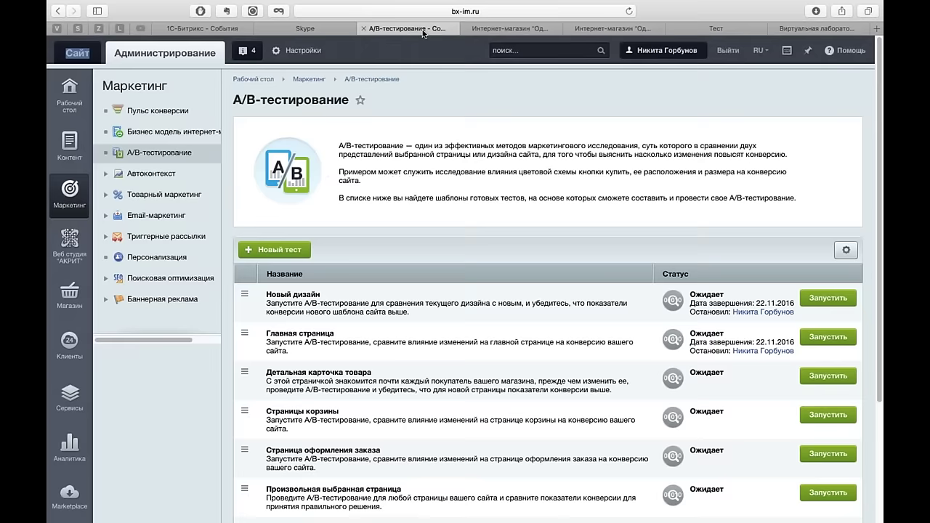
click(273, 251)
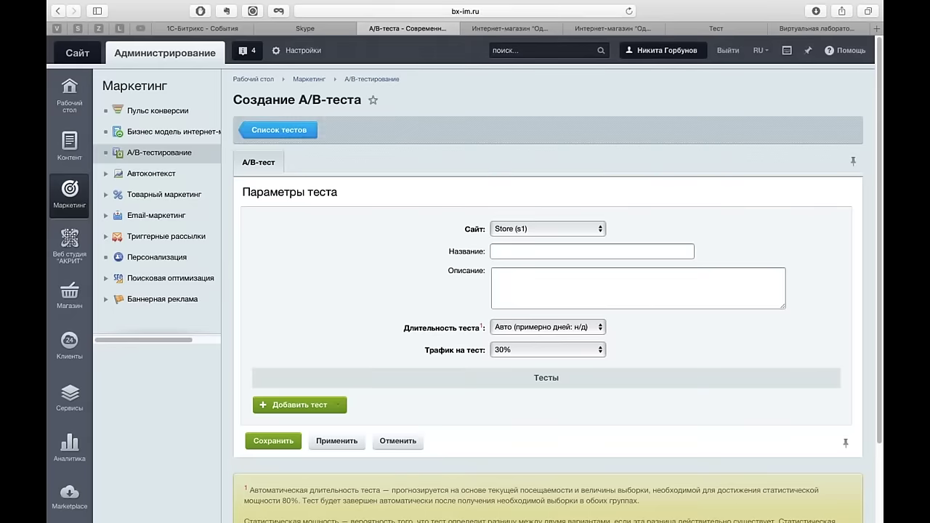
click(299, 130)
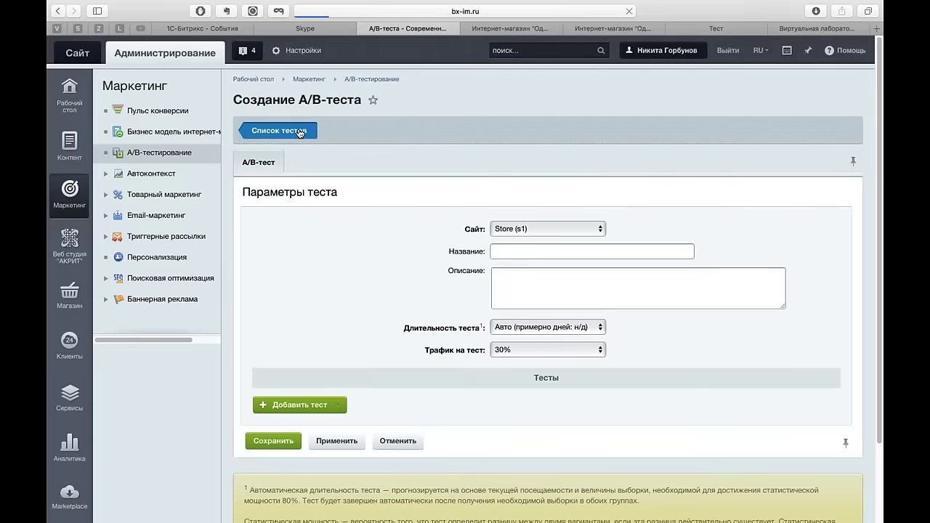
scroll(431, 152, down, 2)
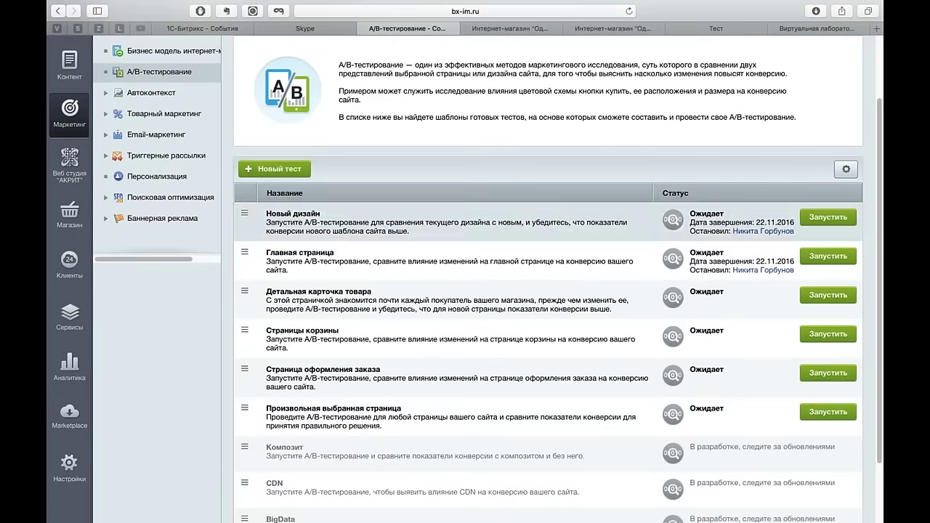
click(276, 169)
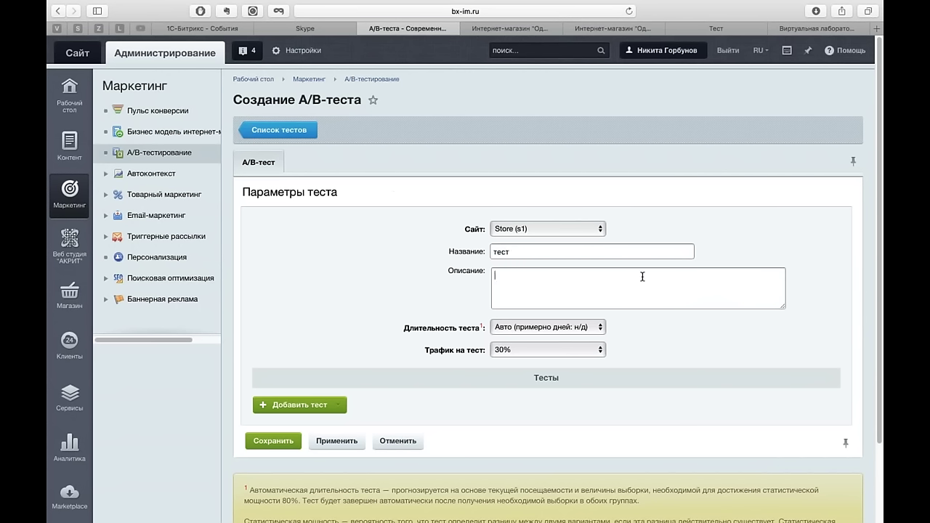
- Set the test duration to До ручной остановки теста and the test traffic to 100%
click(547, 327)
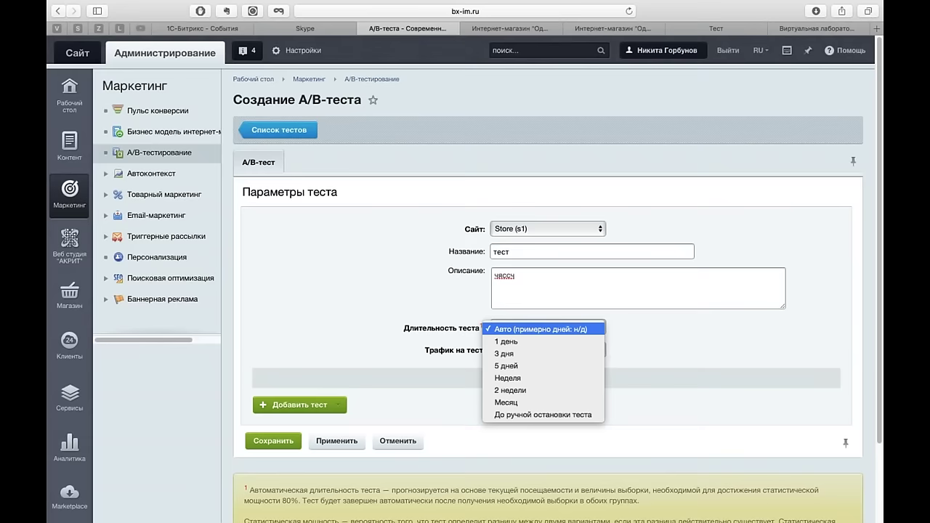
click(561, 416)
click(559, 417)
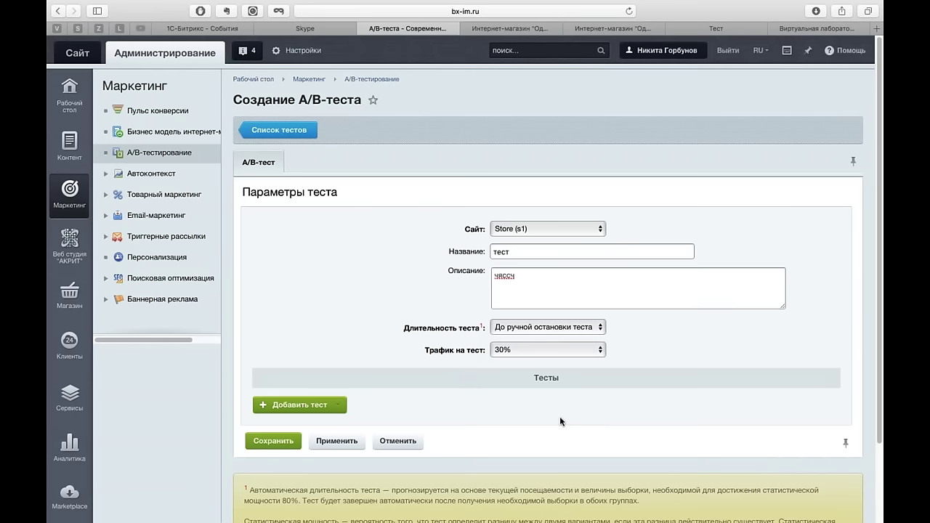
click(539, 352)
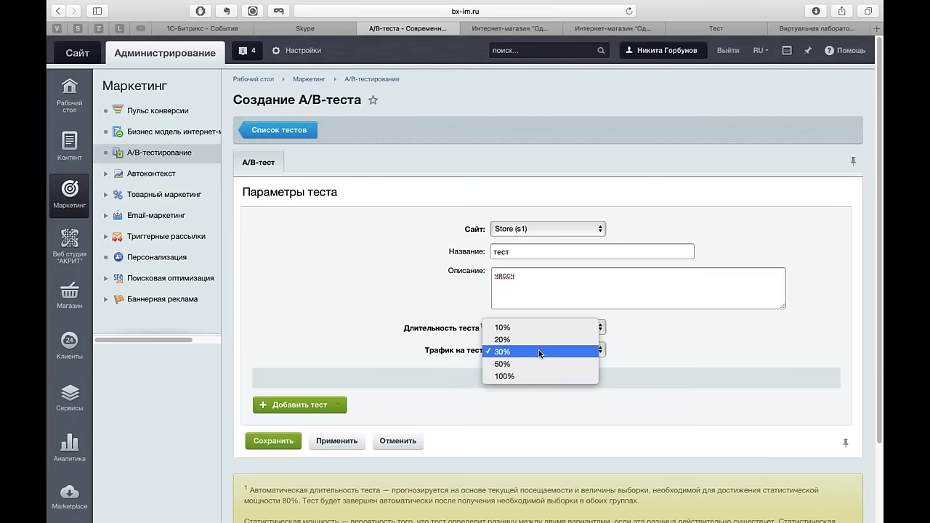
click(501, 376)
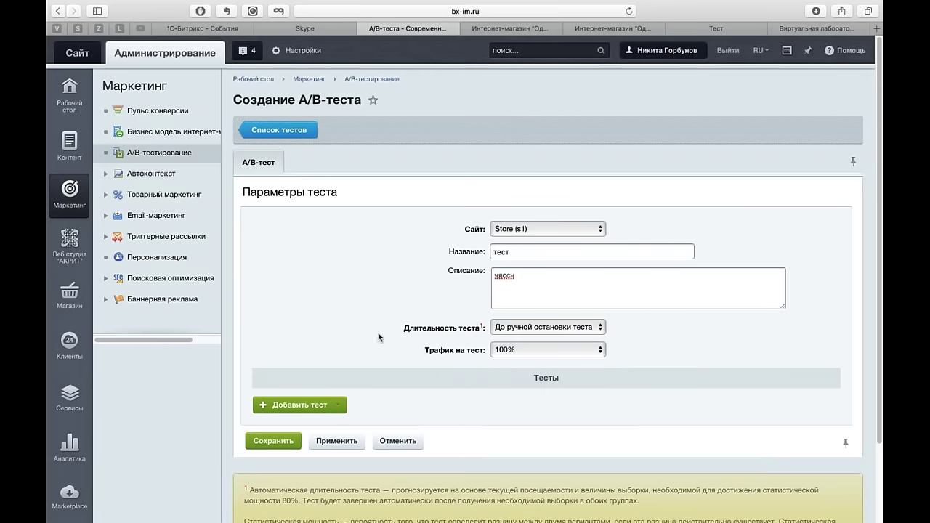
- Add a test of type Страница and choose /index.php as the current page for variant A
scroll(378, 336, down, 3)
click(320, 312)
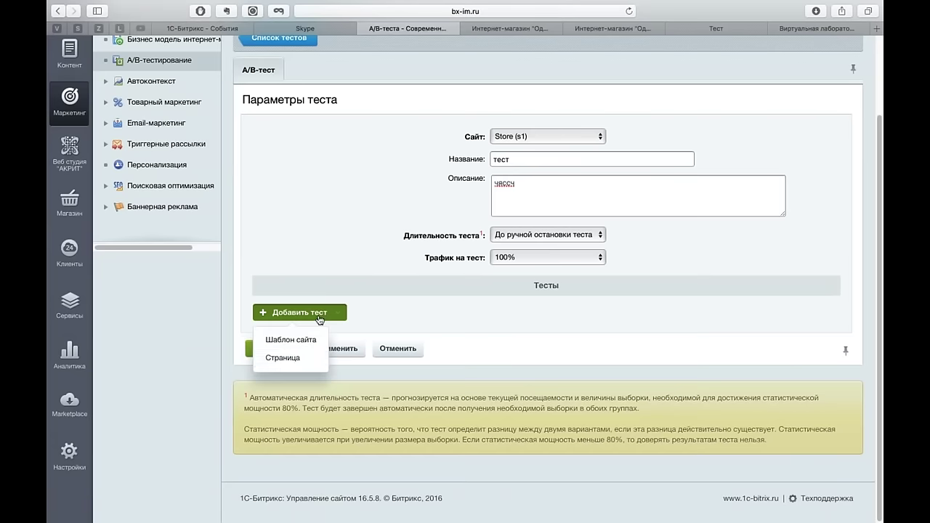
click(285, 358)
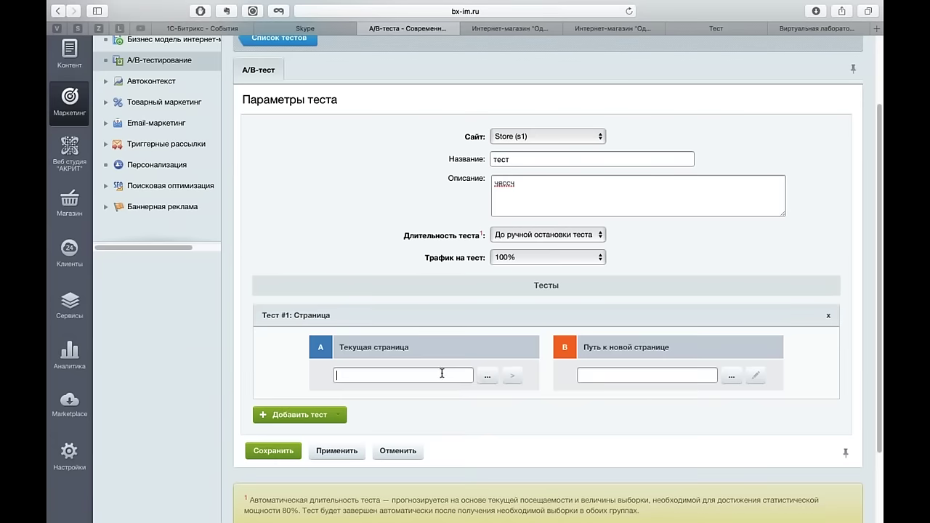
click(483, 380)
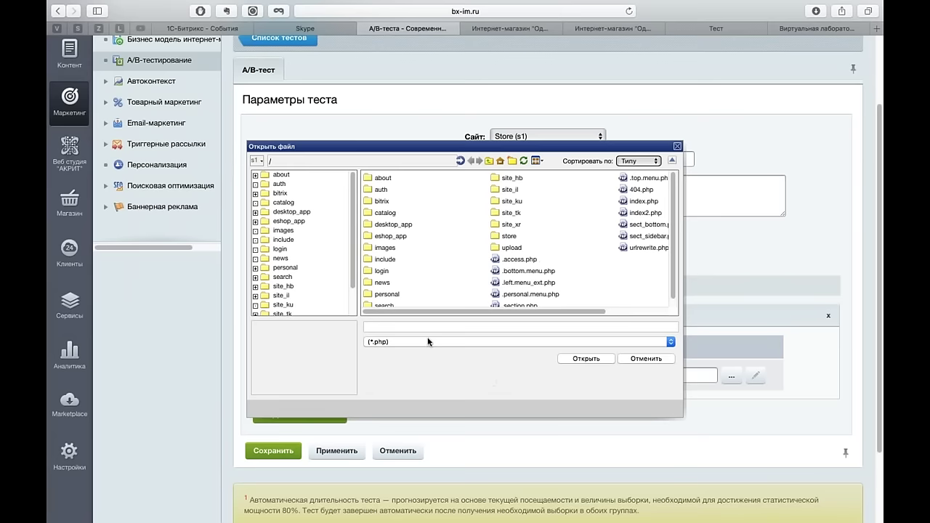
click(644, 201)
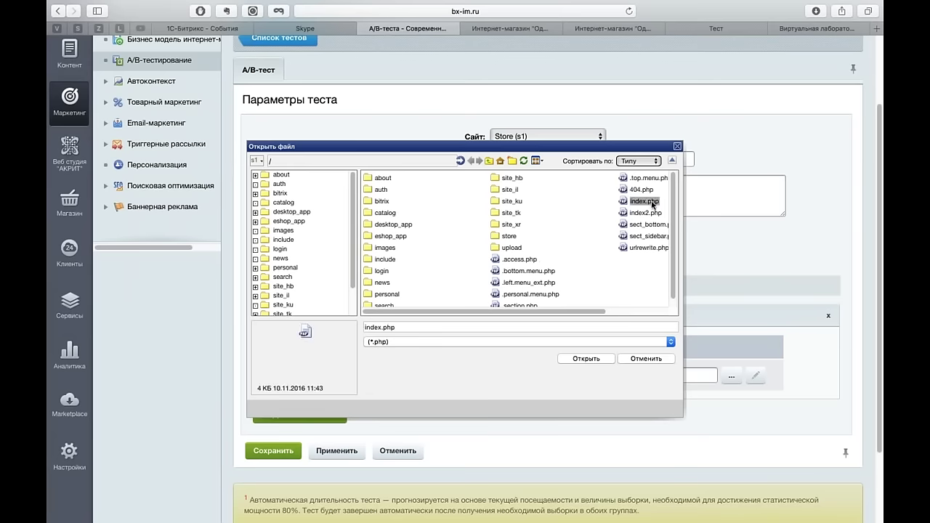
click(581, 358)
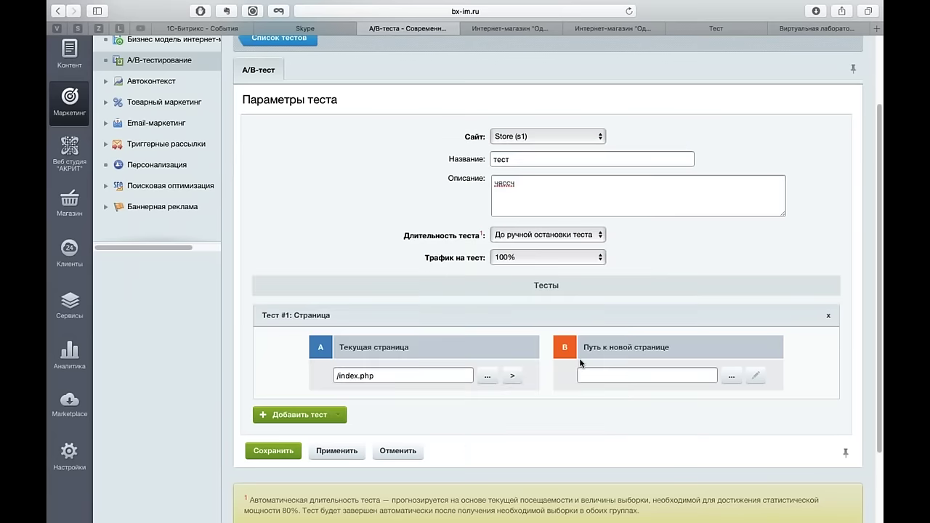
- Choose /index2.php as the new page for variant B, then apply and save the A/B test
click(731, 375)
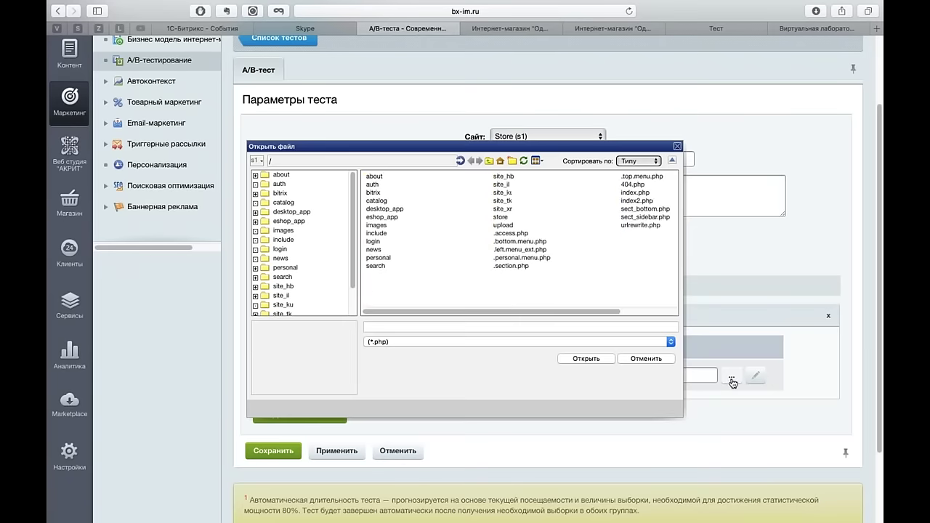
click(645, 212)
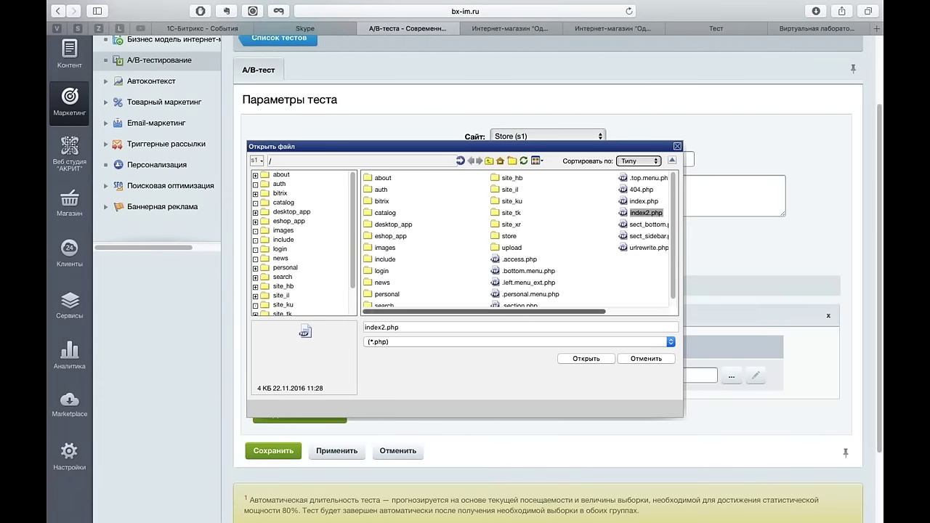
click(581, 359)
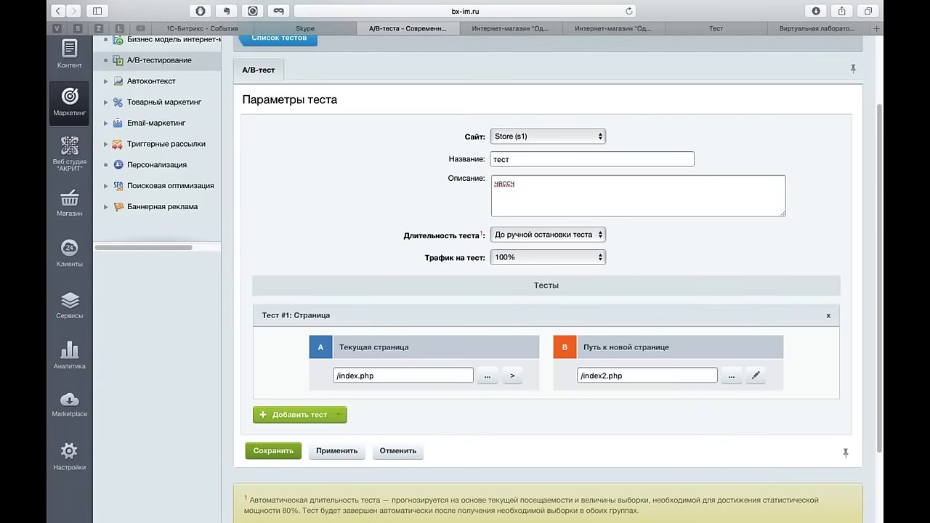
click(336, 450)
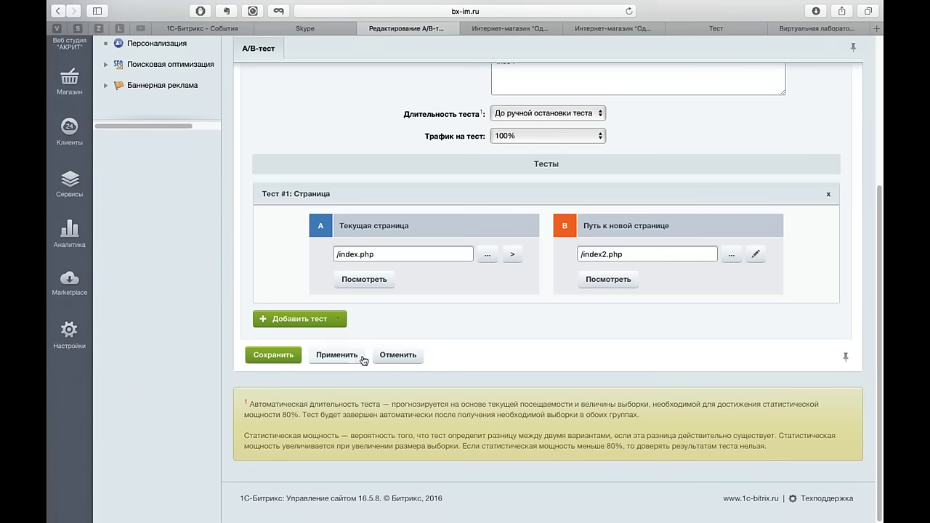
click(361, 357)
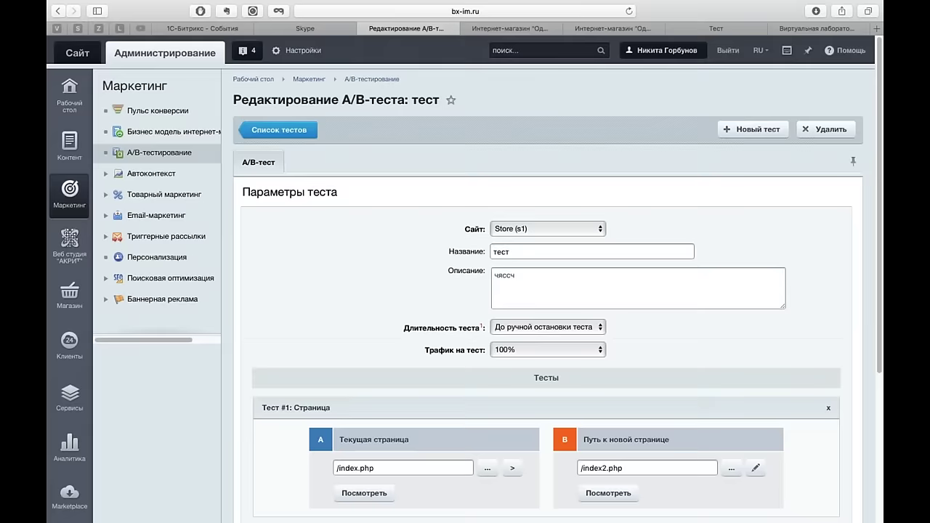
scroll(332, 361, down, 5)
click(273, 354)
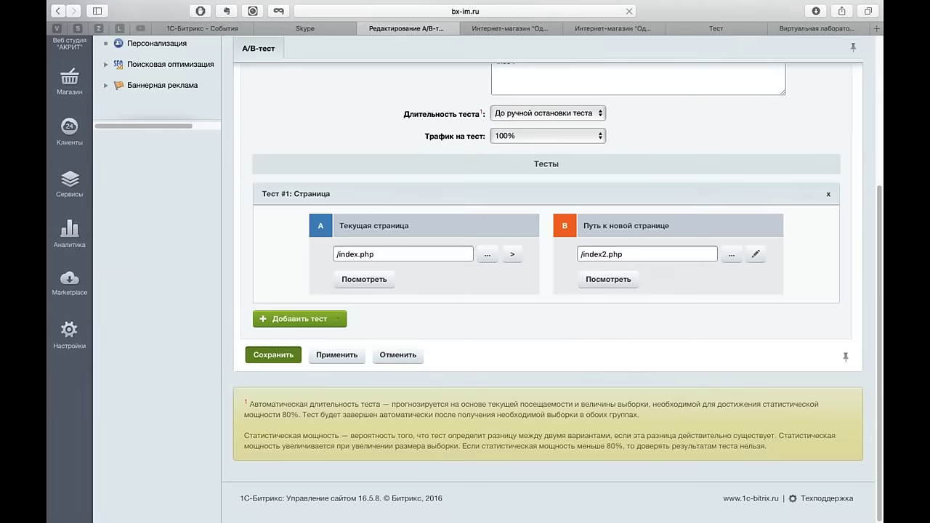
- Launch the A/B test named тест from the test list and confirm the launch
scroll(476, 348, down, 5)
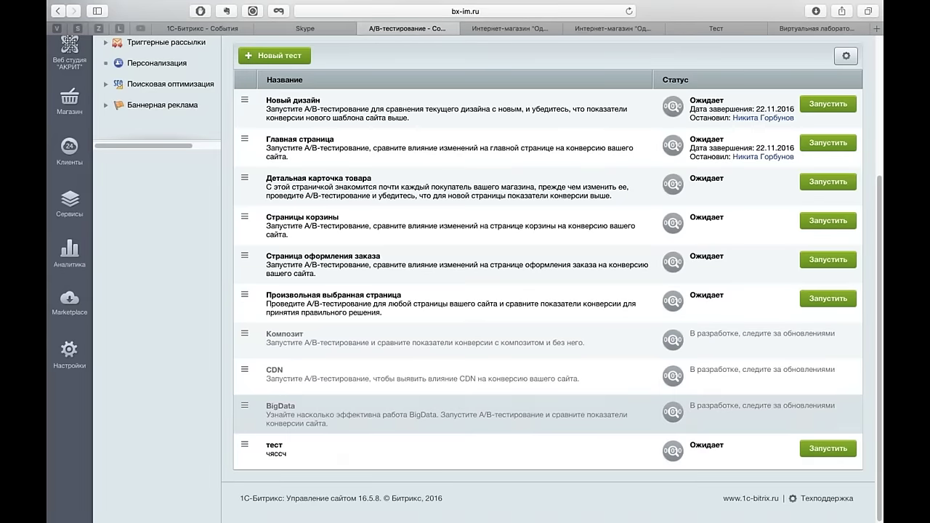
click(828, 448)
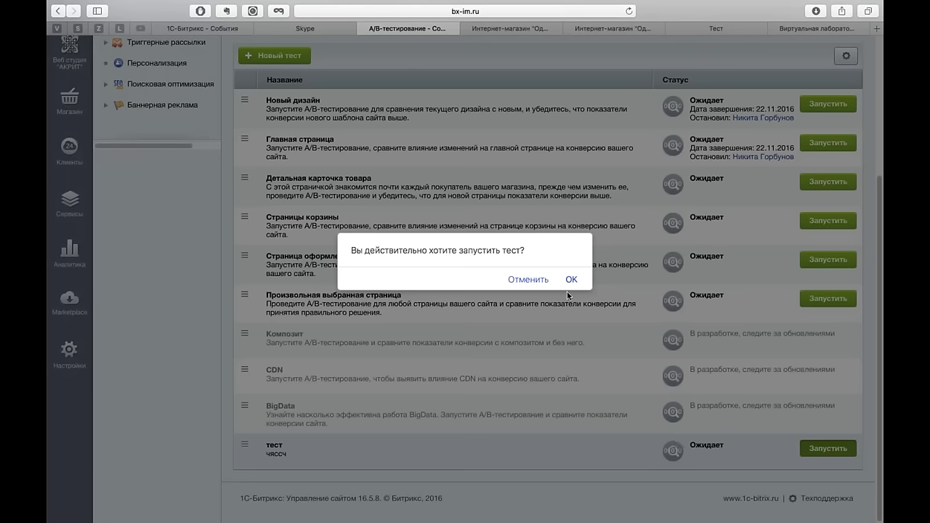
key(Return)
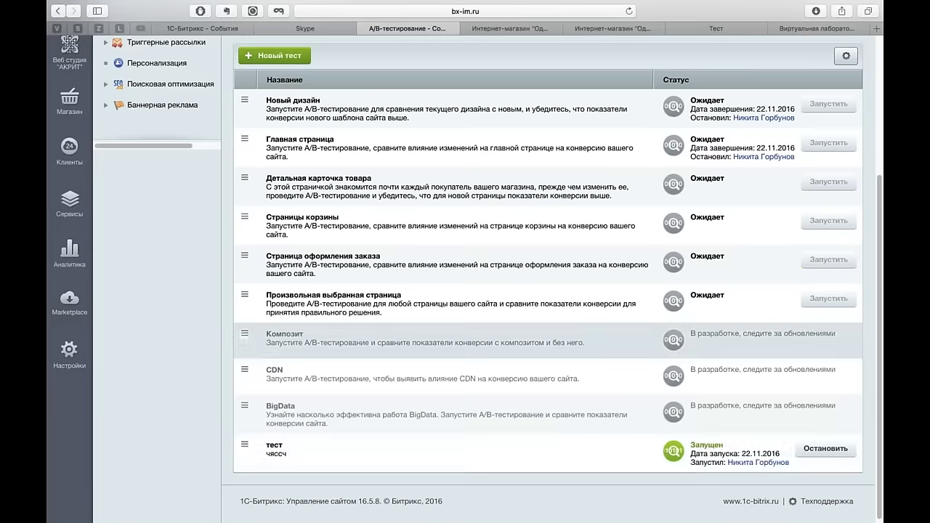
- Open the тест report, examine the conversion figures and funnels of groups A and B, and return to the test list
click(245, 444)
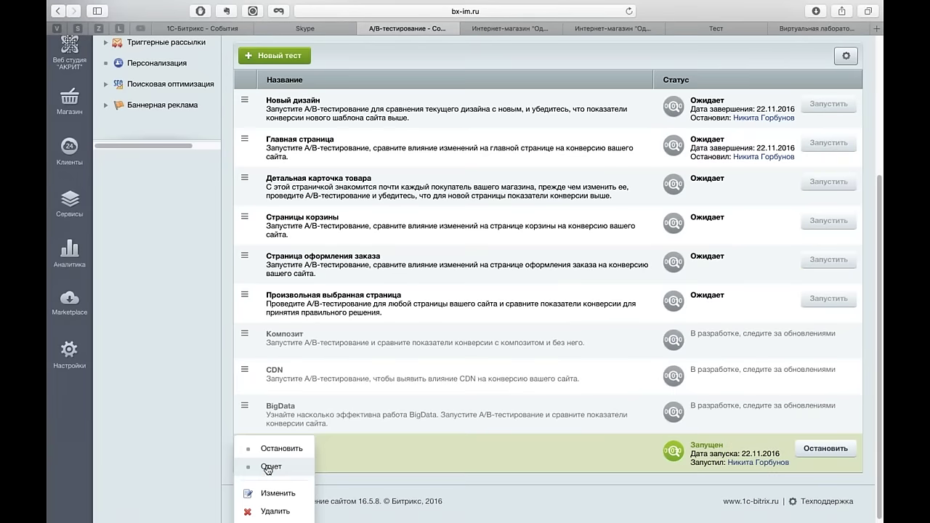
click(275, 469)
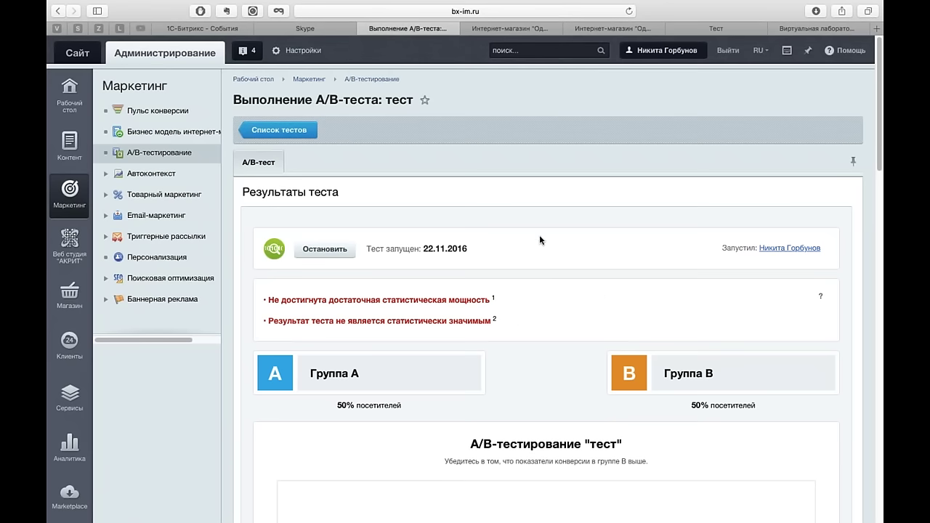
scroll(554, 254, down, 8)
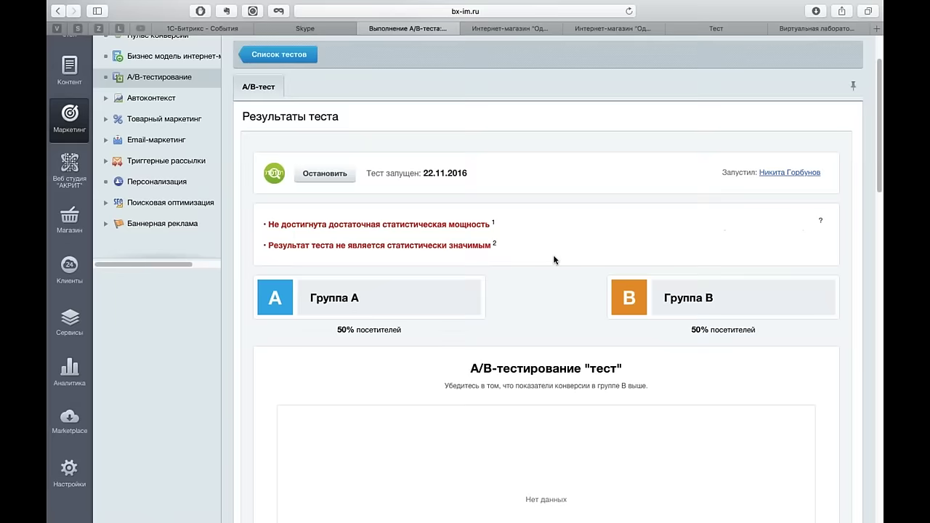
scroll(553, 260, down, 1)
scroll(461, 272, down, 20)
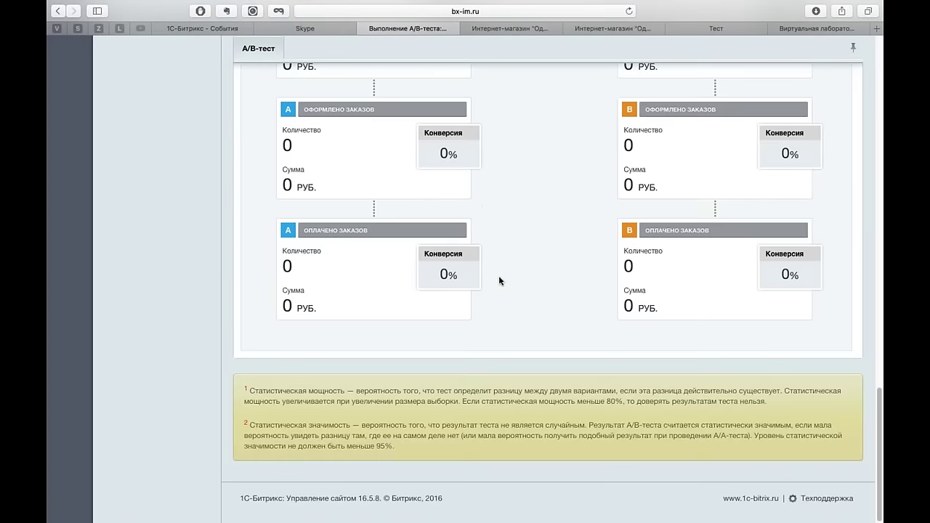
scroll(498, 275, up, 20)
scroll(498, 280, down, 6)
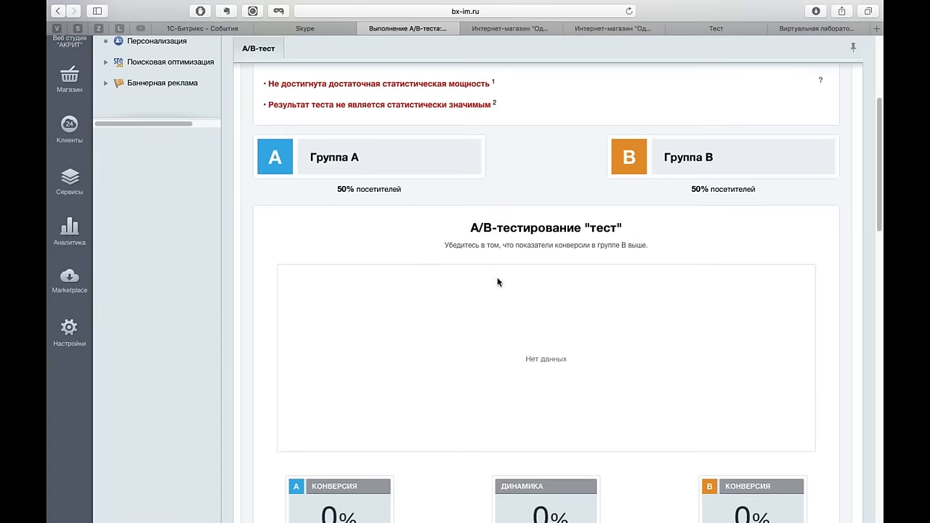
scroll(414, 240, down, 5)
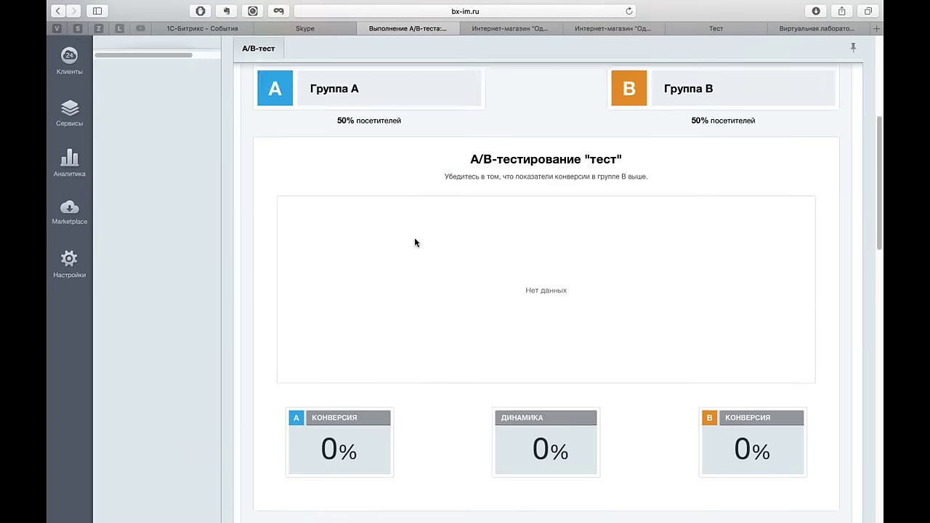
scroll(553, 289, down, 15)
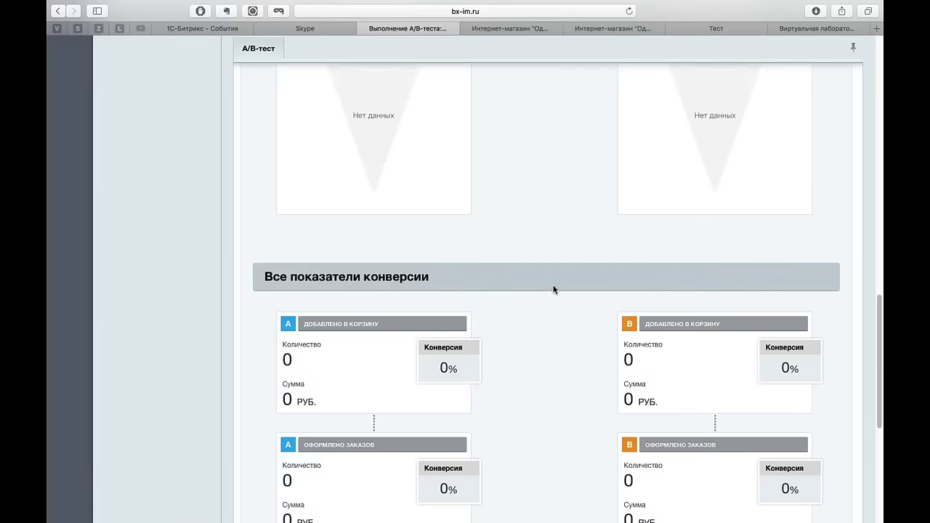
scroll(552, 289, up, 4)
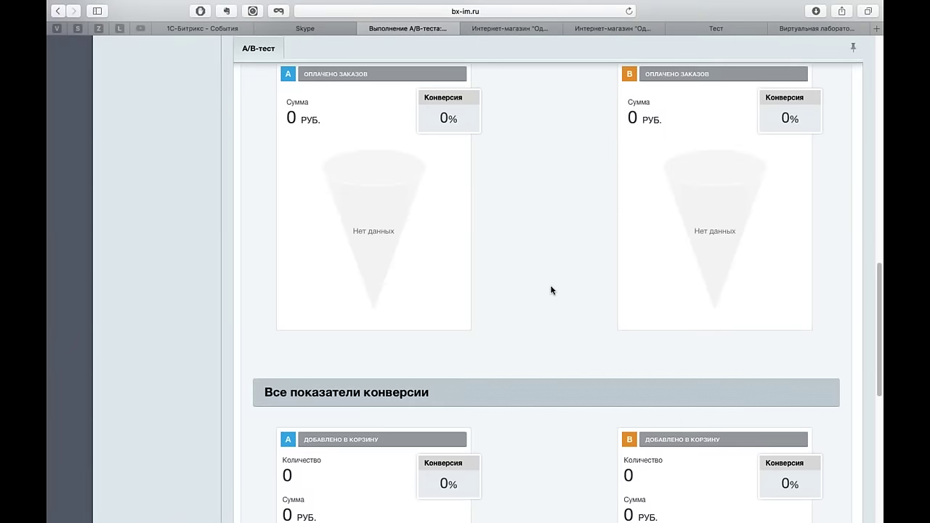
scroll(552, 263, down, 8)
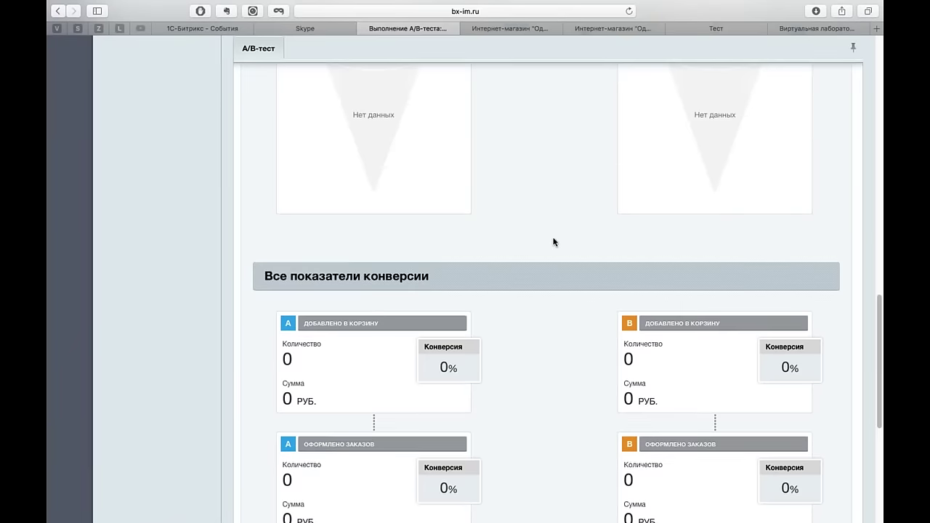
scroll(553, 242, down, 3)
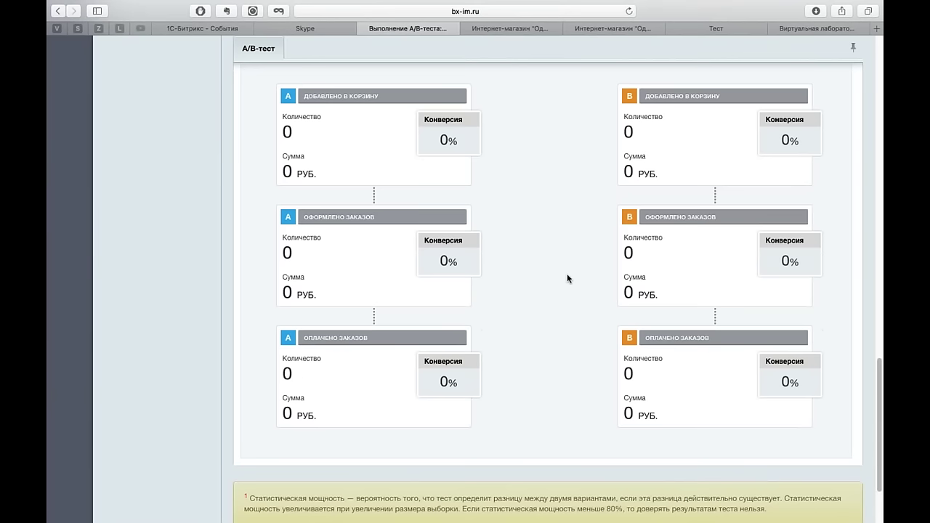
scroll(562, 276, down, 3)
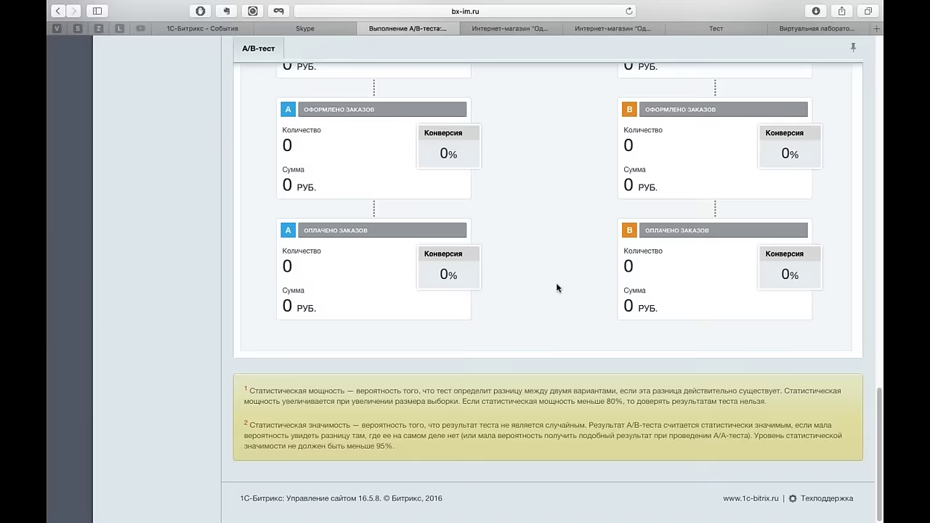
scroll(556, 286, up, 15)
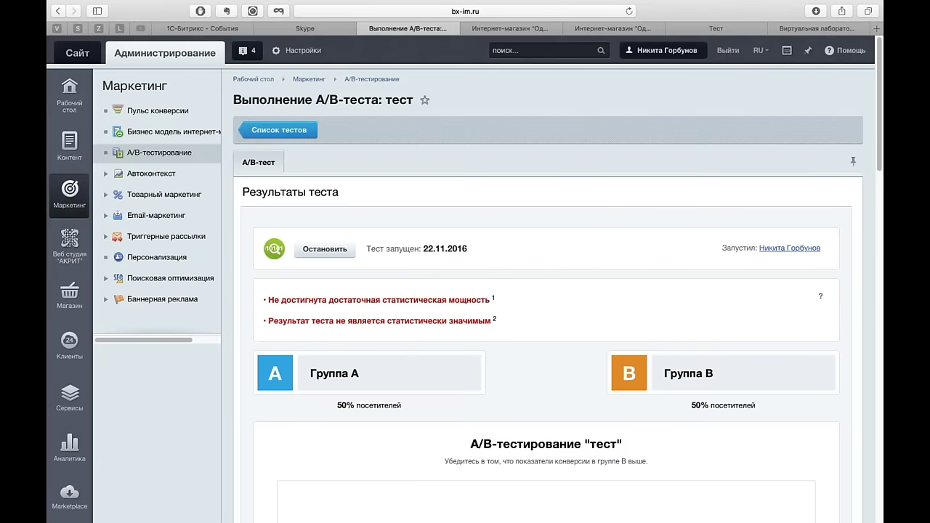
click(295, 135)
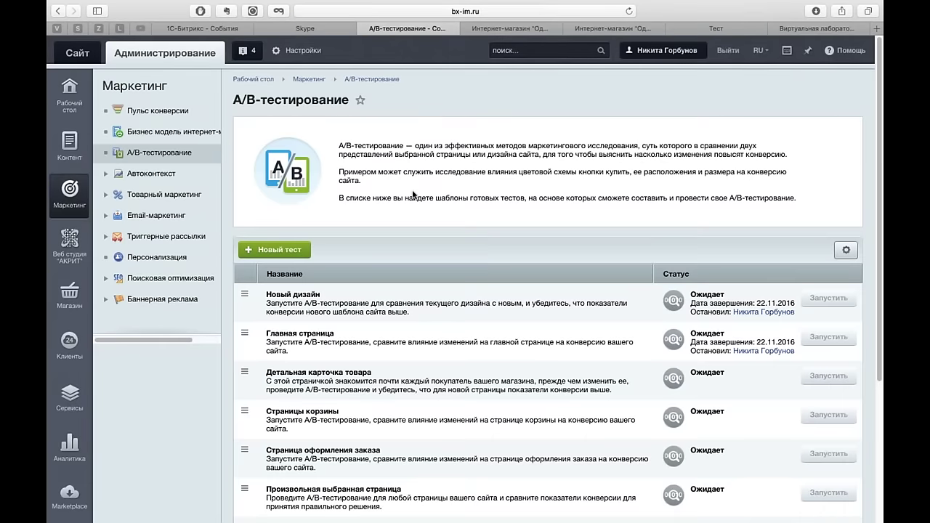
- Open the built-in help on A/B-тестирование, look through its courses, user tips and reference materials, and close it
scroll(412, 195, down, 3)
scroll(412, 195, up, 3)
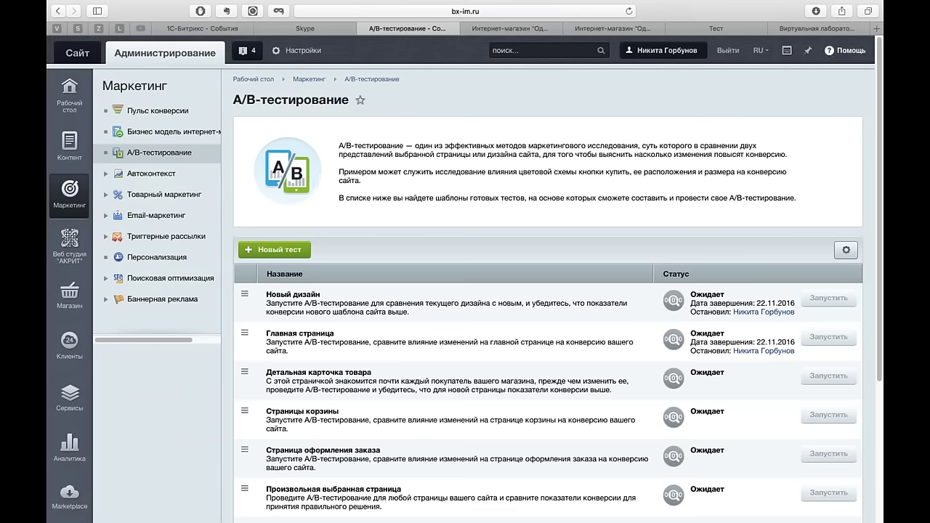
click(844, 54)
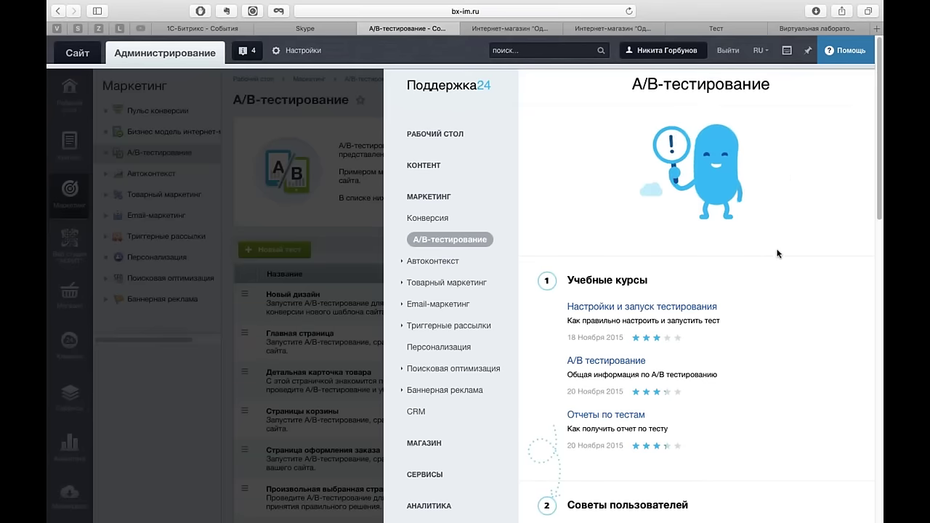
scroll(767, 301, down, 2)
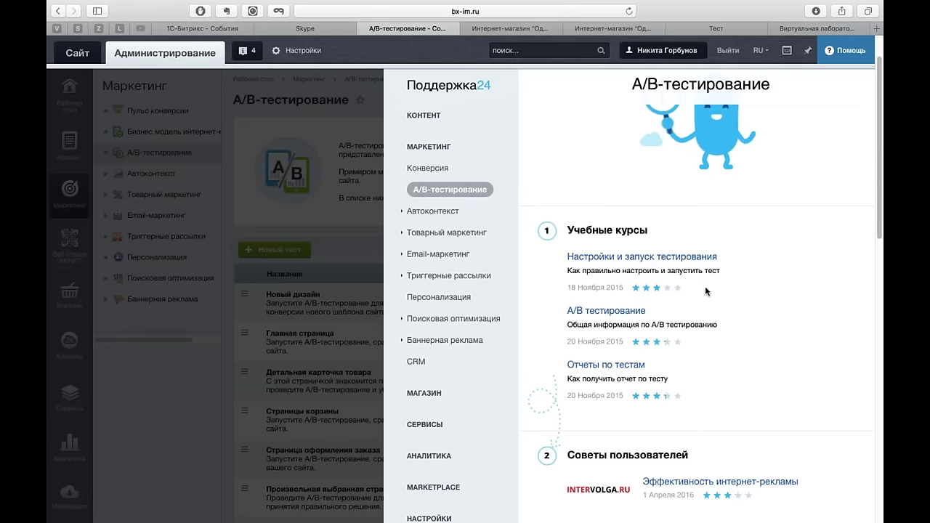
scroll(708, 290, down, 2)
scroll(716, 239, down, 5)
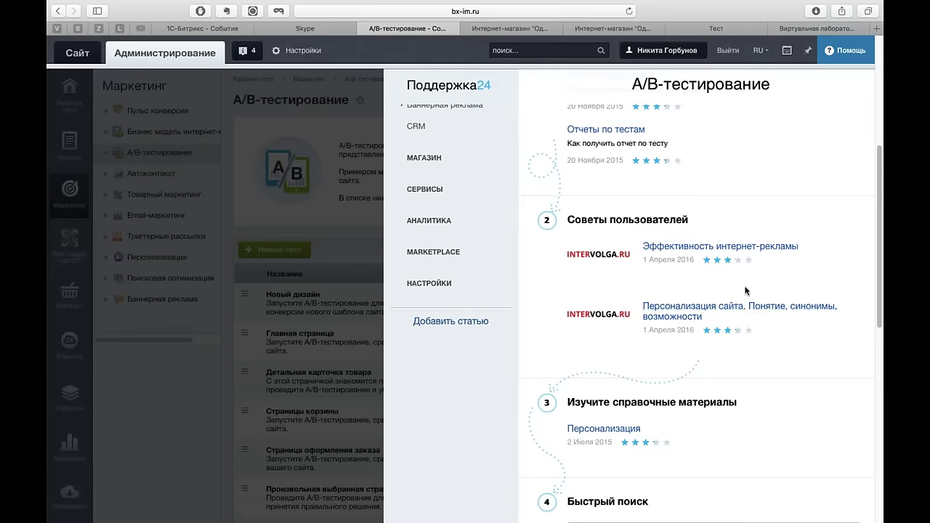
scroll(715, 275, down, 2)
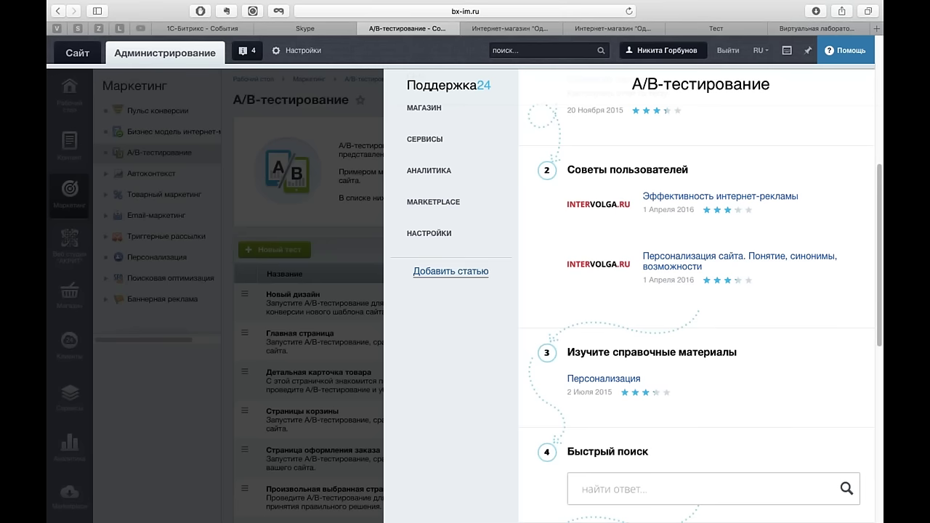
click(341, 236)
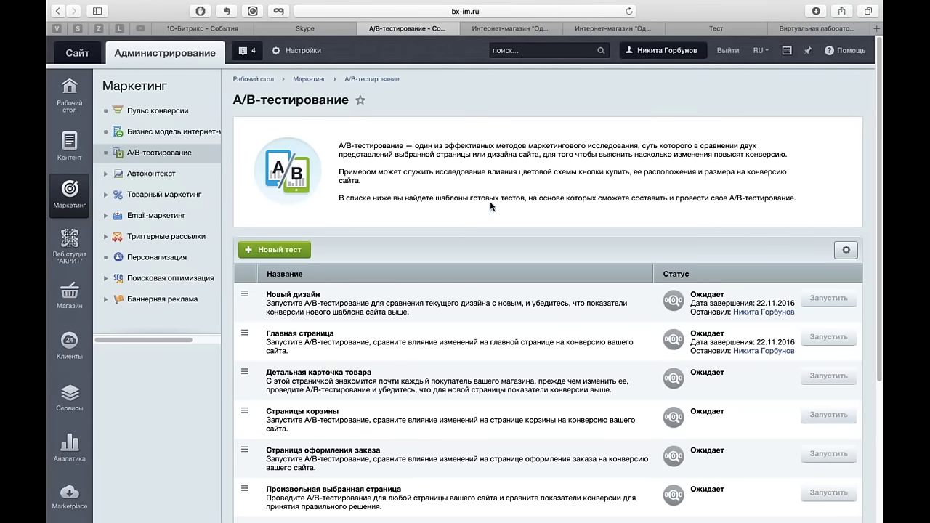
- Look over the list of A/B tests, and view the store's home page in its browser tab
scroll(490, 201, down, 5)
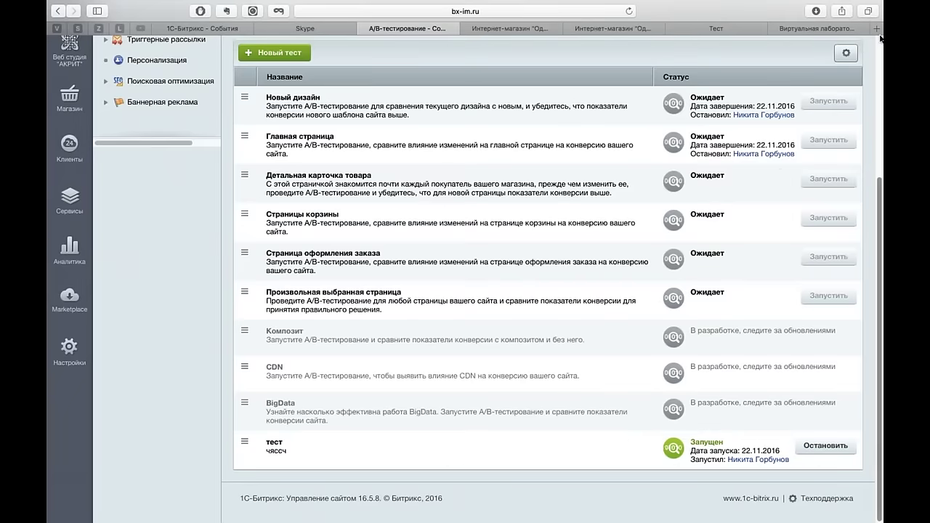
scroll(568, 291, up, 5)
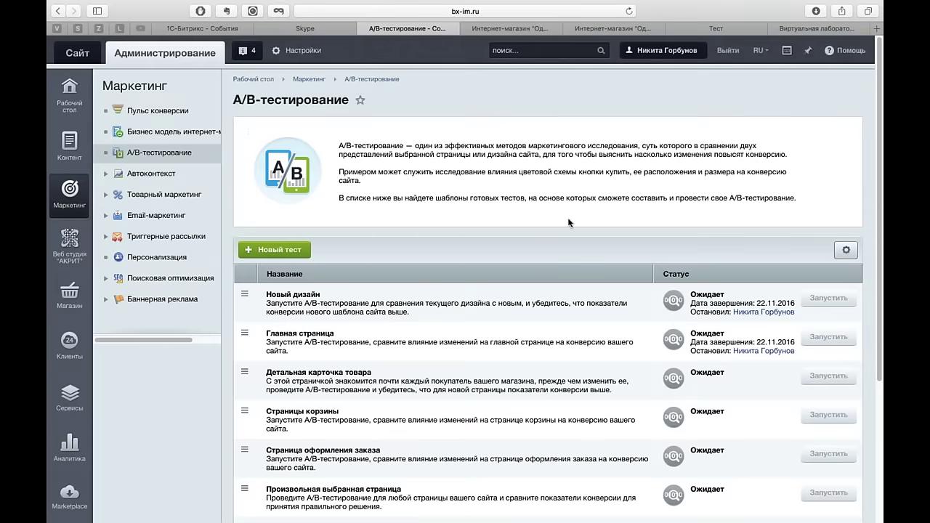
click(234, 29)
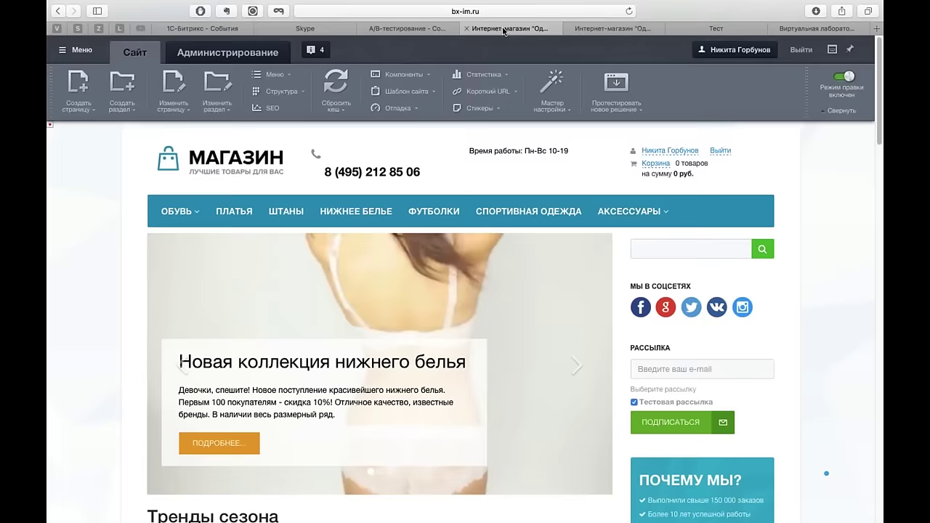
click(502, 29)
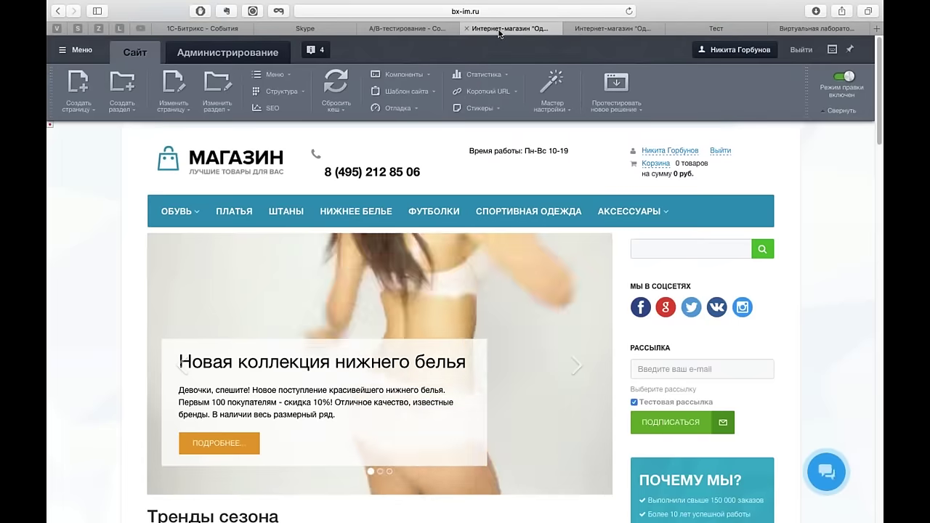
- Load 1c-bitrix.ru in the A/B-тестирование browser tab and go to its Маркетплейс section
click(407, 28)
click(408, 11)
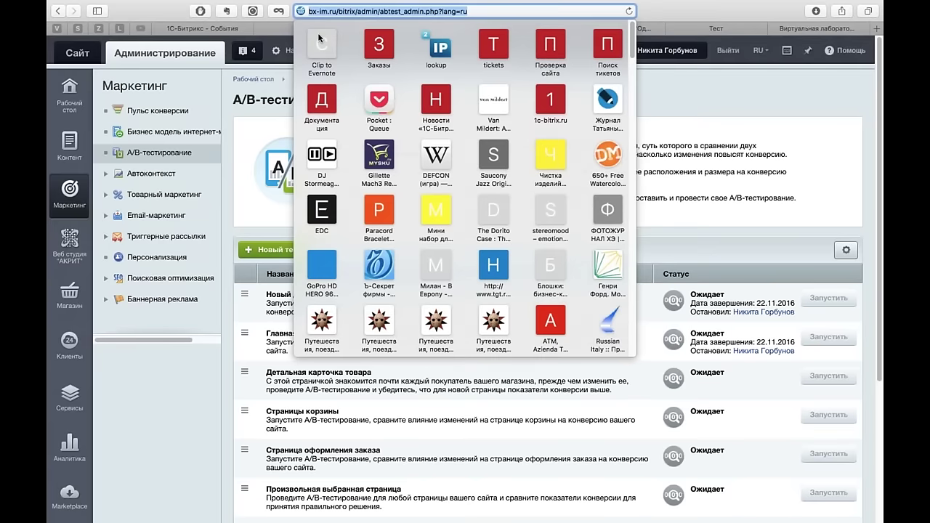
key(BackSpace)
text(1c-bitrix.ru/)
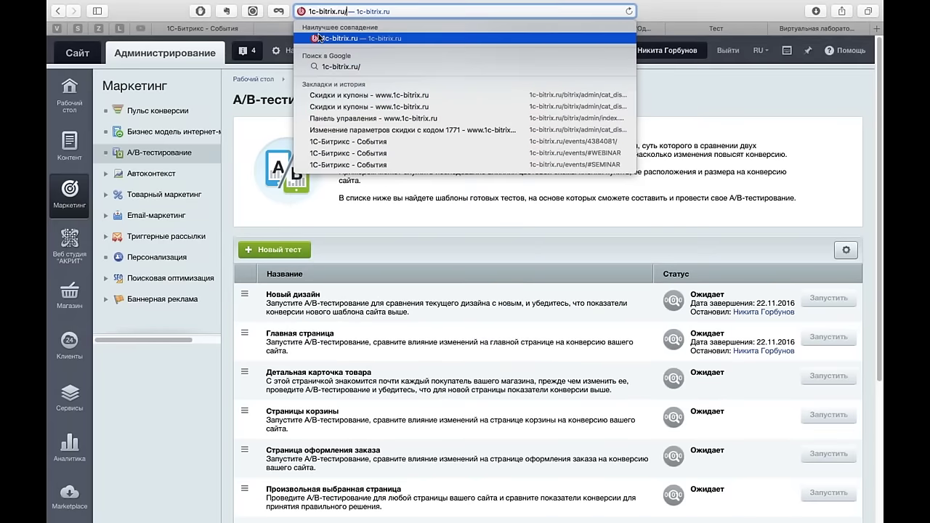
key(Return)
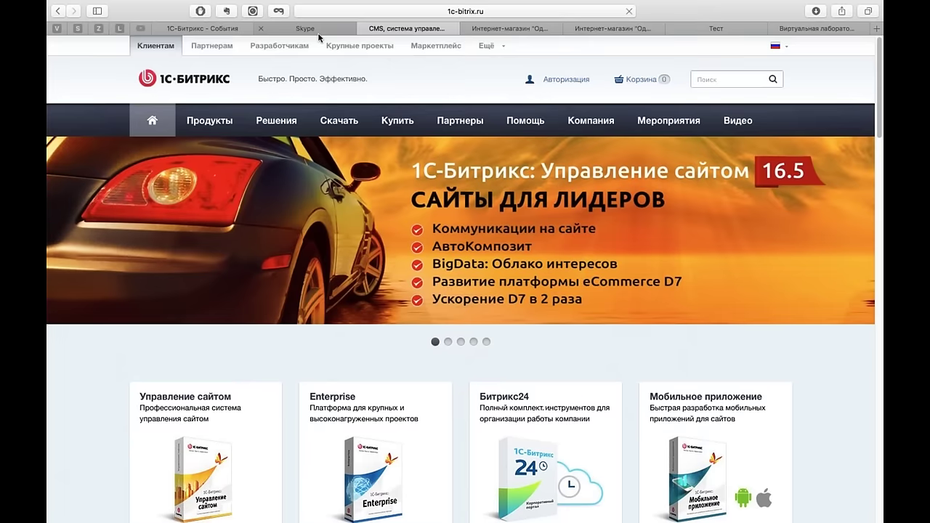
mouse_move(310, 4)
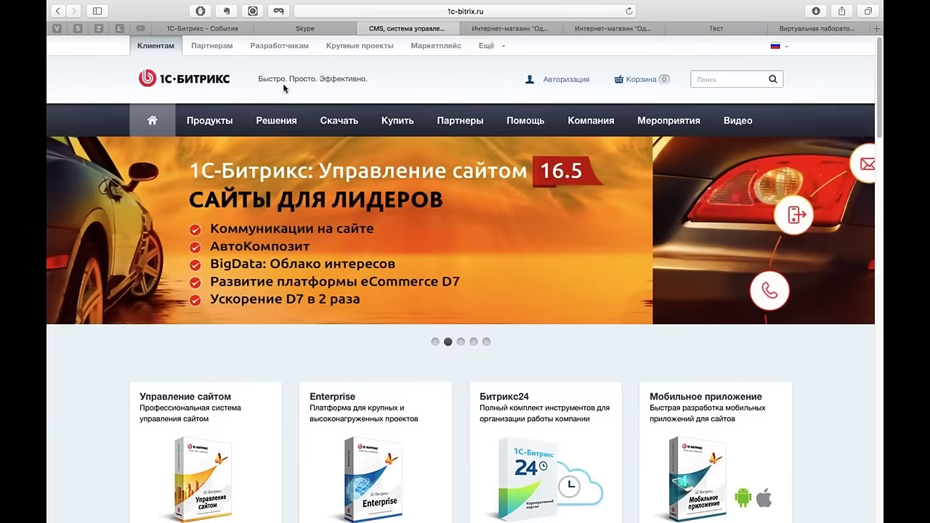
click(429, 48)
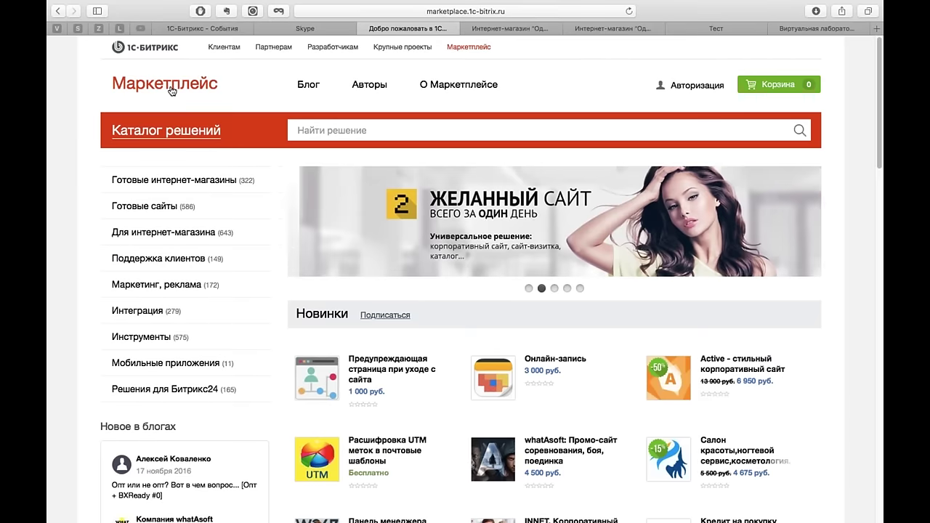
- Open the Продукты питания category under Готовые интернет-магазины and browse the listed solutions
mouse_move(170, 183)
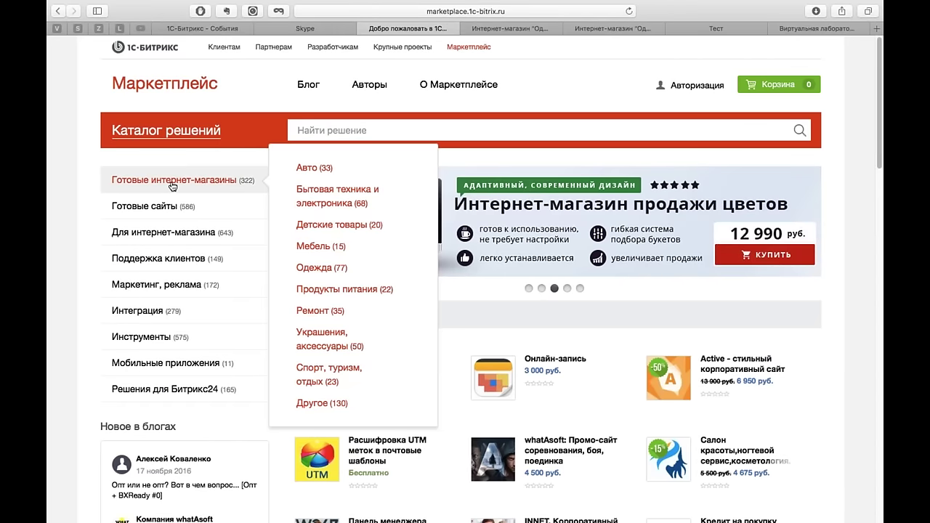
click(356, 295)
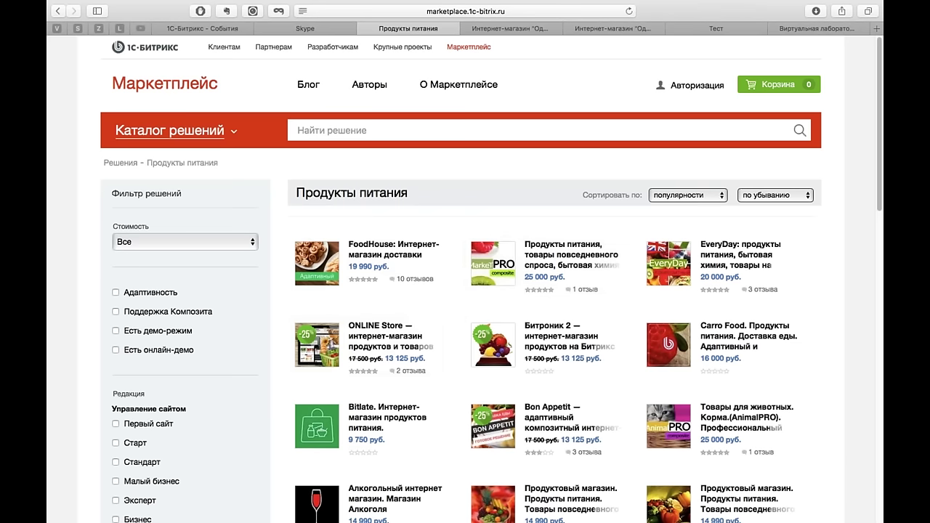
scroll(554, 195, down, 5)
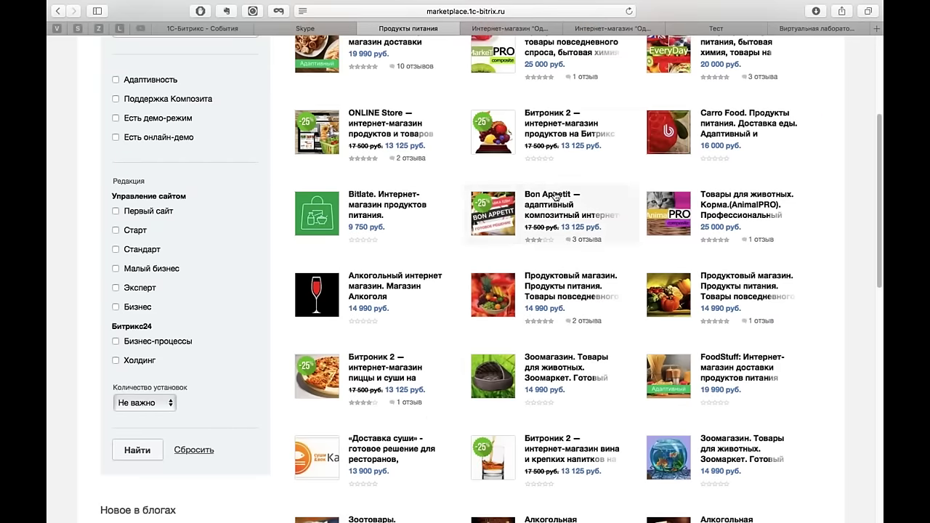
scroll(555, 195, down, 8)
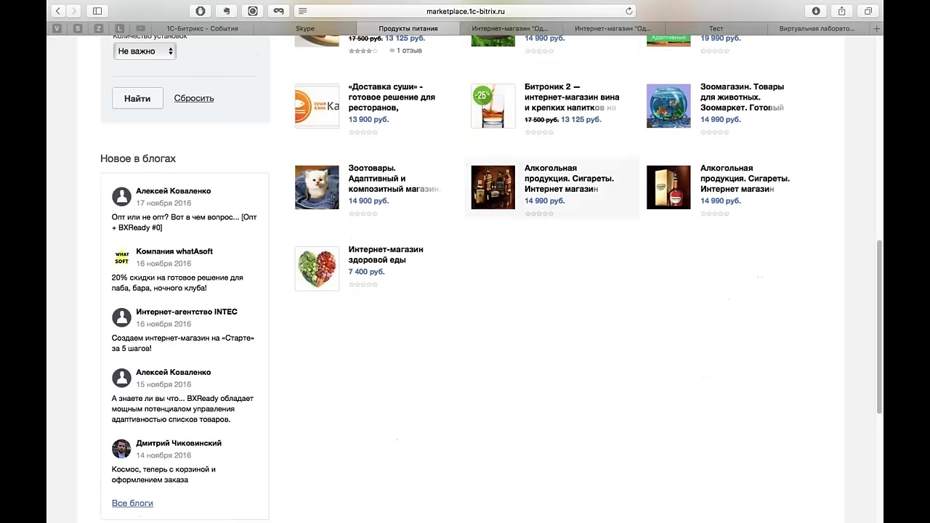
- Open the MarketPRO solution from the Продукты питания listing and launch its Онлайн-демо
scroll(517, 172, up, 9)
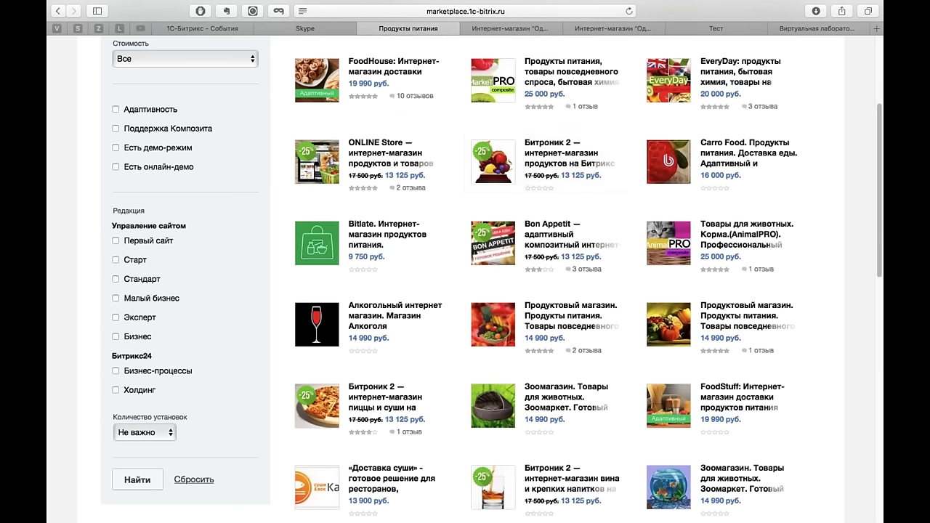
click(565, 76)
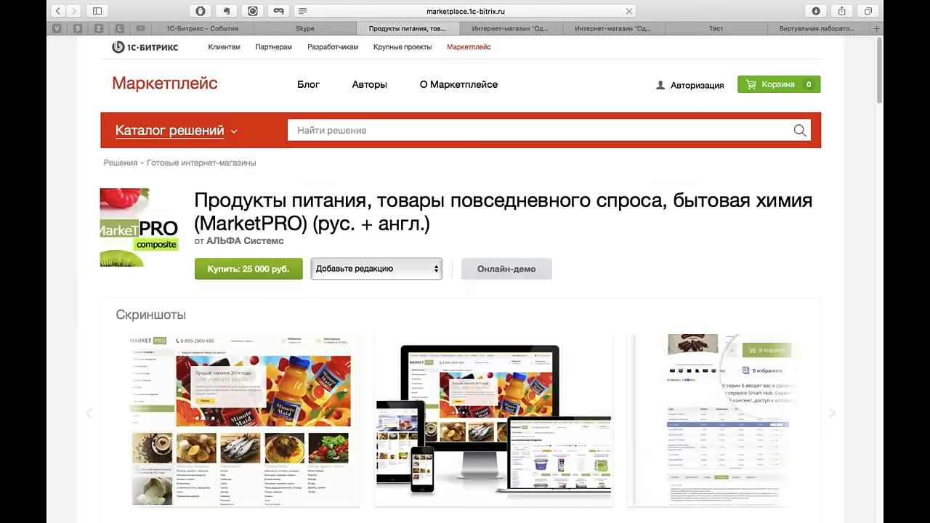
click(526, 267)
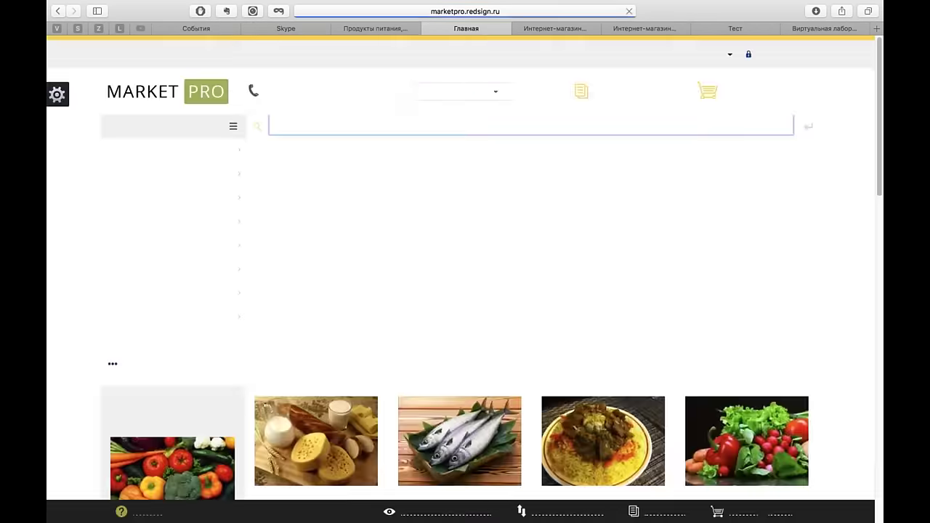
- Browse the MARKET PRO demo store's home page, including its banner, catalogue categories and best-selling products, and close the demo tab
scroll(537, 283, down, 5)
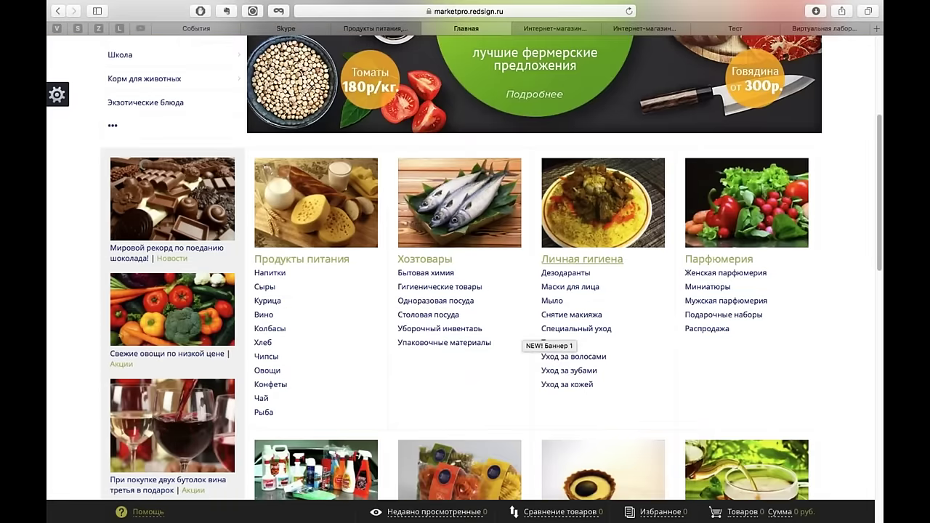
scroll(591, 319, up, 5)
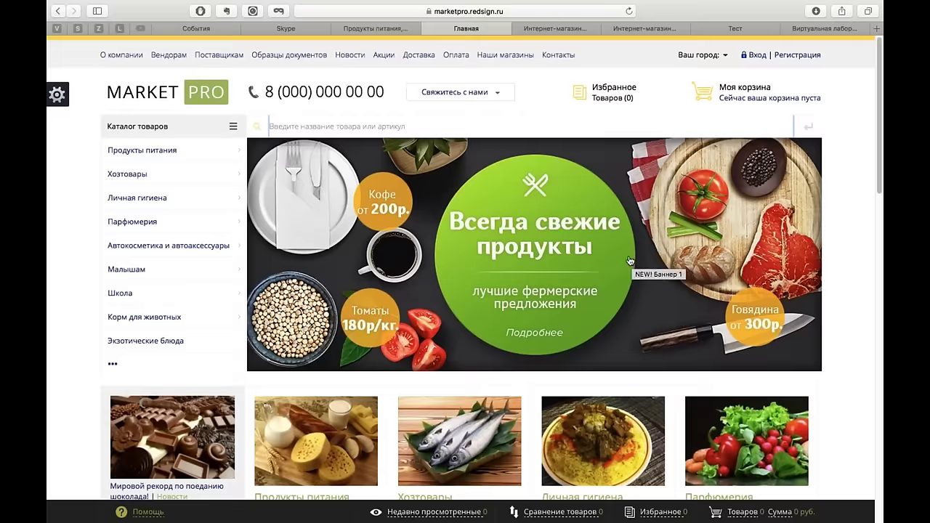
scroll(632, 262, down, 10)
scroll(625, 265, up, 10)
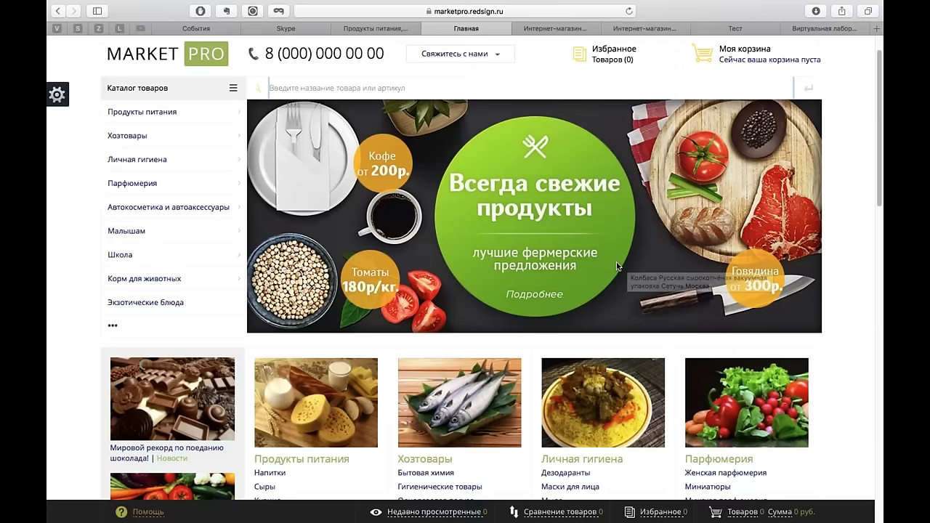
mouse_move(230, 165)
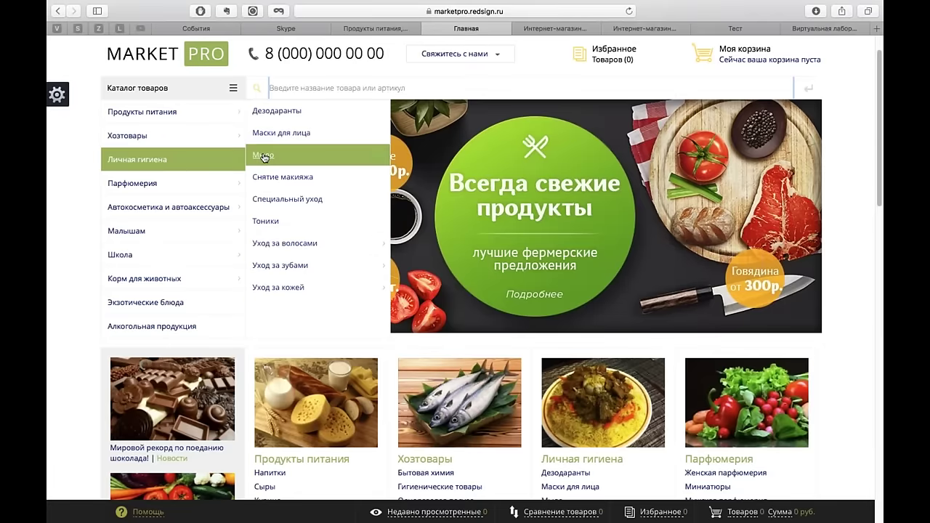
scroll(776, 248, down, 6)
scroll(776, 248, down, 6)
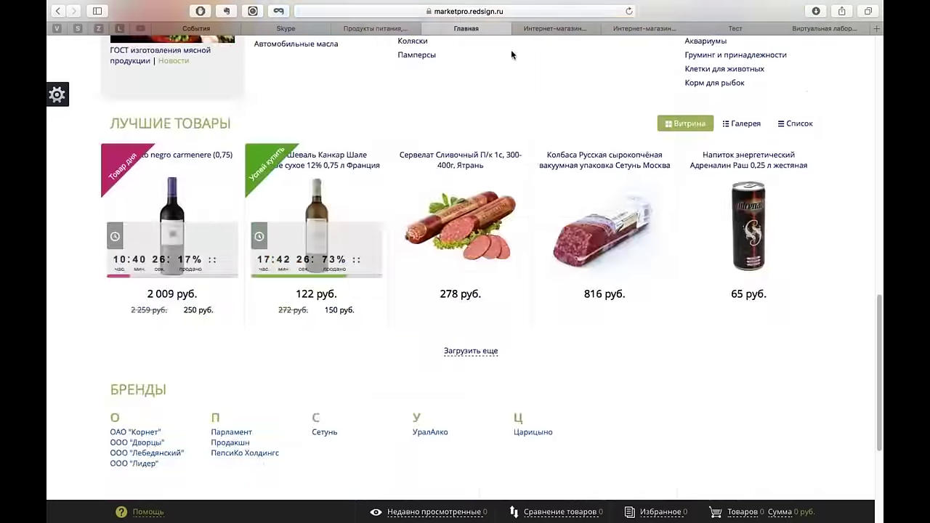
click(428, 28)
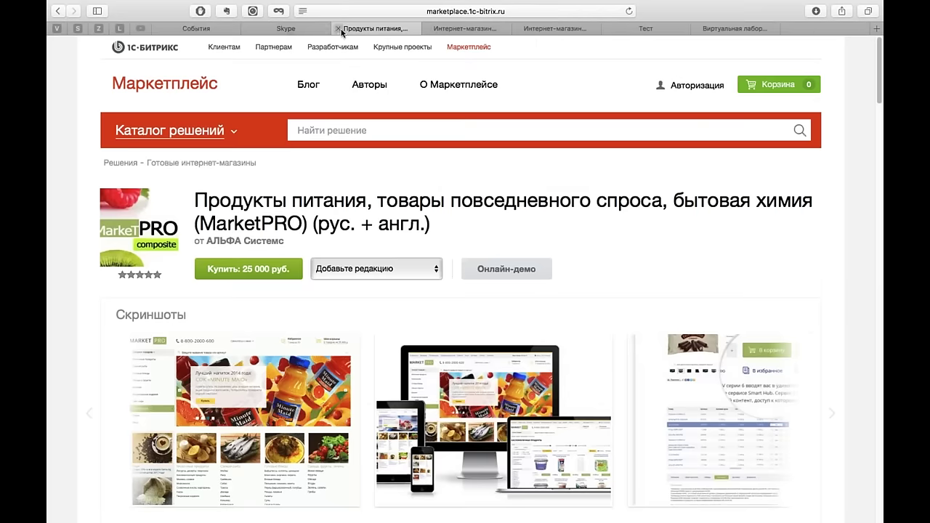
- Look through the categories and subcategories of Каталог решений, and close the Маркетплейс browser tab
mouse_move(171, 130)
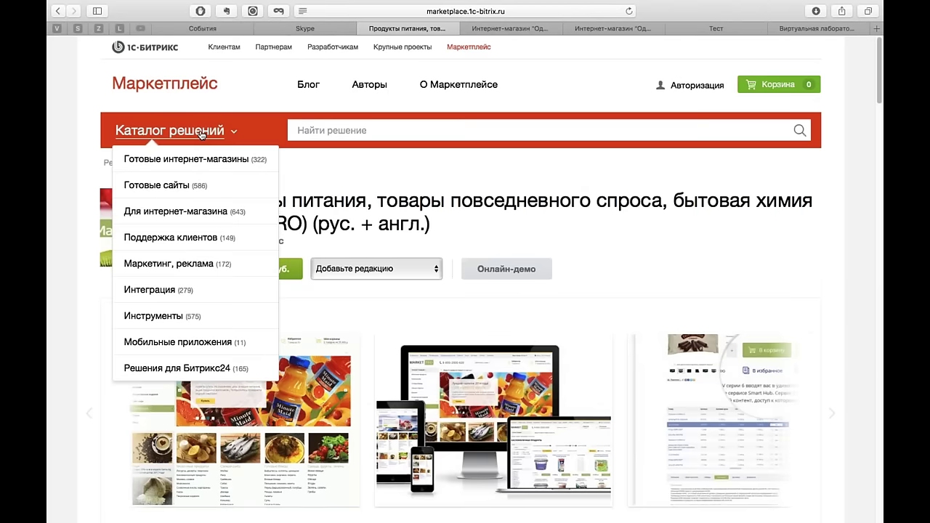
mouse_move(190, 212)
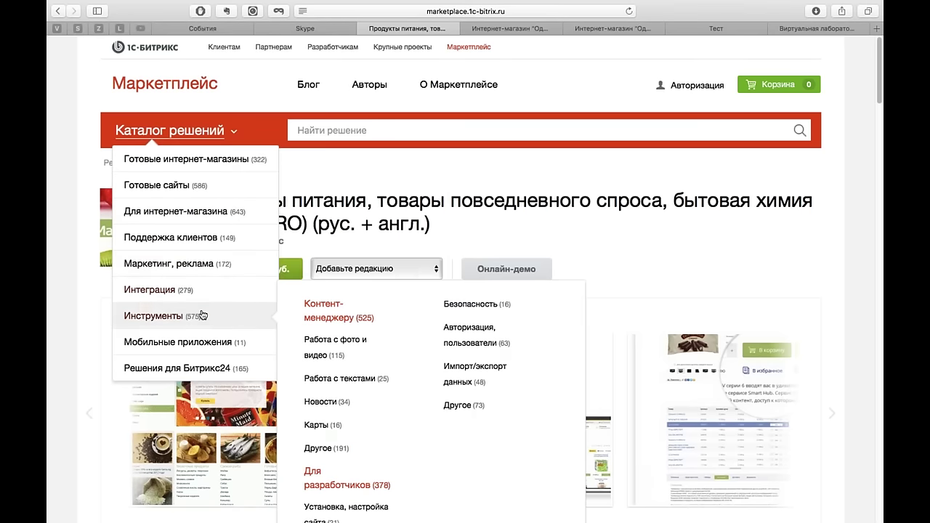
click(364, 28)
click(380, 28)
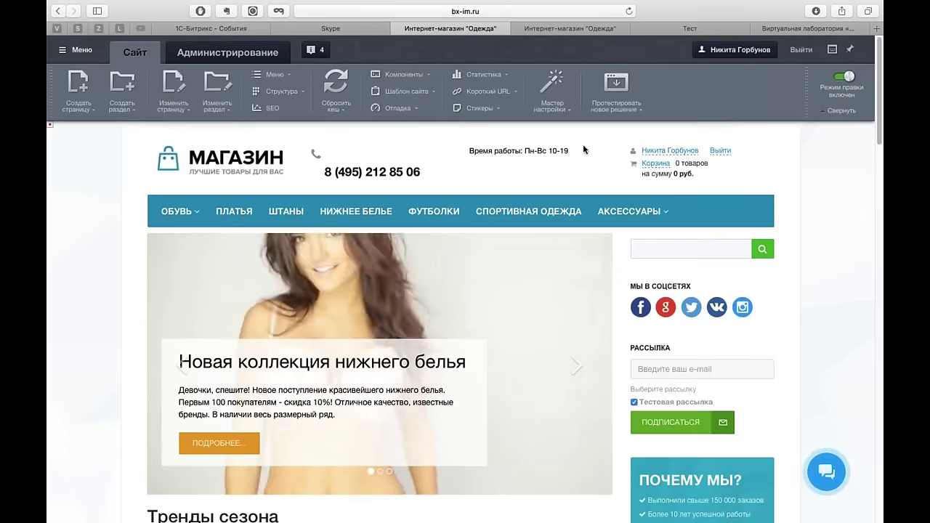
- Close the duplicate store tab and the Виртуальная лаборатория tab, and collapse the admin toolbar on the remaining store page
click(574, 28)
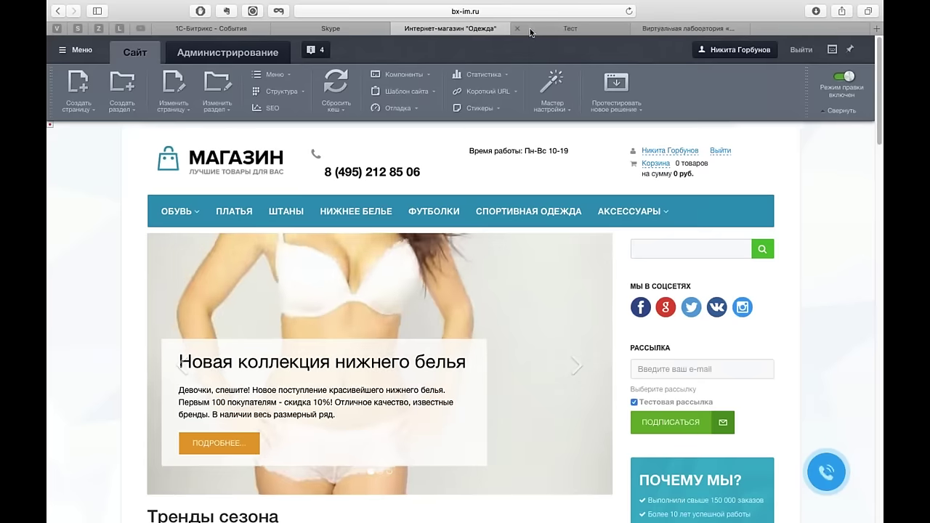
click(517, 29)
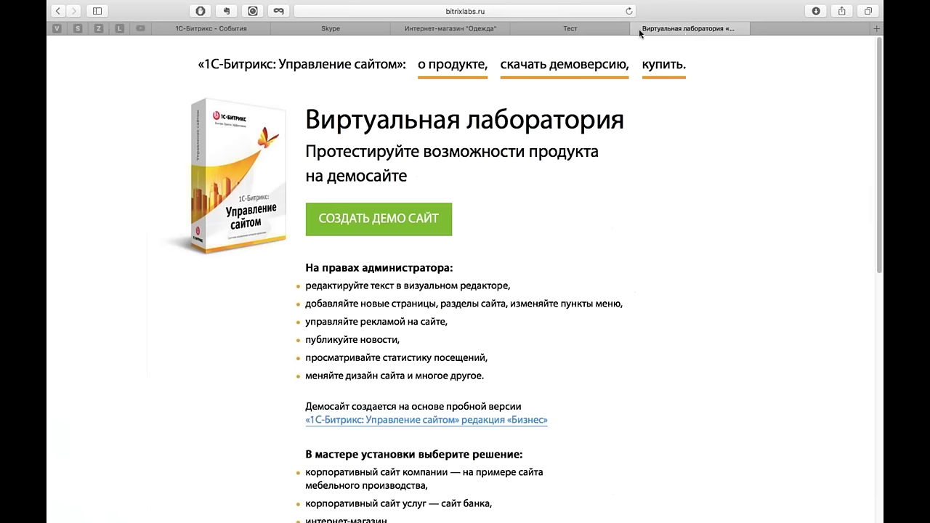
click(639, 29)
click(501, 29)
click(543, 32)
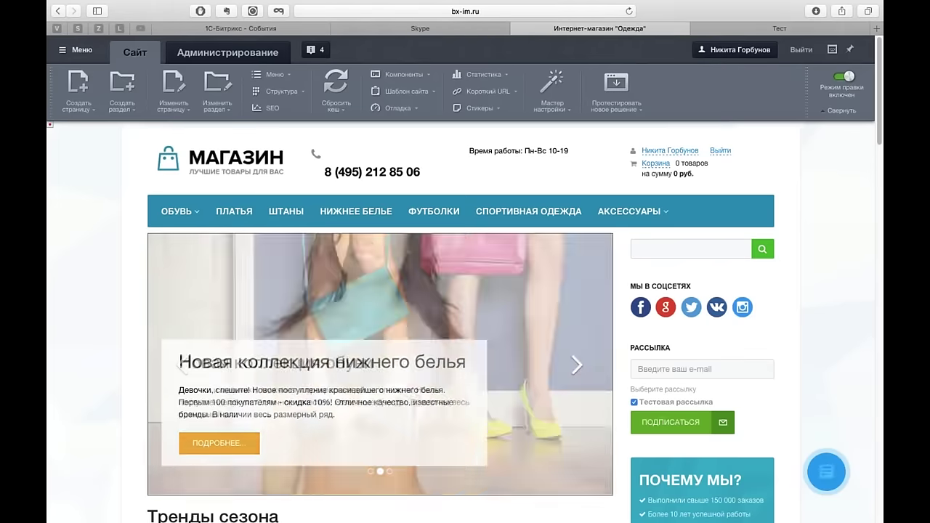
click(839, 111)
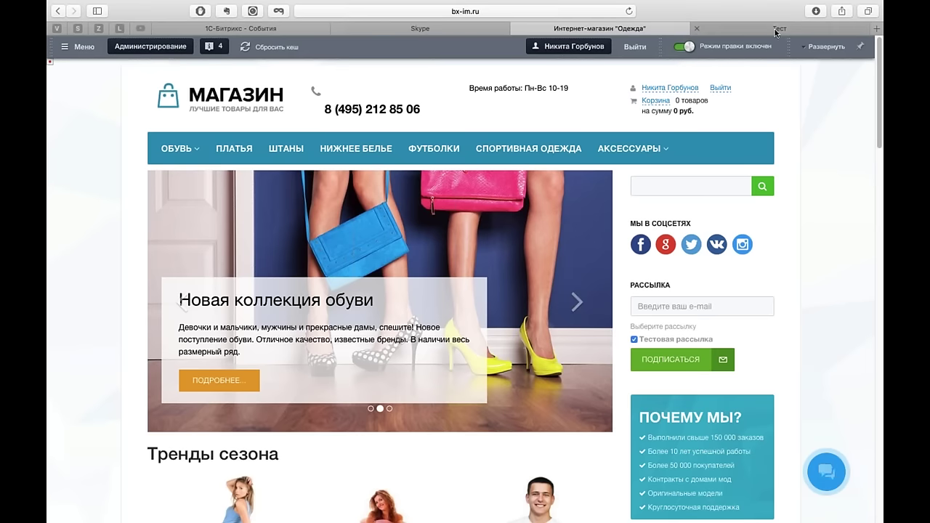
- Load the bitrix24.ru website in a new browser tab
click(877, 29)
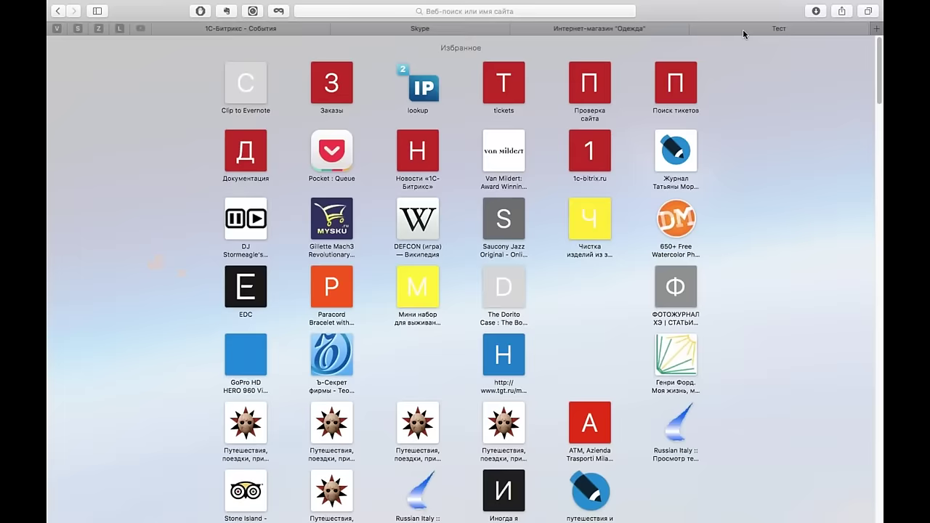
text(ишекш)
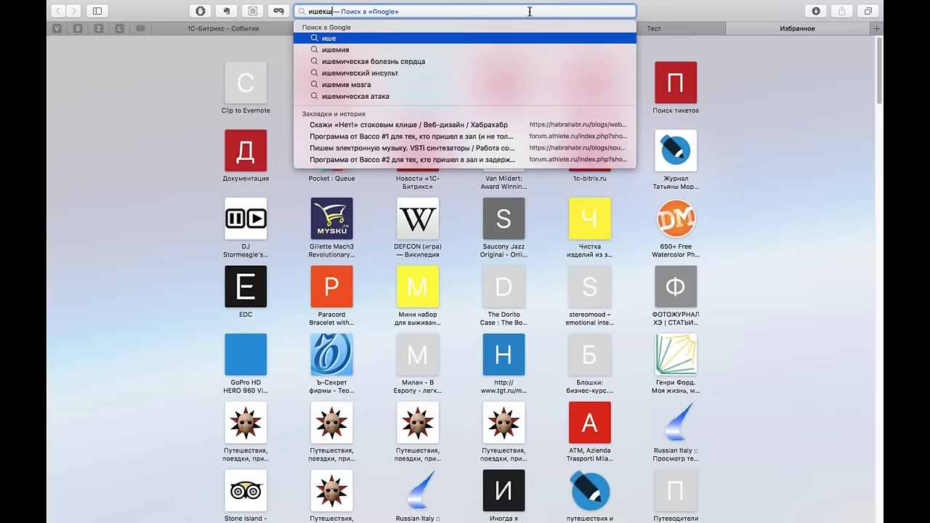
text(ч24юкг)
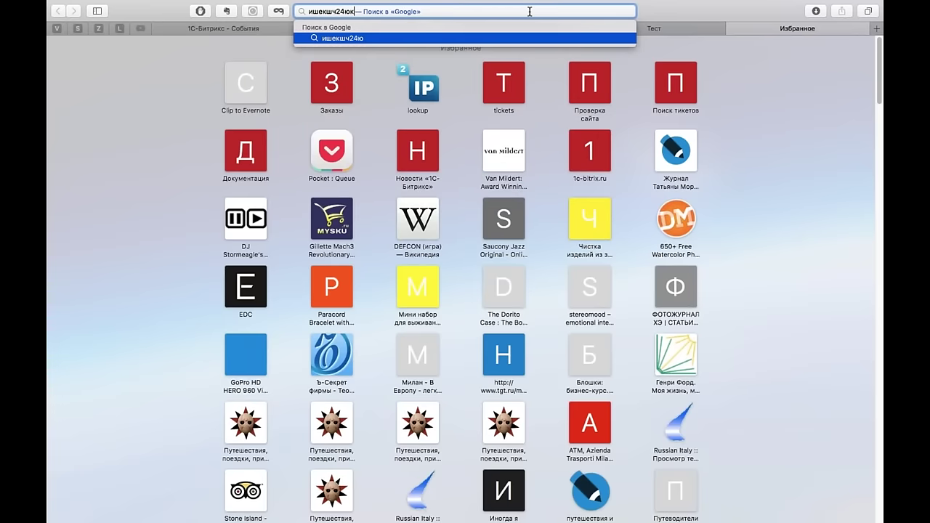
key(Return)
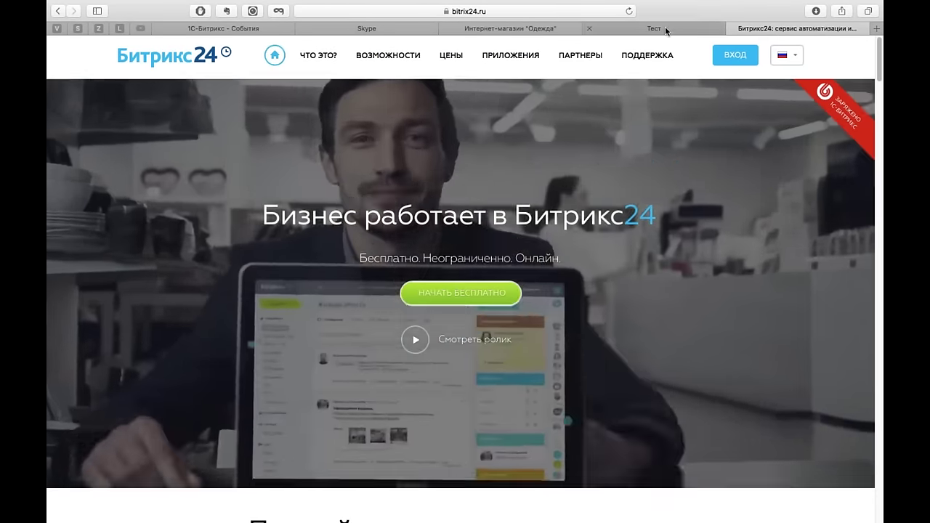
- In the Тест browser tab, open the CRM's companies as a list and look through the filter fields and company entries
click(665, 30)
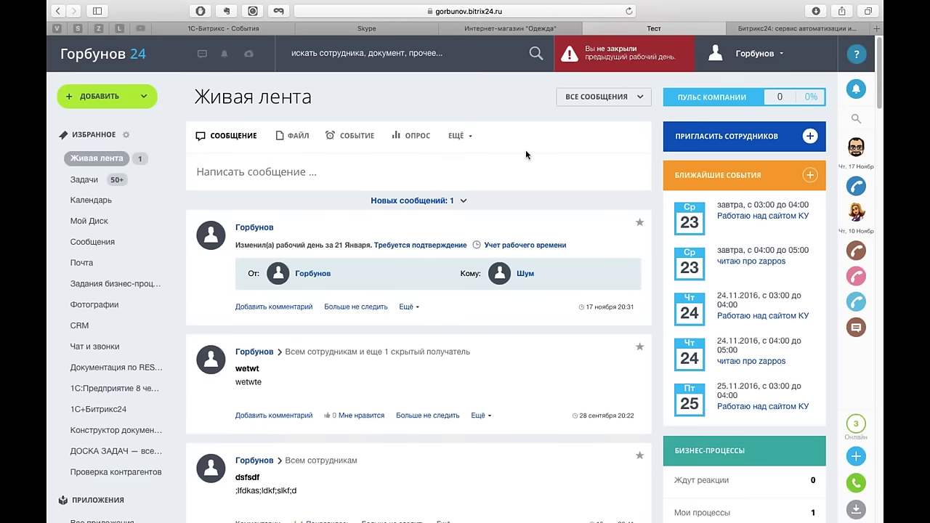
click(81, 326)
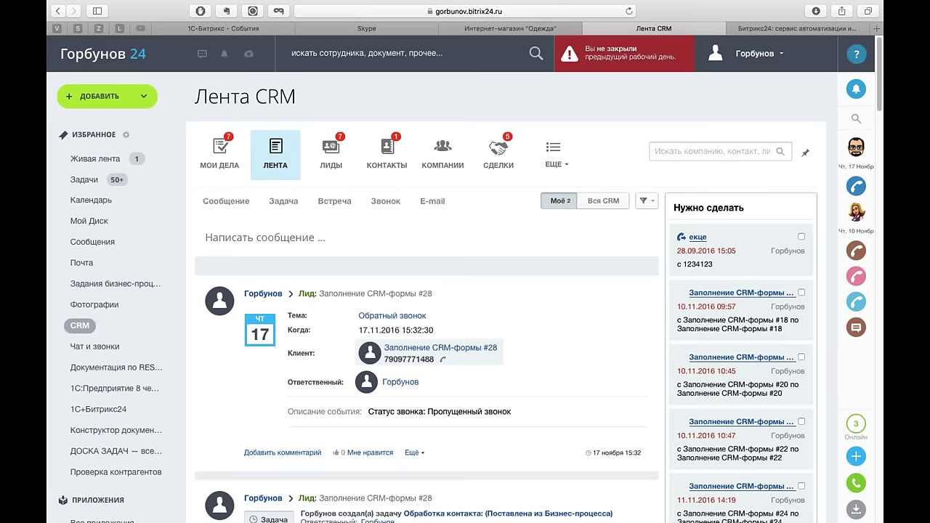
click(444, 156)
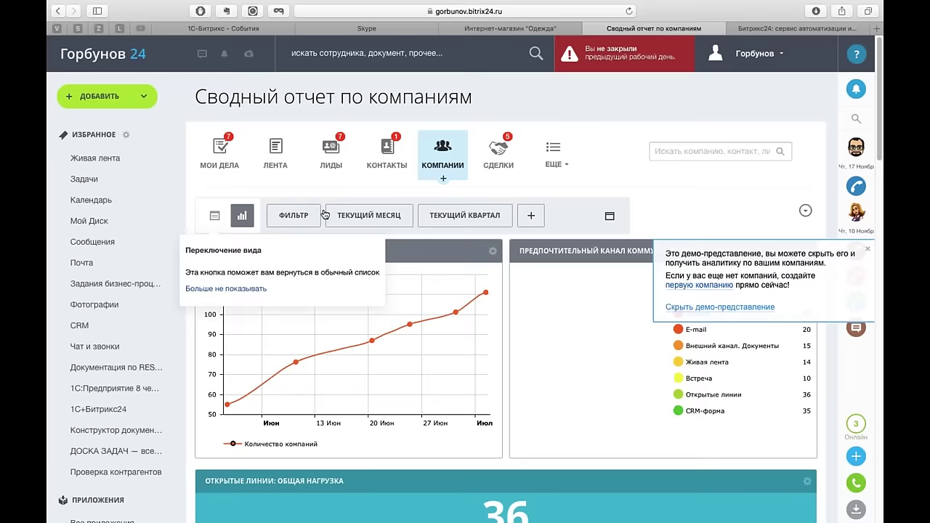
click(216, 217)
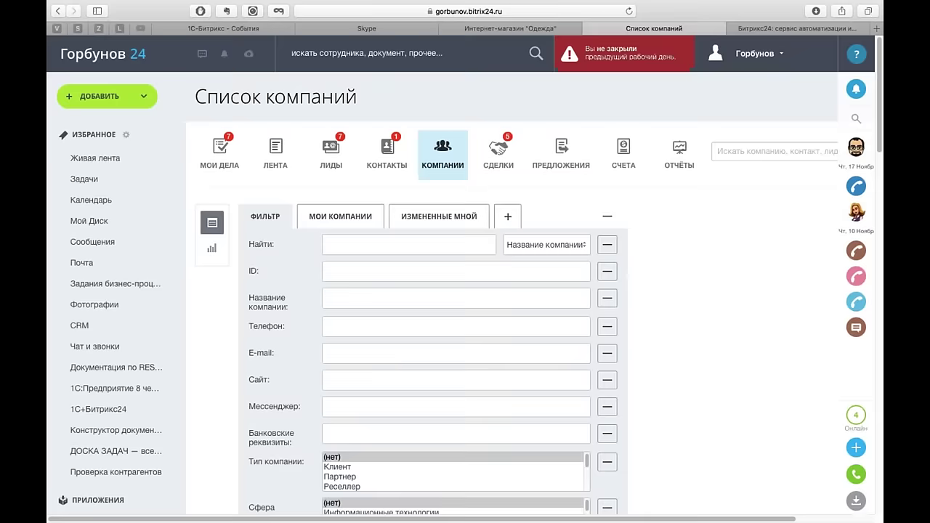
scroll(655, 229, down, 15)
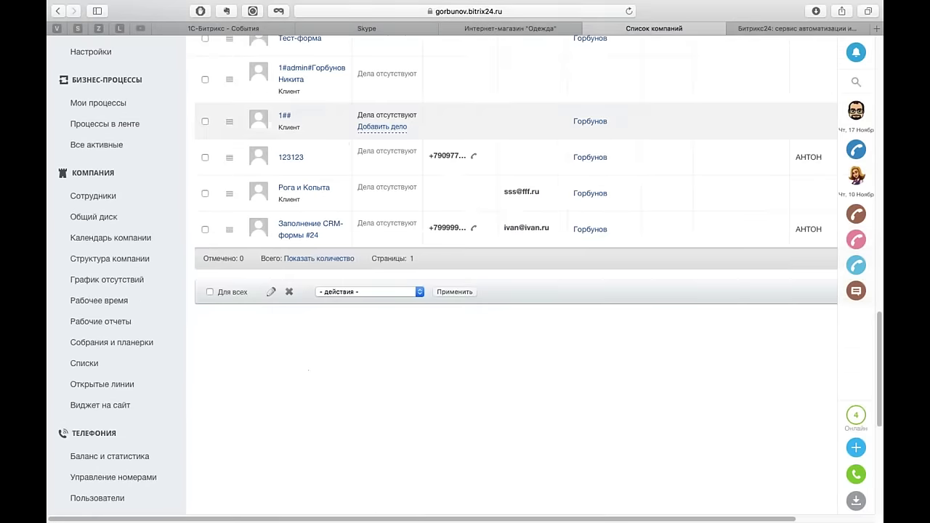
scroll(328, 157, up, 5)
scroll(435, 218, down, 10)
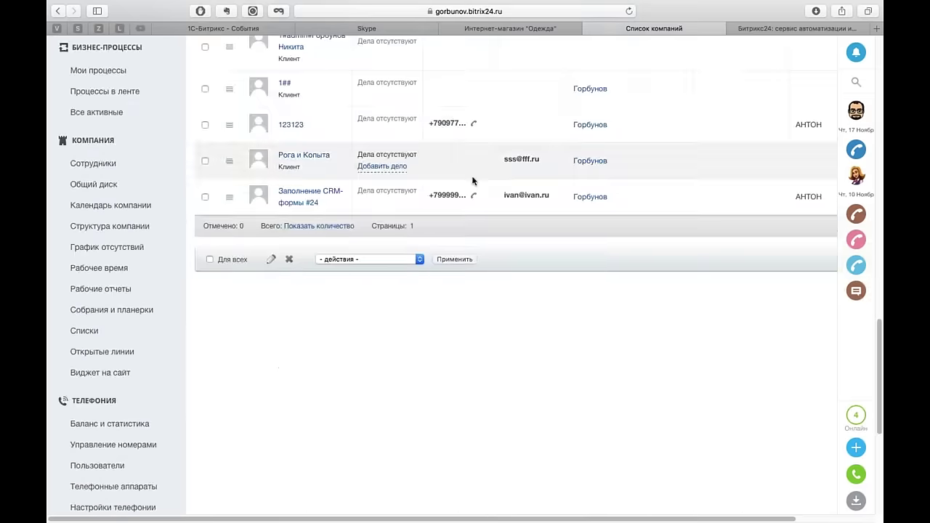
scroll(432, 219, up, 10)
scroll(438, 224, up, 5)
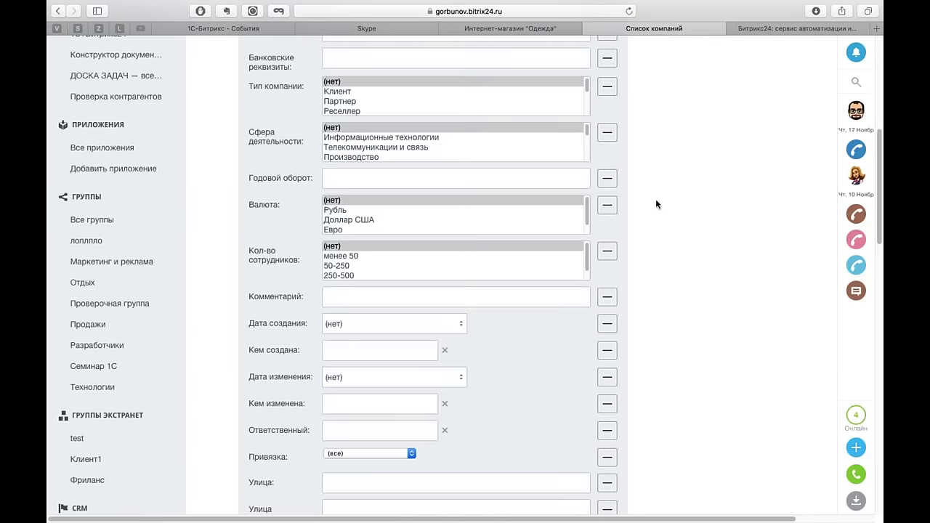
scroll(704, 193, up, 6)
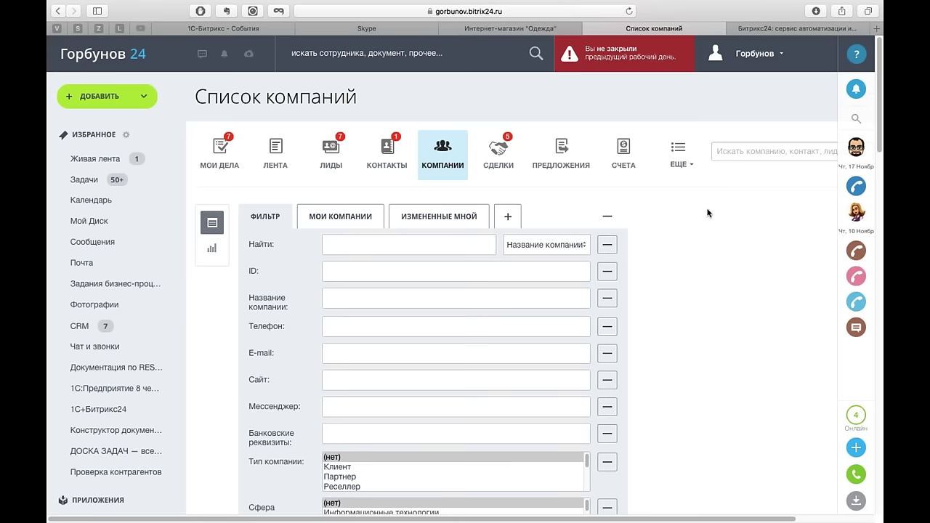
- Open the test widget under the CRM's Виджет на сайт for editing, and review its channels, display settings and embed code
click(682, 164)
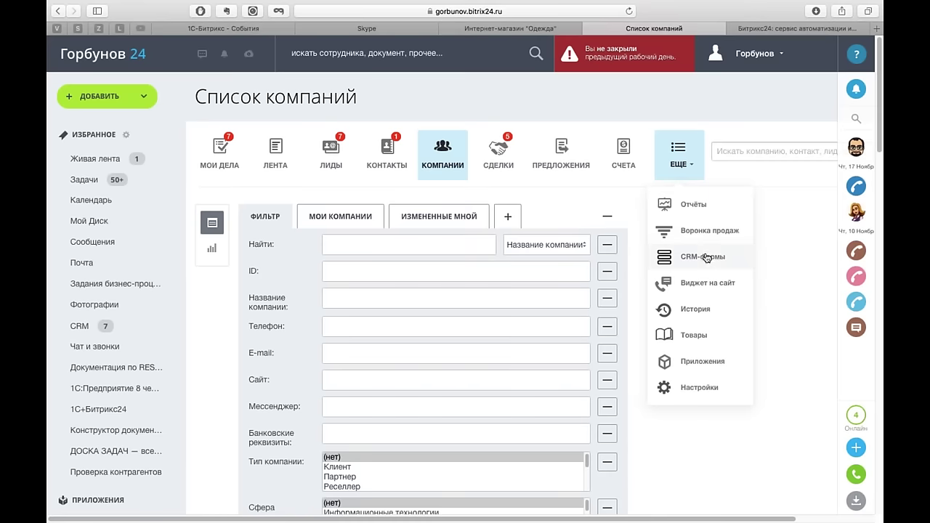
click(708, 283)
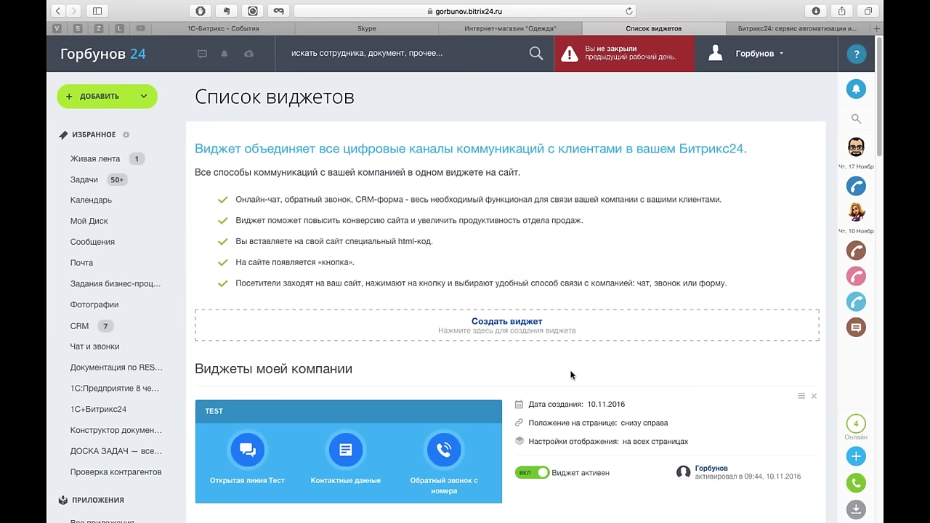
click(801, 396)
click(792, 425)
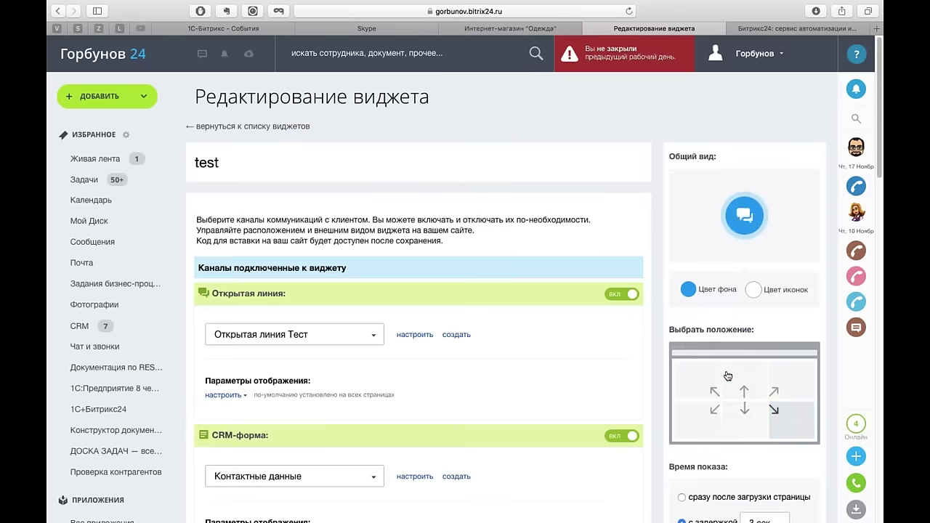
scroll(613, 319, down, 15)
scroll(666, 333, up, 10)
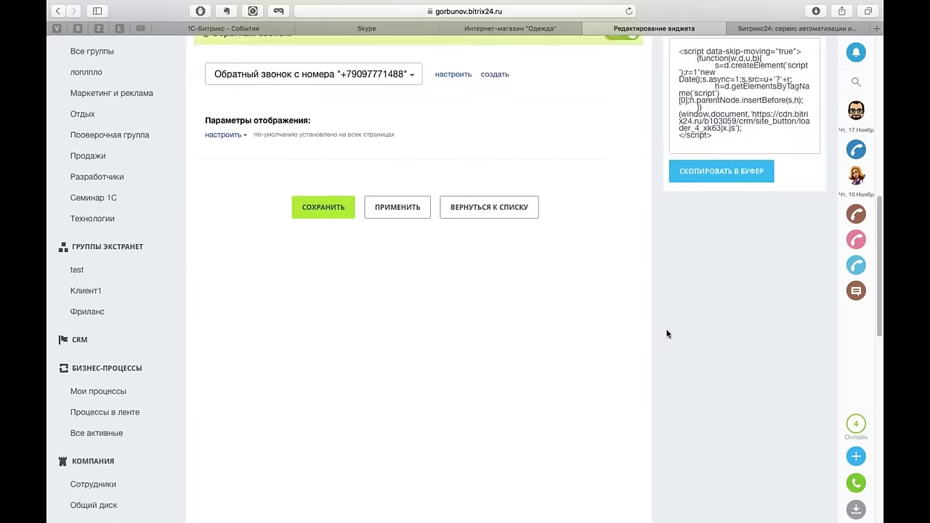
scroll(726, 366, down, 4)
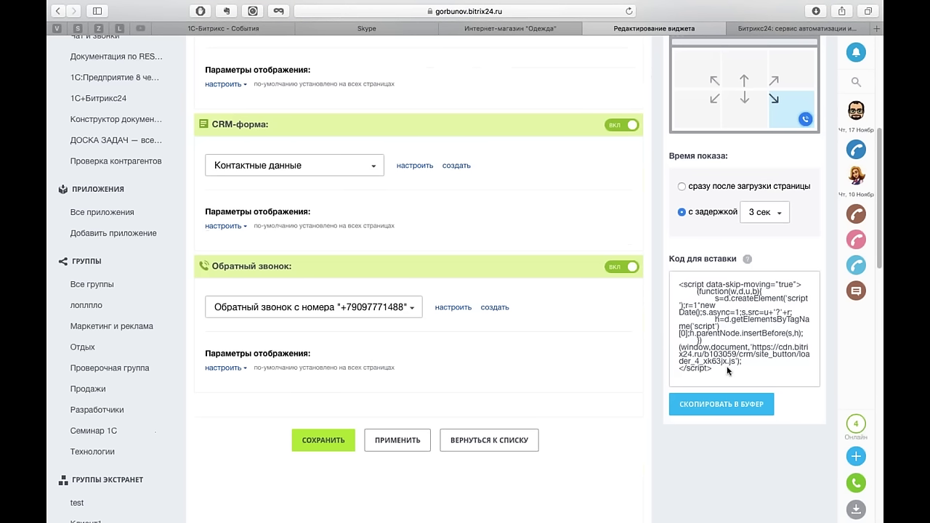
- Return to the store's browser tab and expand its admin toolbar
click(518, 28)
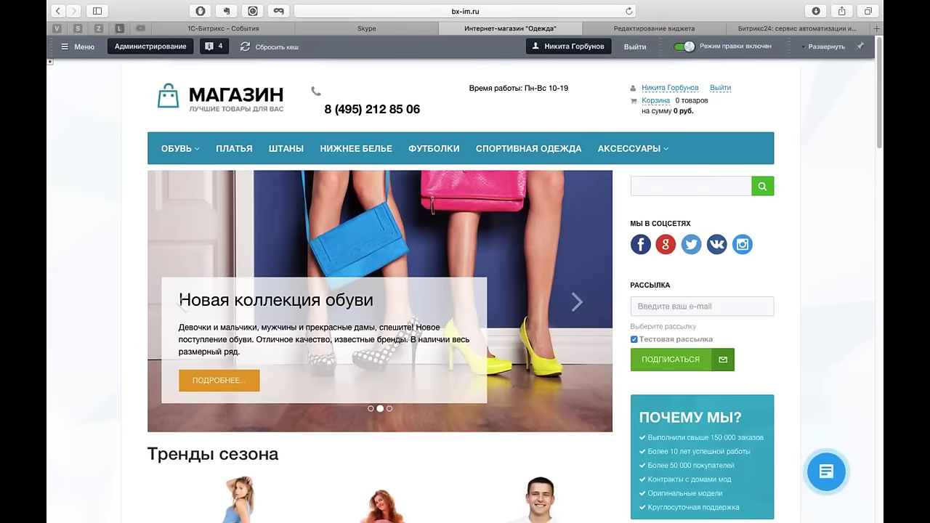
click(820, 47)
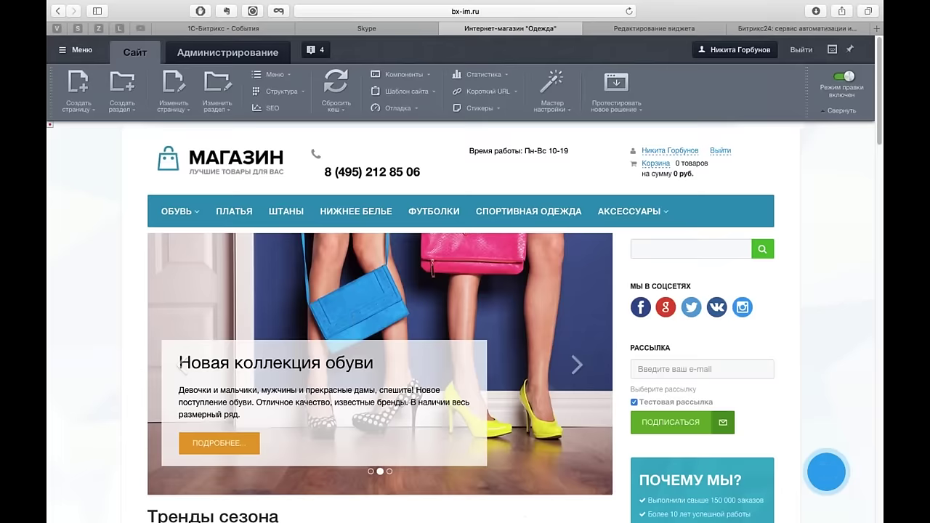
- Open the store's index.php page for editing, examine the widget script at the end of its source code, and exit without saving
click(168, 80)
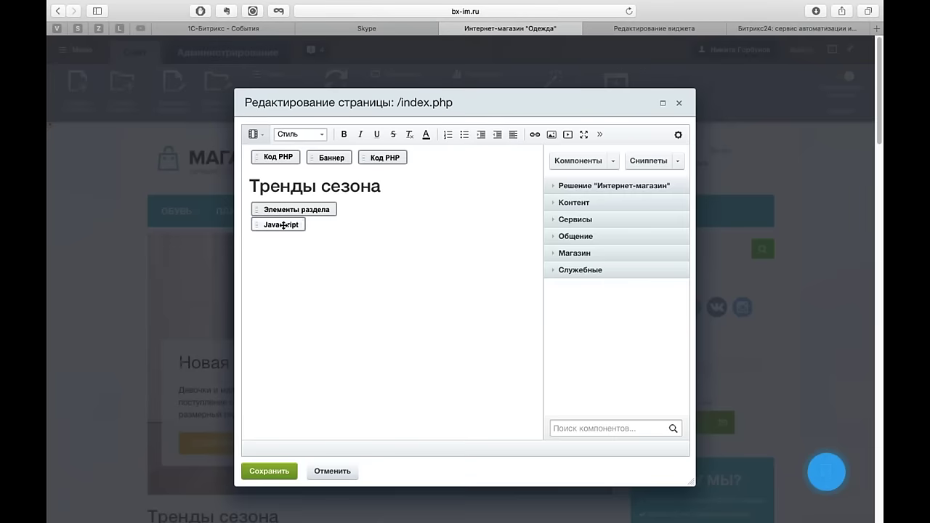
click(253, 135)
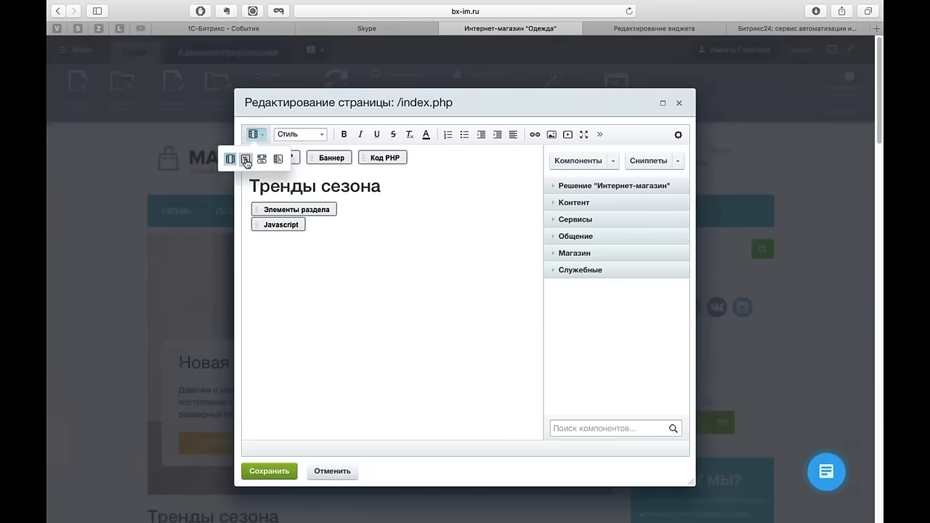
click(245, 158)
scroll(334, 247, down, 15)
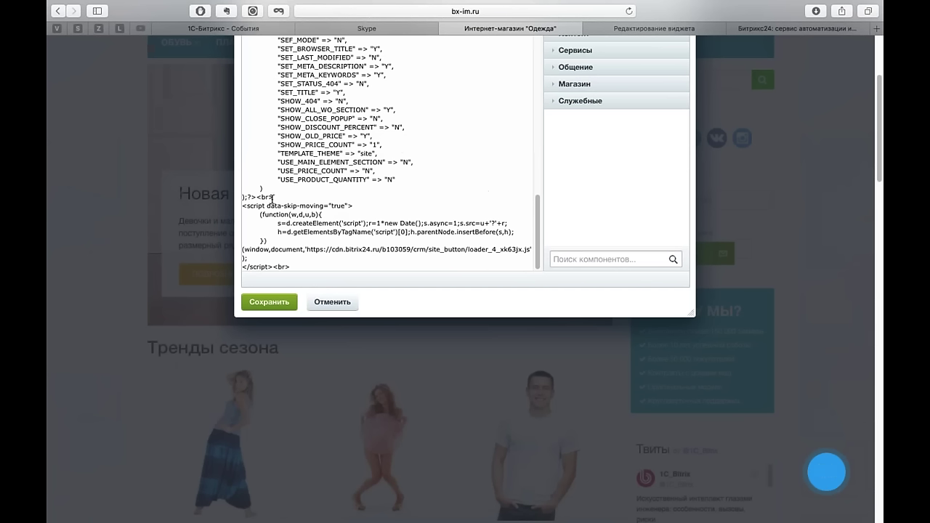
scroll(707, 180, up, 5)
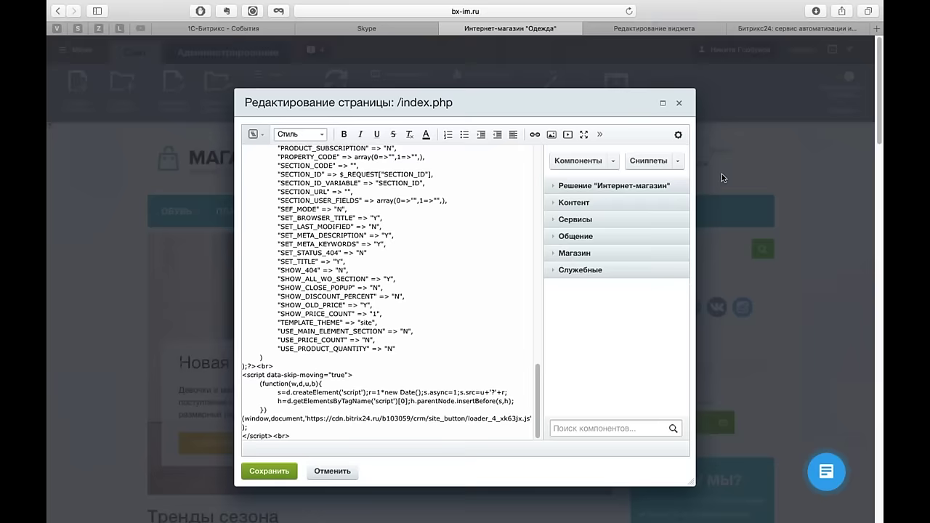
click(678, 103)
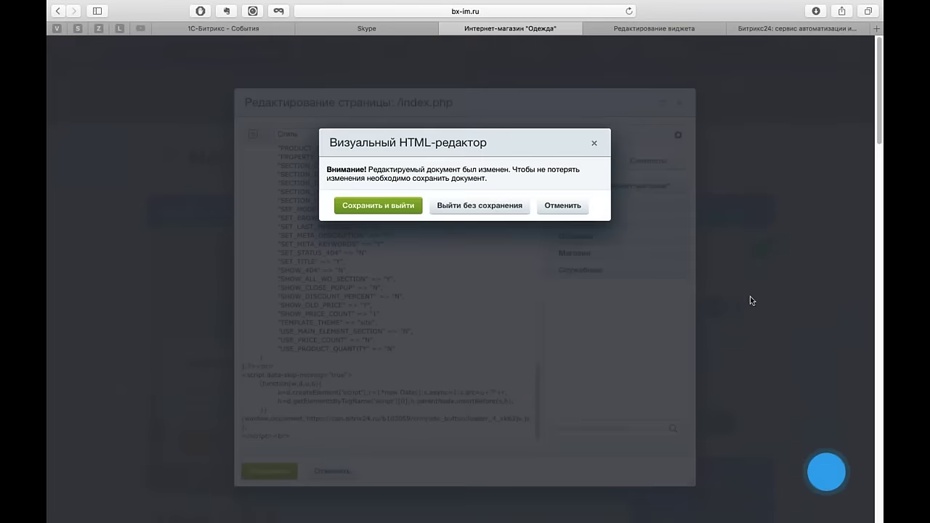
click(479, 206)
- Open the callback form from the store's widget, and review the connected channels in the Редактирование виджета browser tab
mouse_move(825, 472)
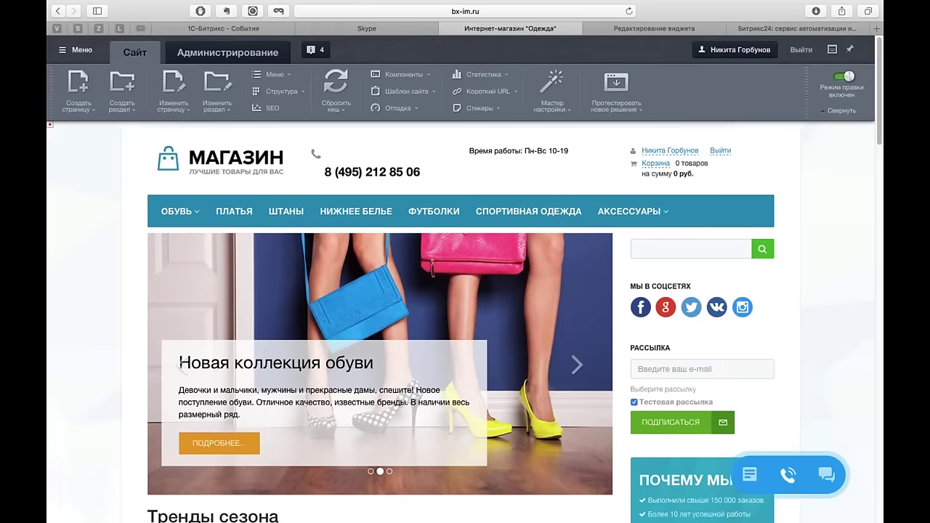
click(787, 475)
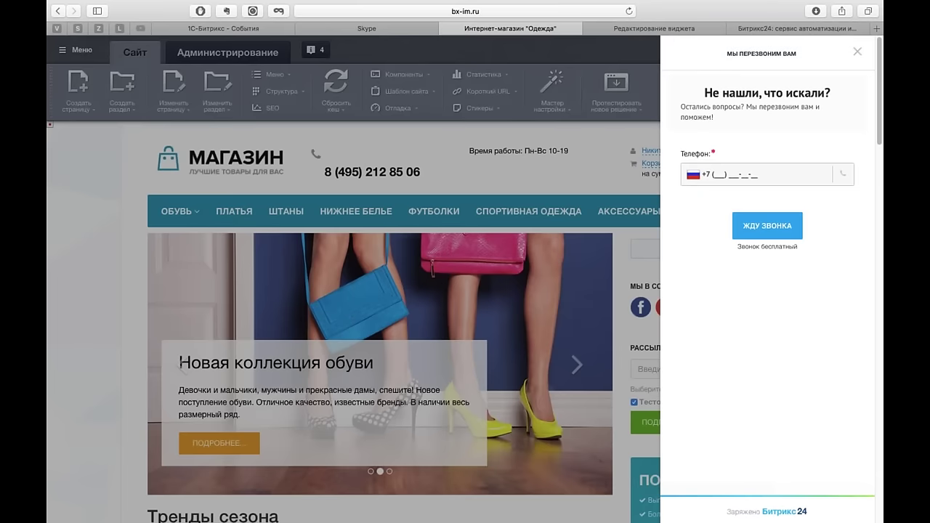
click(769, 29)
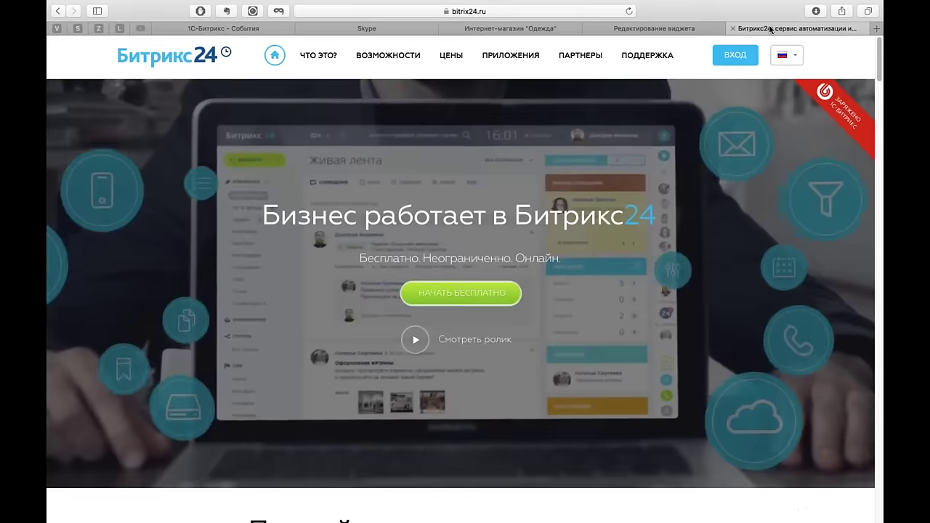
click(653, 29)
scroll(600, 186, up, 3)
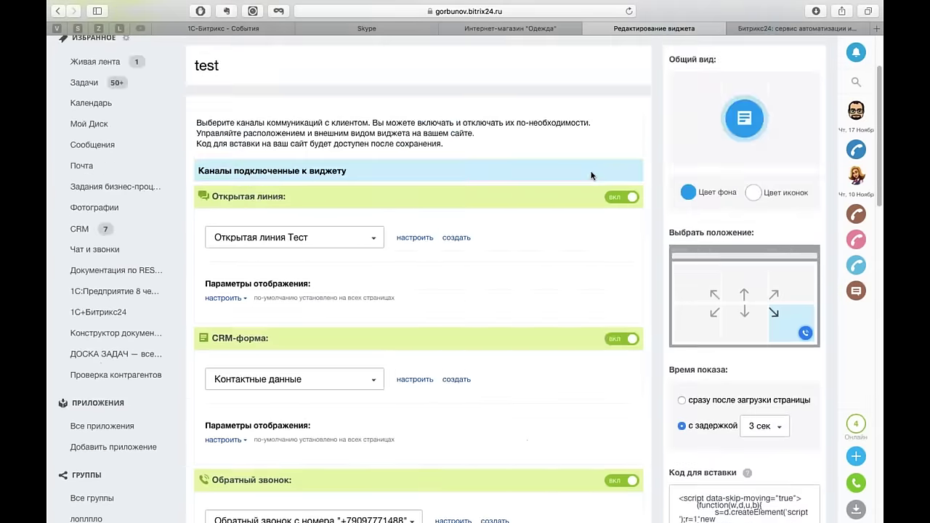
scroll(600, 186, down, 8)
scroll(600, 186, up, 9)
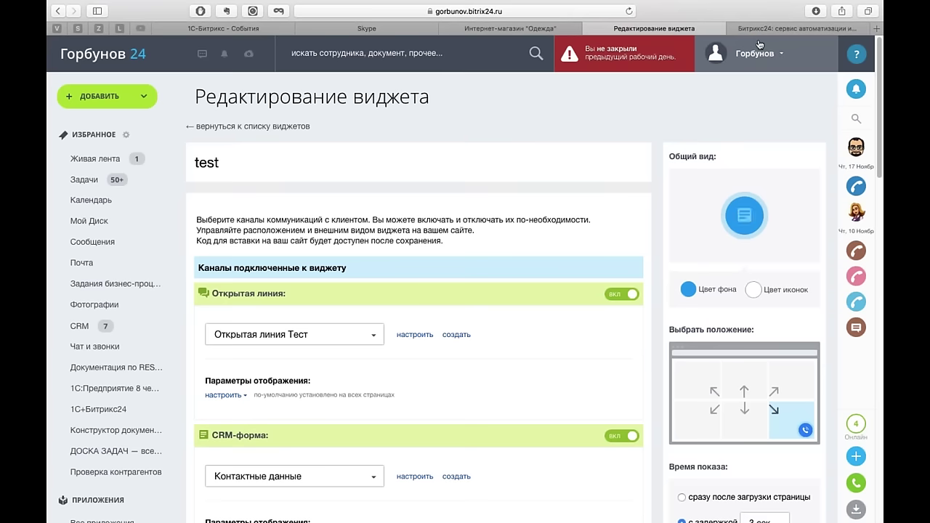
- Back in the store's tab, close the callback form, and view the widget's contact form and online chat, closing each
click(541, 29)
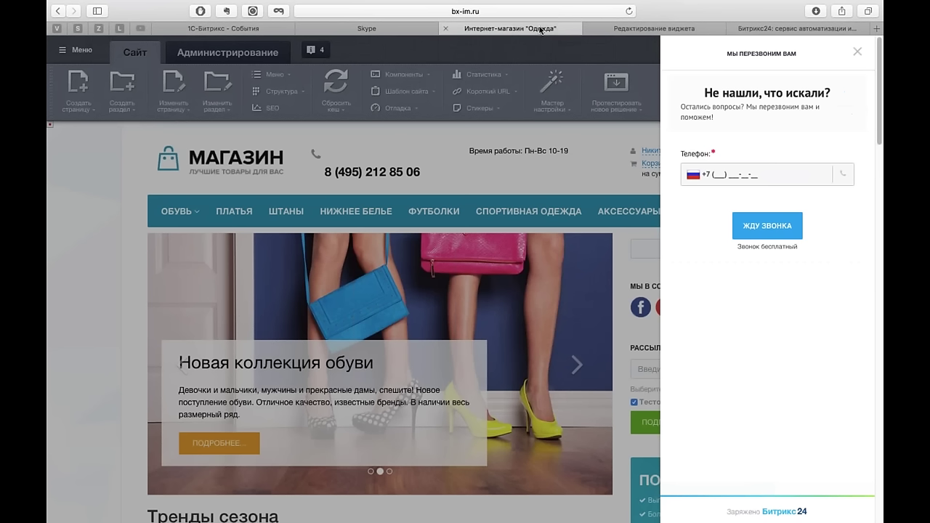
click(857, 51)
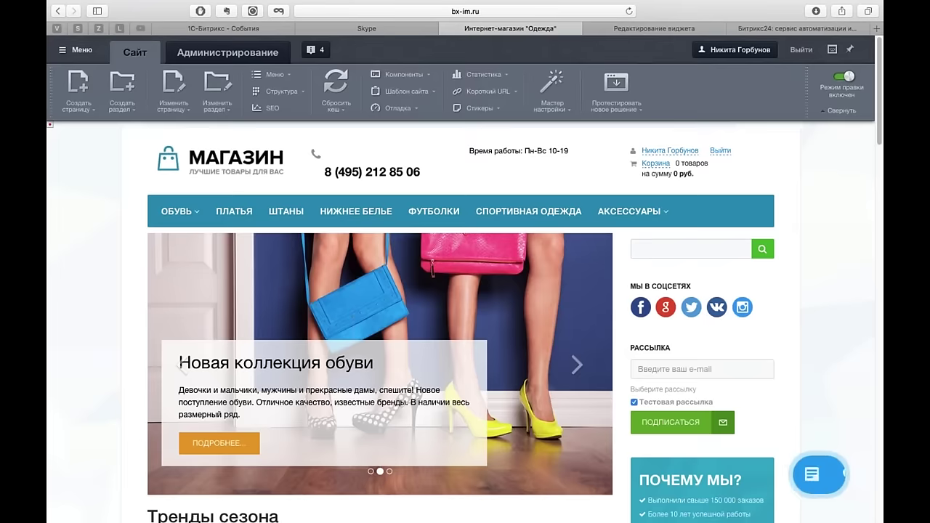
mouse_move(799, 485)
click(748, 481)
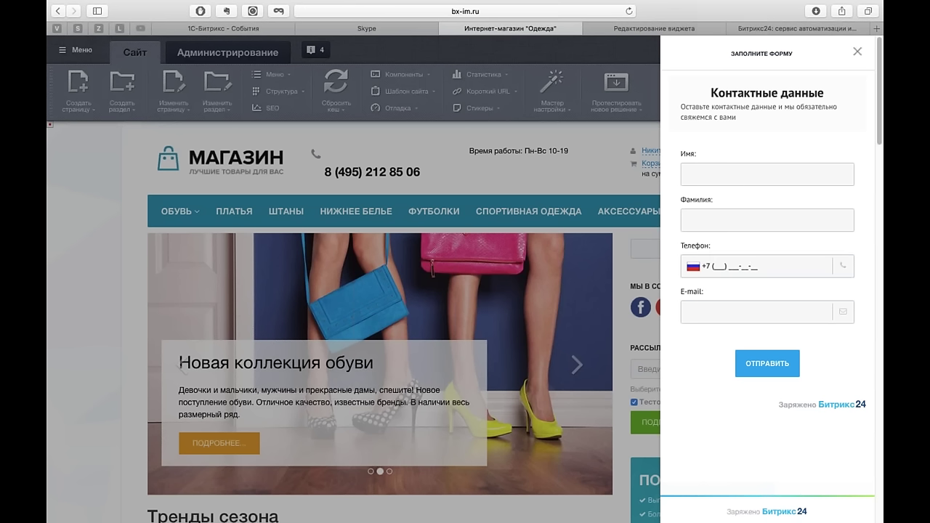
click(857, 51)
click(823, 478)
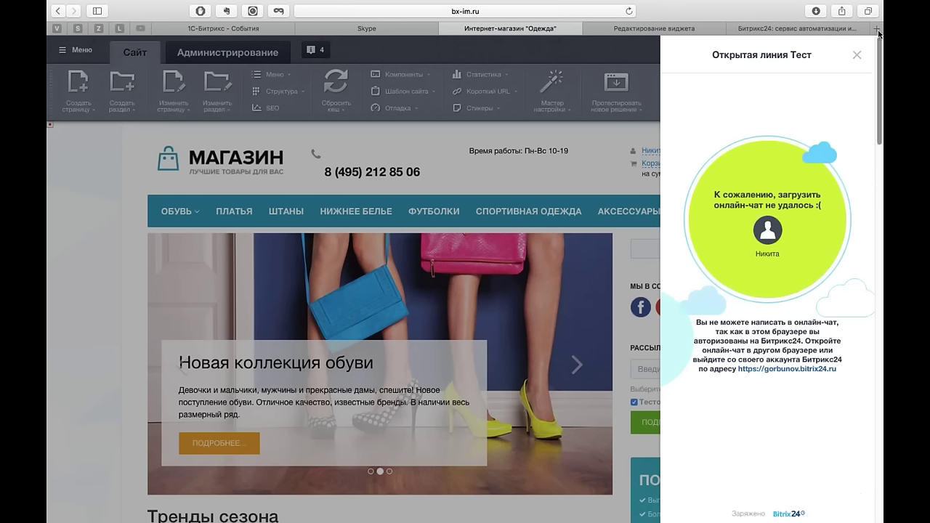
click(857, 55)
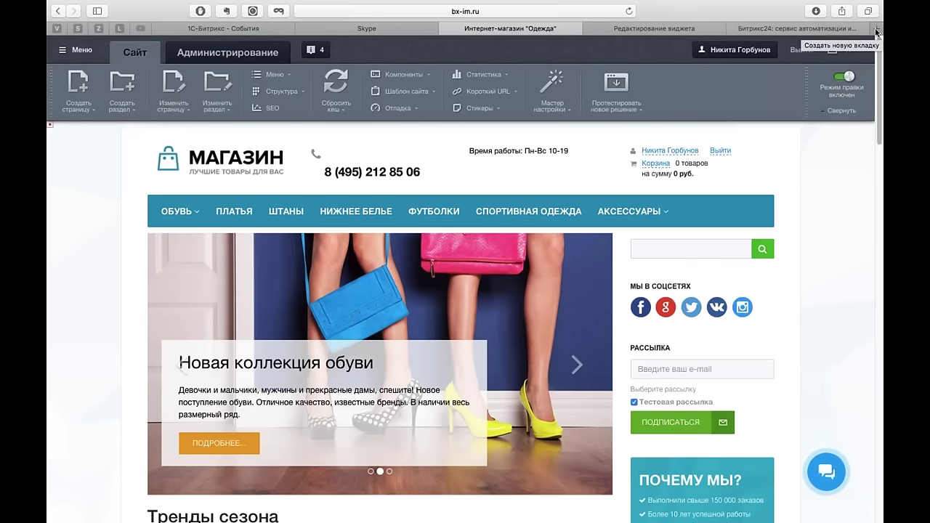
click(877, 31)
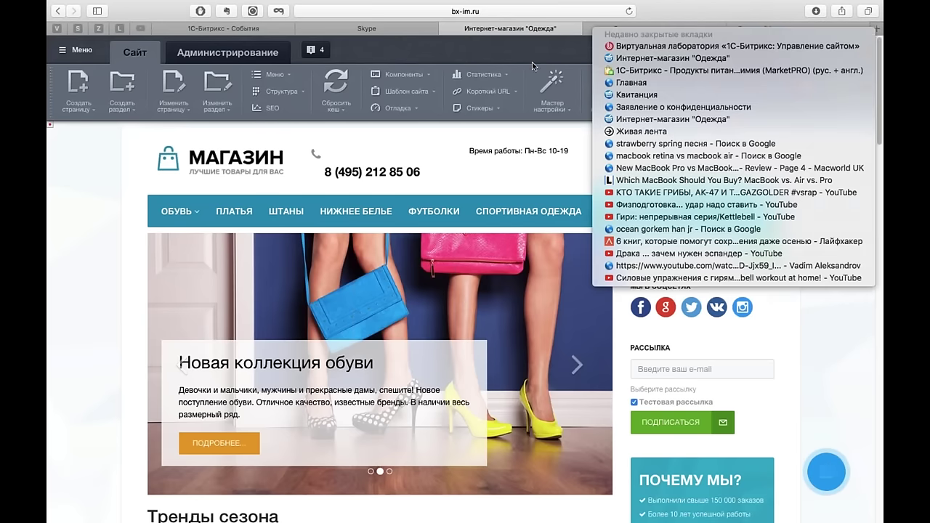
click(476, 58)
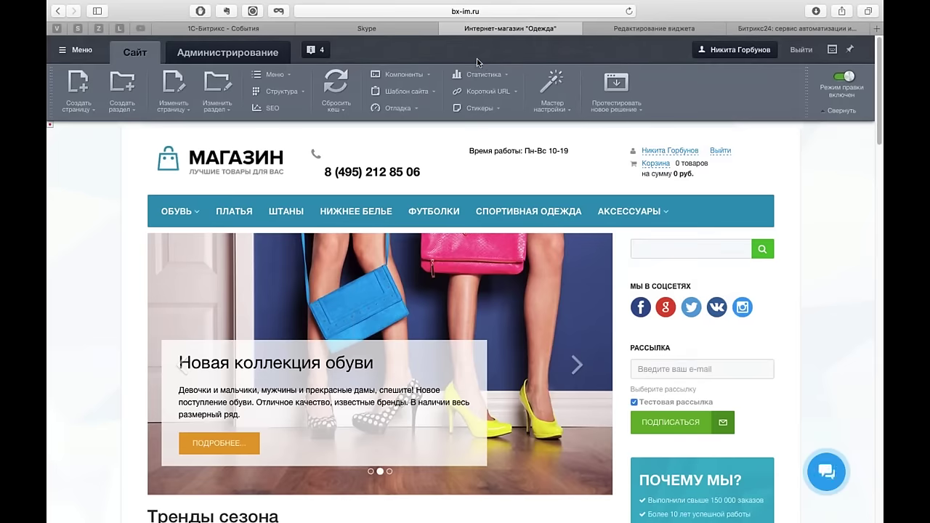
click(867, 11)
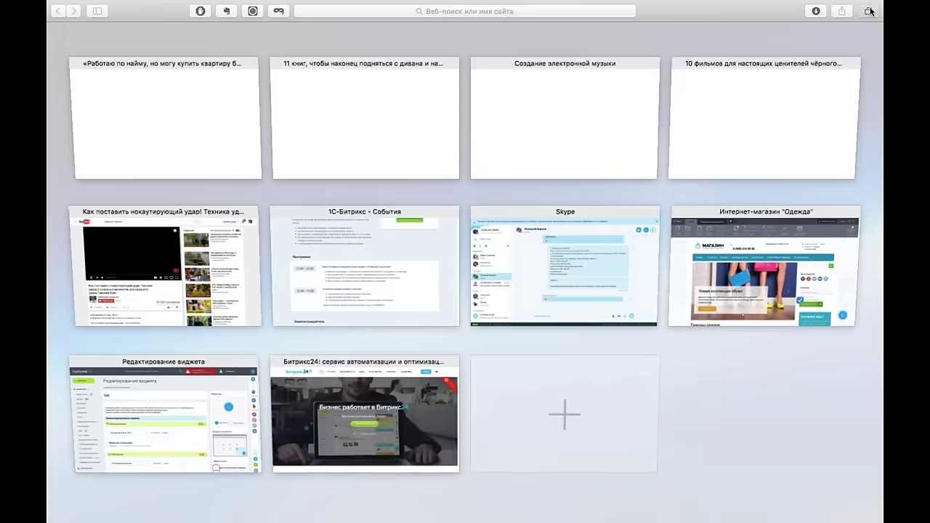
click(799, 247)
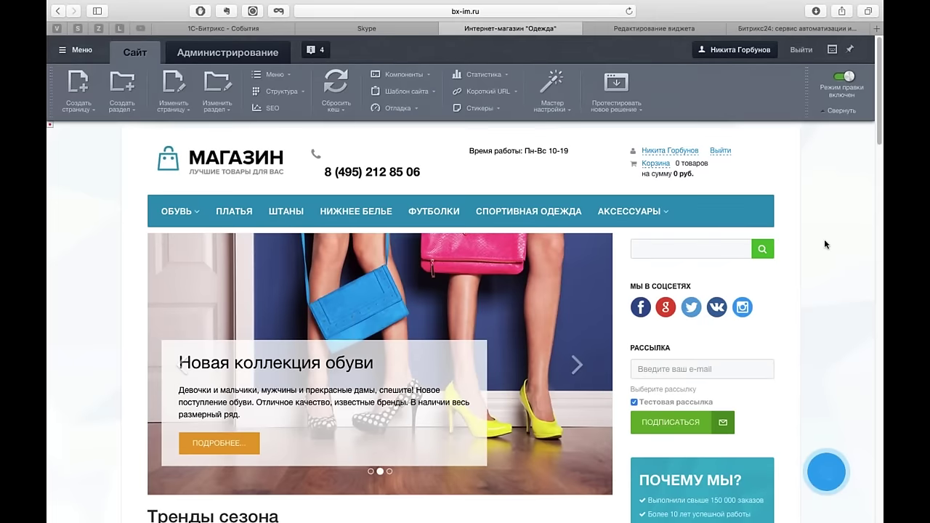
- Launch Google Chrome from the list of installed applications
mouse_move(298, 517)
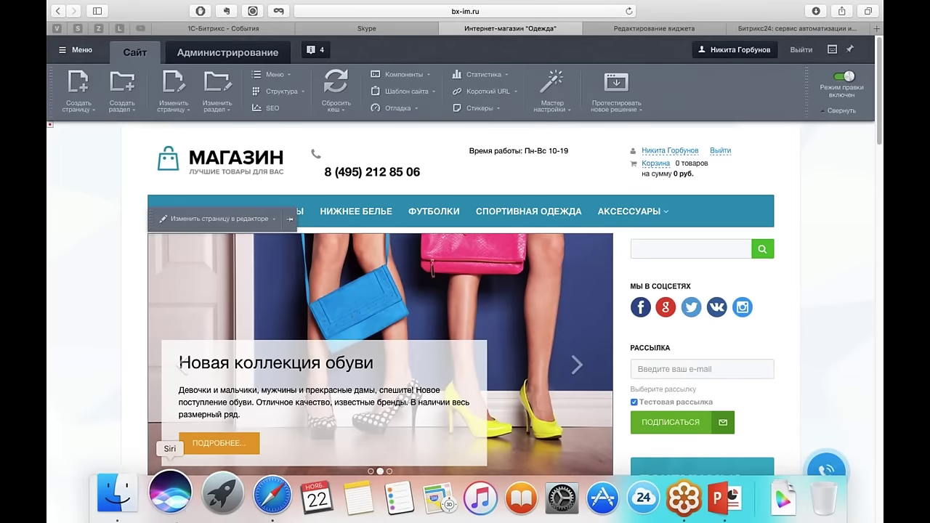
click(218, 498)
click(370, 165)
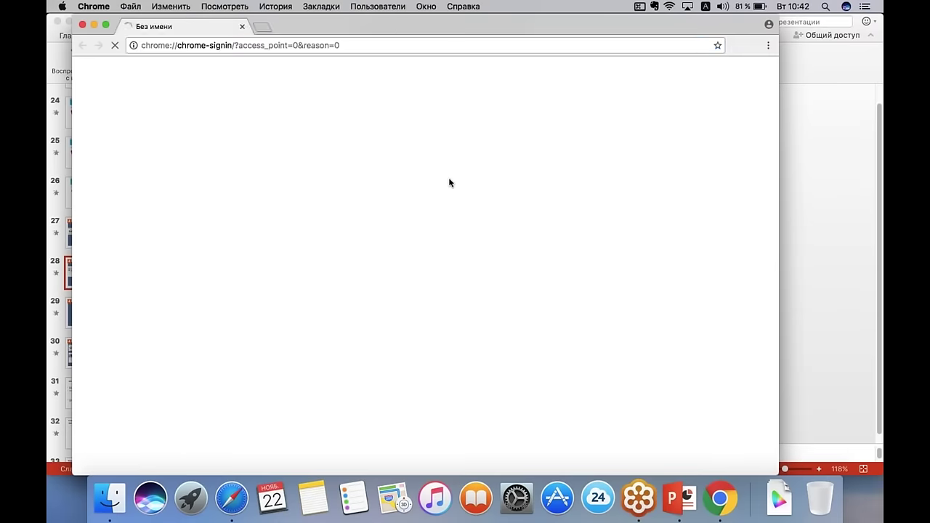
- Load the bx-im.ru store in a new Chrome tab
click(261, 30)
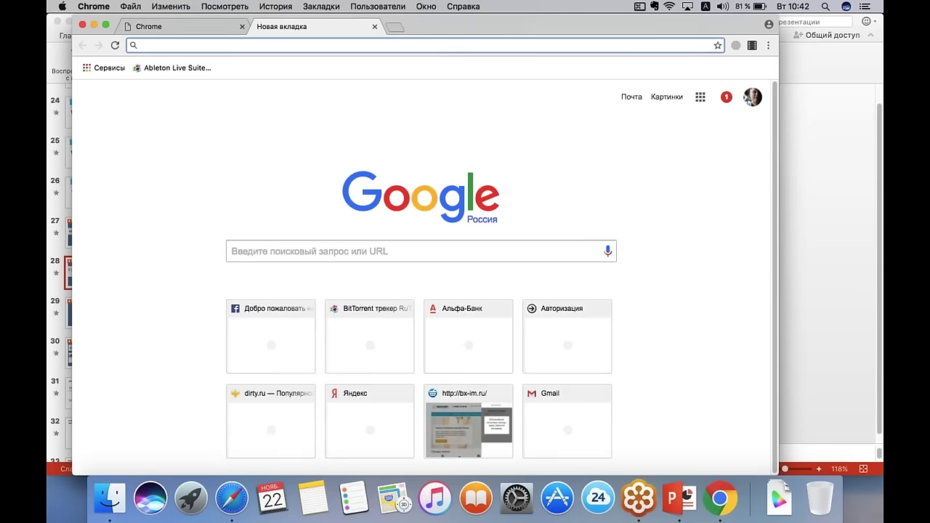
text(ch)
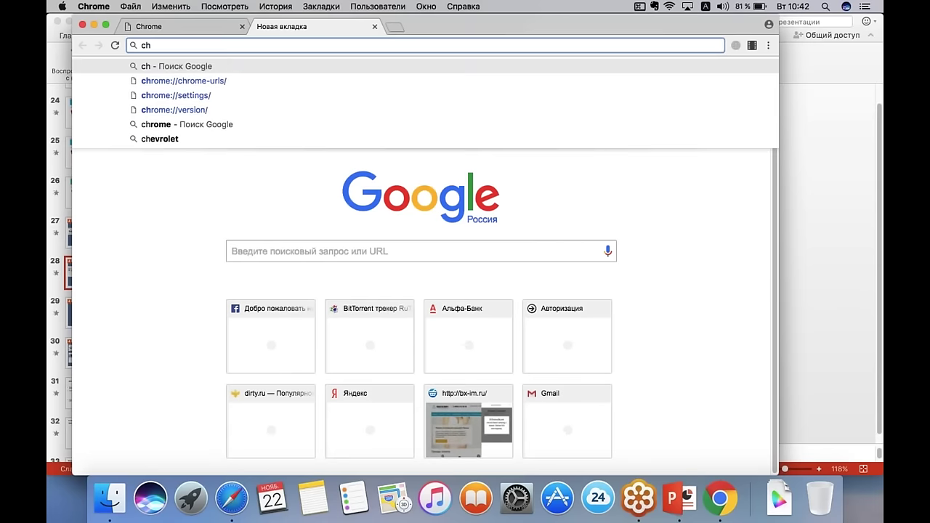
key(BackSpace)
key(BackSpace)
text(bx-)
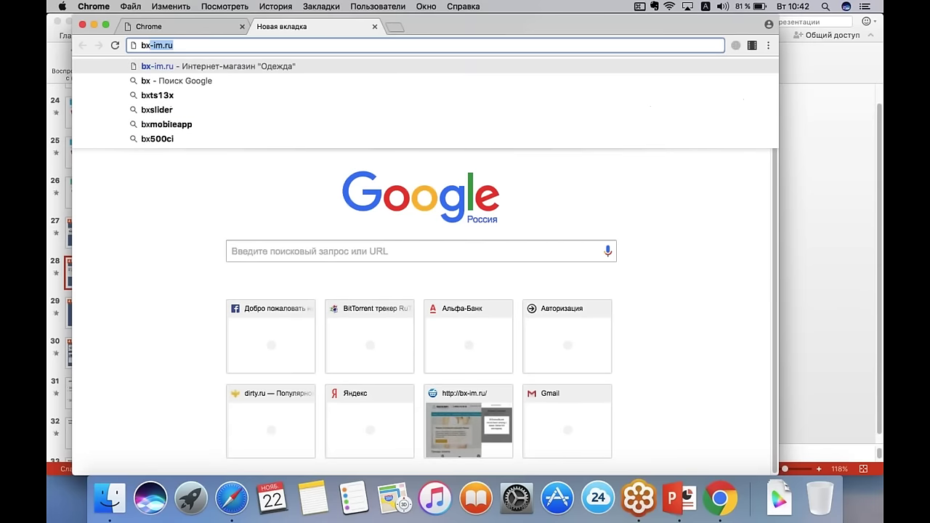
text(im.ru)
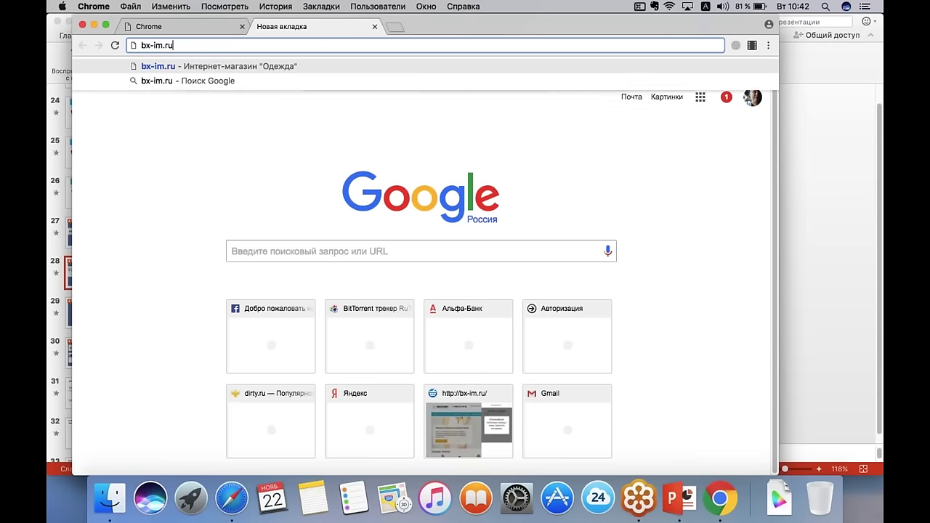
key(Return)
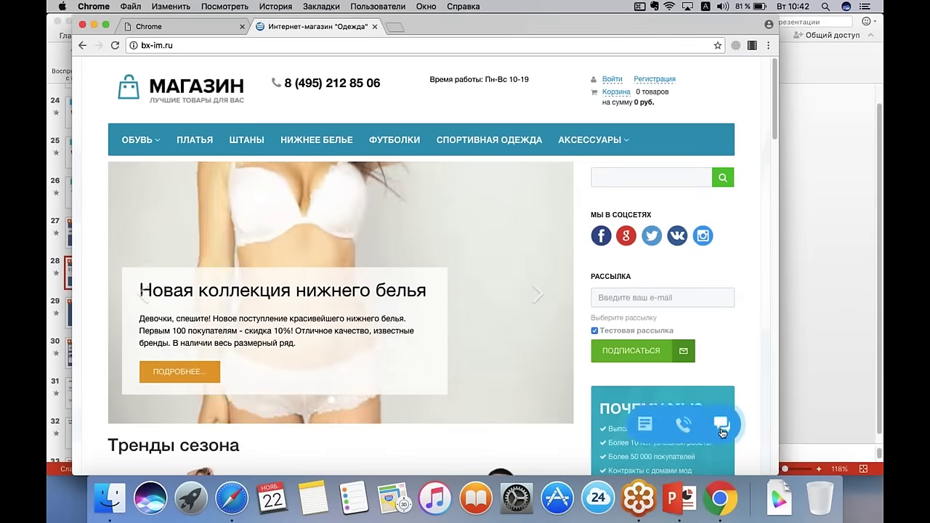
- Open the online chat from the store's widget and send the message "dsadafsdfsdf"
click(720, 427)
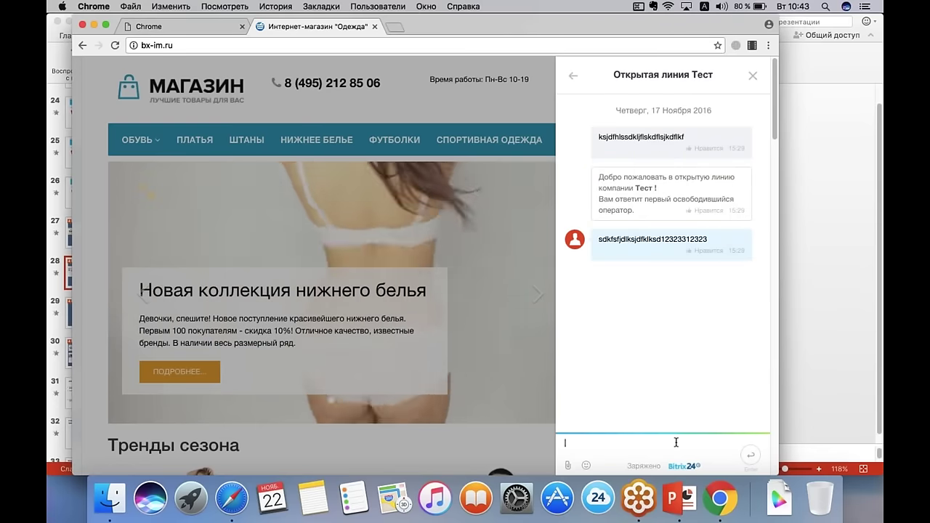
text(dsadafsdfsdf)
key(Return)
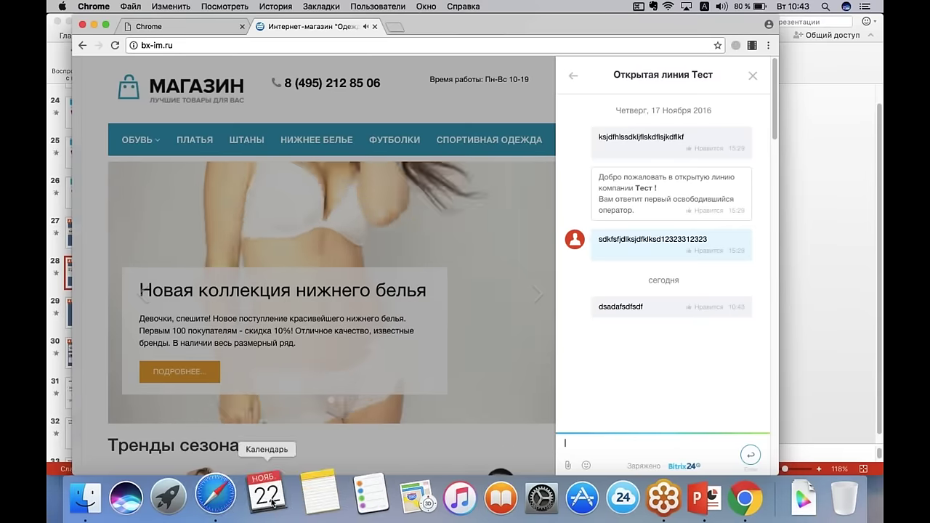
- Switch to Safari's Редактирование виджета tab, view the visitor's incoming open-line message in the messenger, and close it
click(232, 498)
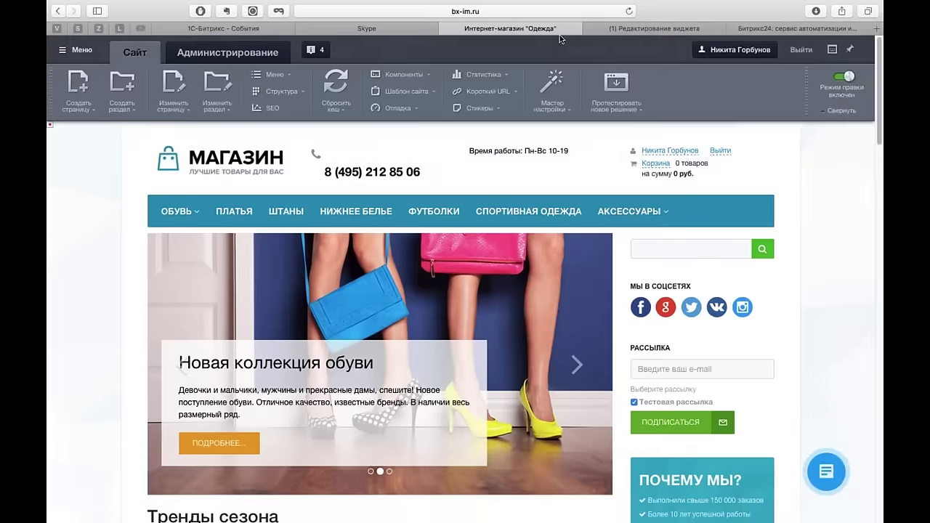
click(639, 29)
click(669, 57)
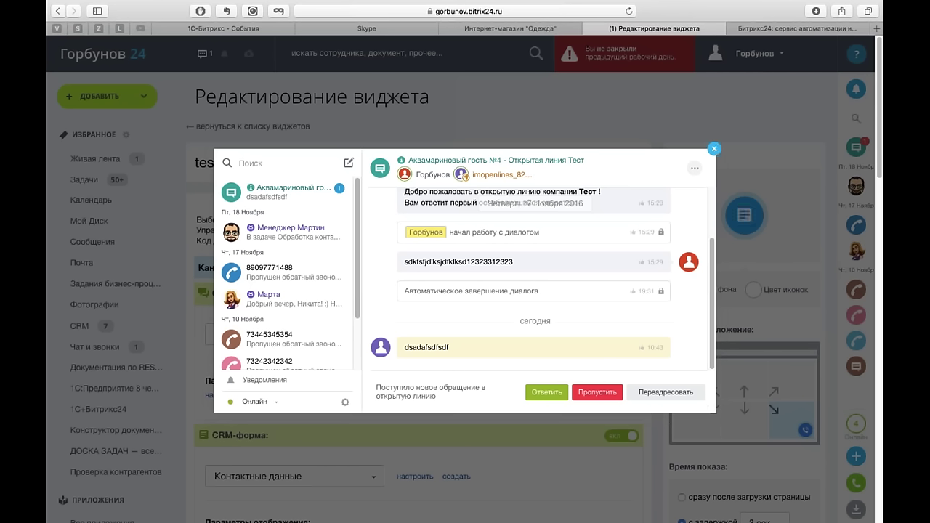
click(713, 149)
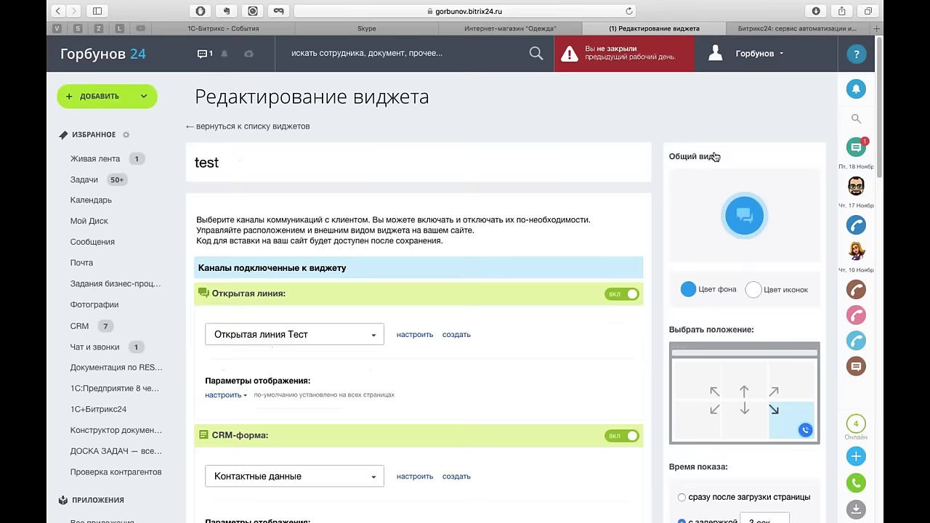
- Return to the store's tab in Safari, and switch back to the open-line chat in Google Chrome
click(510, 28)
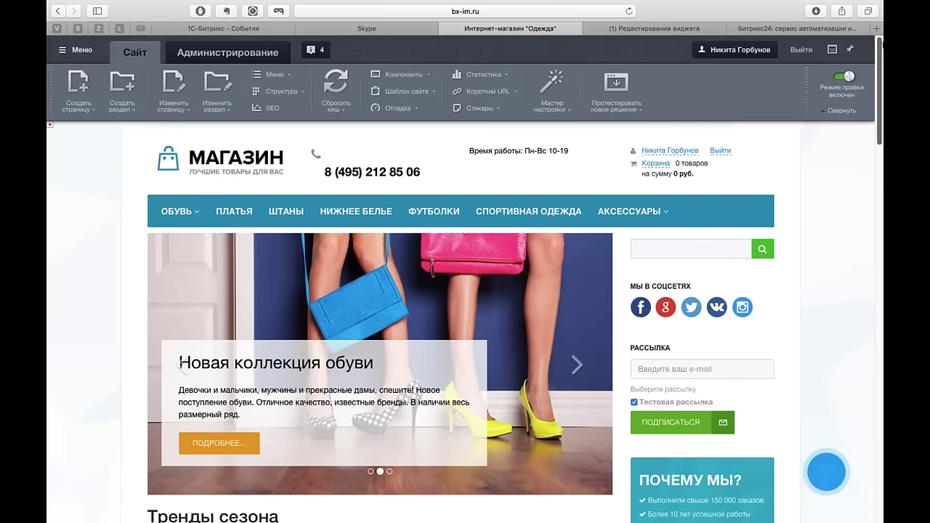
mouse_move(864, 46)
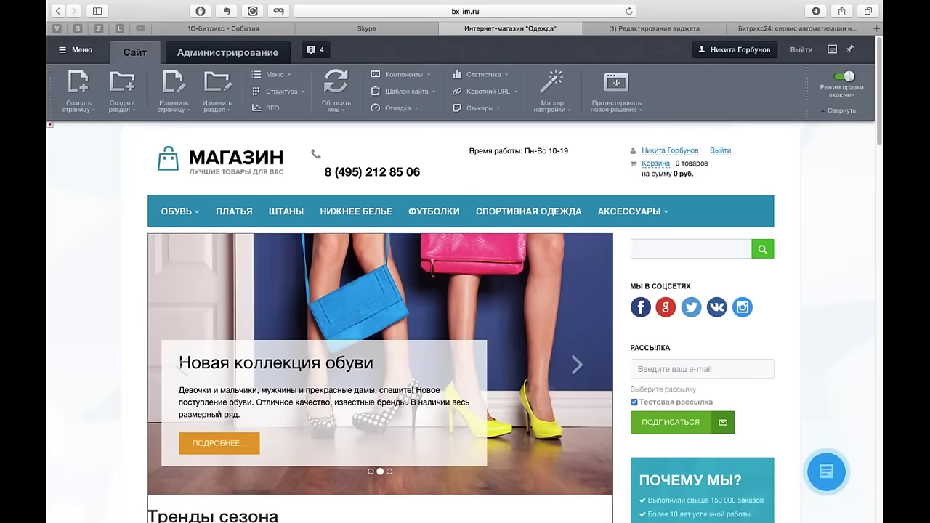
mouse_move(663, 506)
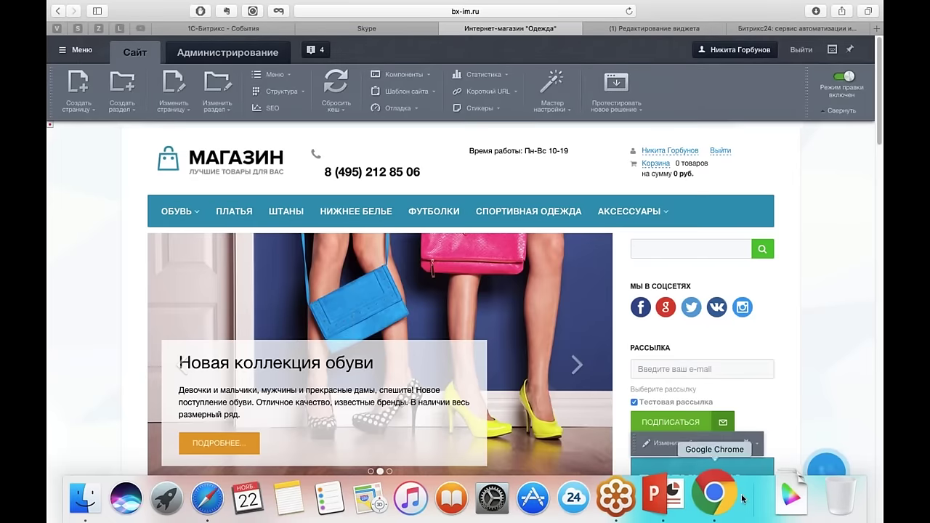
click(636, 498)
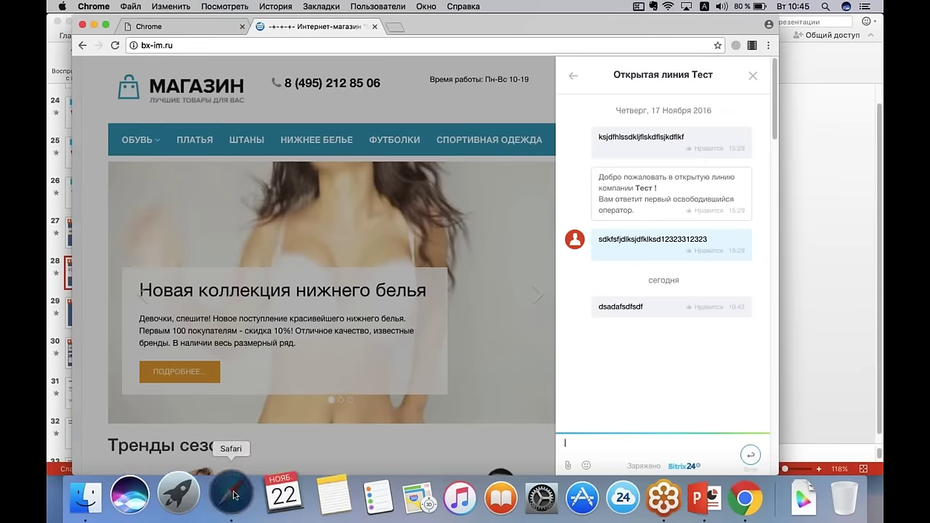
- Switch to Safari and load marketplace.1c-bitrix.ru in the store's tab
click(233, 495)
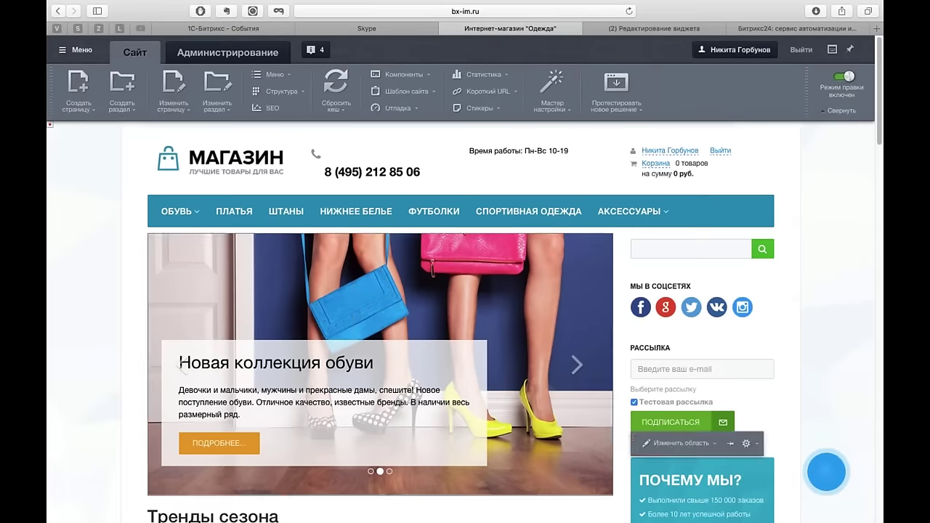
click(480, 11)
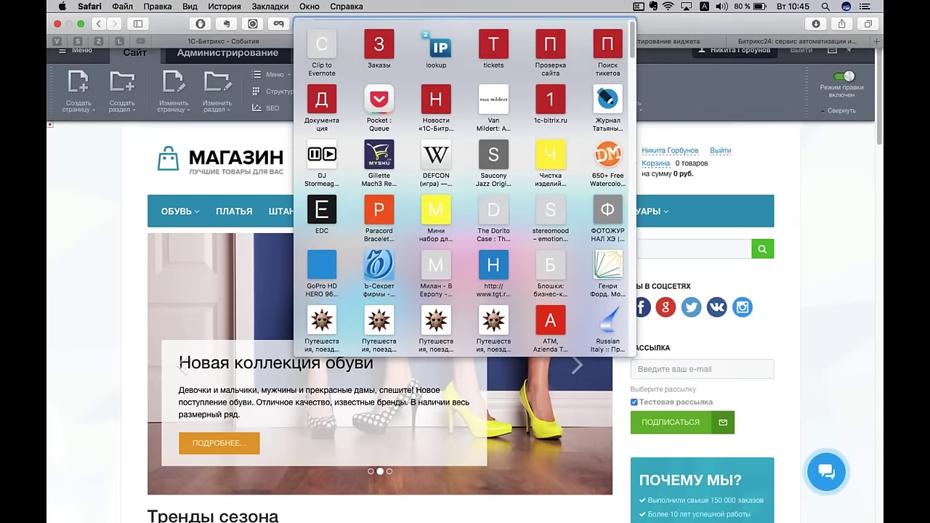
text(marketplace.1c-bitrix.ru)
key(Return)
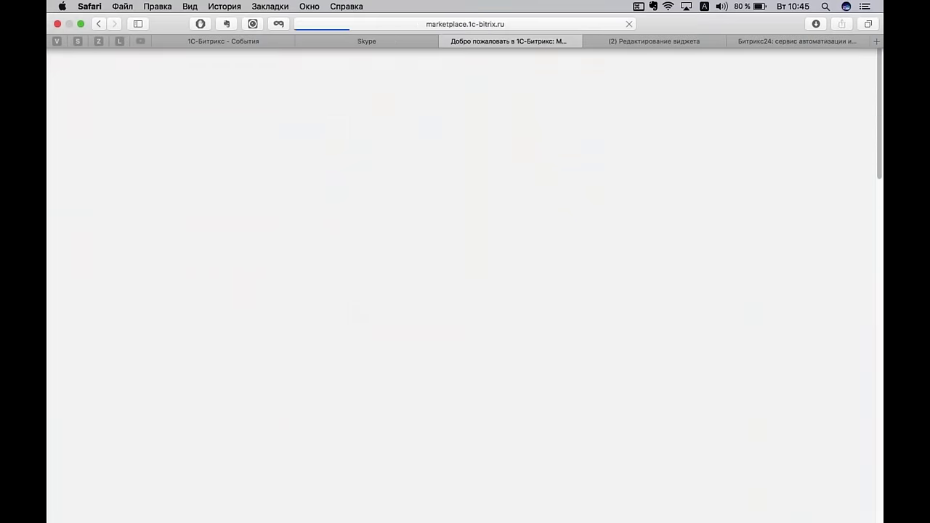
- Open the Marketplace's Добавить свое решение page and look through the instructions for publishing a solution
mouse_move(496, 97)
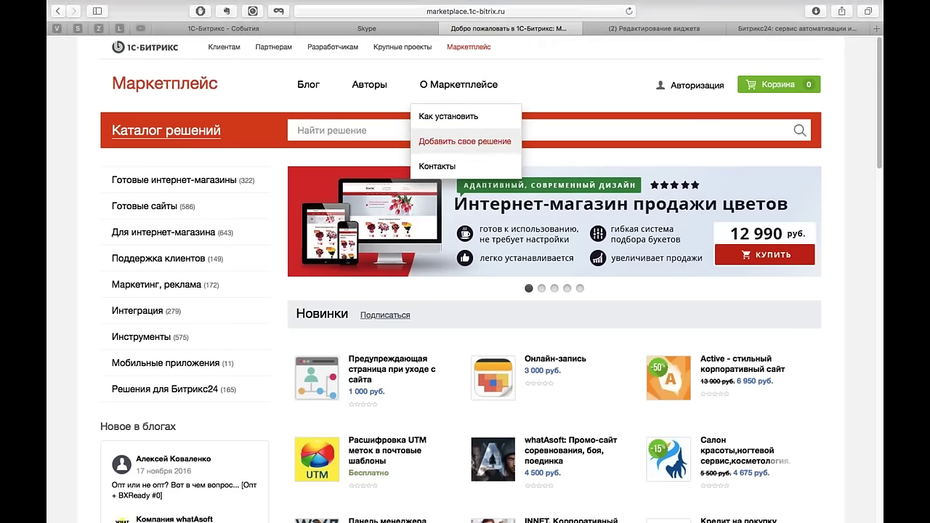
click(465, 141)
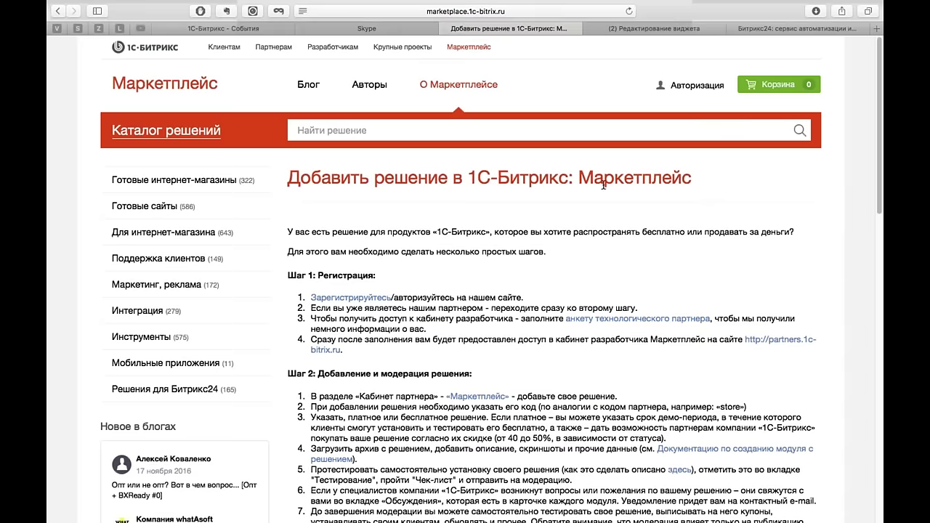
scroll(603, 185, down, 10)
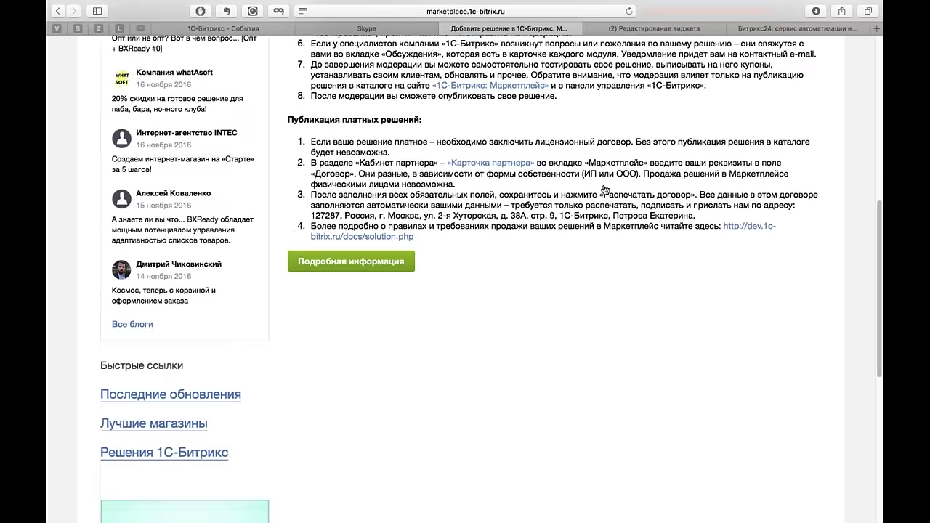
scroll(603, 188, up, 10)
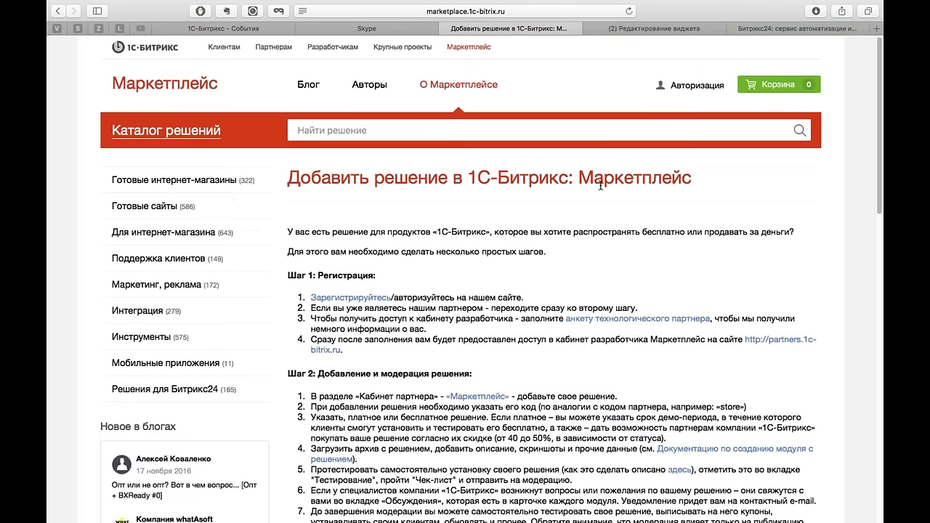
- Go to the Разработчикам site and open its Онлайн-курсы и сертификация page
click(333, 48)
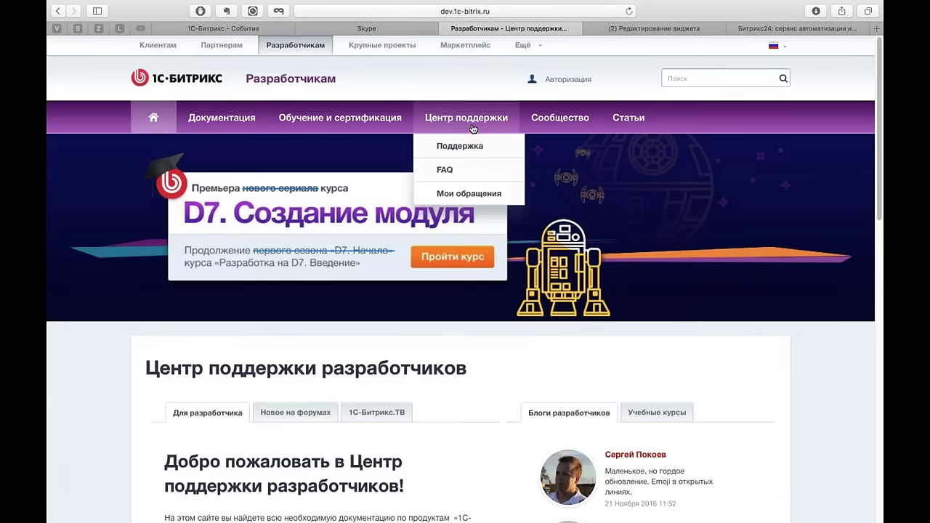
mouse_move(370, 119)
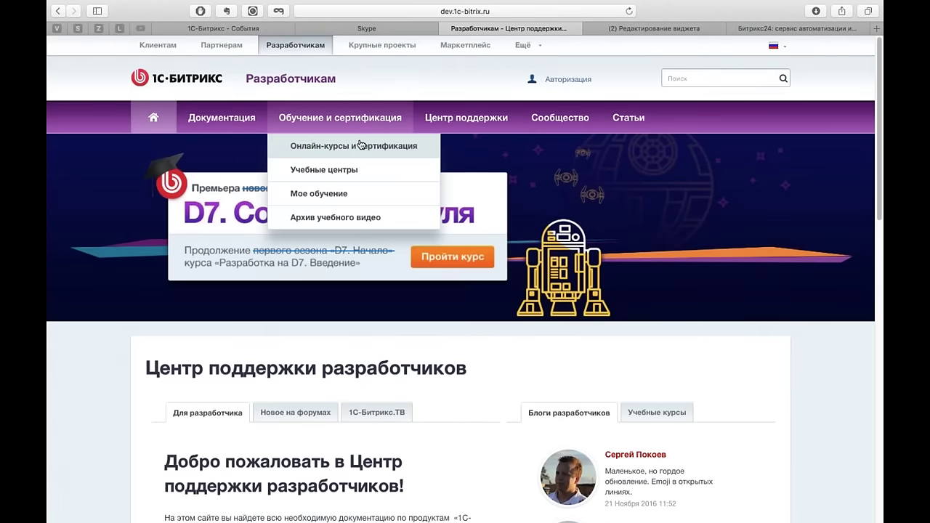
click(358, 145)
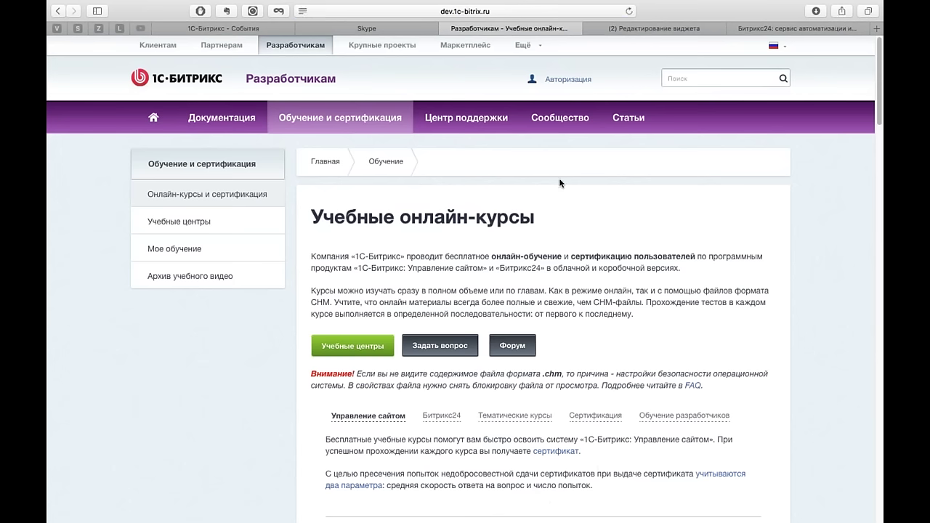
scroll(465, 290, down, 5)
scroll(507, 143, up, 5)
- Open the Академия "1С-Битрикс" site and go to its Видео-курсы разработчиков
mouse_move(523, 45)
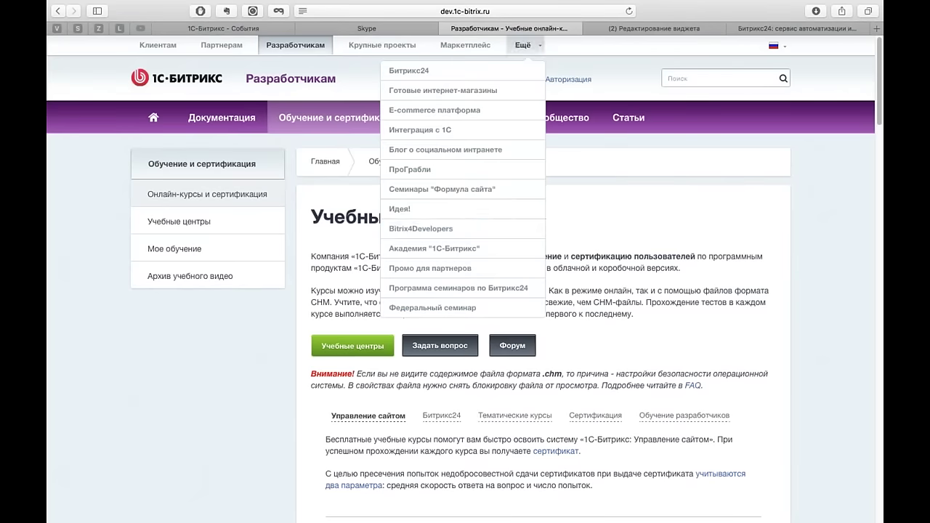
click(466, 247)
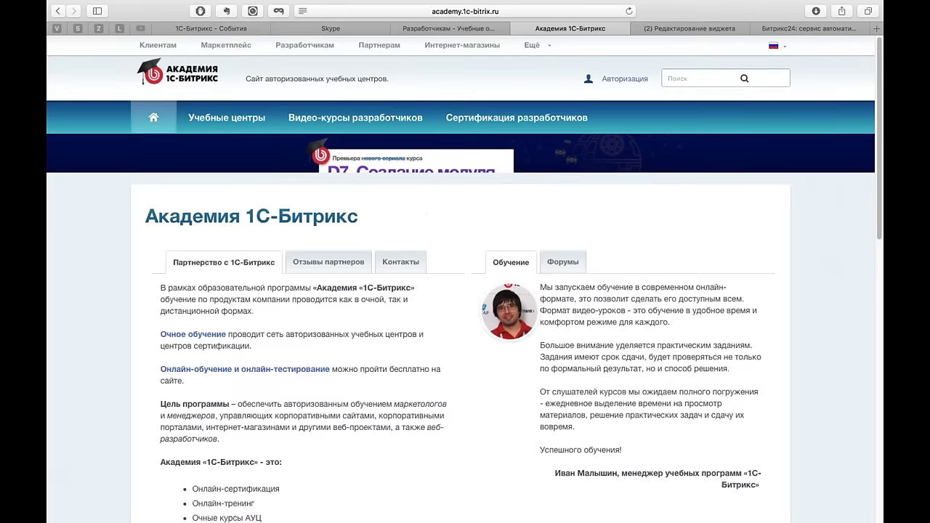
click(390, 124)
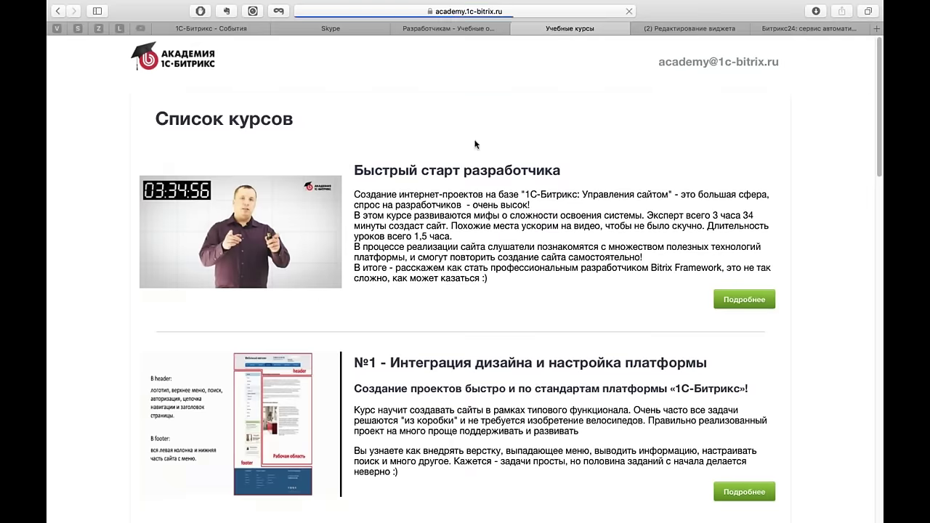
- Look through the Академия course list from beginning to end, and return to the Разработчикам tab
scroll(546, 223, down, 10)
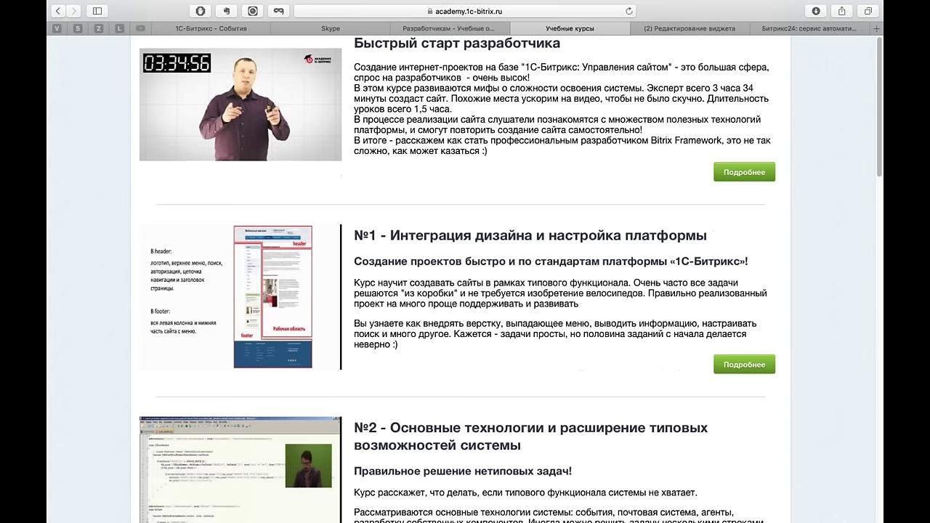
scroll(546, 223, down, 8)
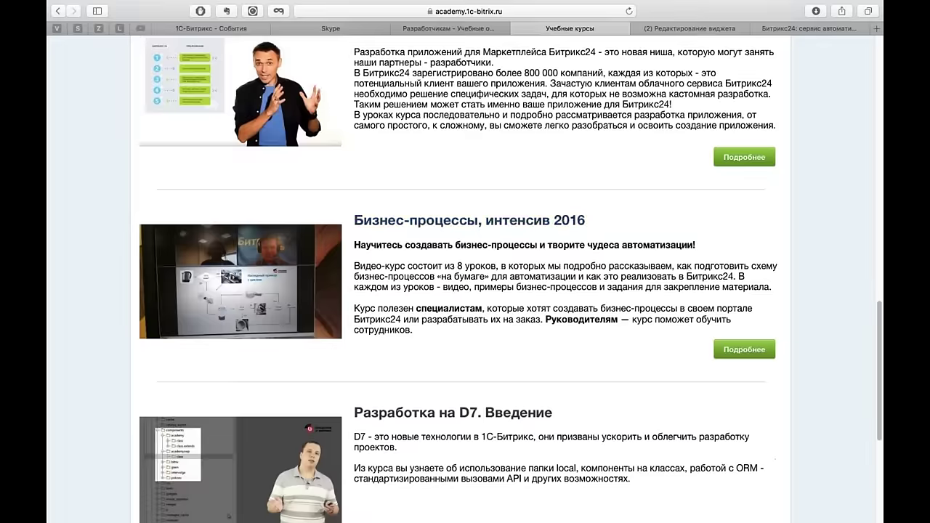
scroll(465, 276, down, 2)
scroll(465, 276, up, 20)
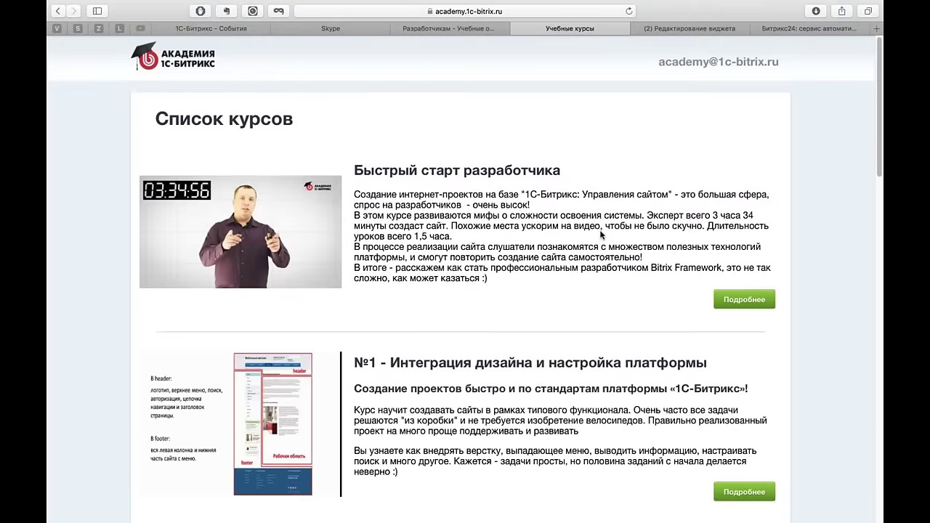
scroll(600, 234, down, 2)
scroll(601, 234, down, 6)
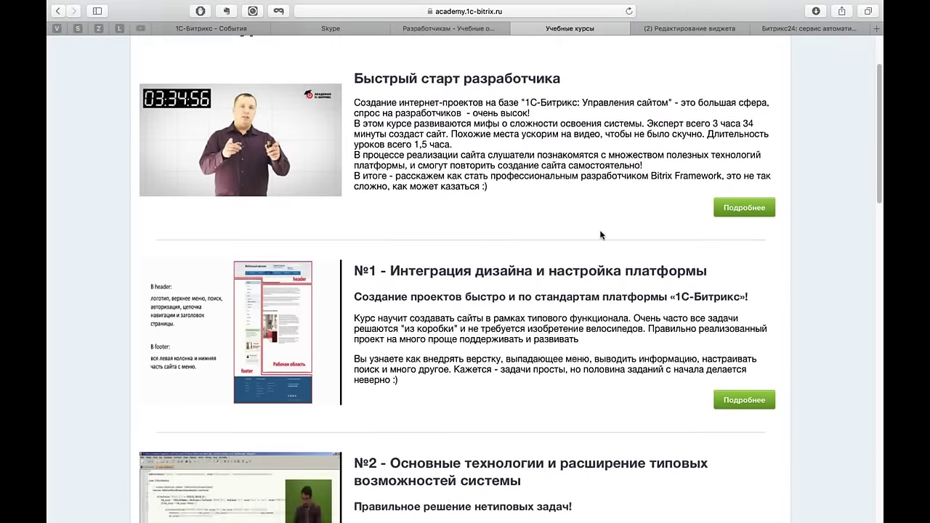
scroll(601, 238, down, 5)
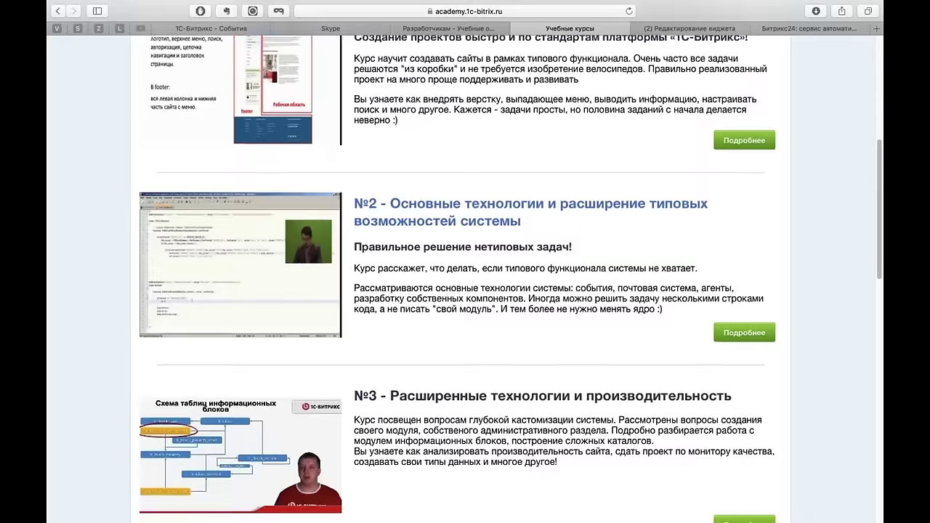
scroll(601, 238, up, 12)
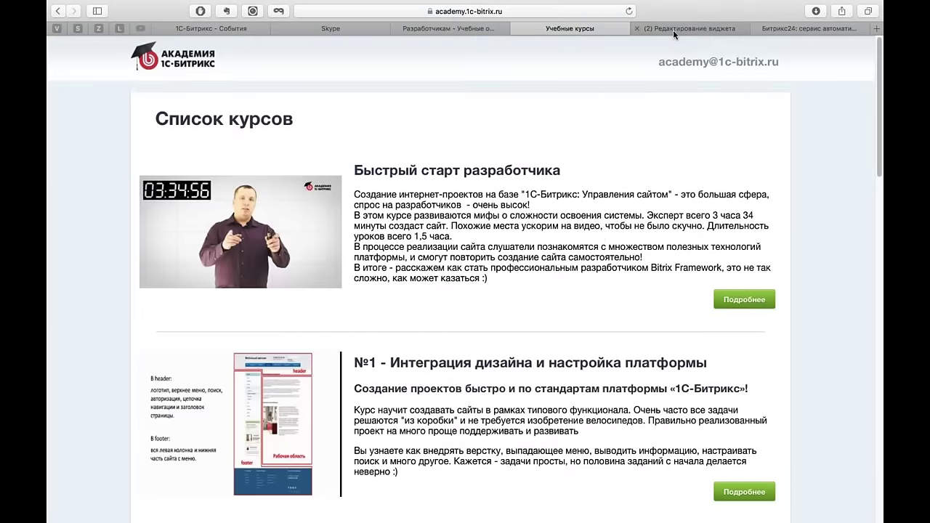
click(477, 29)
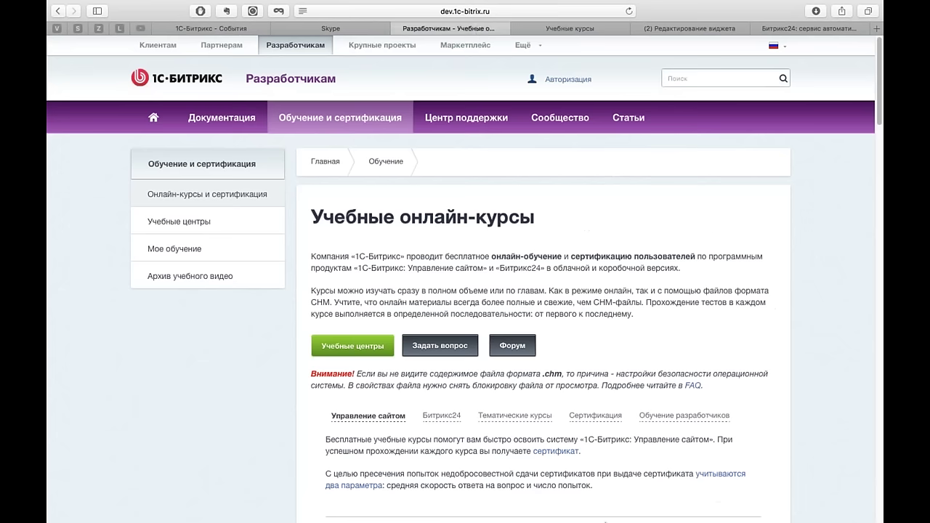
- Switch to Google Chrome, open a new tab, and check the store's open-line chat before returning to the new tab
mouse_move(636, 512)
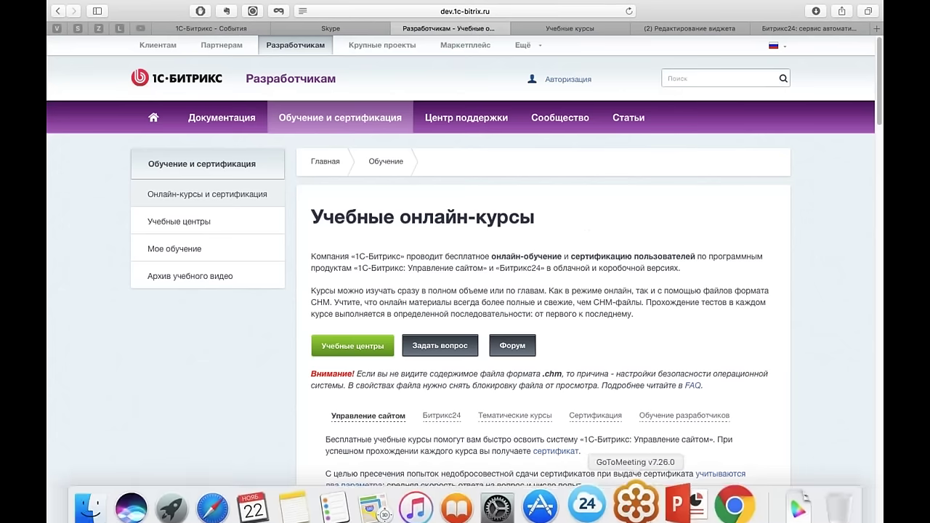
click(740, 496)
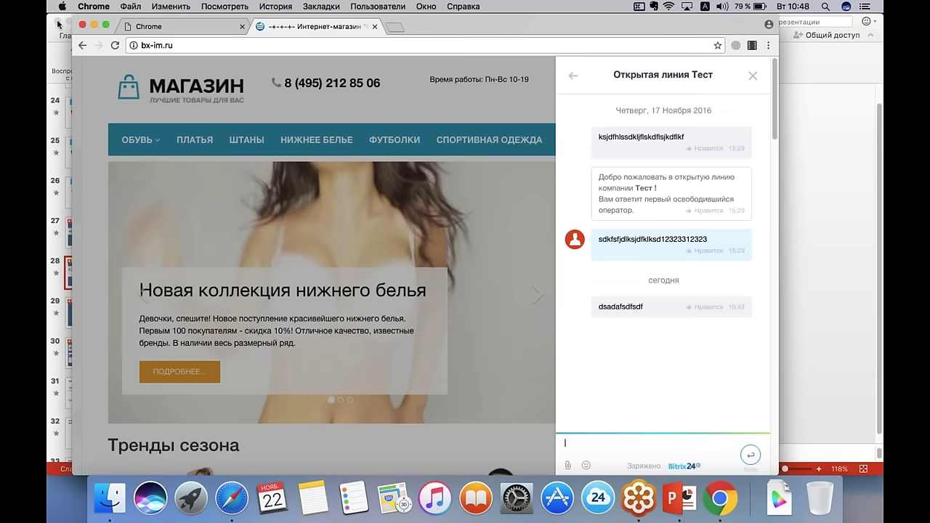
click(394, 26)
click(332, 26)
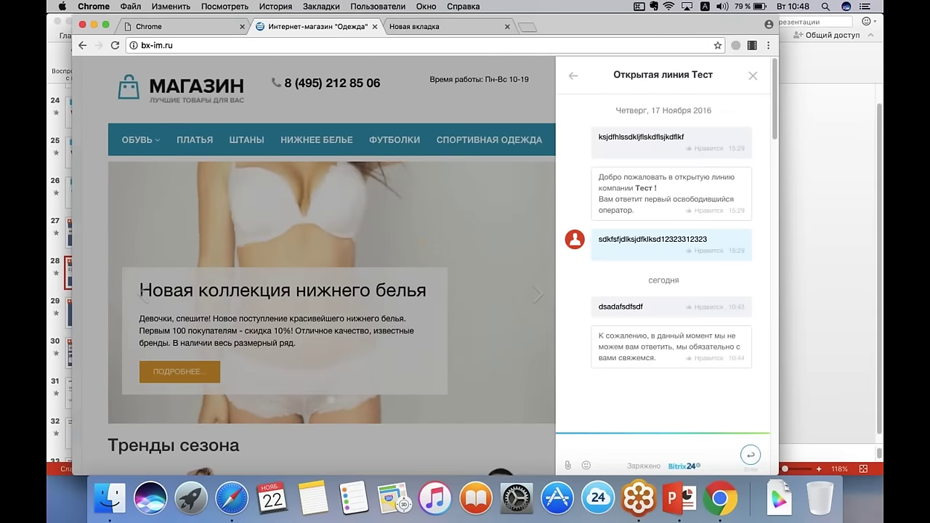
click(399, 26)
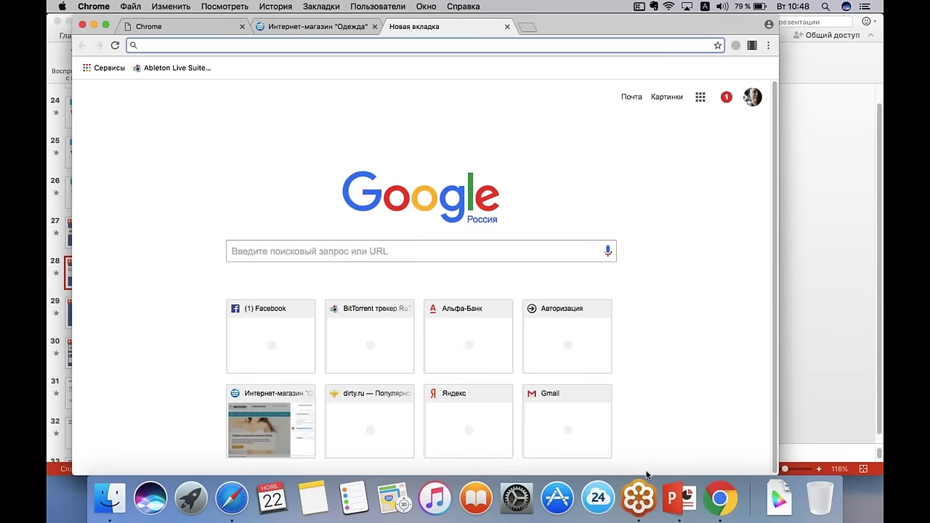
- Switch to Safari, check the Редактирование виджета tab for visitor messages, and return to the Разработчикам tab
click(231, 497)
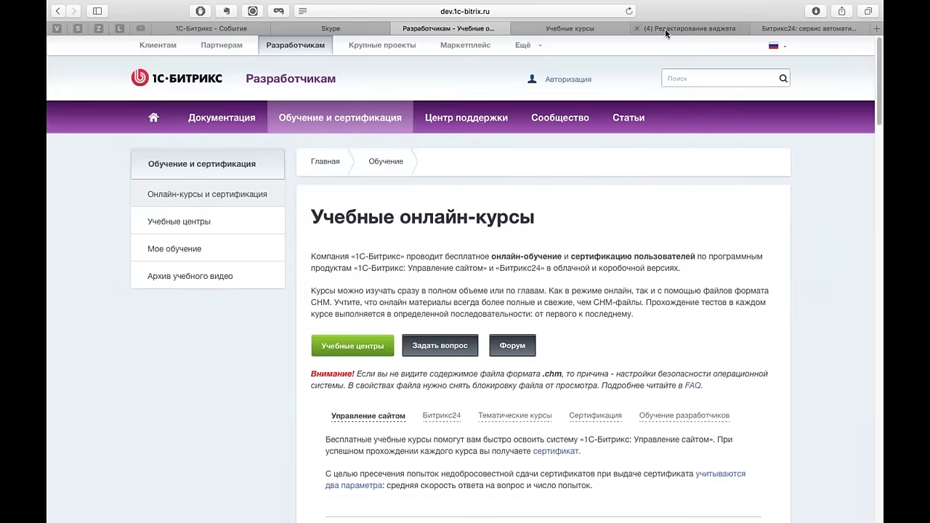
click(664, 28)
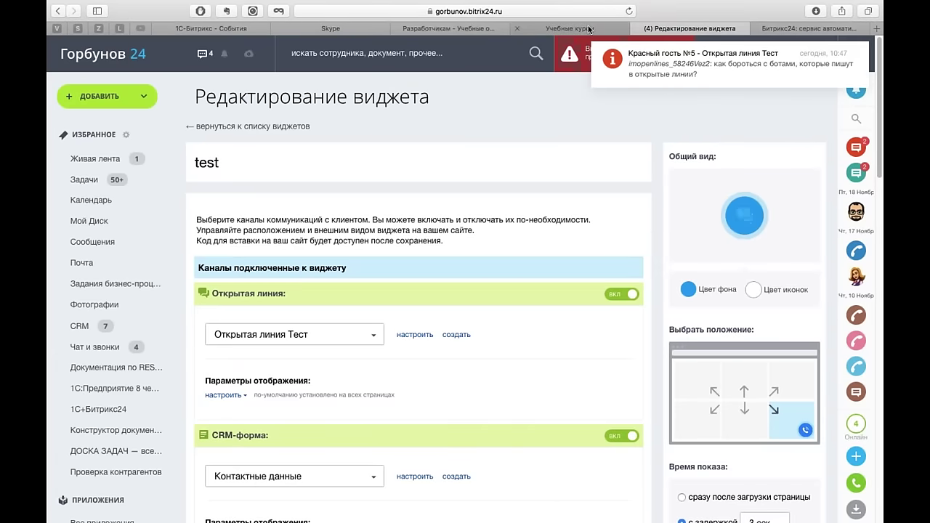
click(589, 29)
click(450, 28)
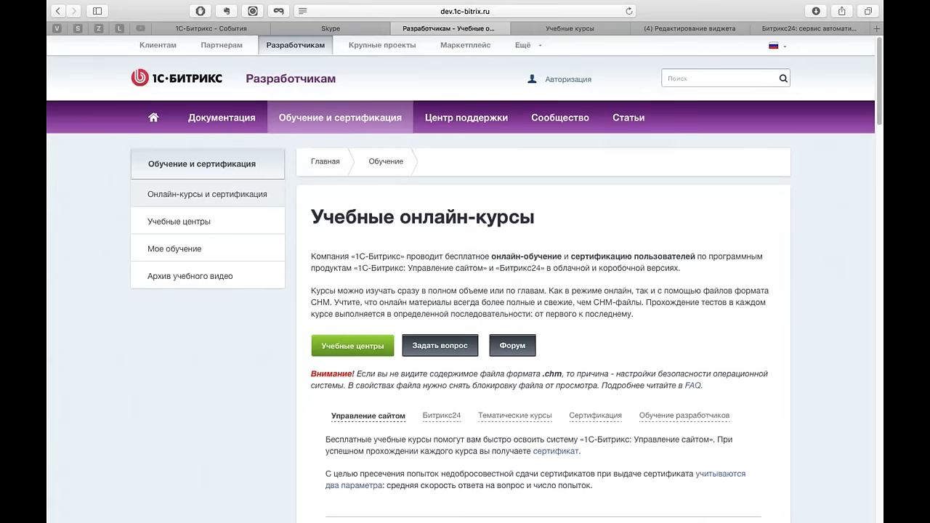
- Load bitrix24.ru in place of the Разработчикам page
click(500, 11)
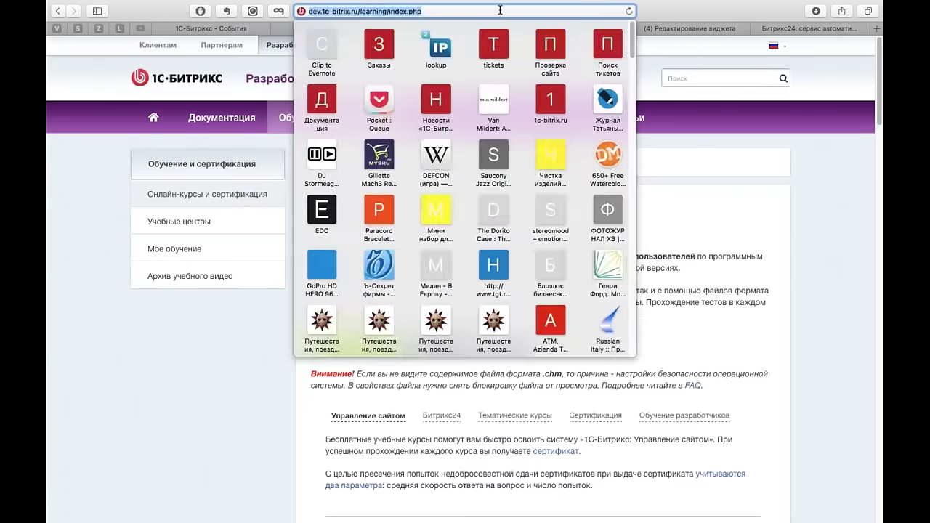
key(BackSpace)
text(bitrix24.ru/)
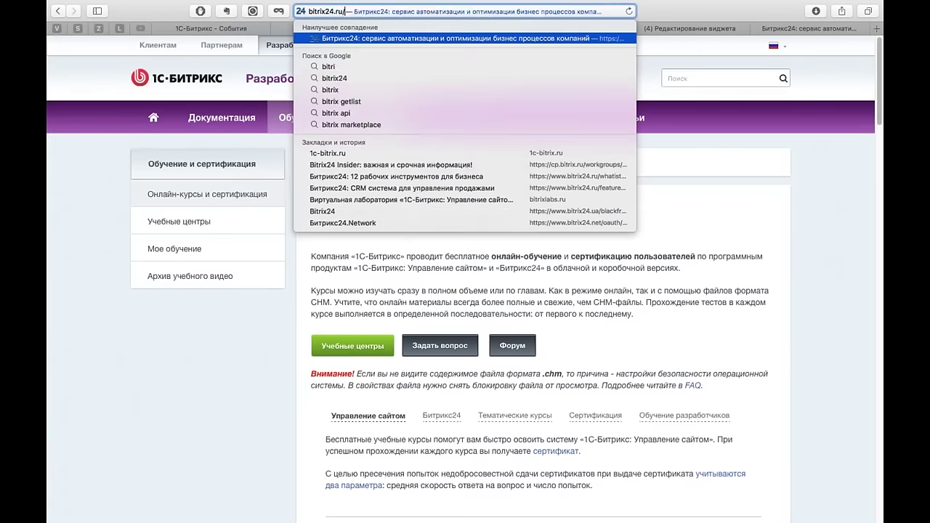
key(Return)
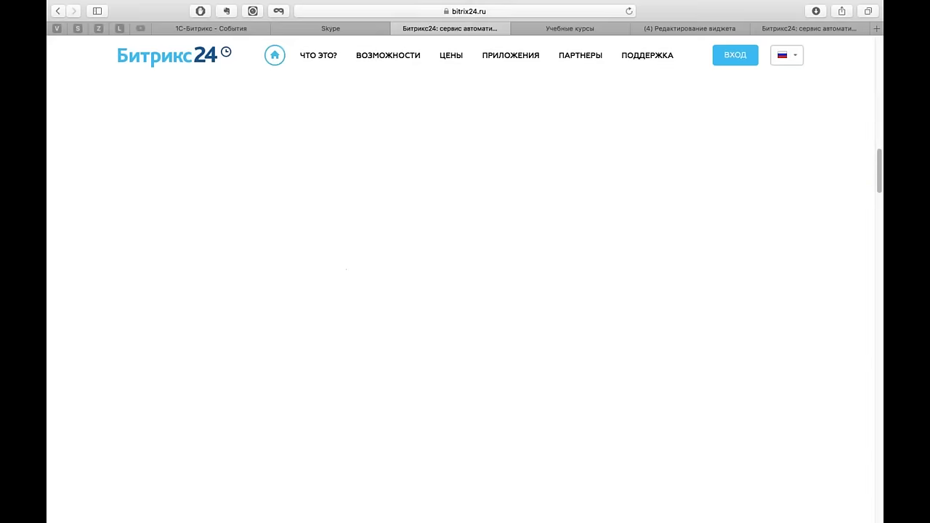
- Open the Вебинары page from the site's footer and look through the upcoming and past Битрикс24 webinars
scroll(607, 209, down, 15)
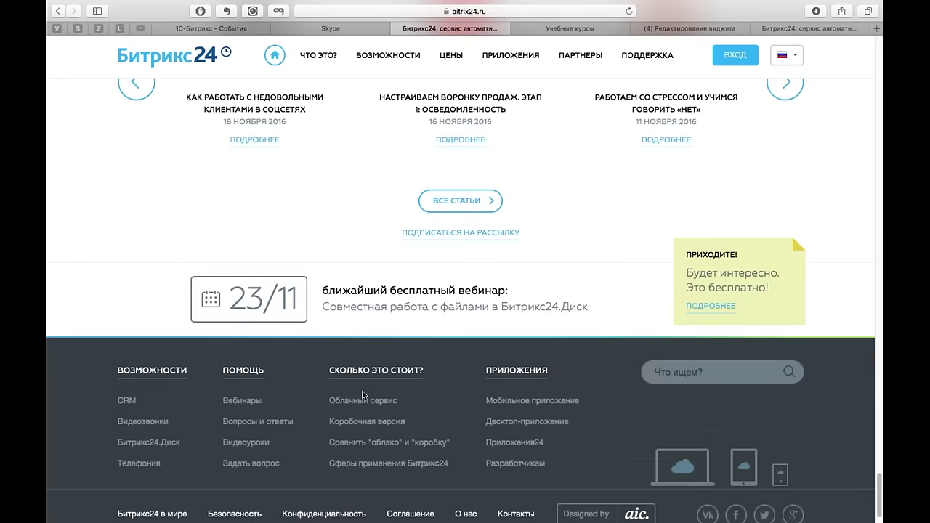
click(245, 400)
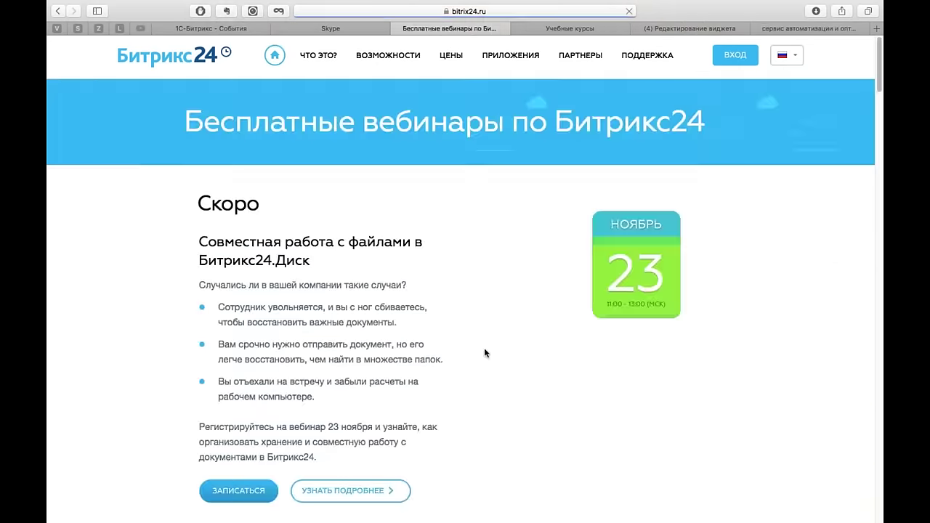
scroll(484, 352, down, 5)
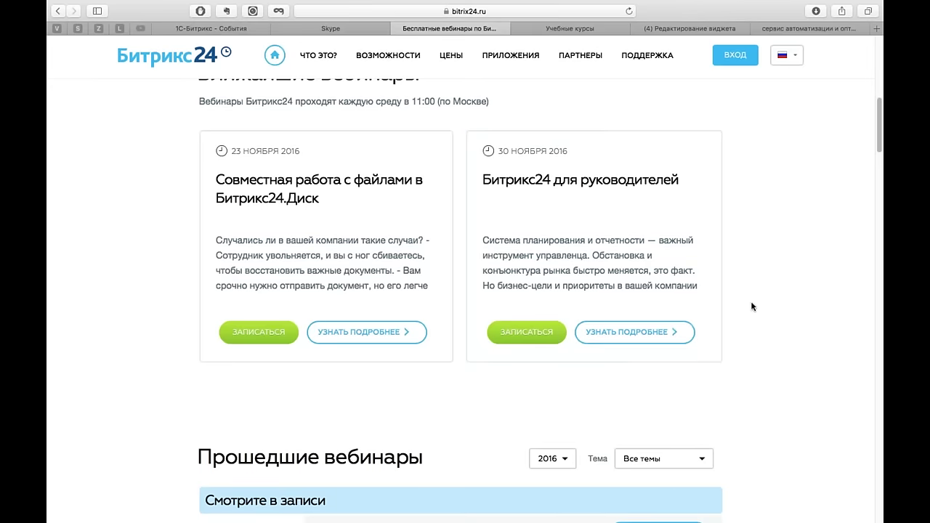
scroll(385, 255, down, 3)
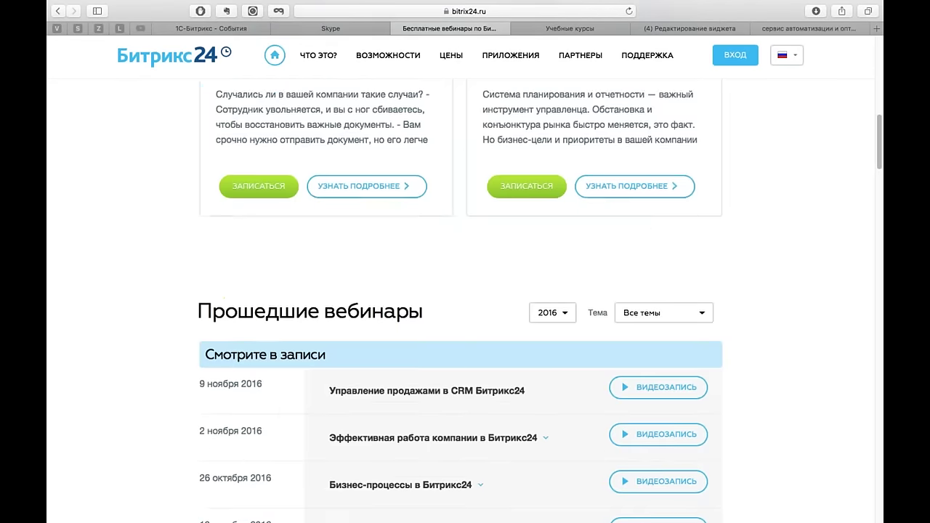
scroll(388, 255, up, 5)
scroll(400, 280, down, 10)
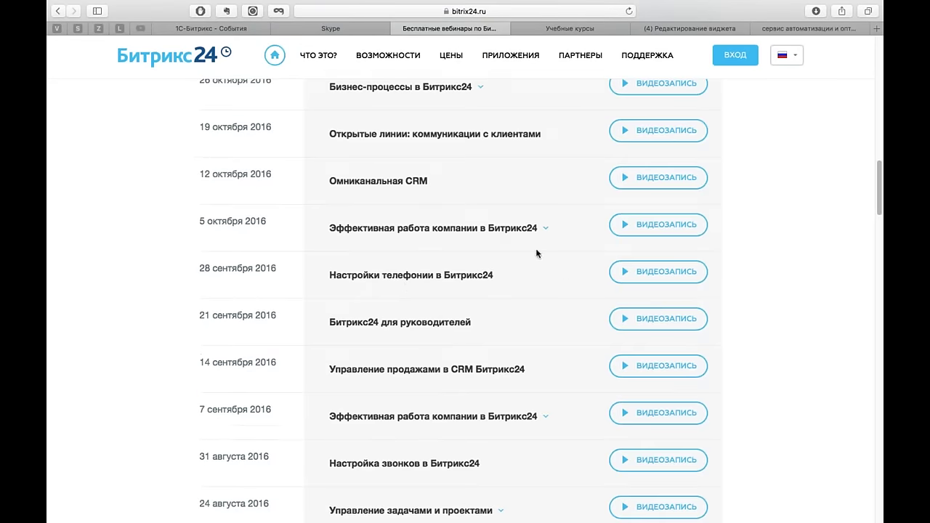
- Look back over the Прошедшие вебинары recordings list and switch to Google Chrome
scroll(536, 253, up, 2)
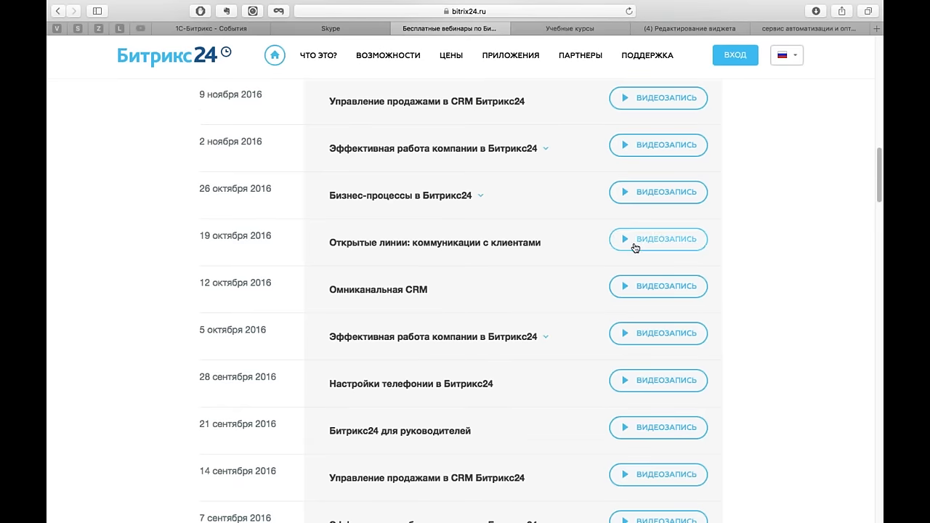
scroll(563, 246, up, 1)
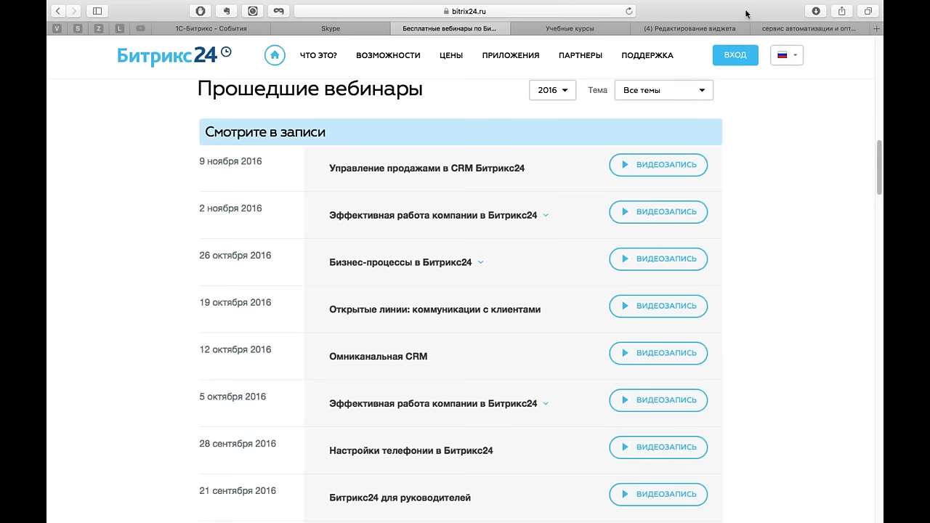
mouse_move(465, 521)
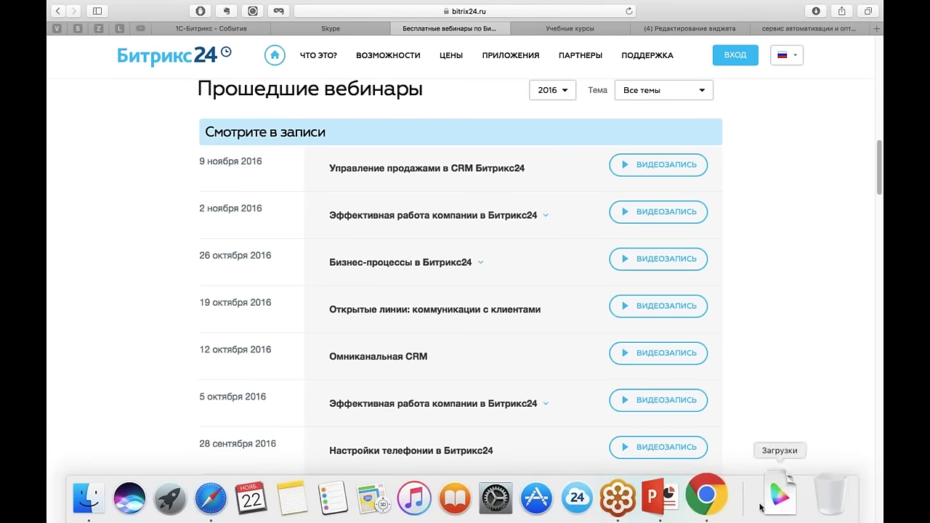
click(719, 498)
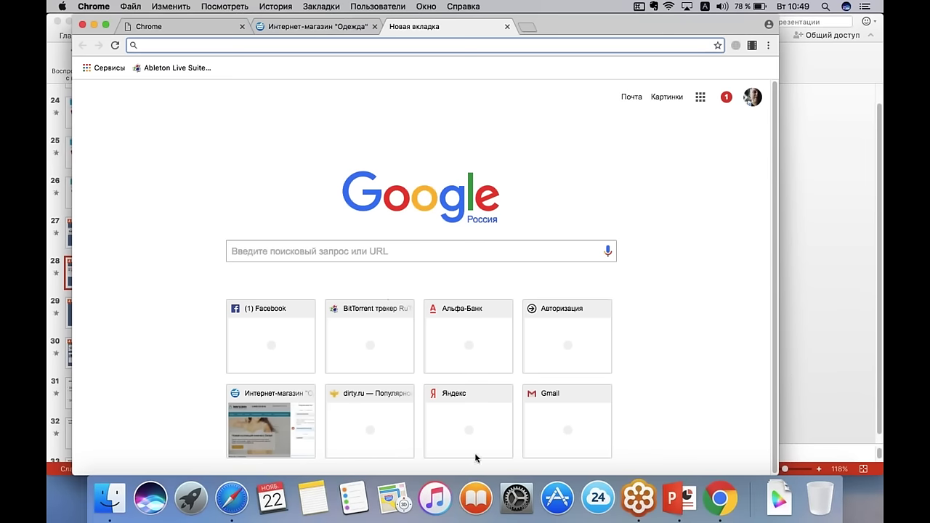
- Switch back to Safari, go to the Редактирование виджета tab and open the settings of Открытая линия Тест
click(231, 494)
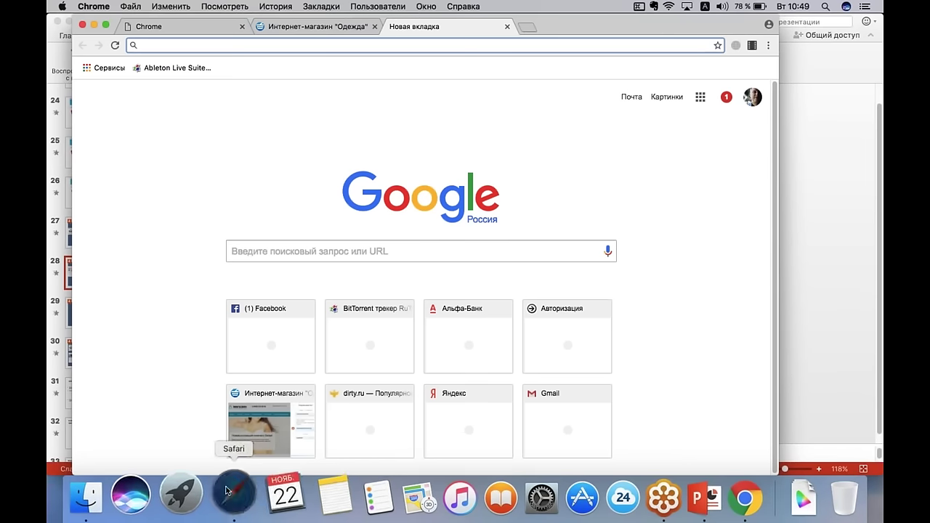
click(645, 29)
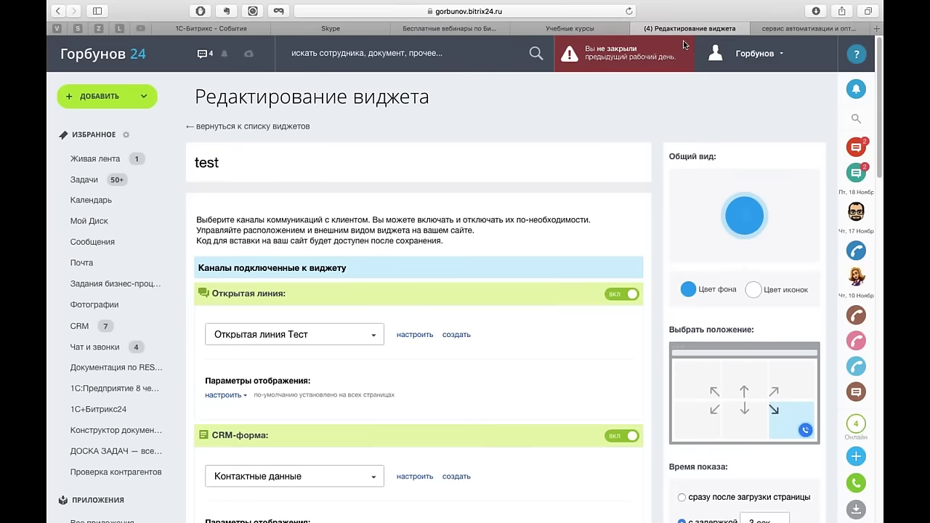
scroll(525, 155, down, 5)
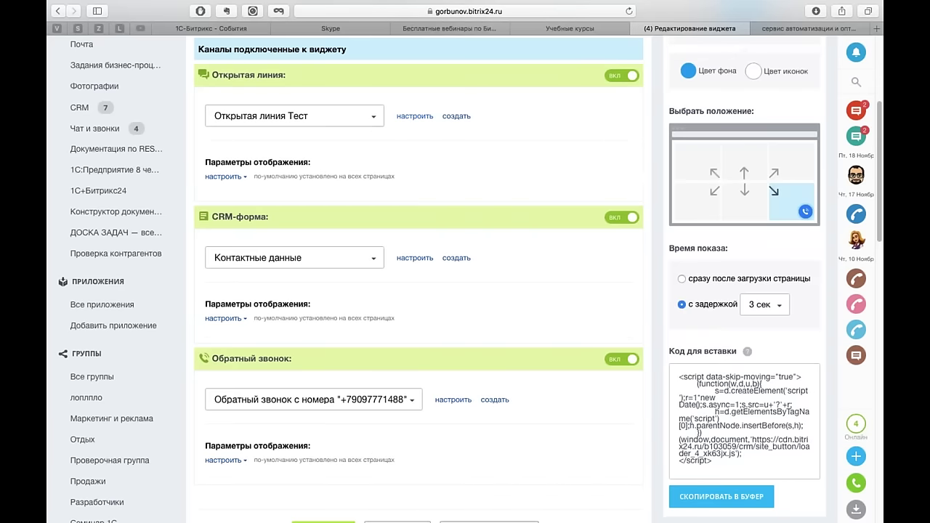
key(super+r)
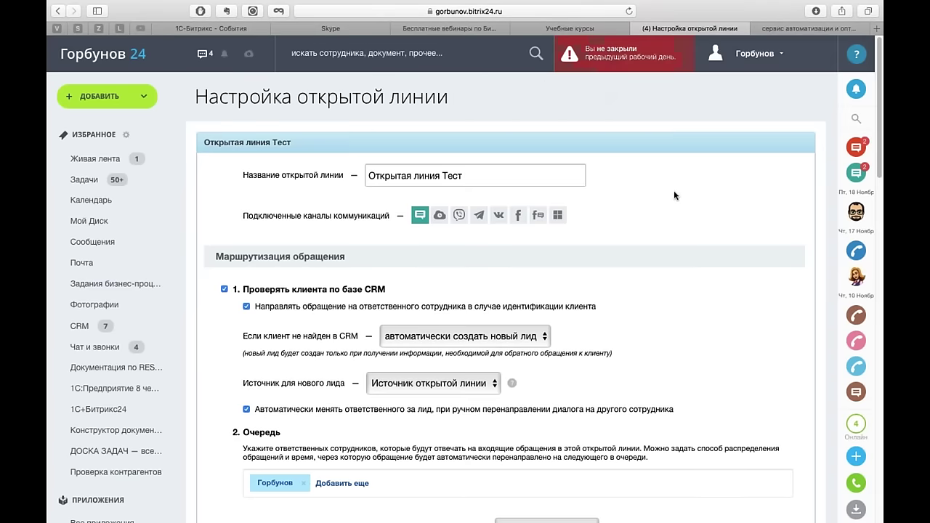
- Open the Онлайн-чат channel under Подключение каналов коммуникаций for editing and expand its public page settings
scroll(673, 190, down, 5)
scroll(671, 186, down, 15)
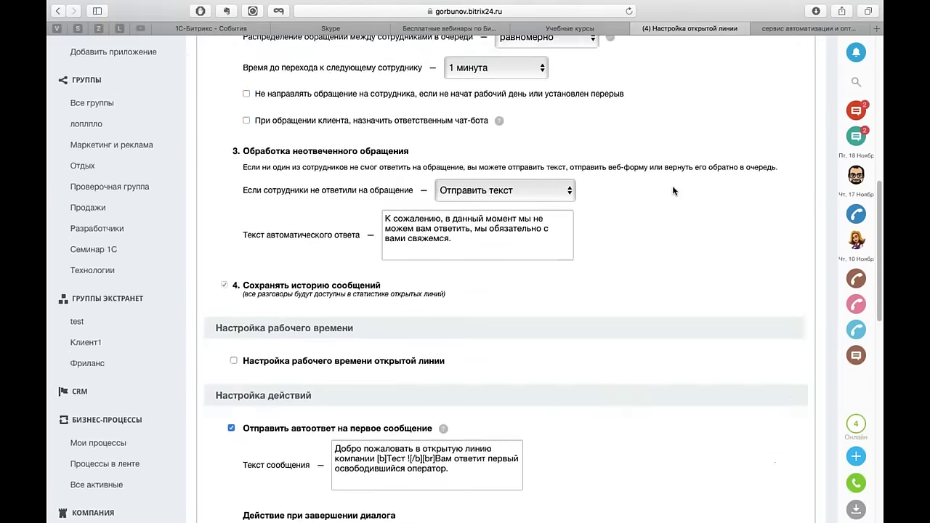
scroll(671, 191, down, 5)
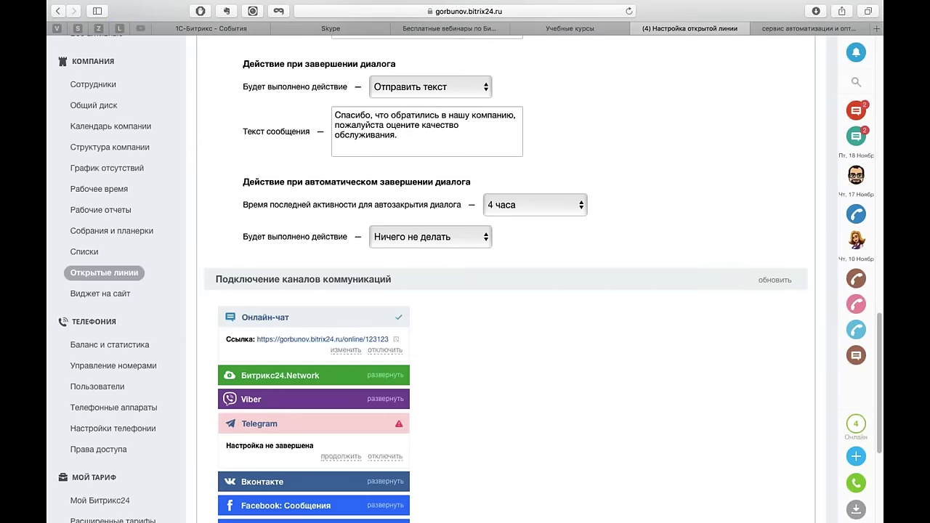
click(344, 352)
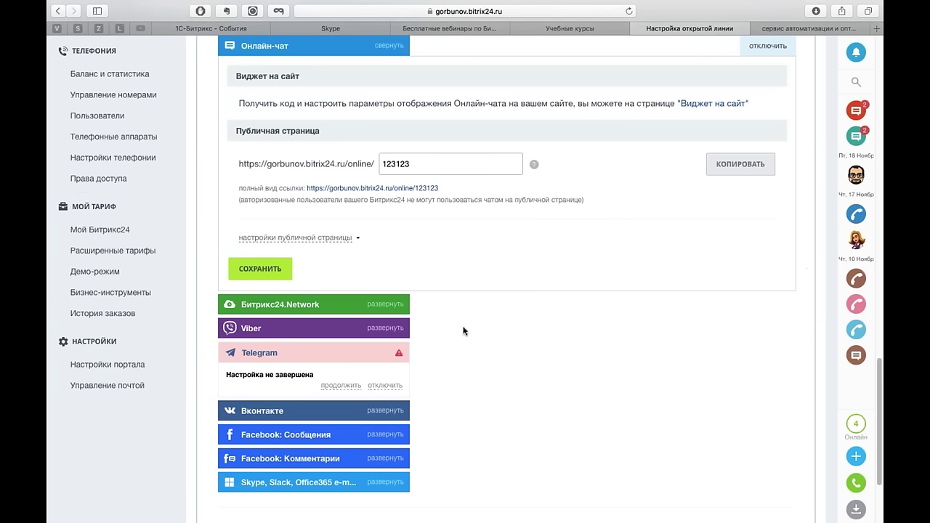
double_click(380, 188)
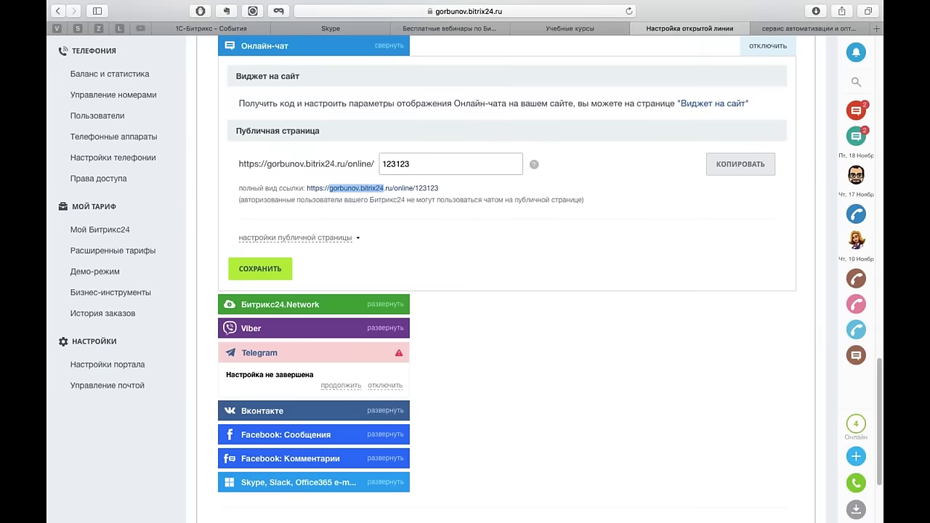
click(295, 237)
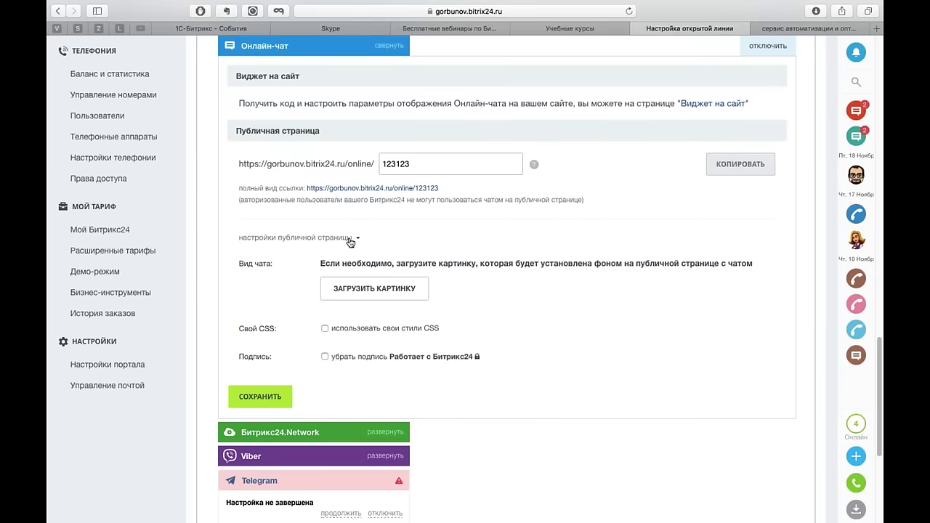
- Review the open line's routing, unanswered-request handling and automatic reply settings
scroll(351, 242, up, 15)
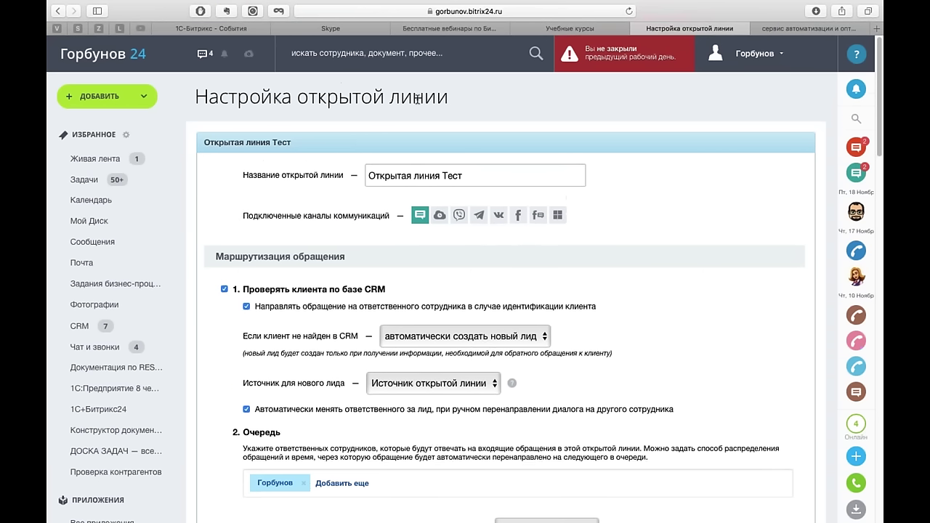
scroll(553, 255, down, 5)
scroll(567, 254, down, 3)
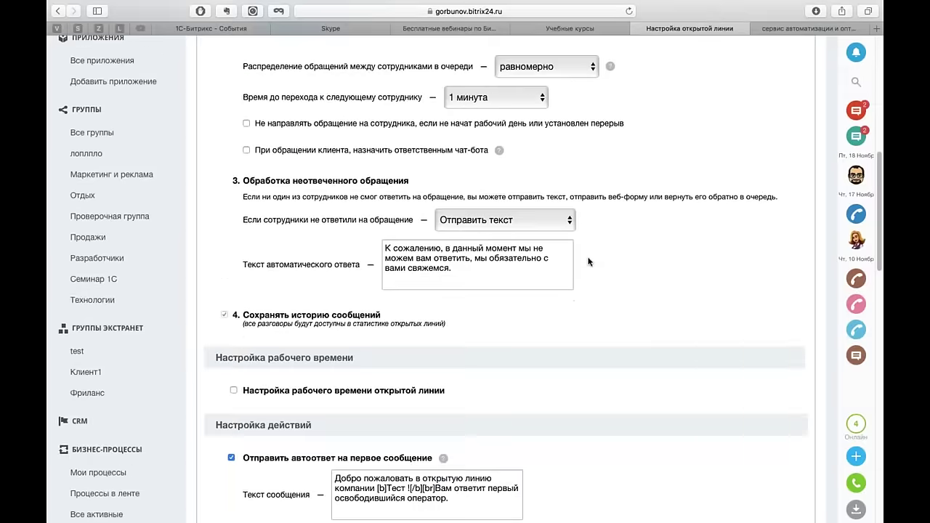
- Review the open line's settings down to the online chat channel and open its linked "Виджет на сайт" page listing the company's widgets
scroll(588, 263, down, 2)
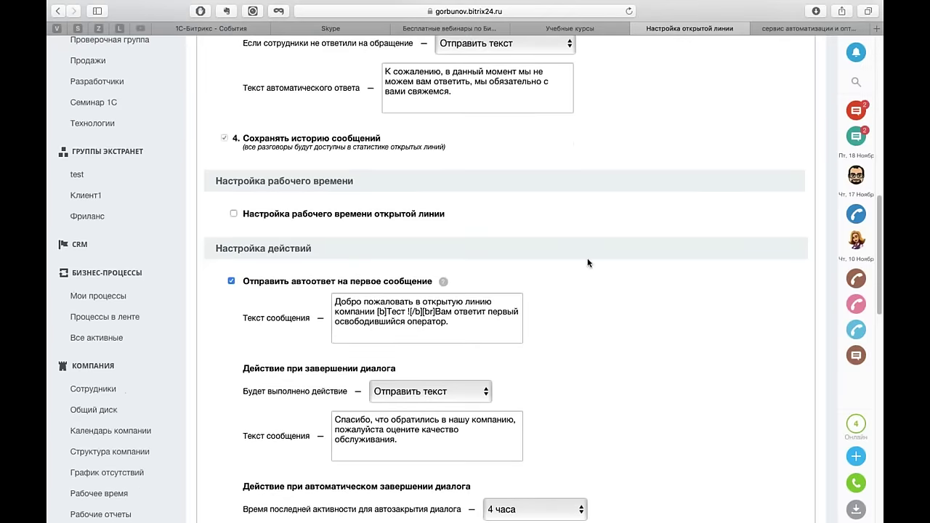
scroll(588, 263, down, 5)
scroll(588, 263, down, 1)
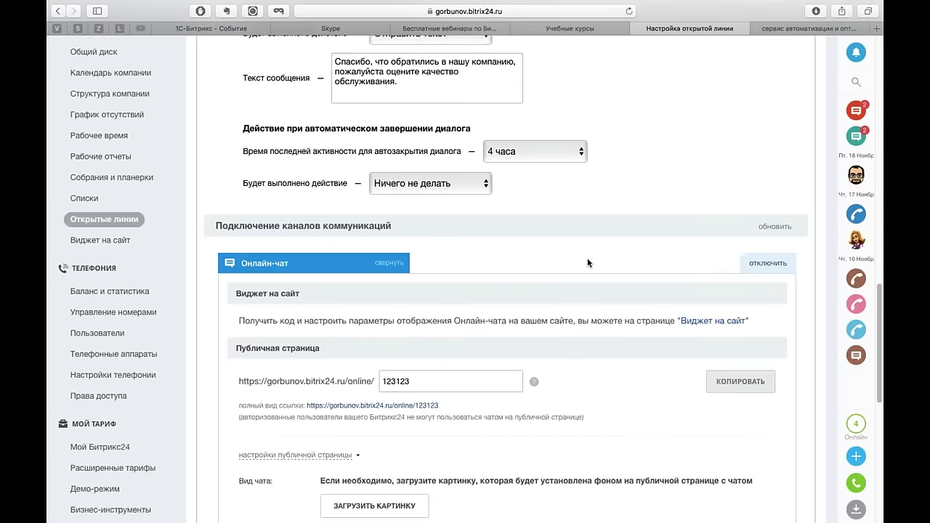
scroll(588, 263, down, 2)
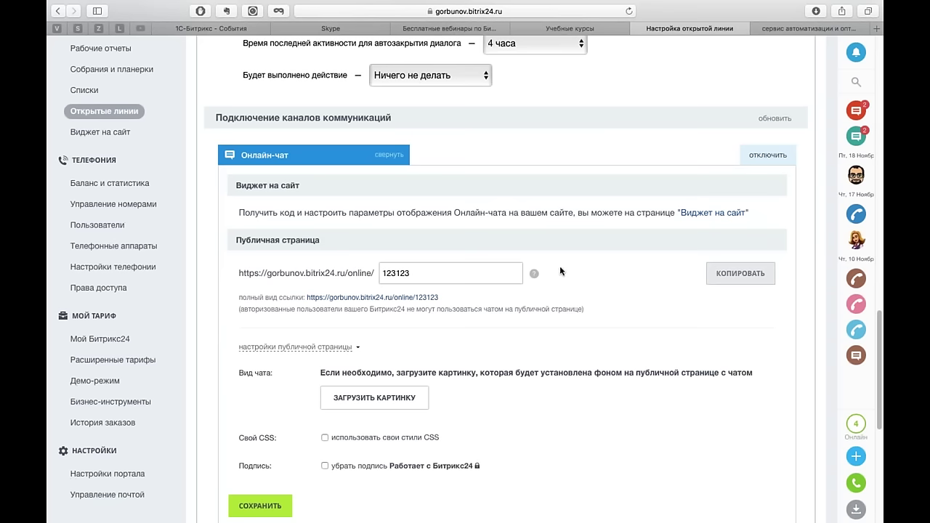
click(709, 212)
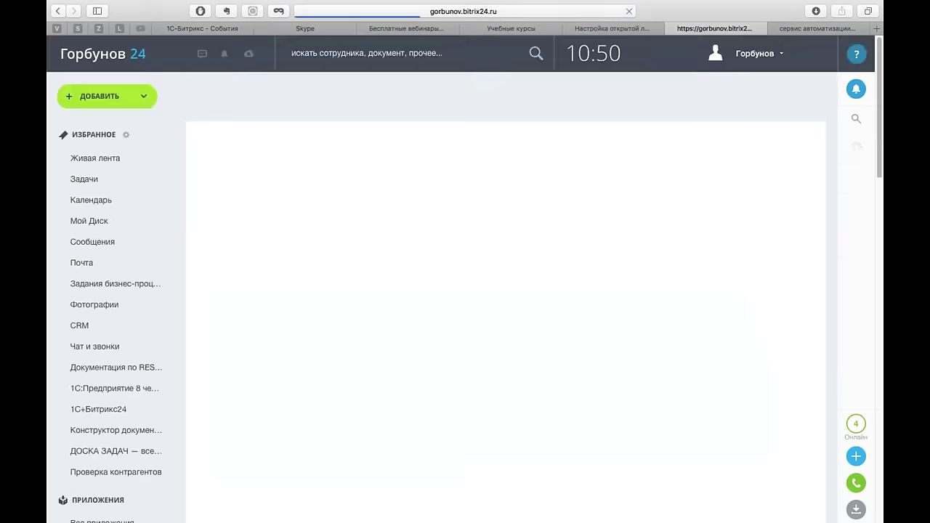
scroll(679, 219, down, 1)
scroll(680, 219, down, 3)
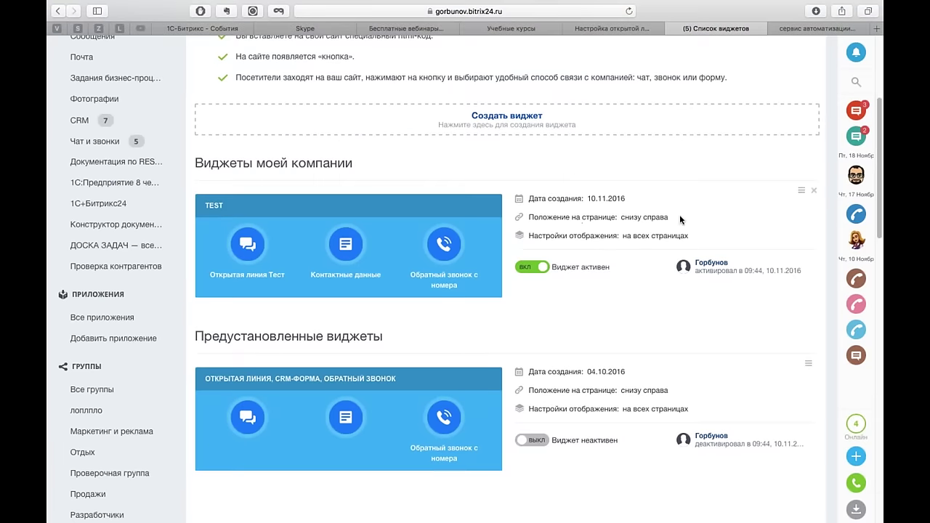
- Open the active "test" widget for editing and review its connected channels, placement, display delay and embed code
click(801, 190)
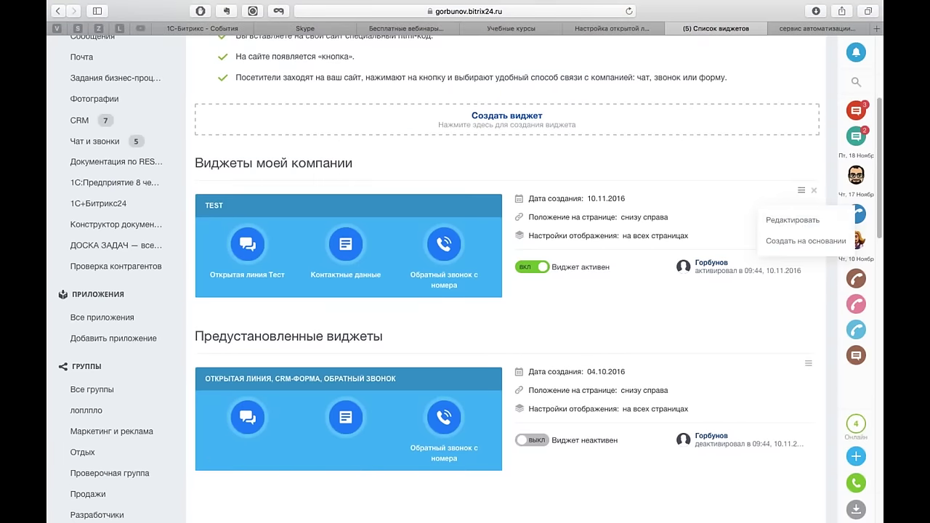
click(792, 219)
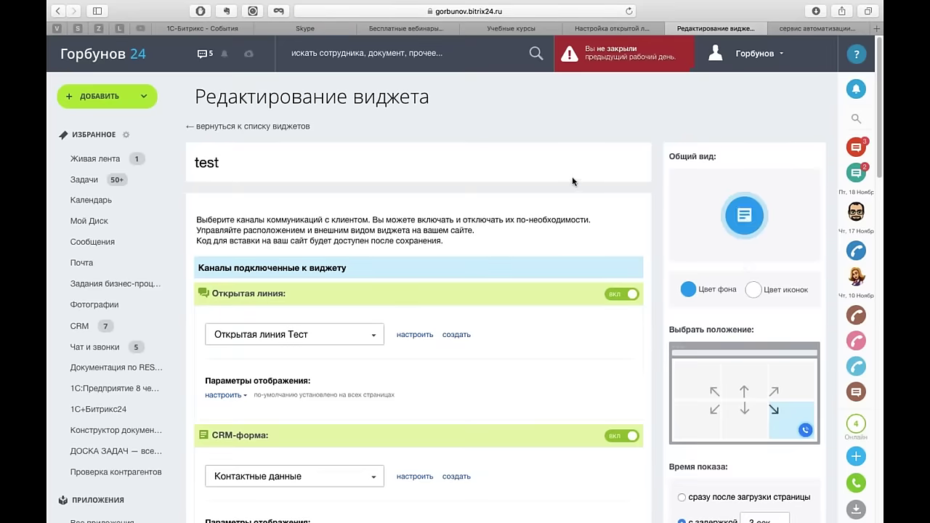
scroll(574, 182, down, 5)
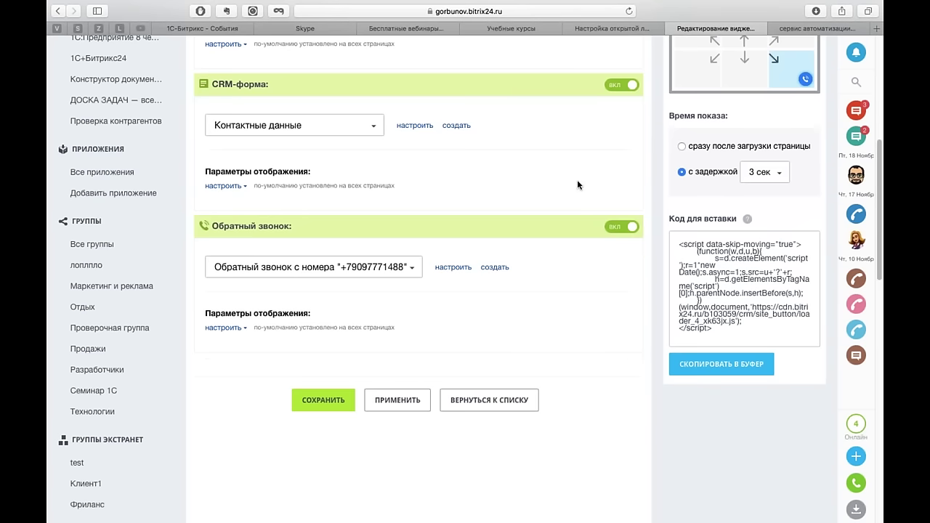
scroll(577, 180, up, 3)
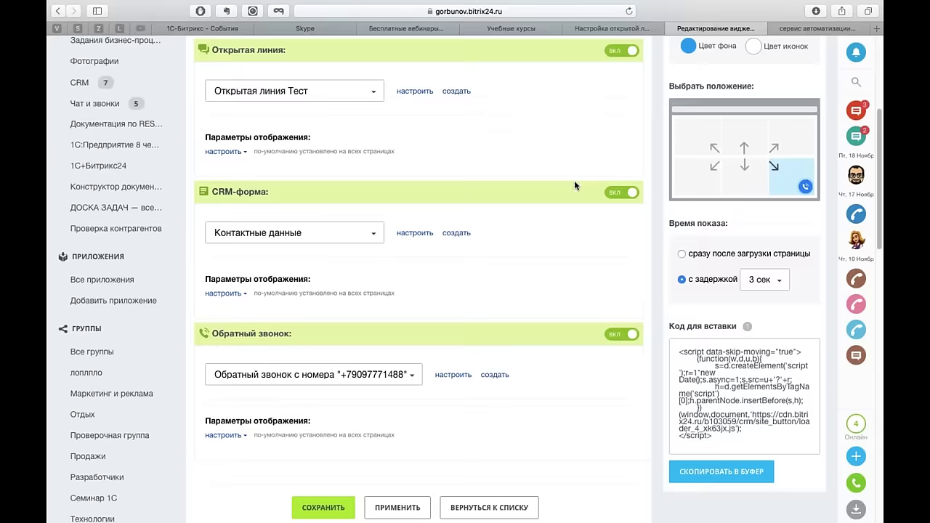
scroll(574, 186, up, 5)
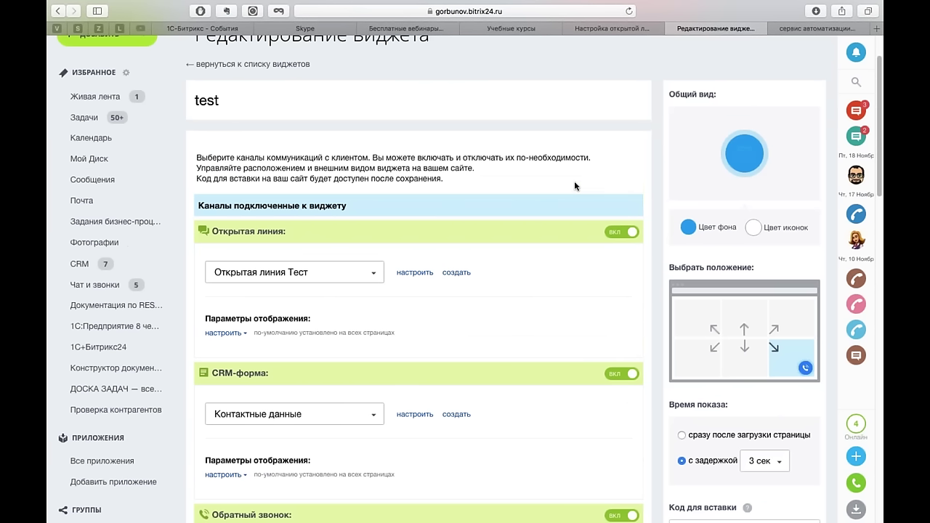
click(810, 29)
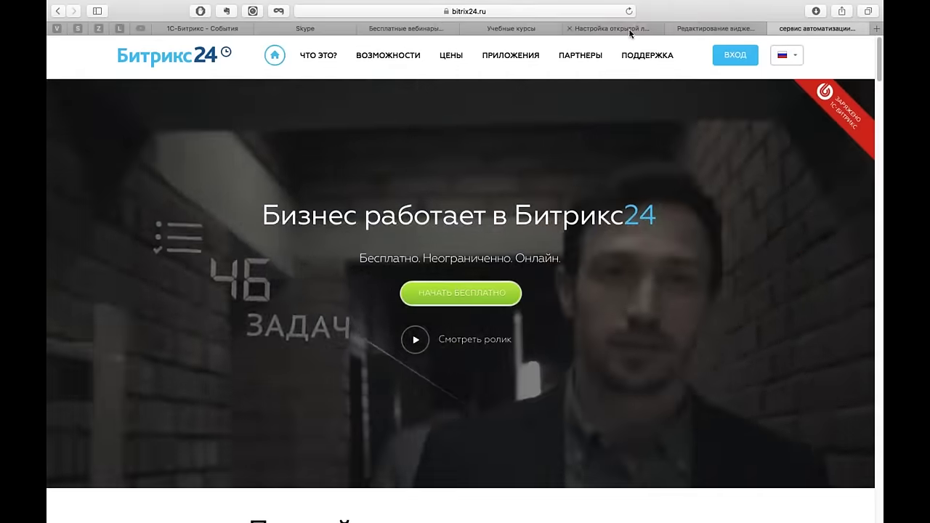
click(630, 30)
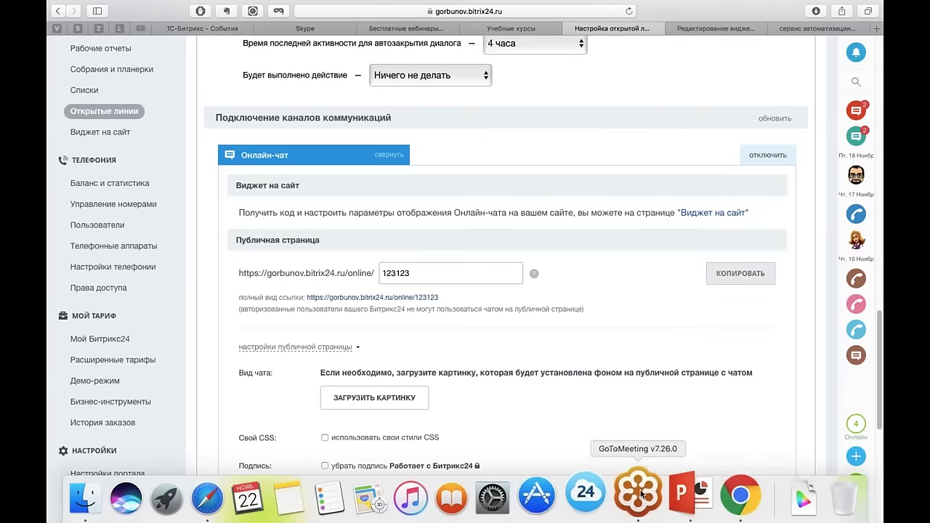
click(639, 494)
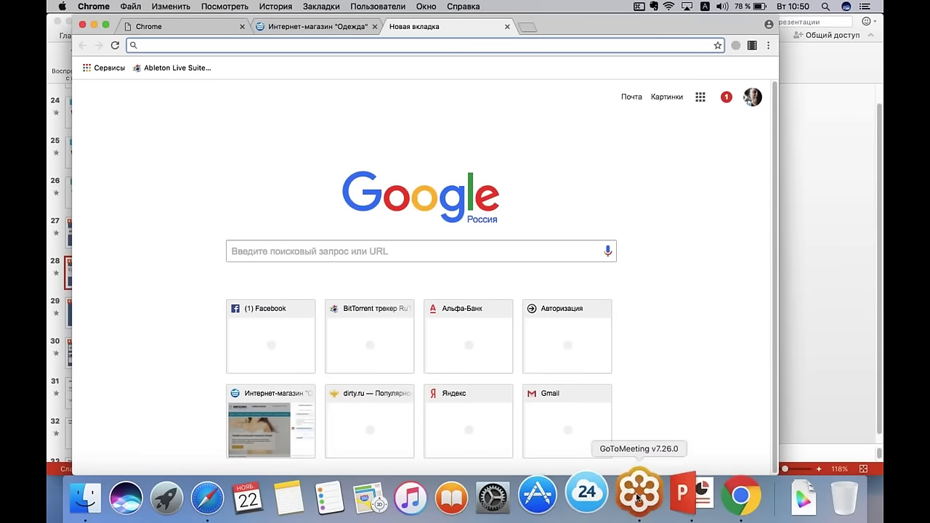
click(231, 497)
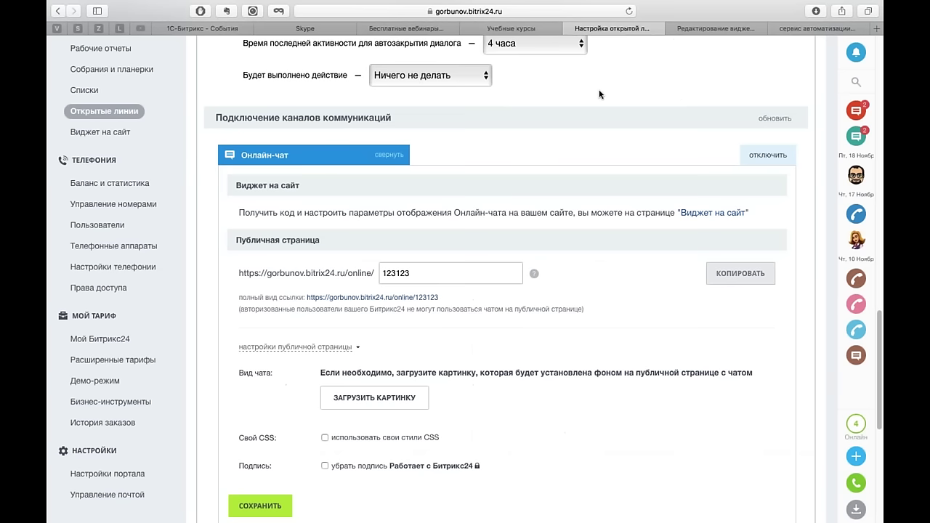
- Open the CRM-формы list in the CRM section and open the inactive copy of the callback form for editing
scroll(600, 119, up, 15)
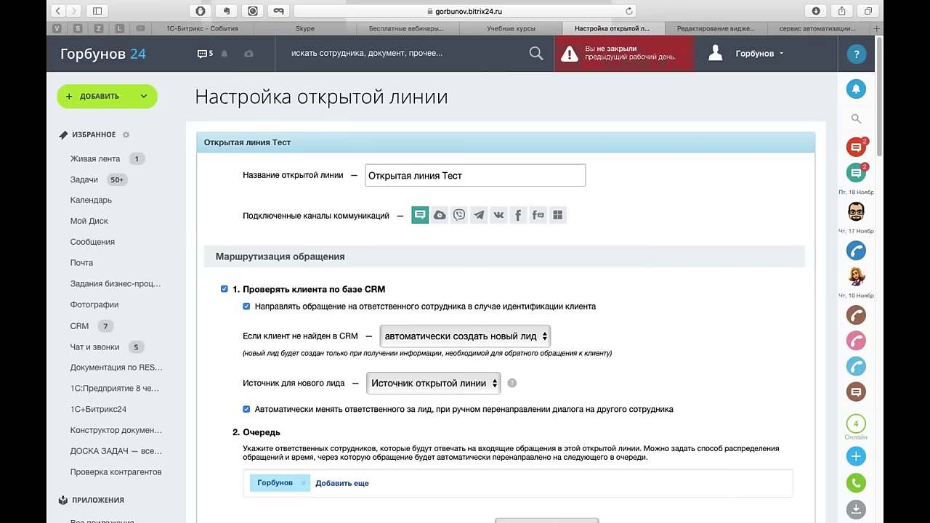
click(80, 326)
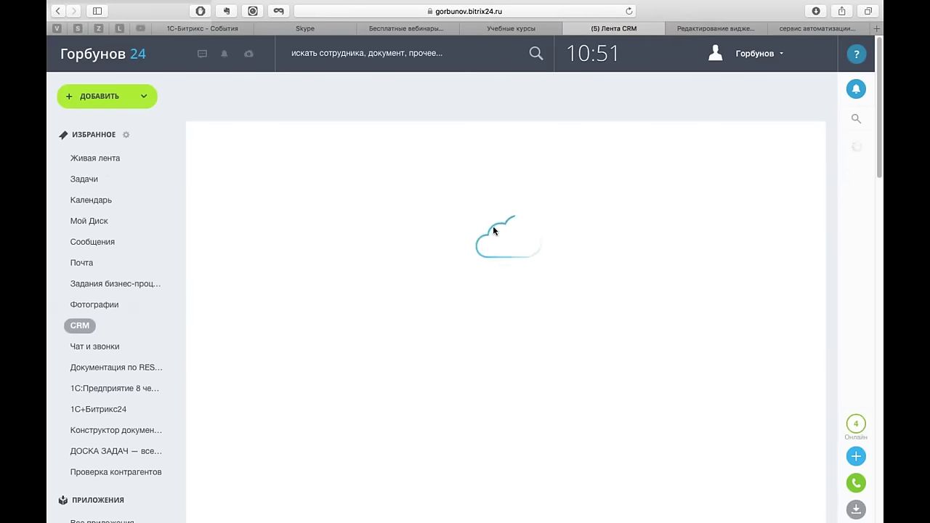
click(563, 164)
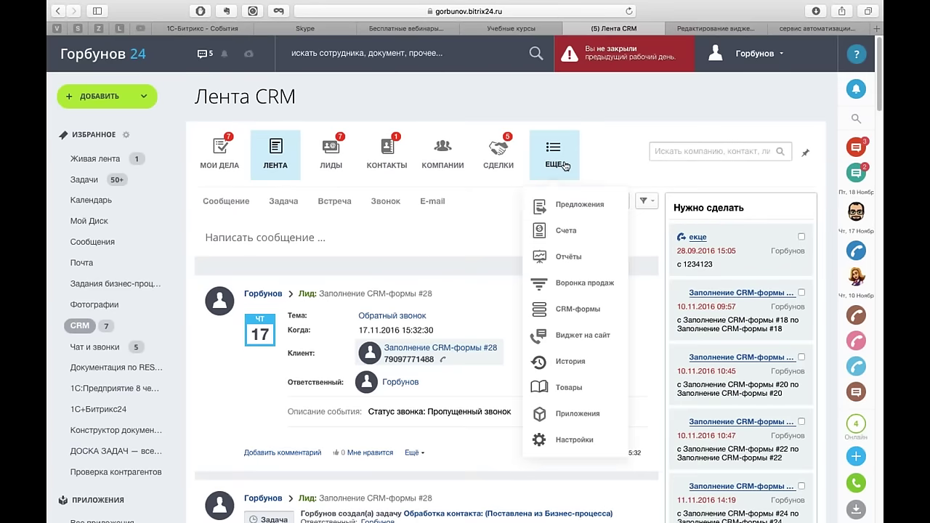
click(581, 309)
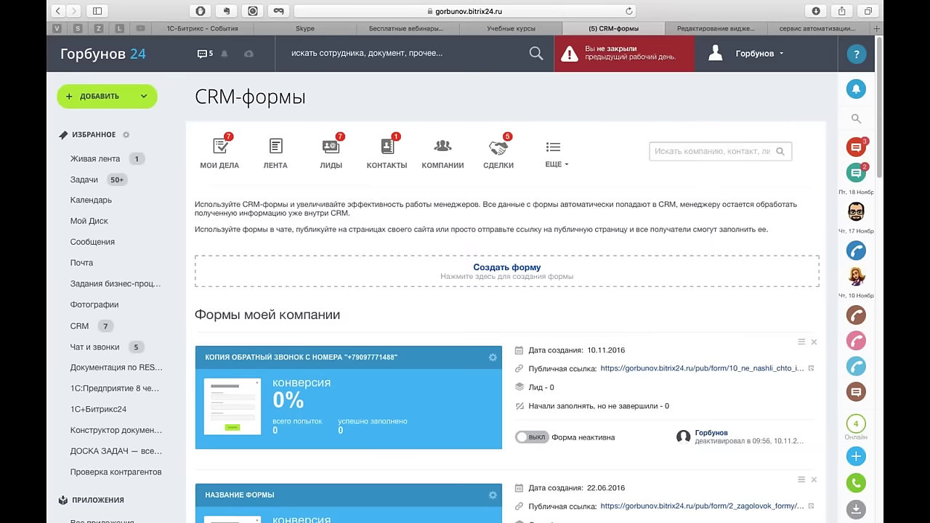
click(801, 342)
click(792, 371)
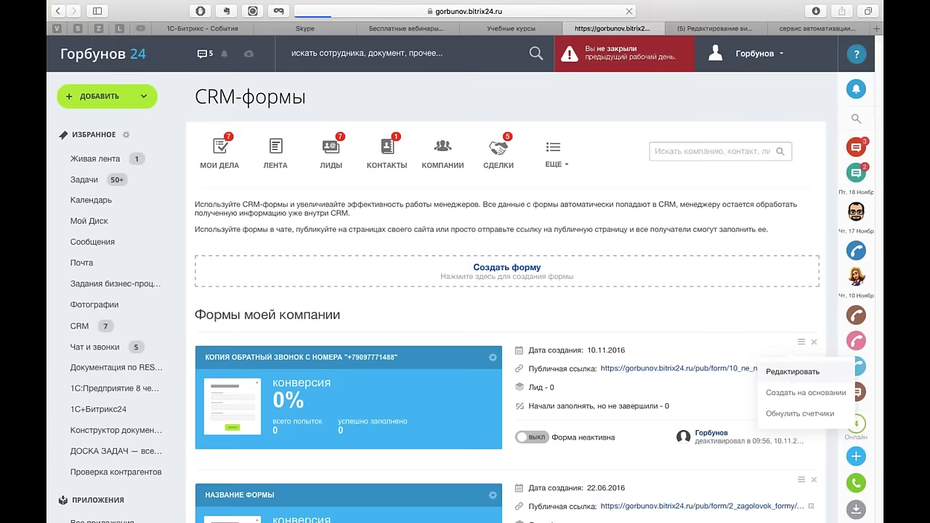
- Expand the callback form's additional settings and review them down to the public link and on-page embed code
scroll(717, 297, down, 5)
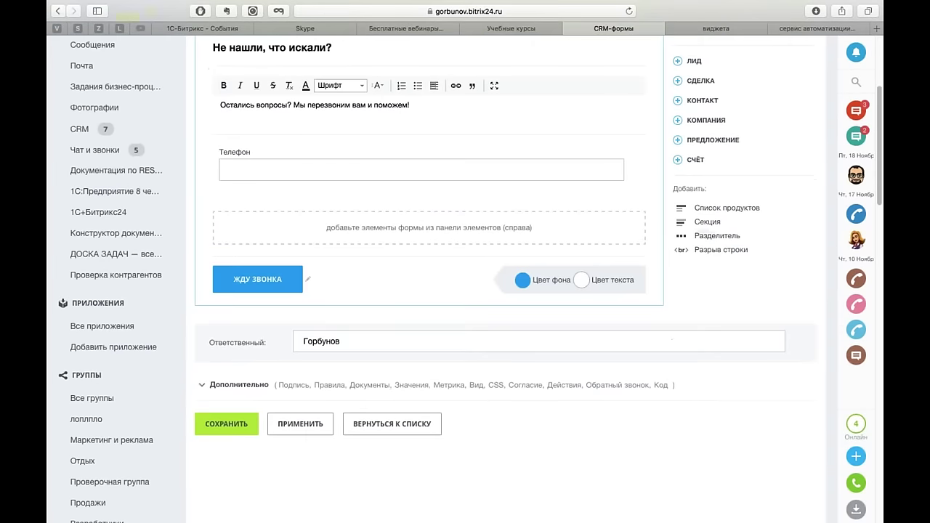
click(354, 385)
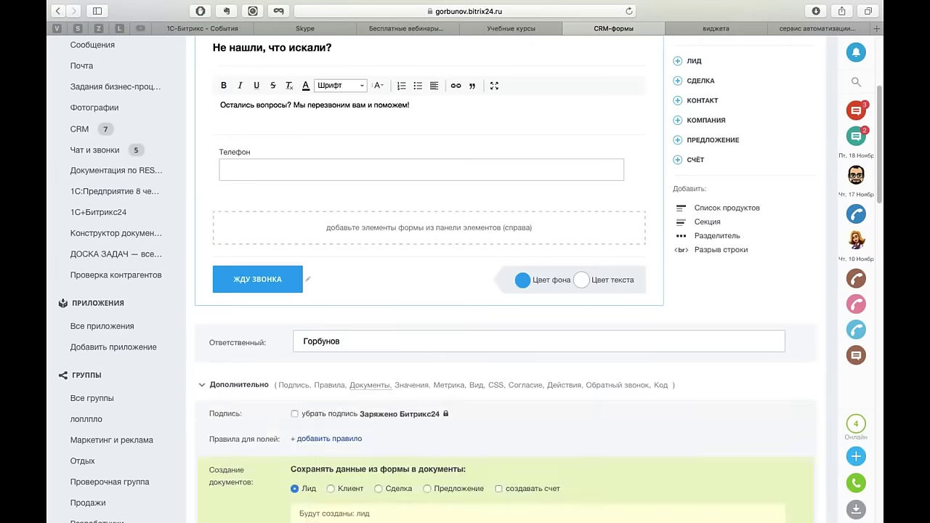
scroll(643, 245, down, 10)
scroll(684, 236, down, 2)
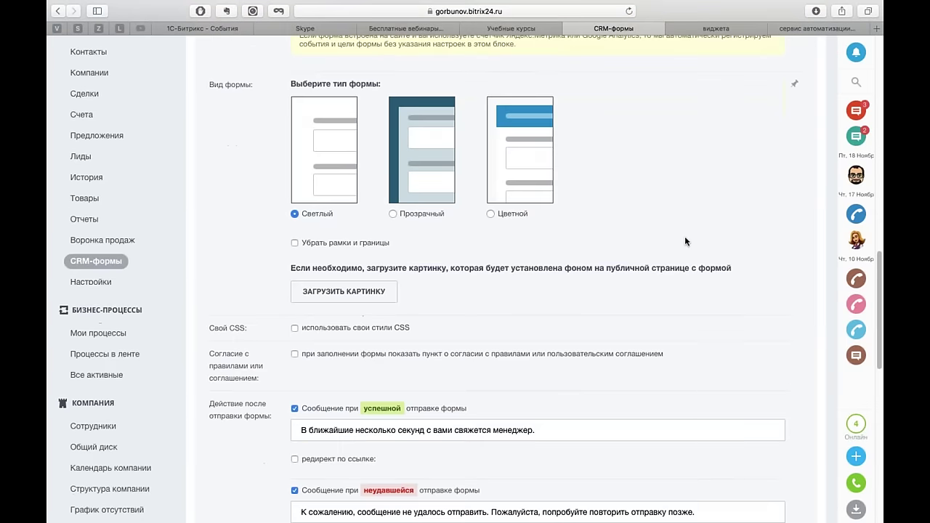
scroll(684, 240, down, 3)
scroll(684, 243, down, 10)
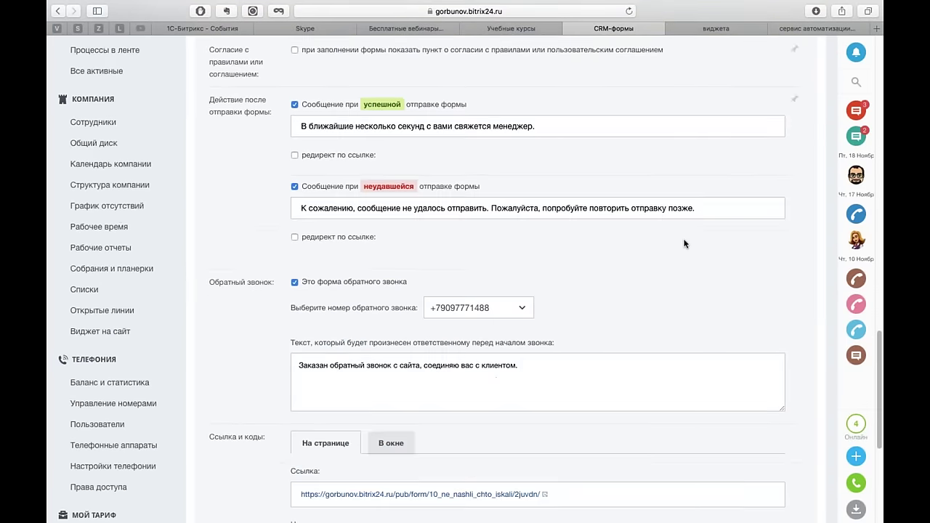
scroll(247, 214, down, 3)
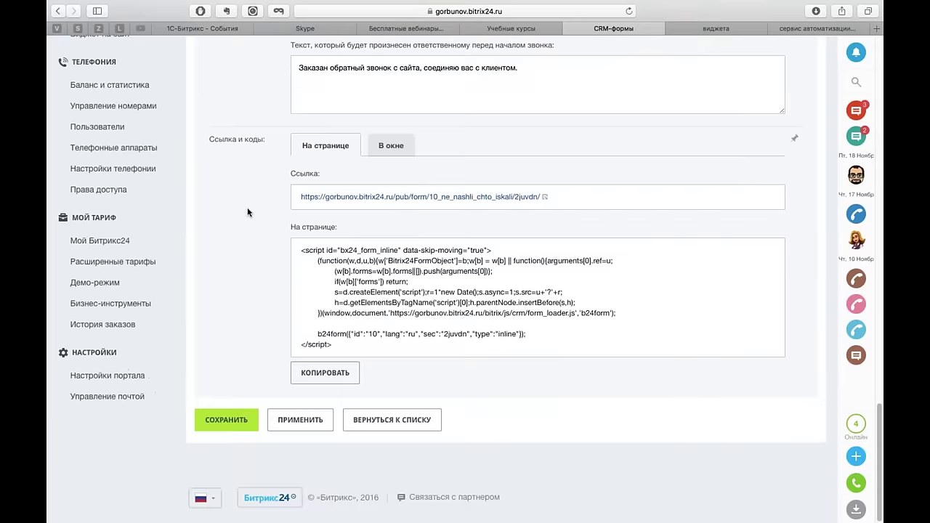
- Go back over the callback, post-submission, form style, analytics and document creation settings up to the form's field layout
scroll(247, 214, up, 6)
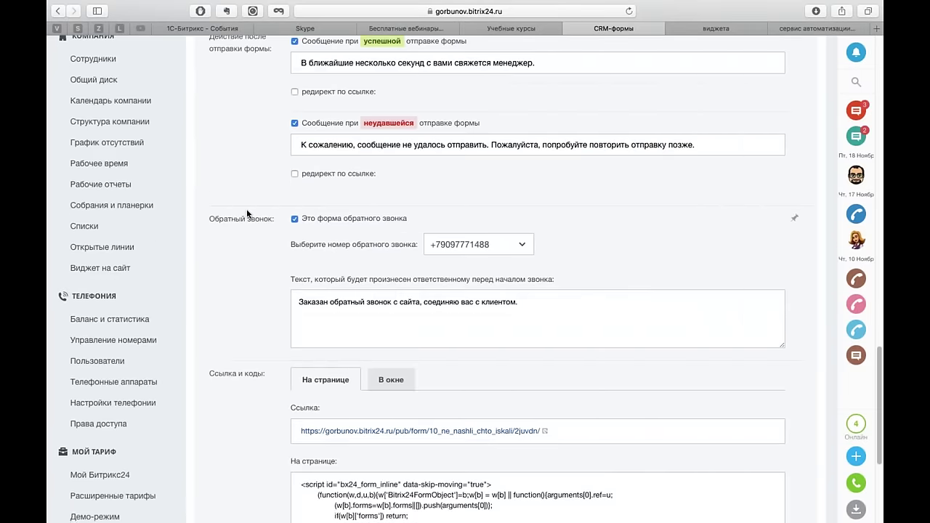
scroll(247, 214, up, 8)
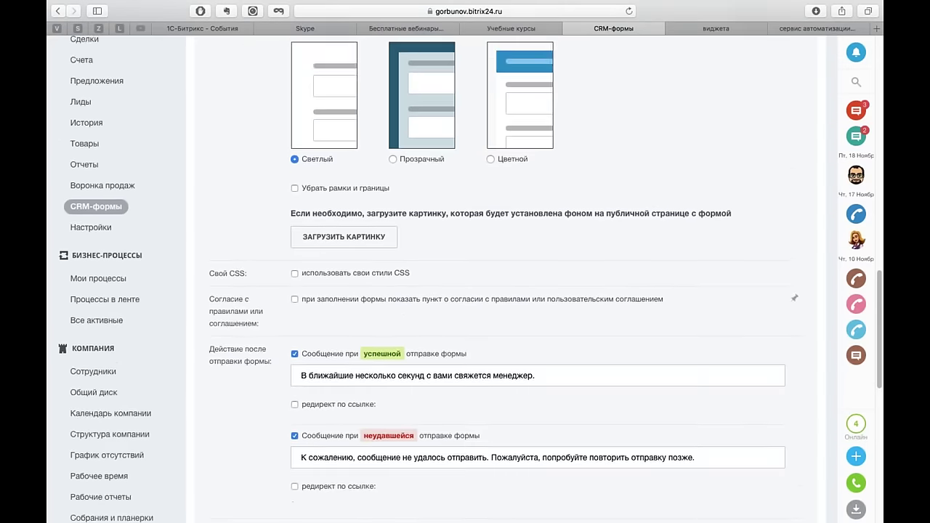
scroll(494, 276, up, 5)
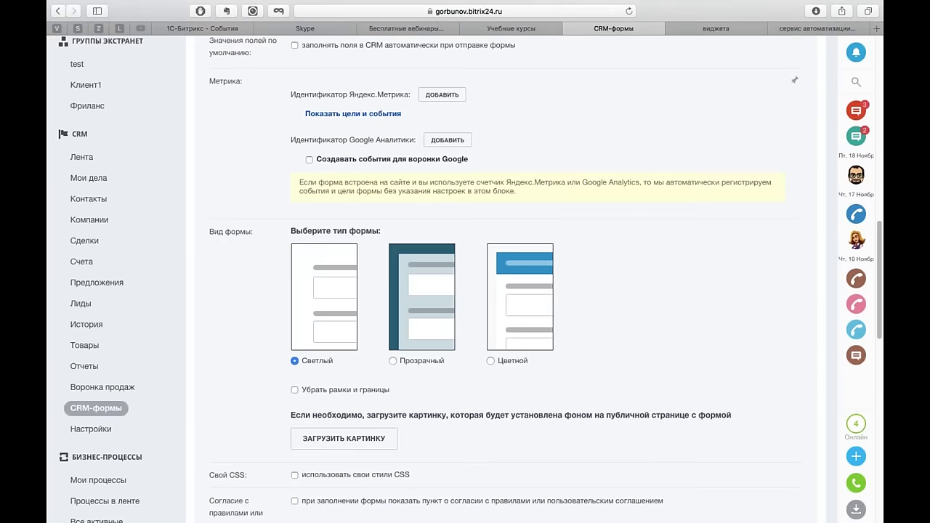
scroll(245, 214, up, 4)
scroll(246, 215, up, 4)
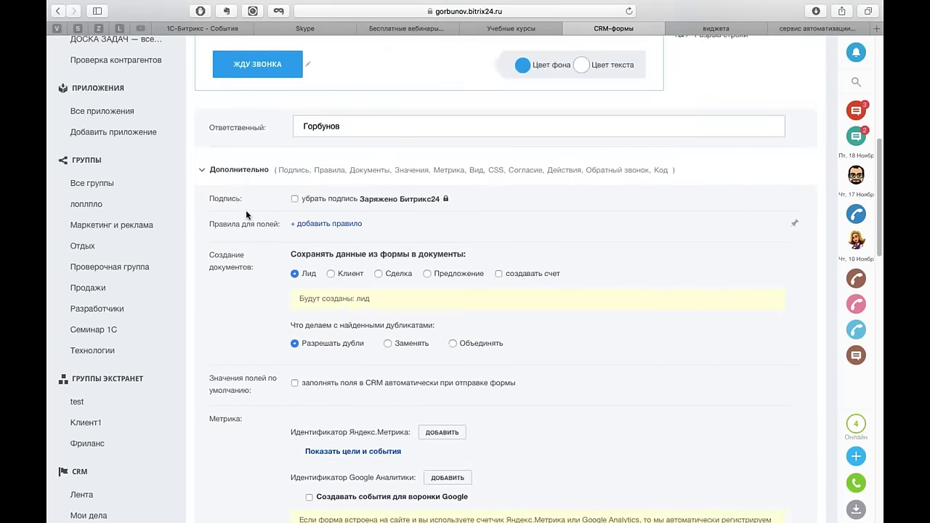
scroll(246, 214, up, 6)
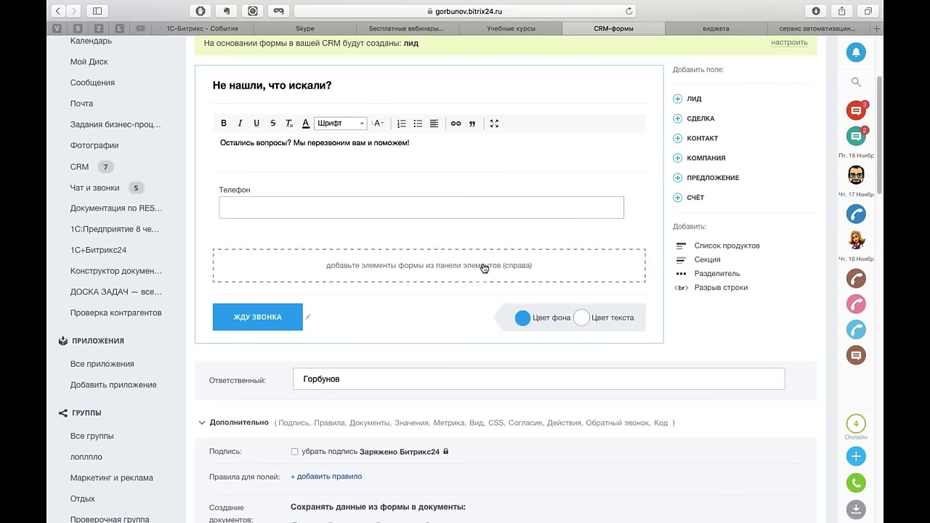
- Bring up the 1C-Bitrix Academy course list page
click(520, 31)
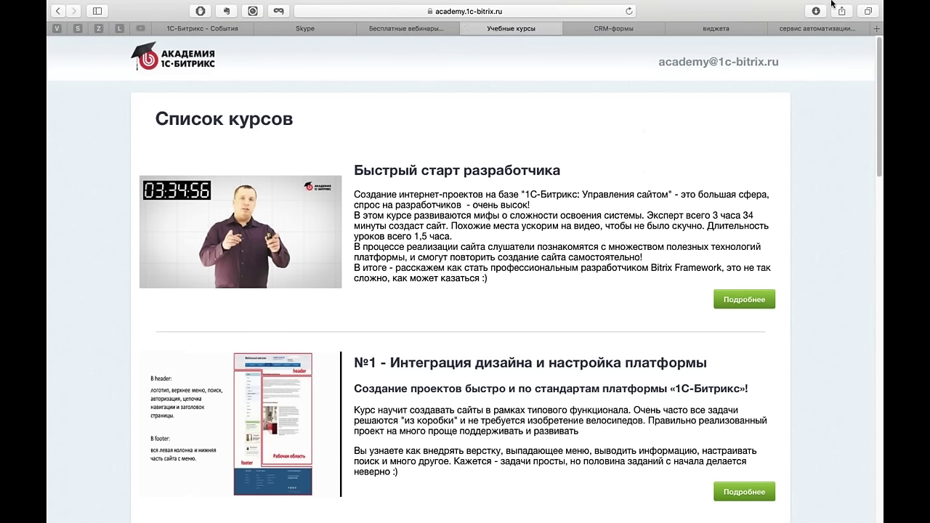
mouse_move(829, 6)
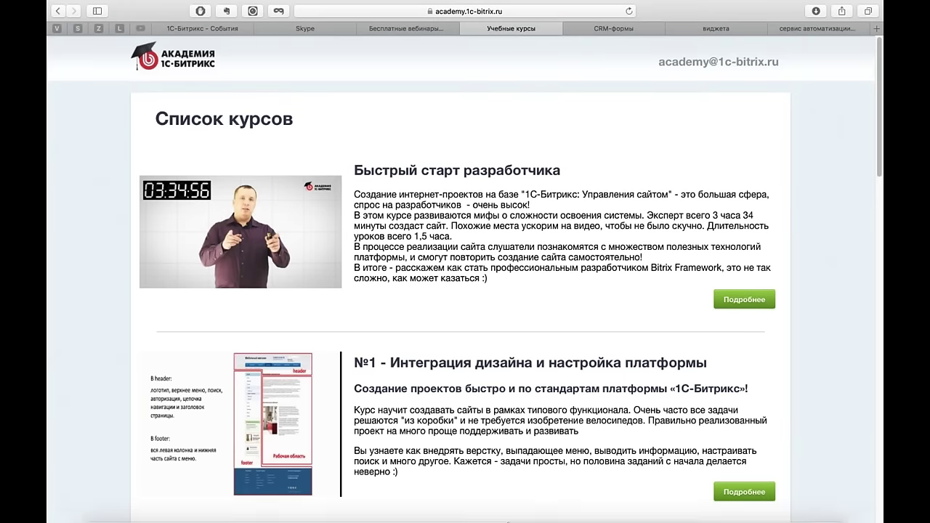
mouse_move(501, 514)
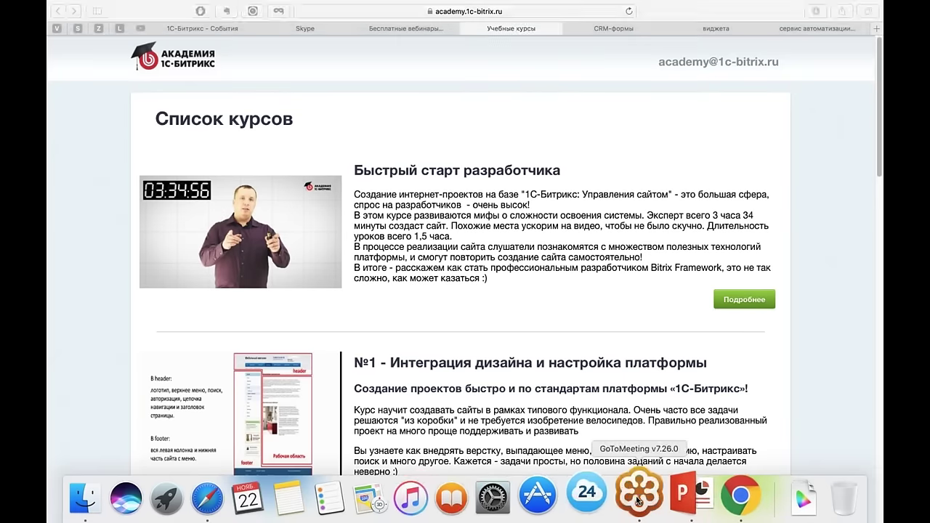
- Switch back to Safari from Chrome and load bx-im.ru in place of the academy course page
click(741, 496)
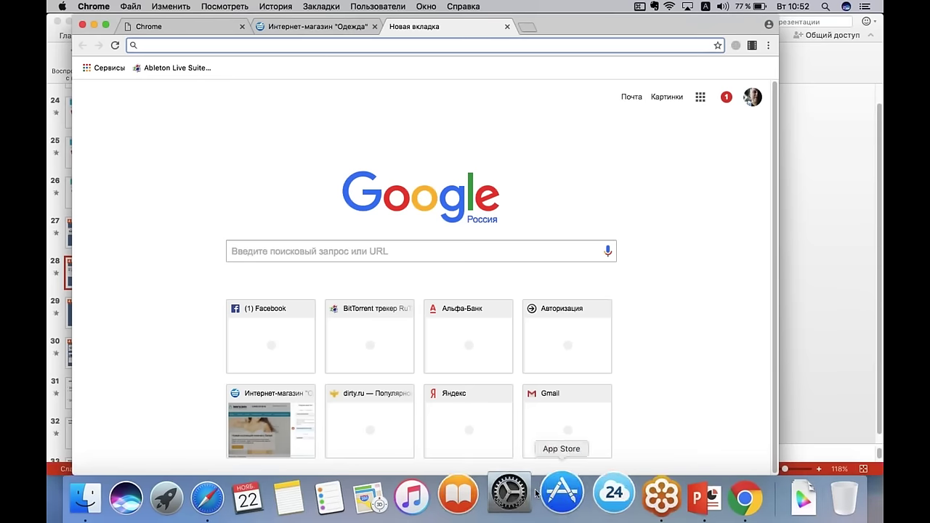
click(216, 496)
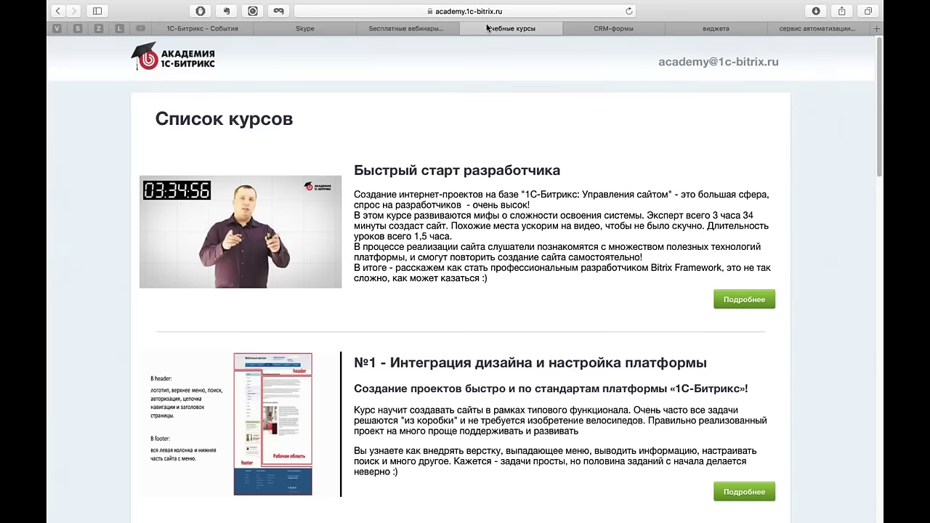
click(458, 11)
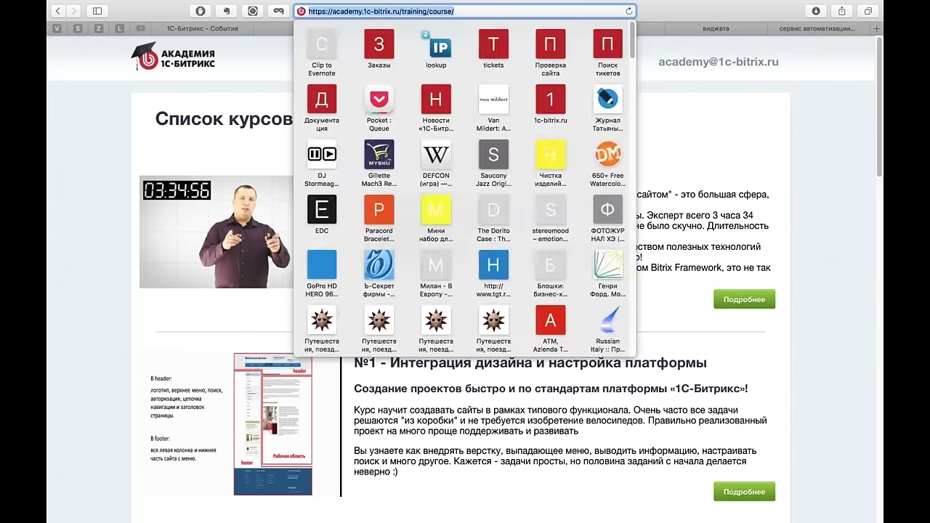
key(BackSpace)
text(bx-im.ru/)
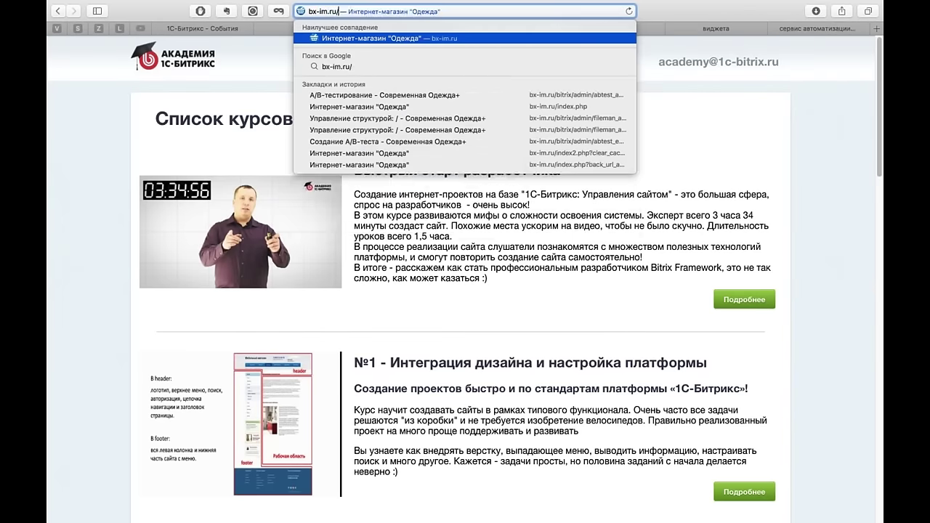
key(Return)
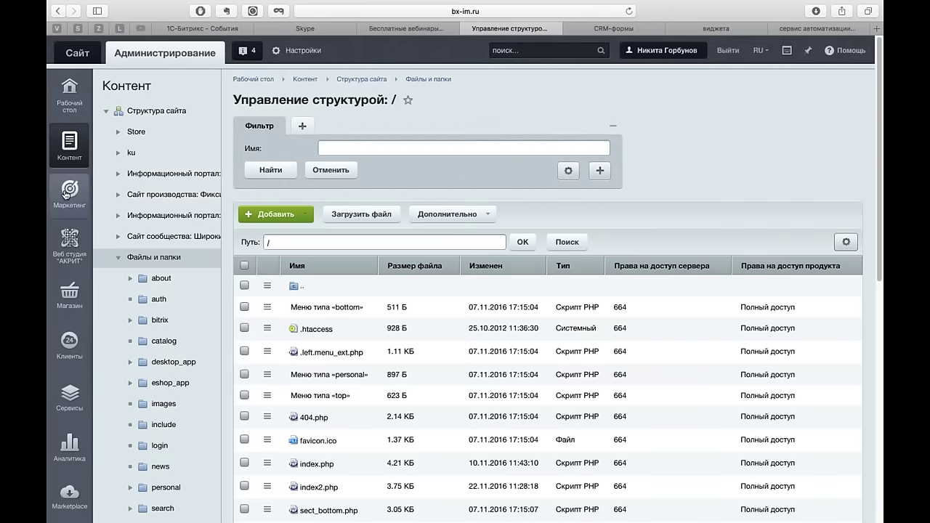
- Open the Одежда product list in the store section and create a new product with trade offers
click(69, 292)
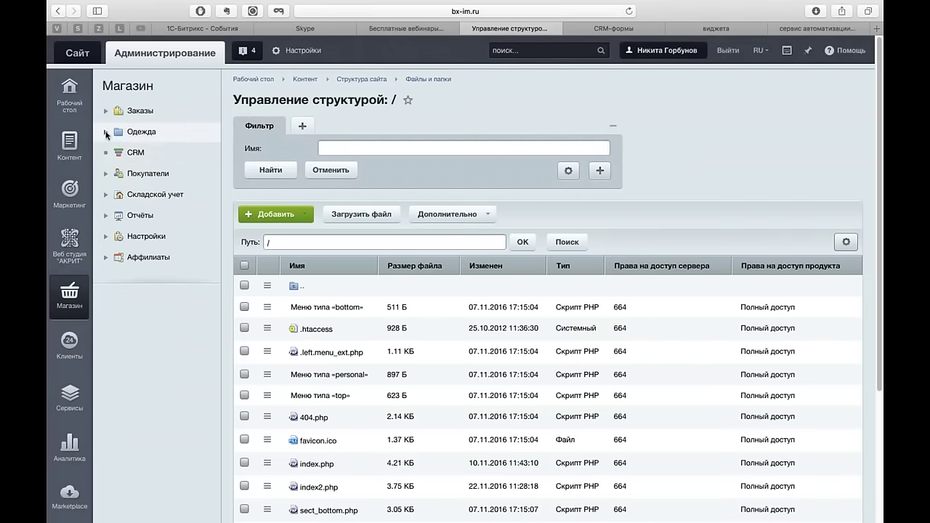
click(106, 132)
click(152, 153)
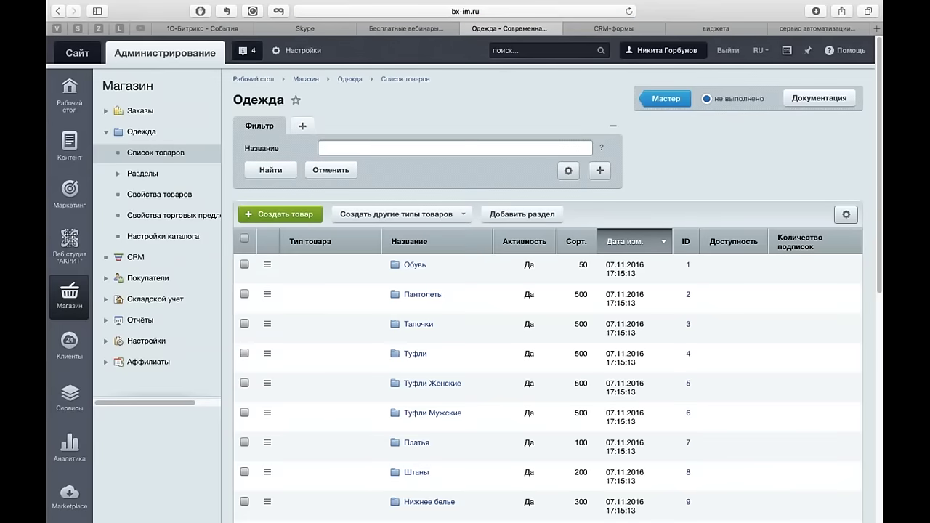
click(401, 214)
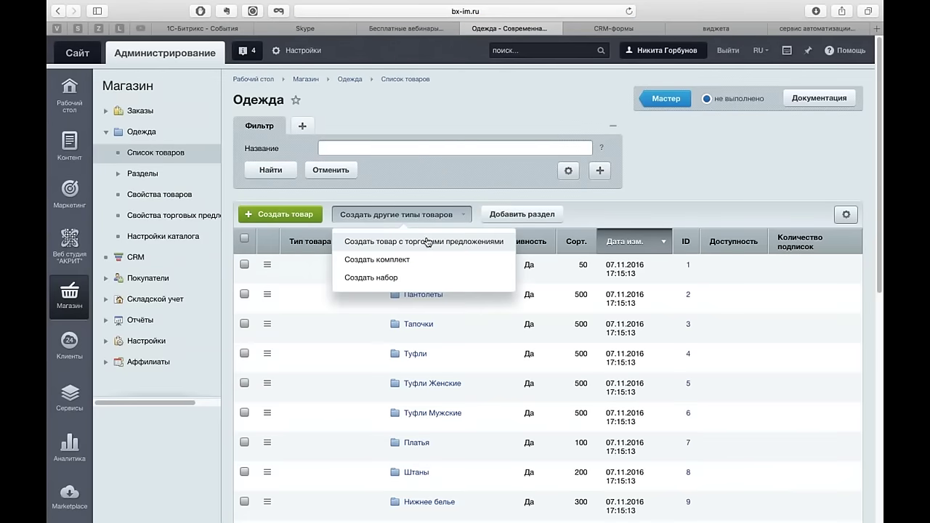
click(455, 243)
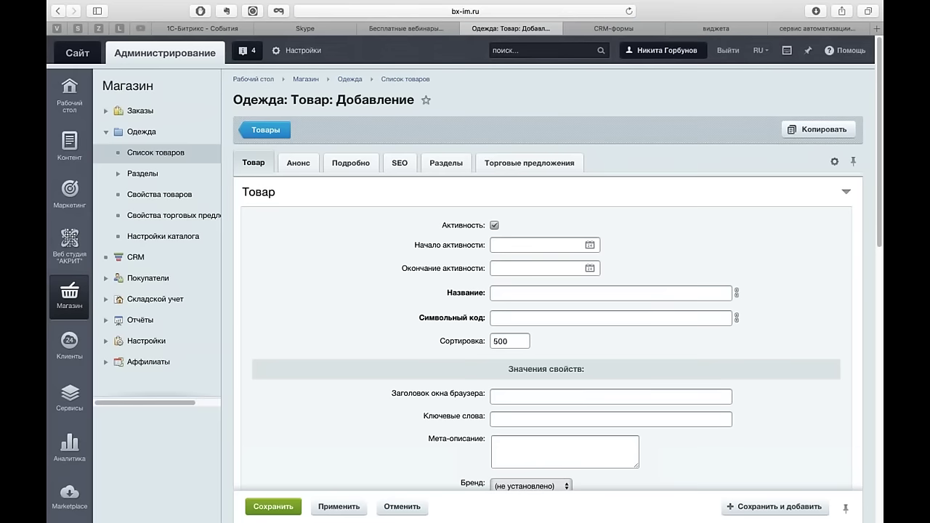
- Name the new product "Рубашка" and look over its property fields
click(514, 293)
text(He,firf)
key(BackSpace)
key(BackSpace)
key(BackSpace)
key(BackSpace)
key(BackSpace)
key(BackSpace)
key(BackSpace)
text(Рубашка)
key(BackSpace)
scroll(523, 53, down, 10)
scroll(523, 53, up, 7)
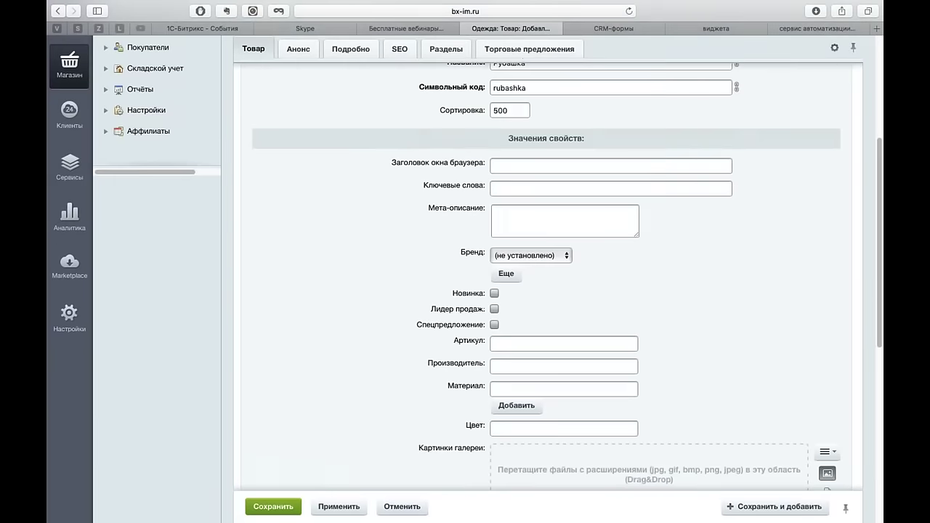
- Open the product's trade offer generator and build the offer name from "Рубашка" followed by the SKU property Цвет
click(523, 50)
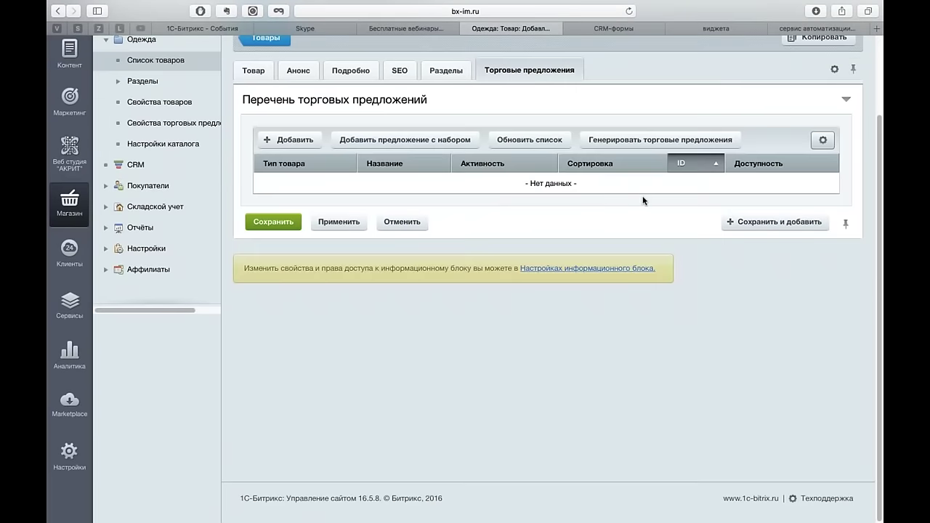
click(644, 140)
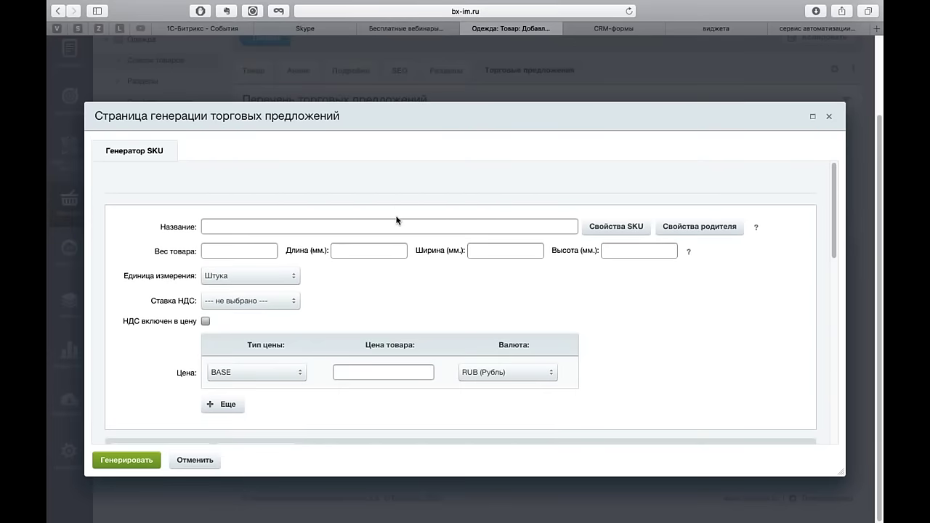
click(626, 232)
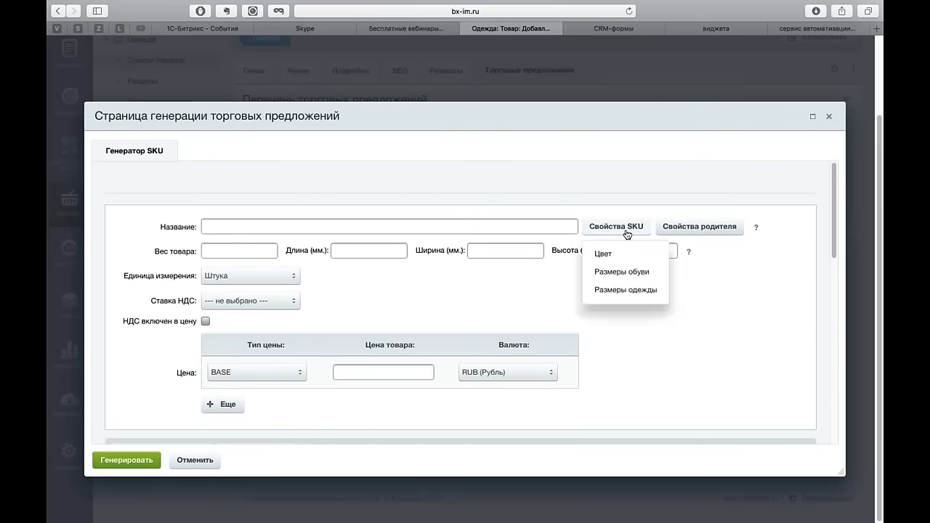
click(617, 256)
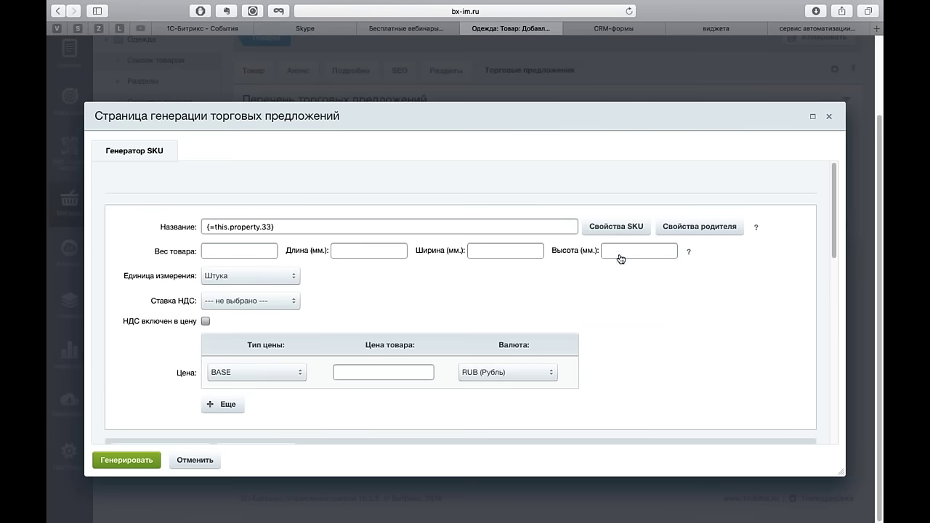
click(207, 227)
text(Рубашка)
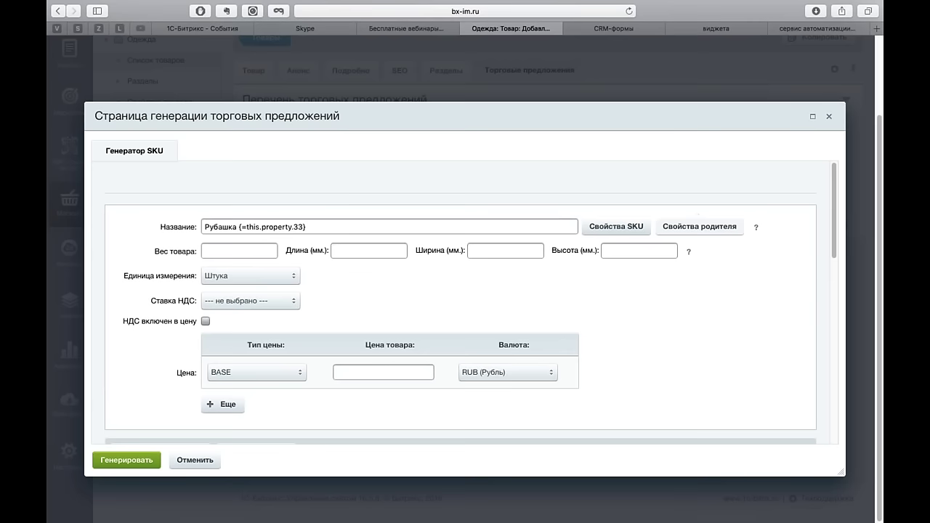
- Replace the literal "Рубашка" in the offer name template with the parent product's Название property
click(691, 227)
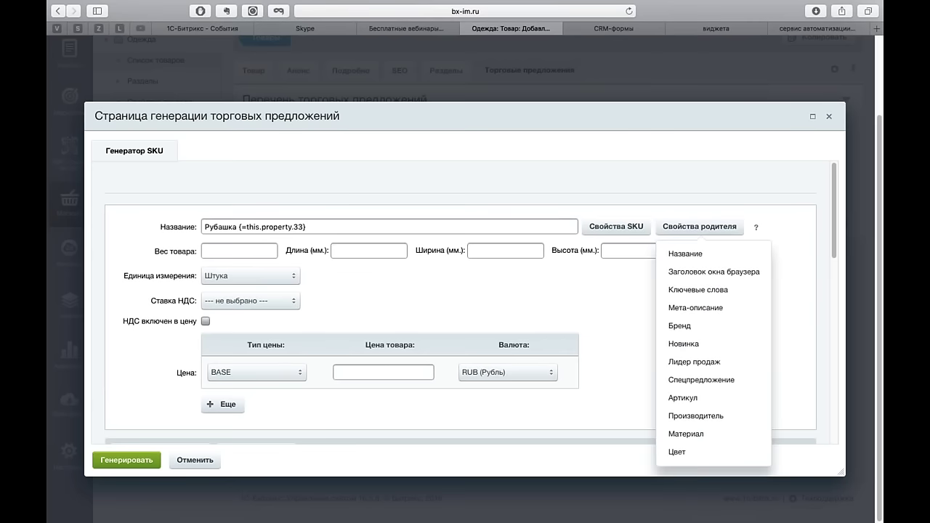
drag(239, 227, 129, 216)
key(BackSpace)
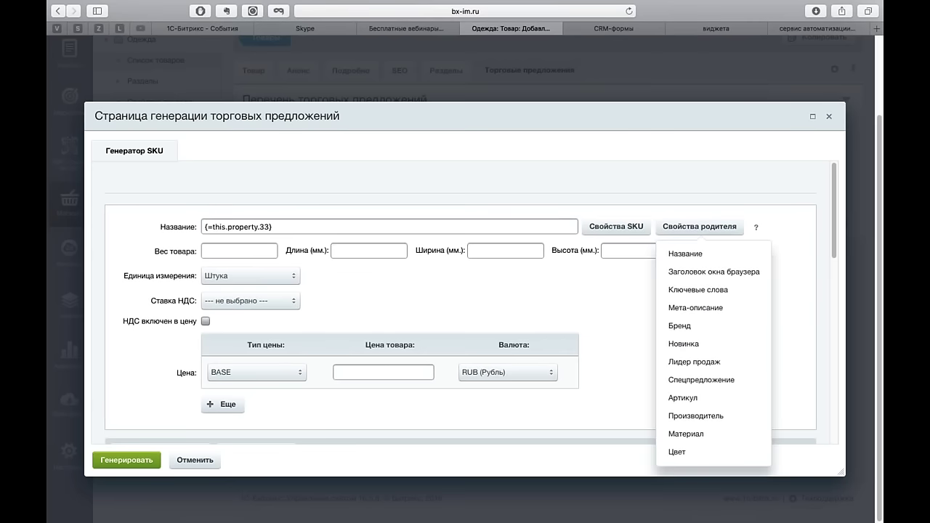
click(698, 255)
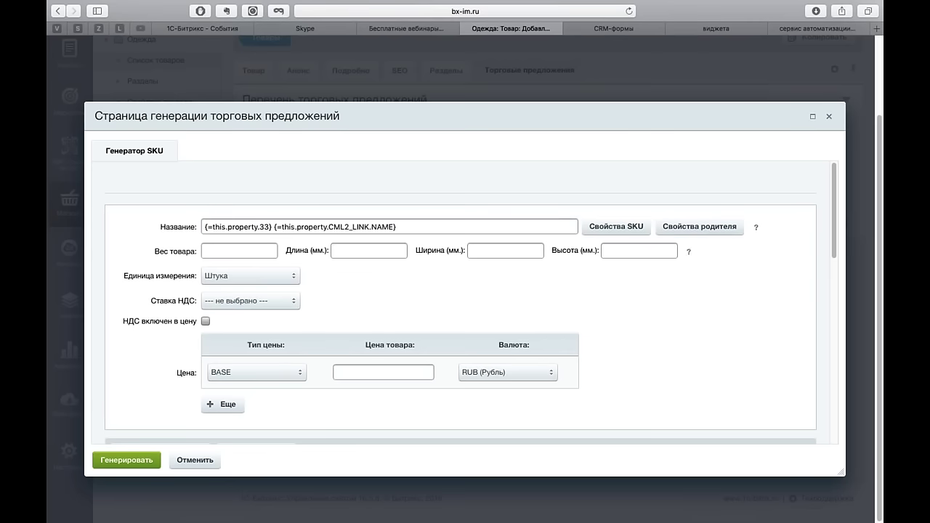
- Try to move the parent name property ahead of the colour property in the offer name template
drag(412, 229, 274, 226)
key(BackSpace)
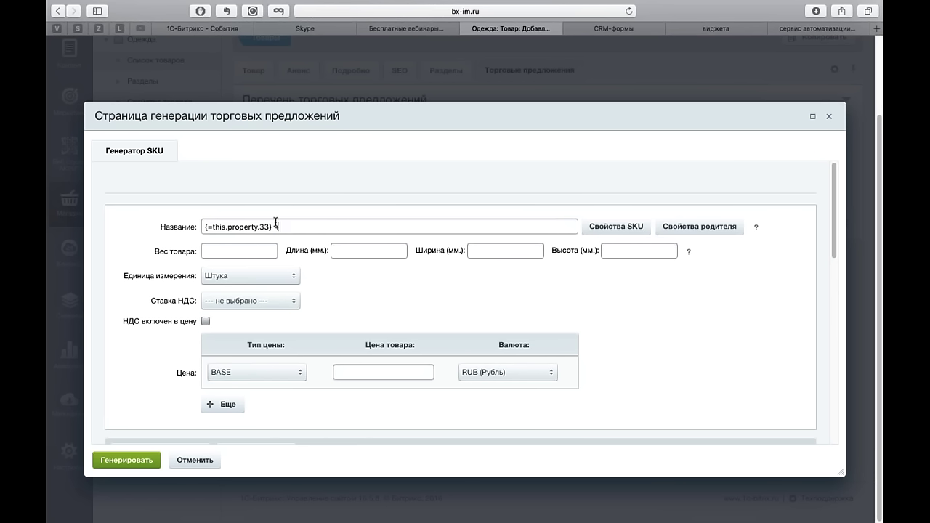
text(ч)
key(BackSpace)
click(205, 227)
key(super+v)
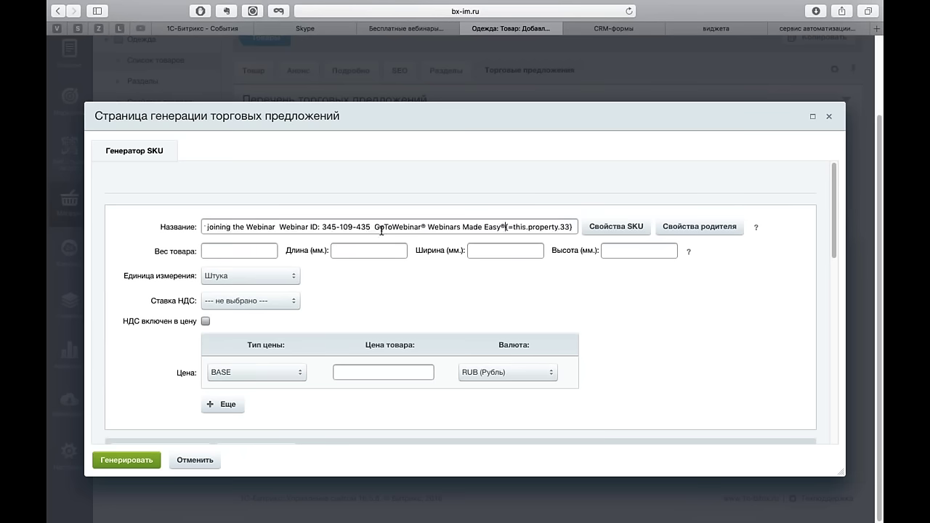
- Clear the whole offer name template and bring up the parent properties available for insertion
drag(398, 227, 99, 185)
key(BackSpace)
key(super+a)
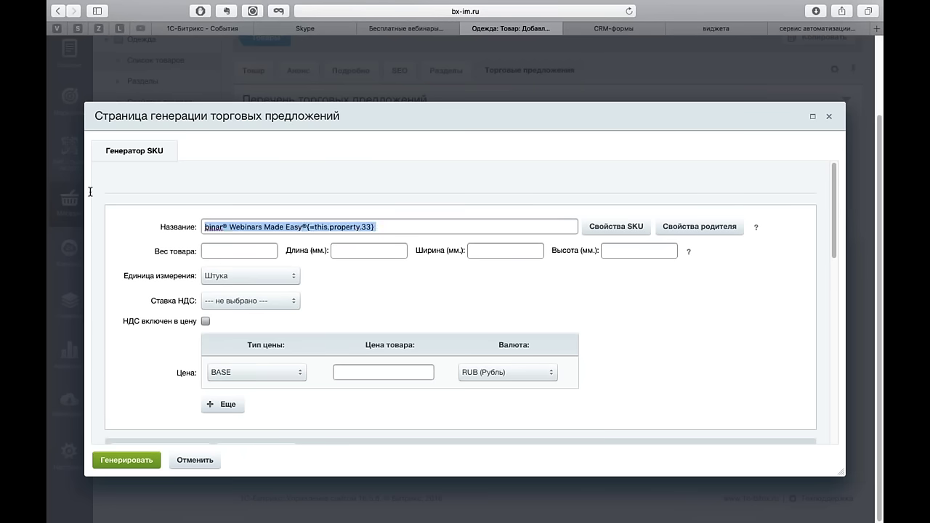
key(BackSpace)
click(668, 234)
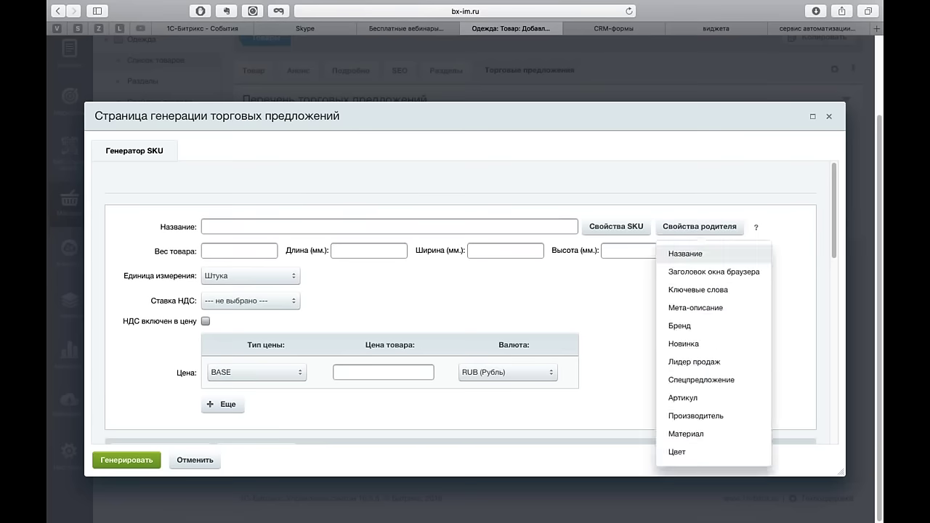
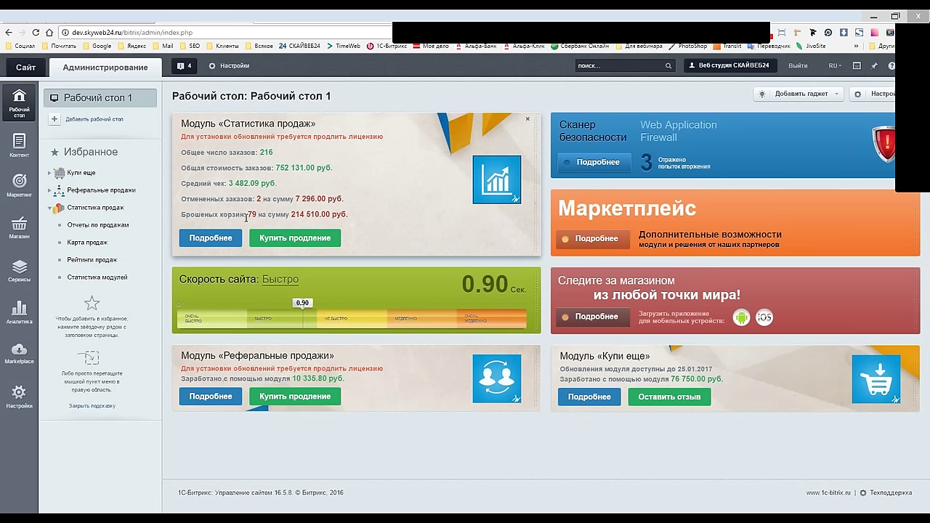
- Open the detailed report of the «Статистика продаж» module, view the conversion summary for its orders, and return to the report
click(211, 238)
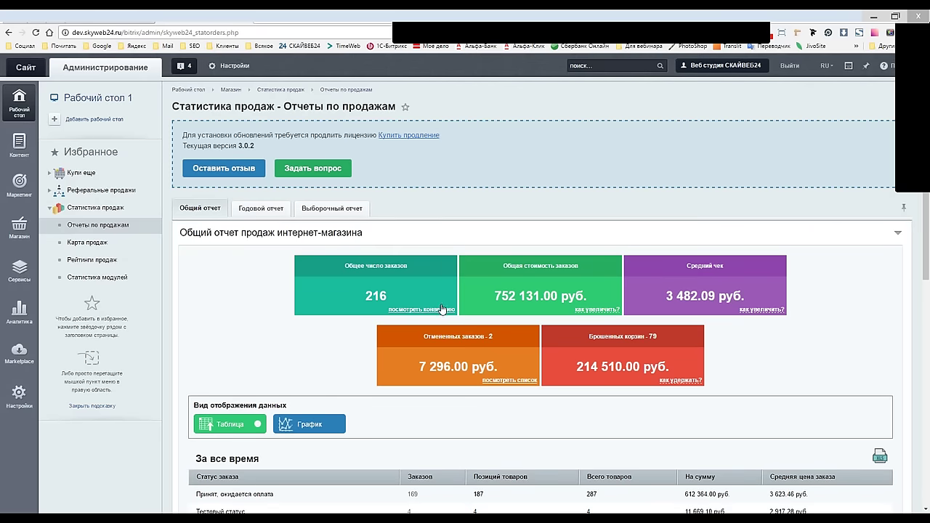
click(397, 301)
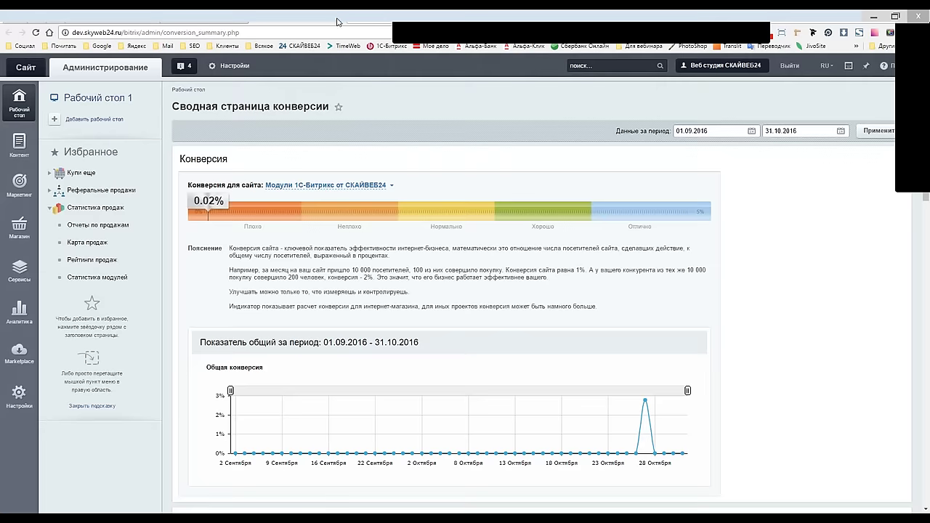
click(337, 22)
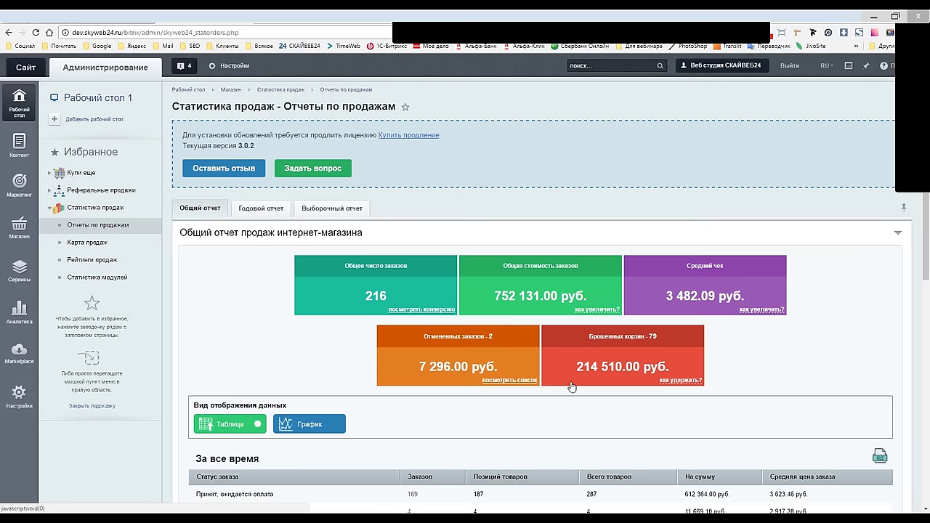
- Examine the general sales report's order status tables from all time down to the current month
scroll(571, 387, down, 4)
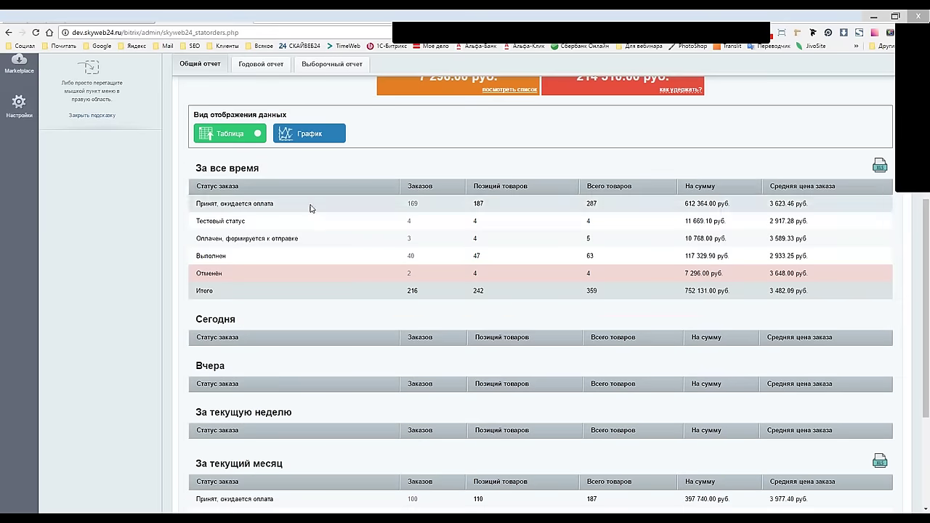
scroll(928, 234, up, 2)
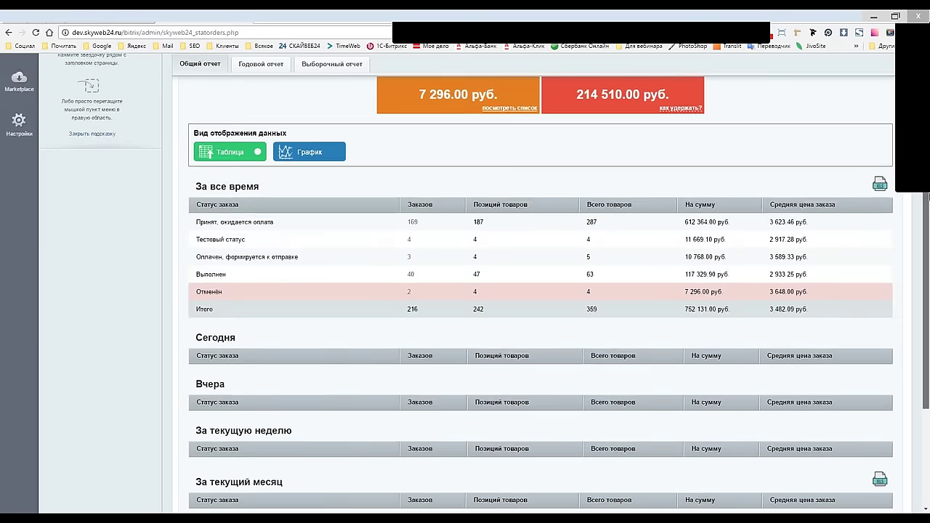
scroll(927, 246, down, 2)
scroll(928, 252, down, 1)
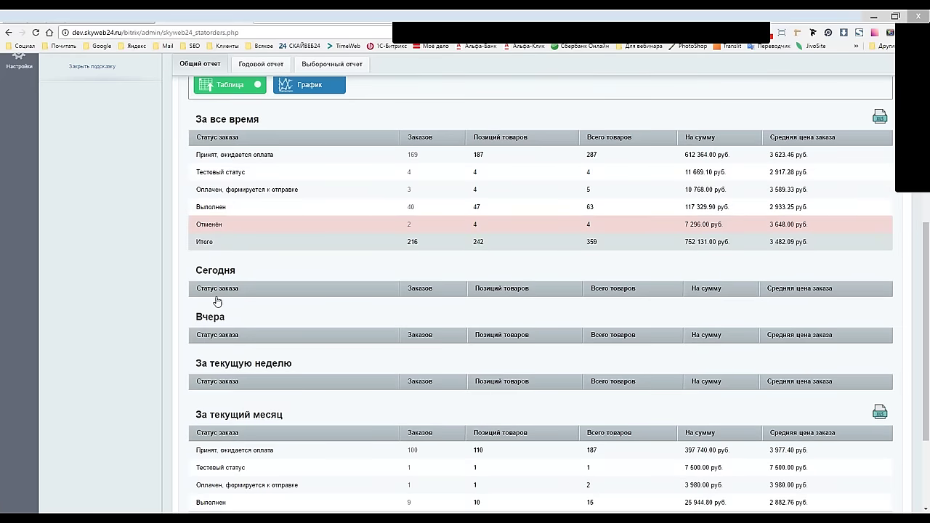
scroll(326, 356, down, 1)
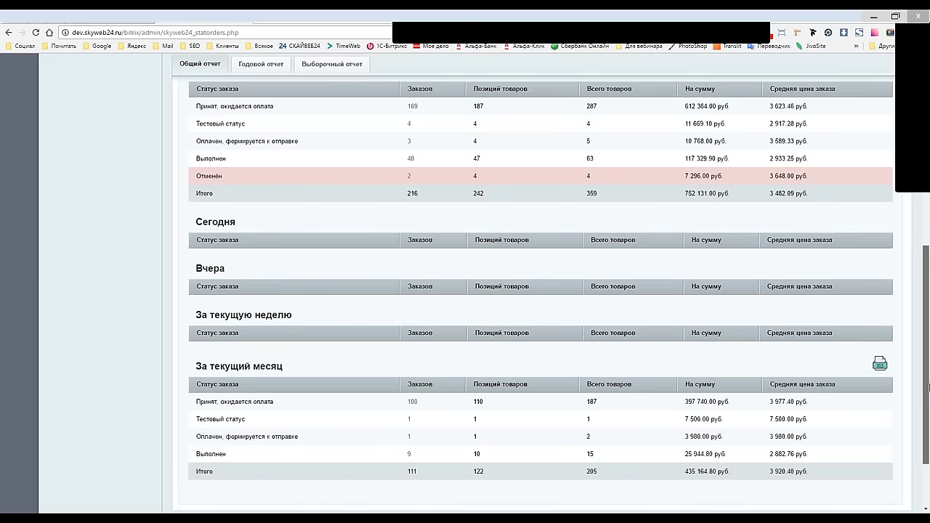
scroll(927, 387, up, 3)
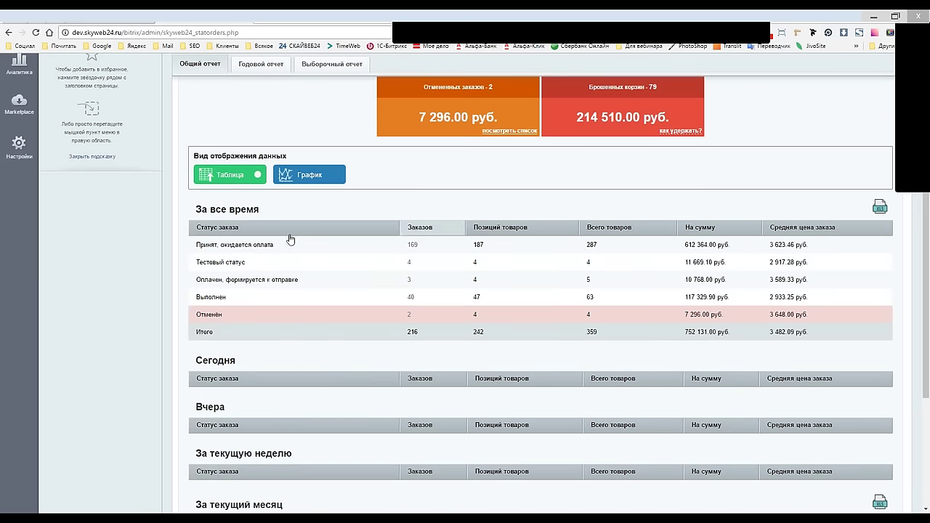
drag(198, 244, 265, 245)
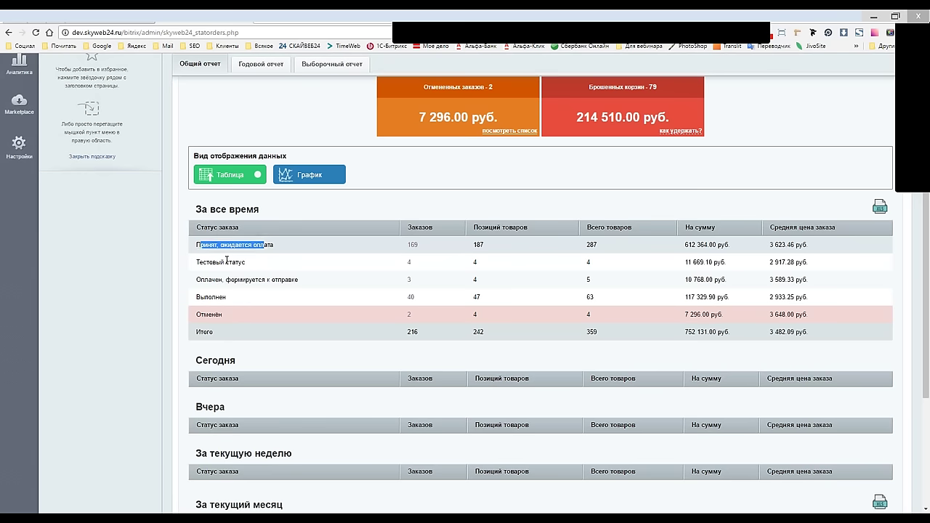
- Sort the all-time order status table by total goods, and finally by order amount in descending order
drag(212, 261, 234, 261)
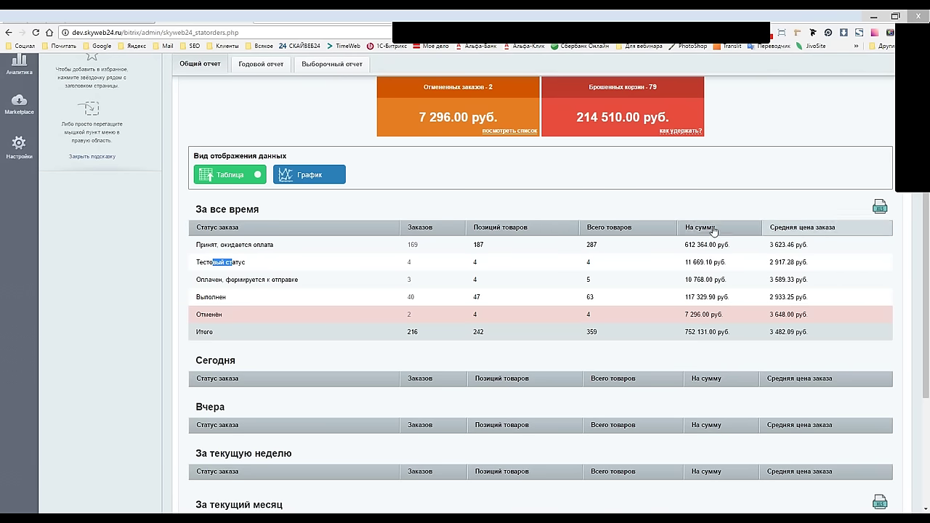
click(624, 229)
click(610, 229)
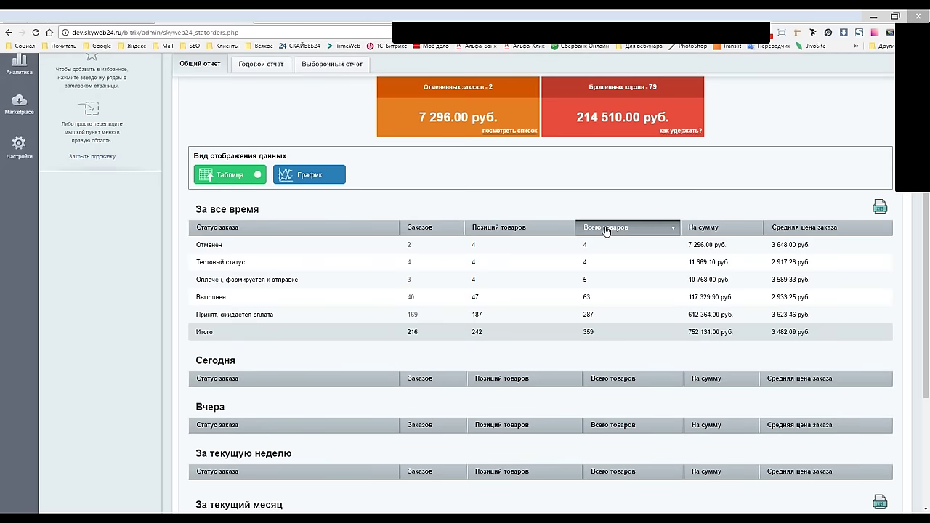
click(605, 230)
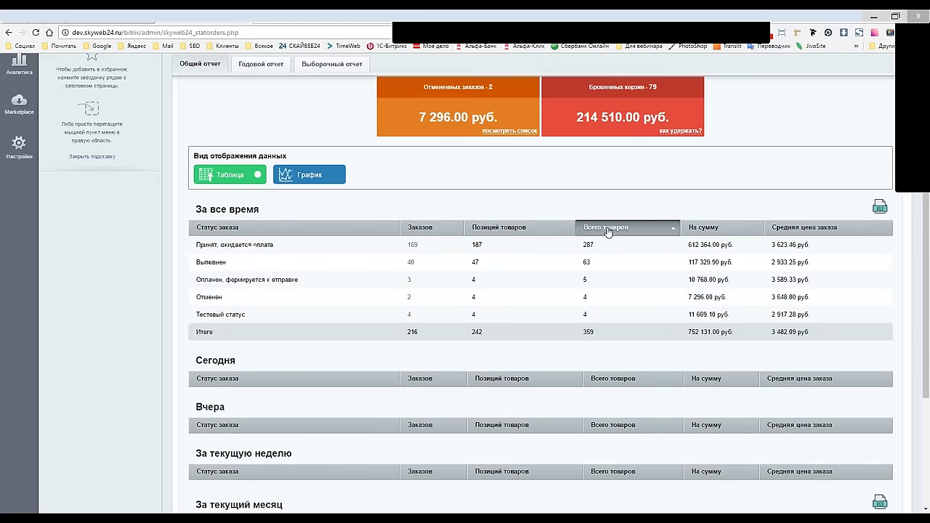
click(708, 229)
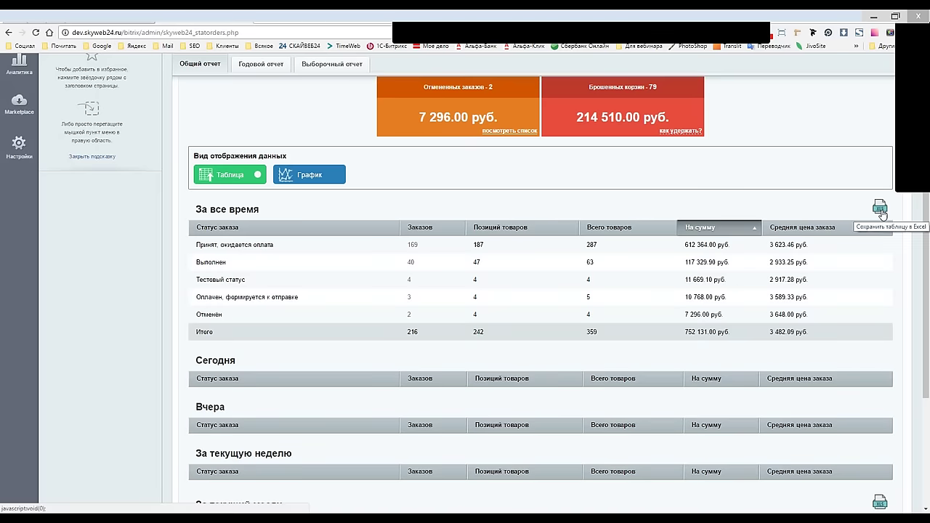
- Open the annual sales report, generate it for 2015, and generate it again for 2016
scroll(621, 313, down, 3)
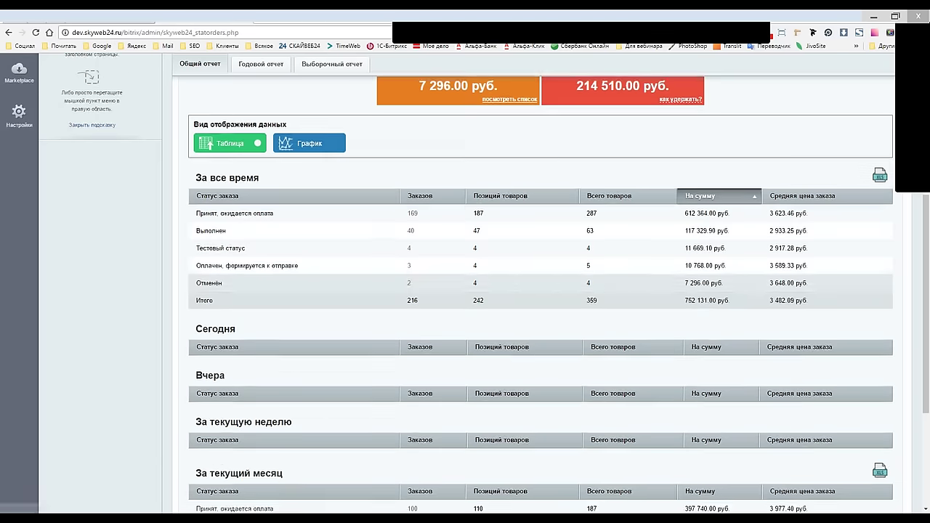
scroll(928, 296, up, 10)
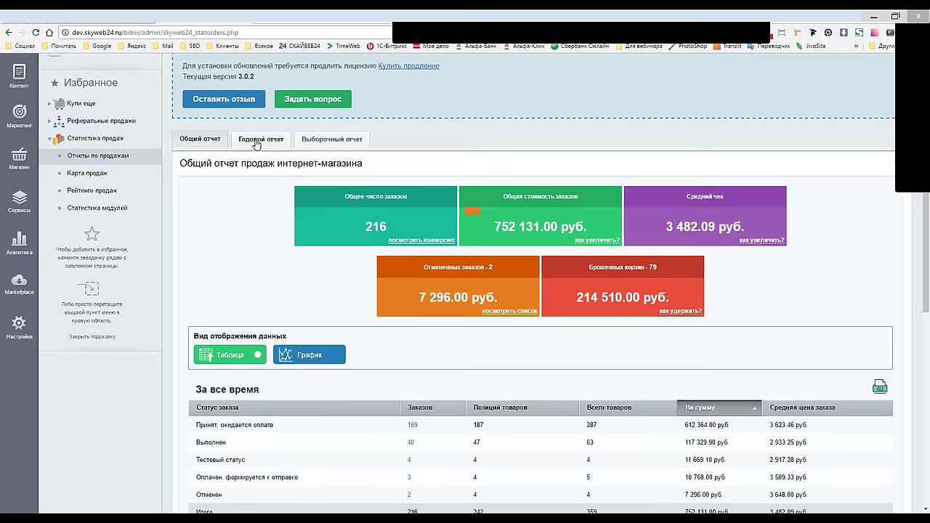
click(256, 140)
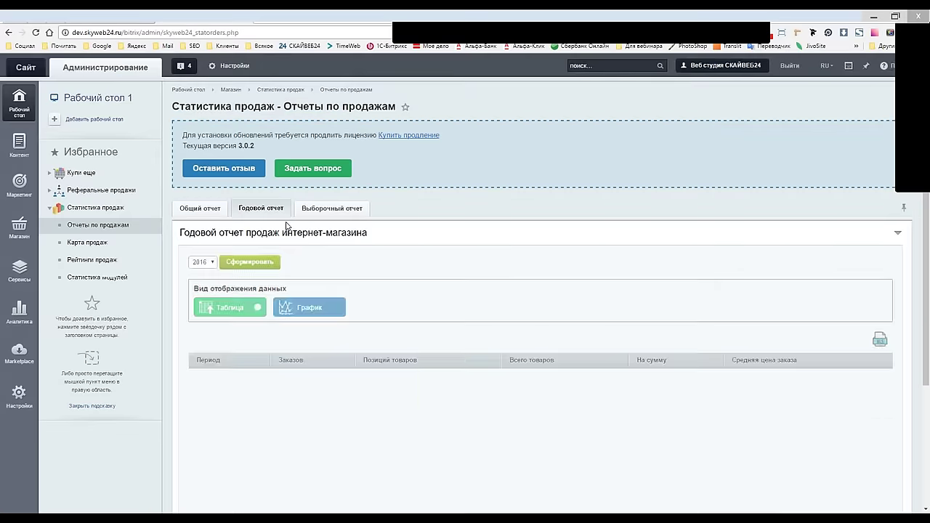
scroll(538, 290, down, 1)
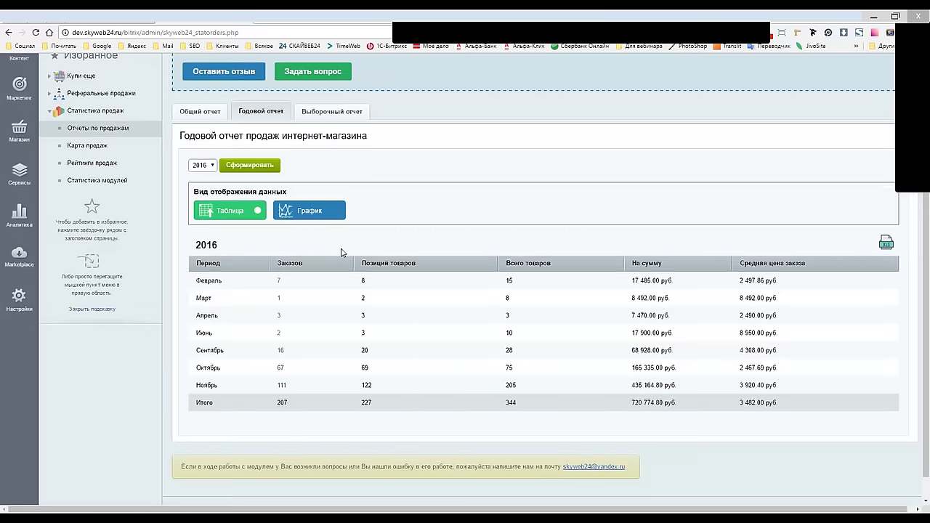
click(210, 169)
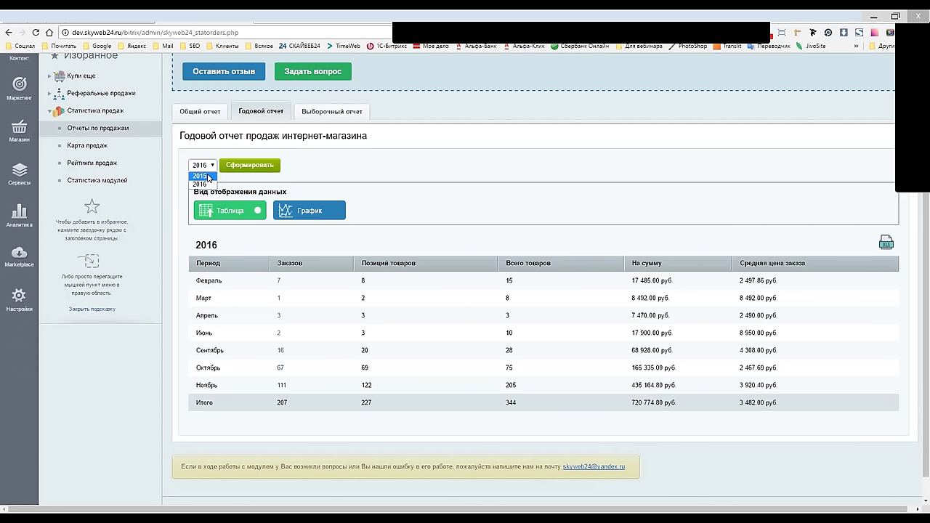
click(200, 176)
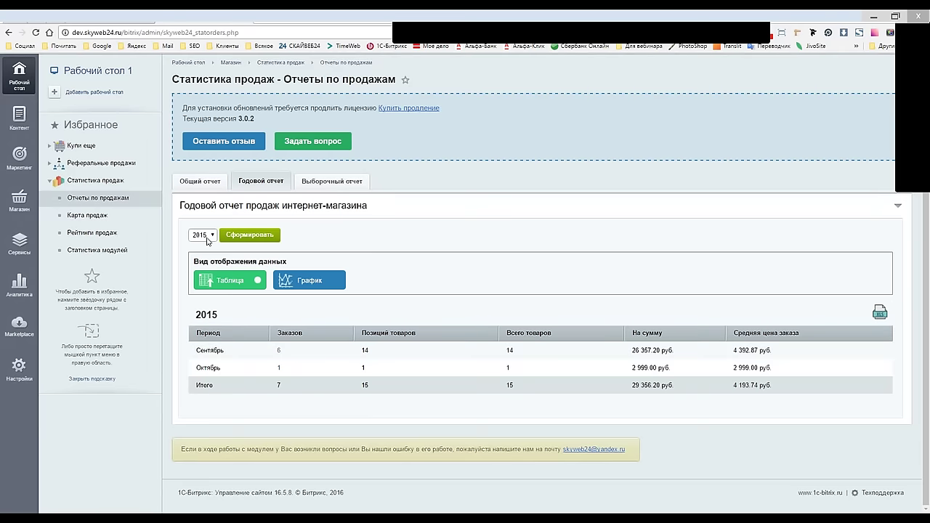
click(249, 235)
scroll(432, 242, down, 2)
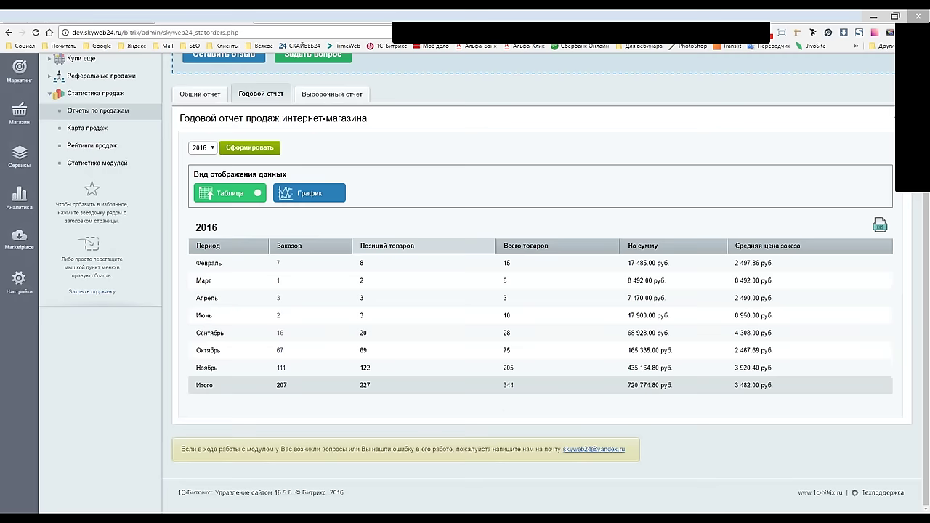
- Sort the 2016 monthly sales table by number of orders, and finally by amount in descending order
click(314, 251)
click(313, 250)
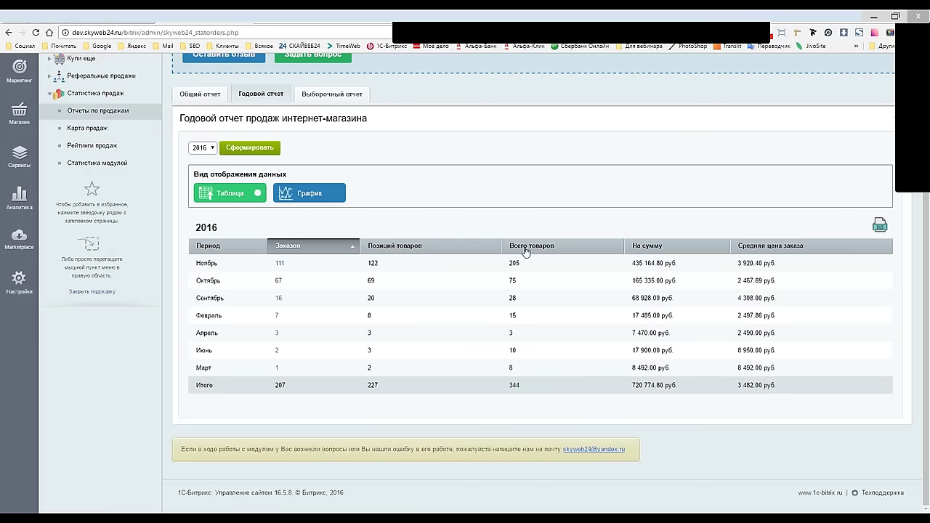
click(678, 249)
click(680, 251)
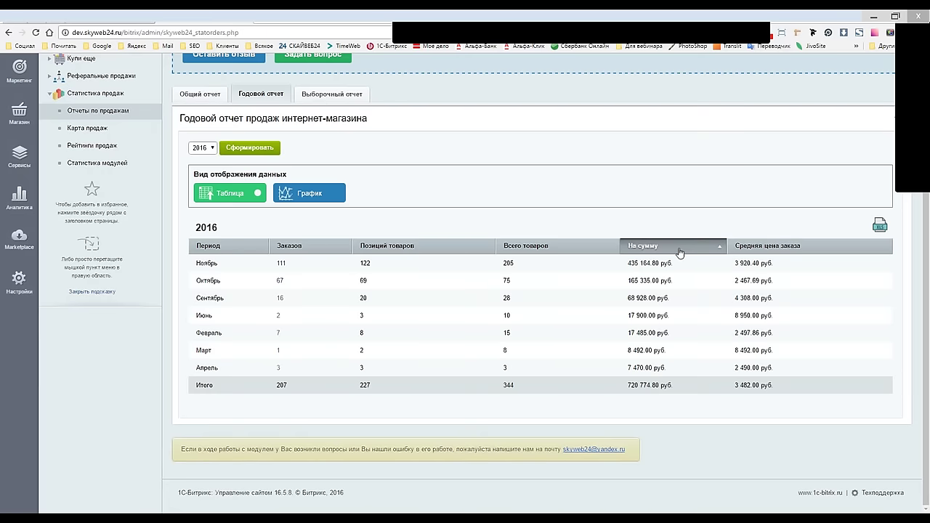
- Display the 2016 annual report as a graph and hide the «Заказов», «Товаров» and «На сумму» series
click(309, 195)
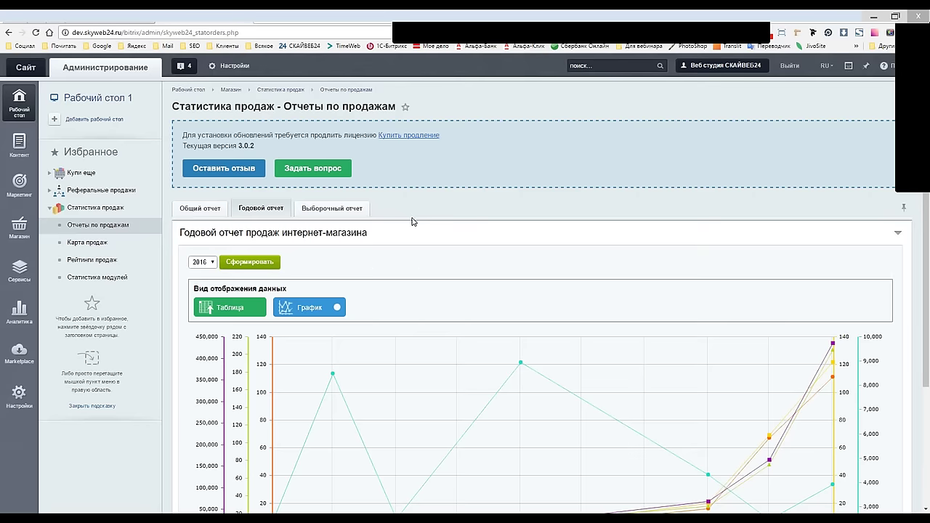
scroll(411, 221, down, 2)
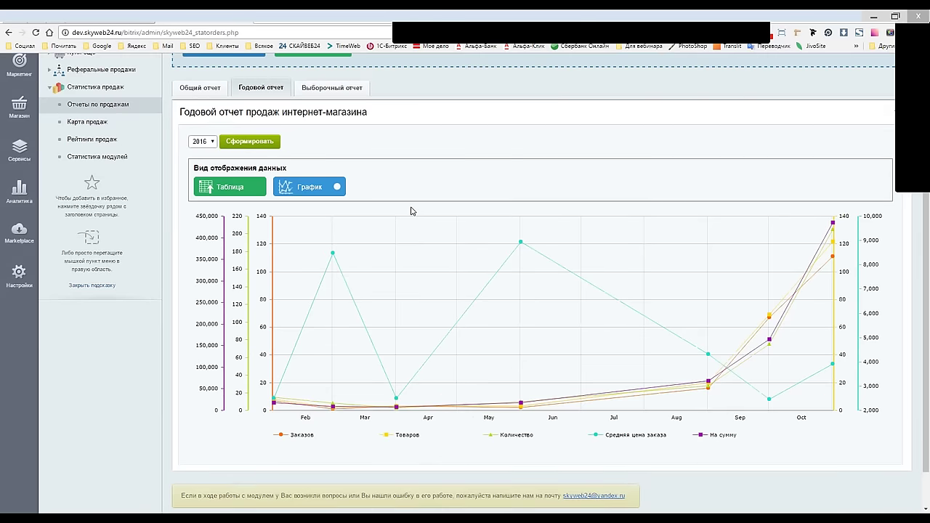
scroll(411, 211, down, 1)
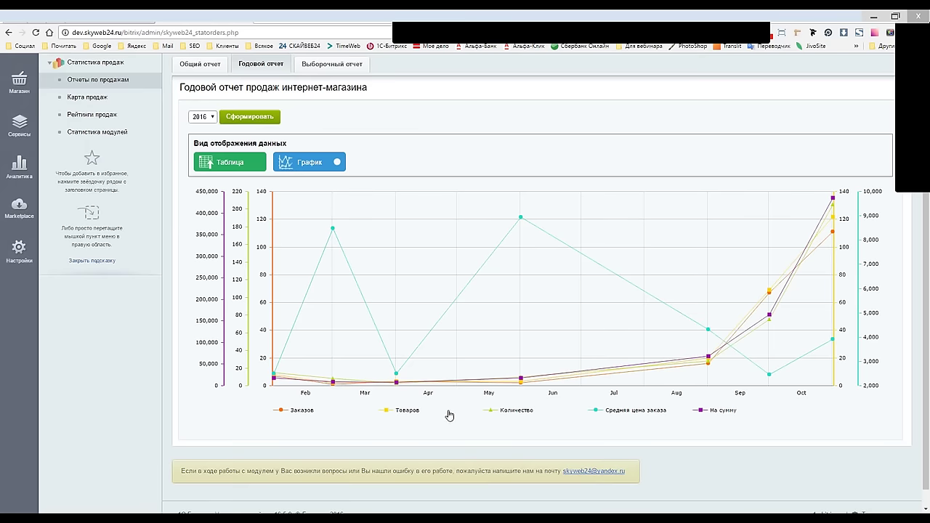
click(384, 411)
click(305, 411)
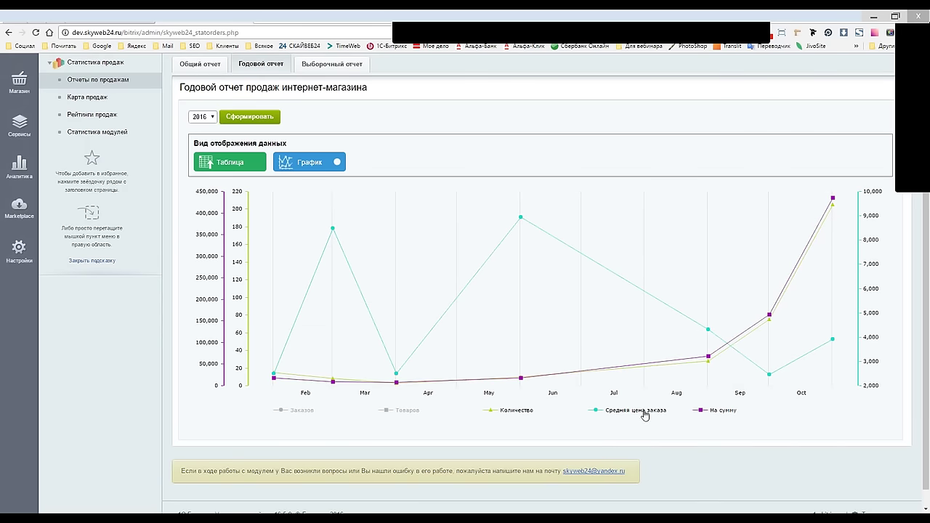
click(645, 414)
click(656, 414)
click(714, 413)
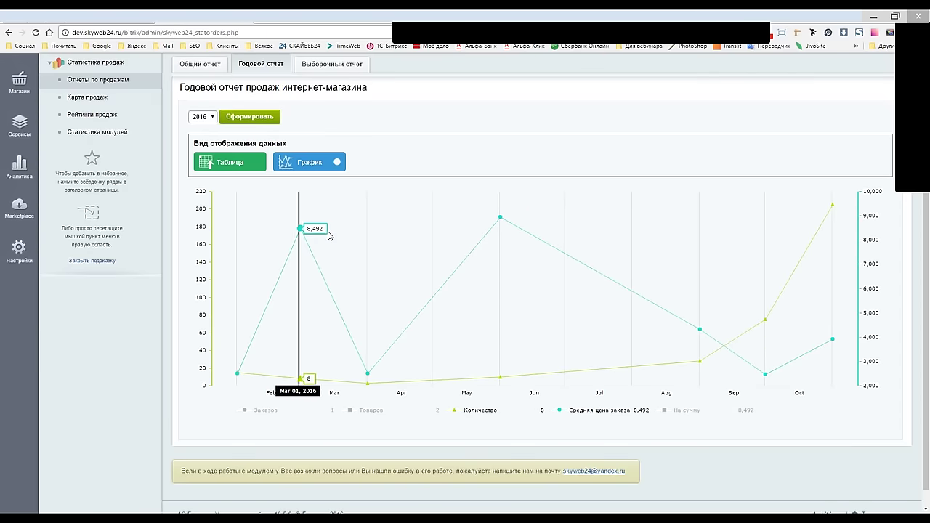
- Display the general sales report as charts and inspect the «Выполнен» and «Принят, ожидается оплата» slices of the all-time pie
click(199, 64)
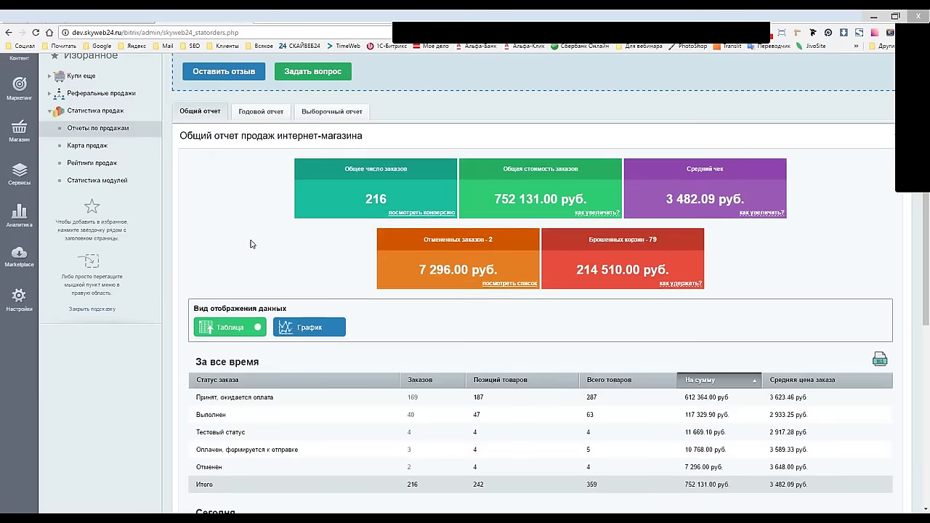
scroll(250, 243, down, 1)
click(308, 279)
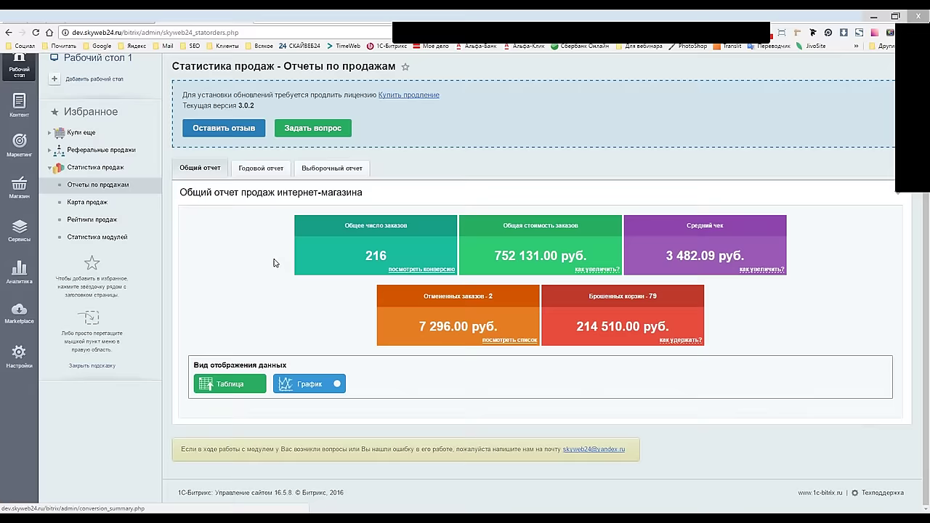
scroll(260, 286, down, 5)
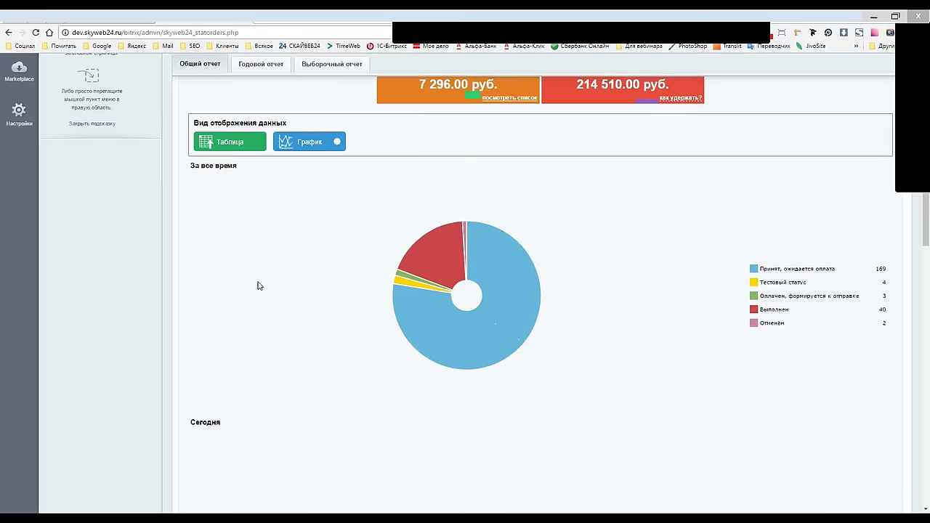
scroll(257, 286, down, 2)
scroll(264, 273, up, 2)
drag(209, 166, 237, 166)
mouse_move(445, 268)
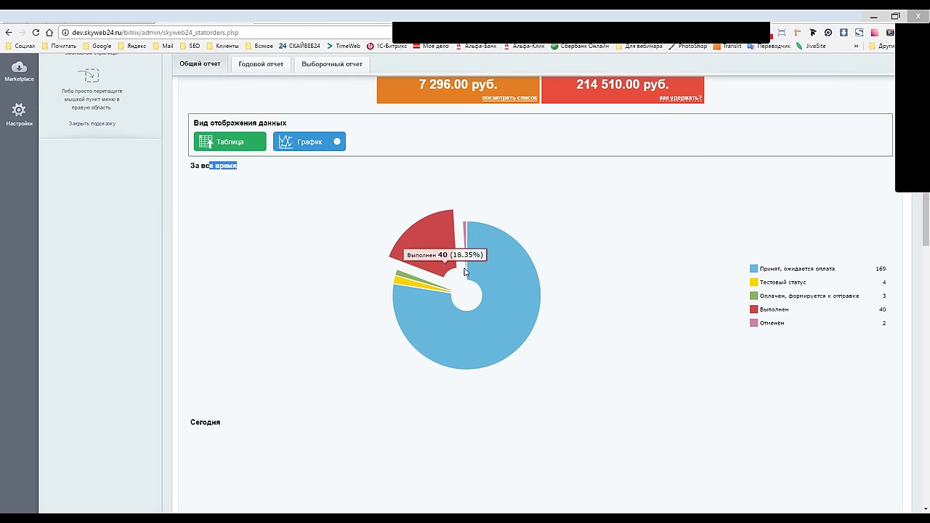
mouse_move(491, 255)
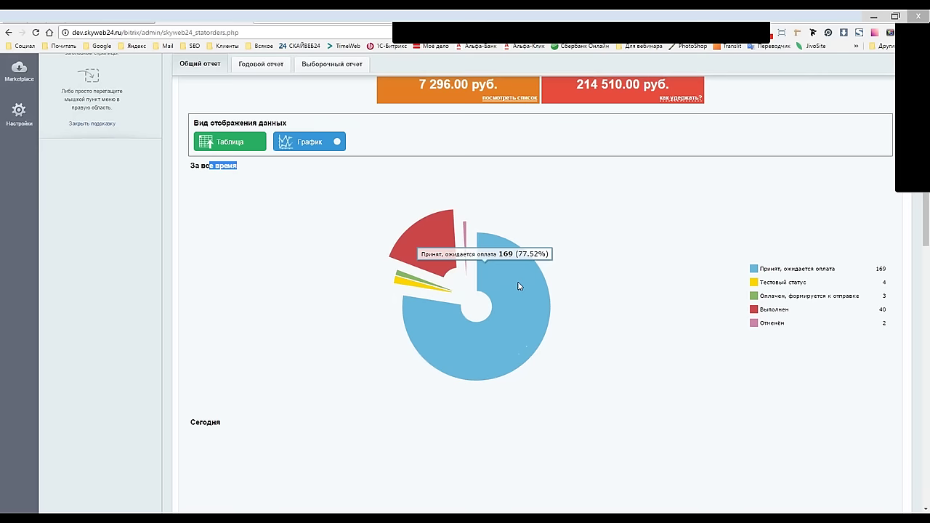
- Exclude «Тестовый статус» from the all-time pie chart and check the share of the «Принят, ожидается оплата» slice
click(795, 284)
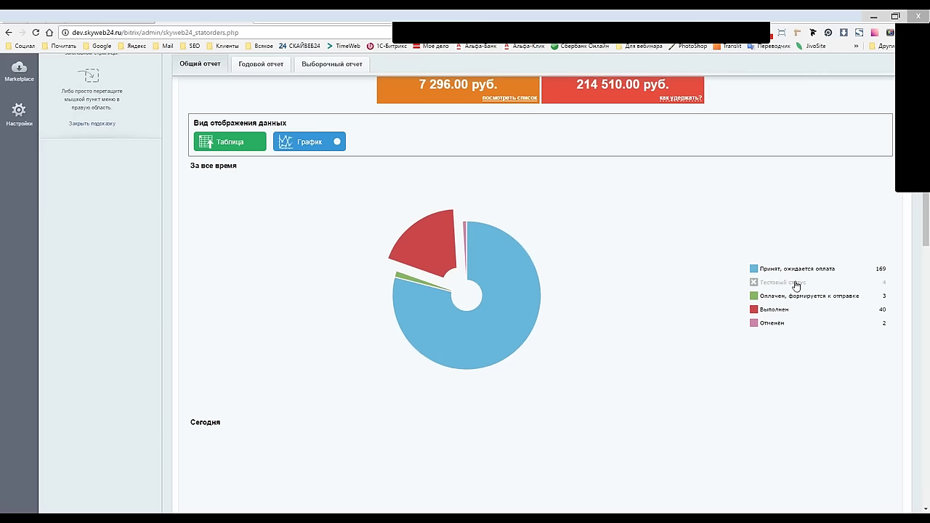
mouse_move(509, 269)
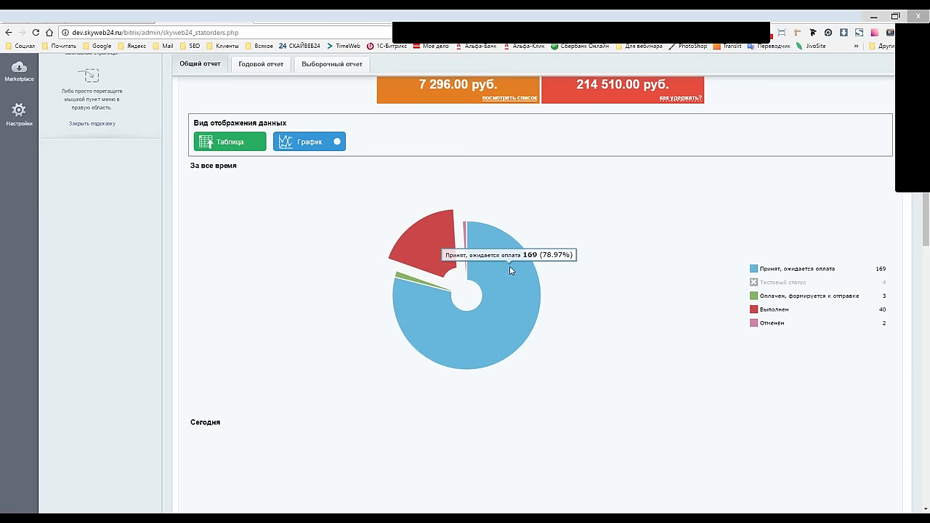
scroll(715, 325, down, 3)
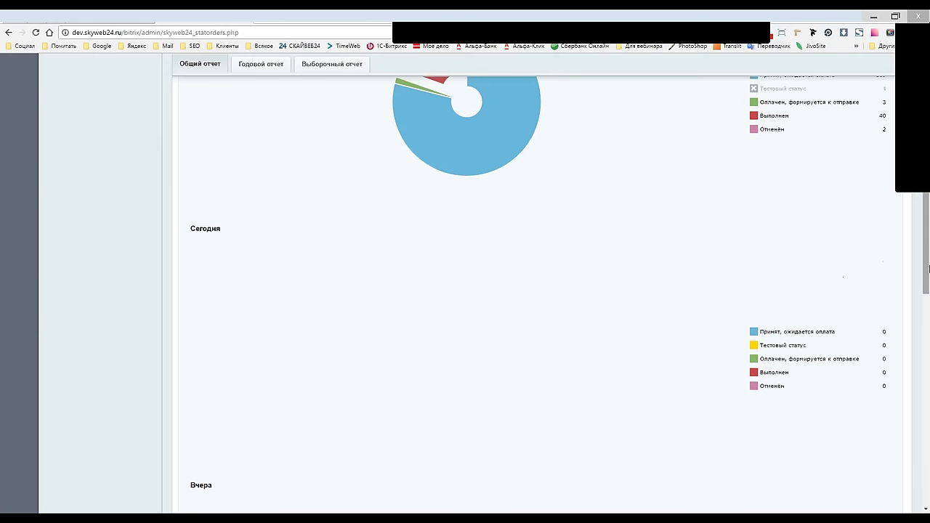
- Generate a selective sales report for the last month with daily detail and the order status «Выполнен»
scroll(461, 272, up, 5)
scroll(461, 272, up, 5)
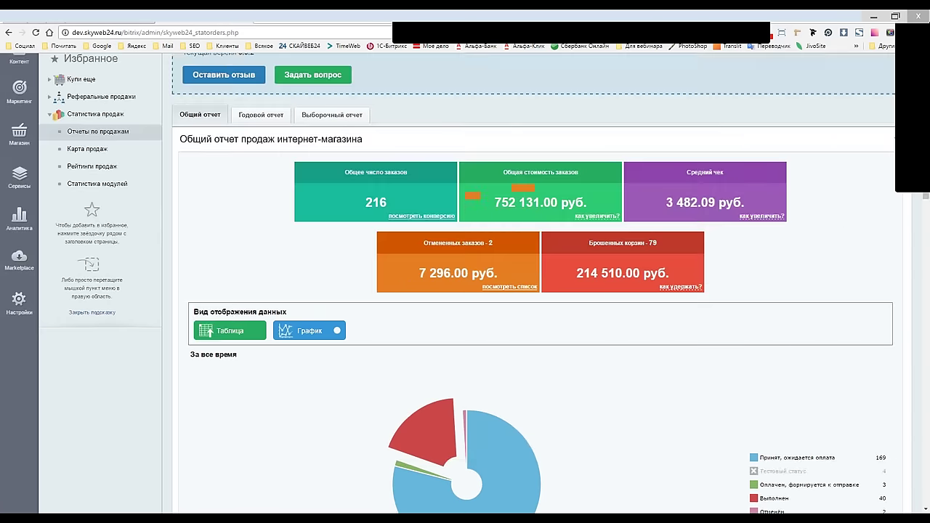
click(332, 208)
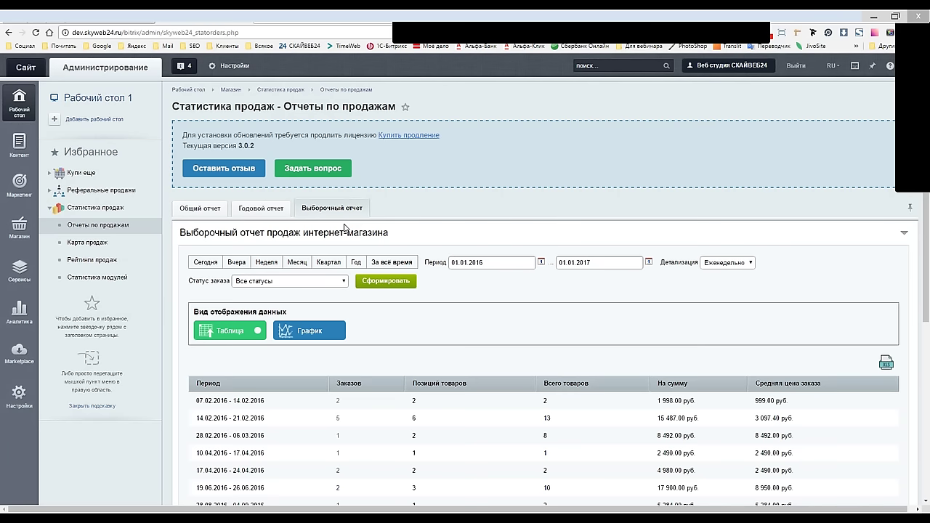
click(297, 264)
click(716, 263)
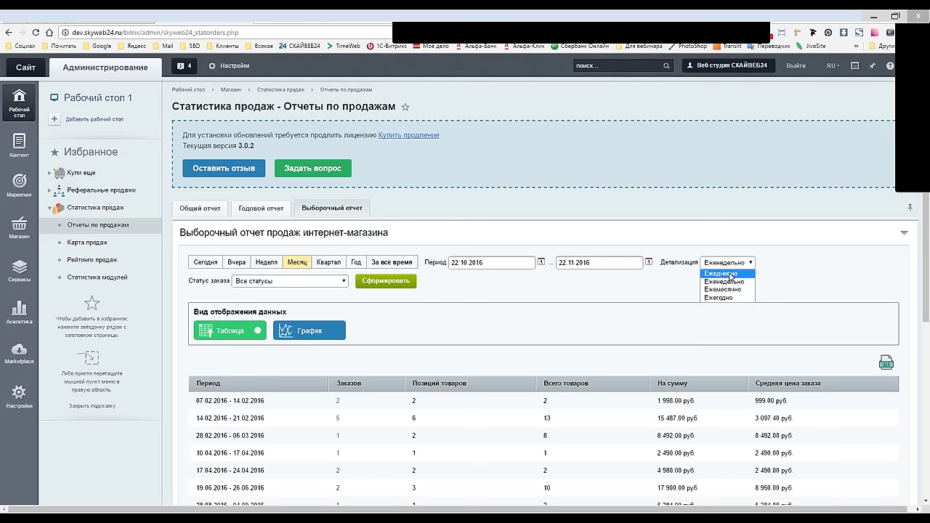
click(729, 274)
click(290, 281)
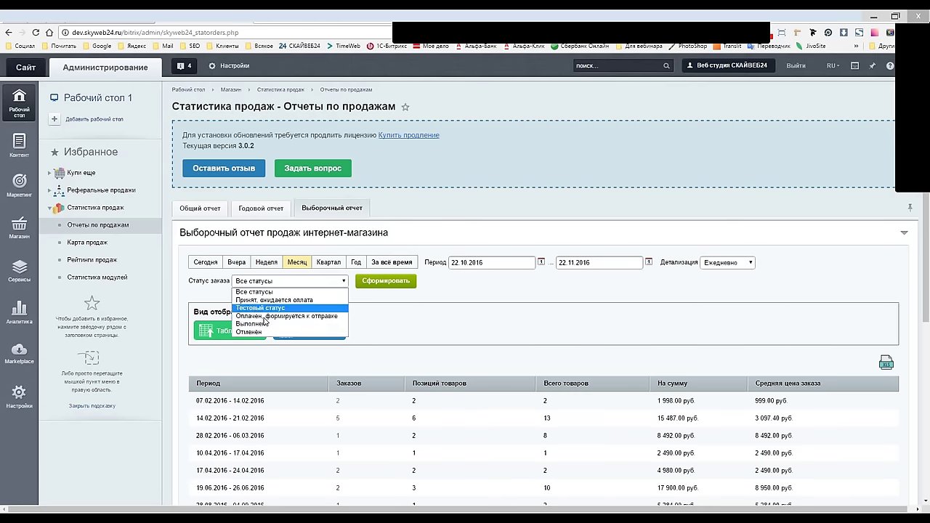
click(262, 330)
click(385, 281)
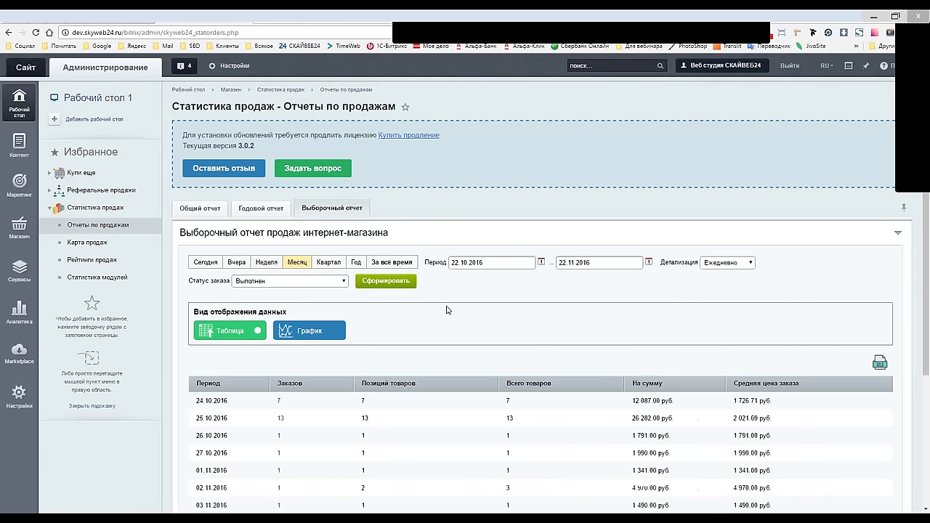
- Sort the selective report's daily sales table by amount in descending order
scroll(445, 313, down, 2)
drag(194, 255, 230, 256)
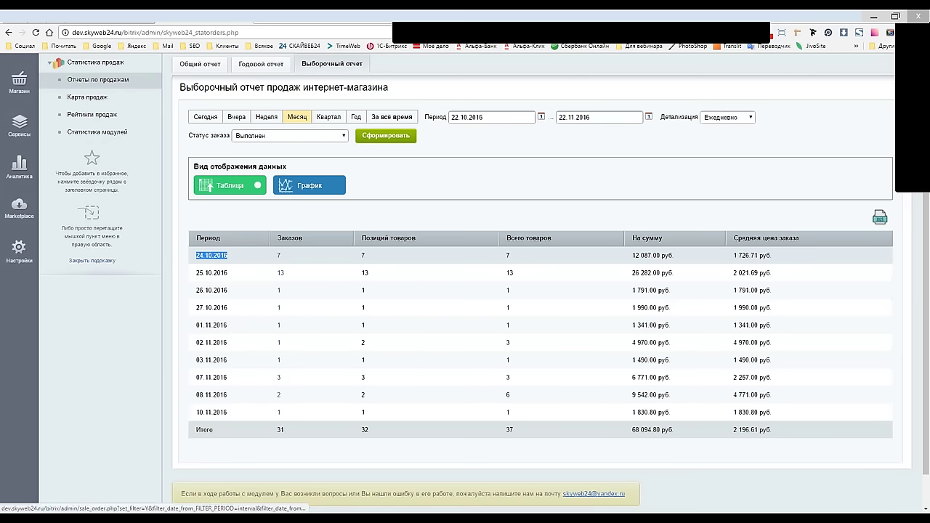
click(654, 240)
click(654, 242)
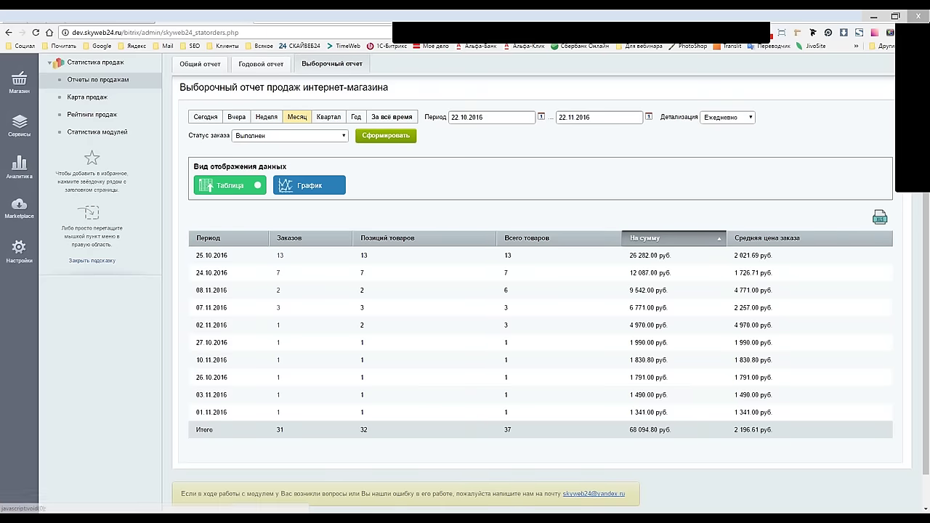
- Display the selective report of completed orders as a graph and view its daily series
click(309, 187)
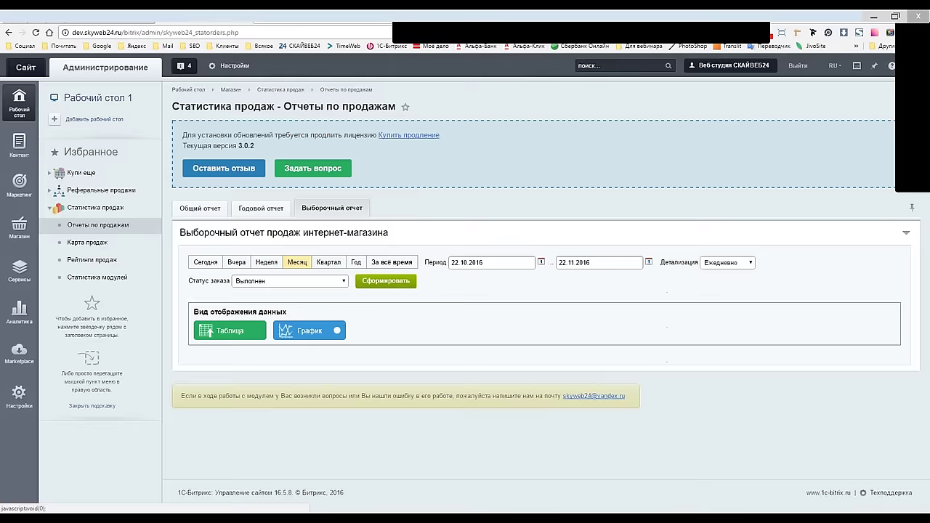
scroll(384, 331, down, 2)
scroll(385, 325, down, 1)
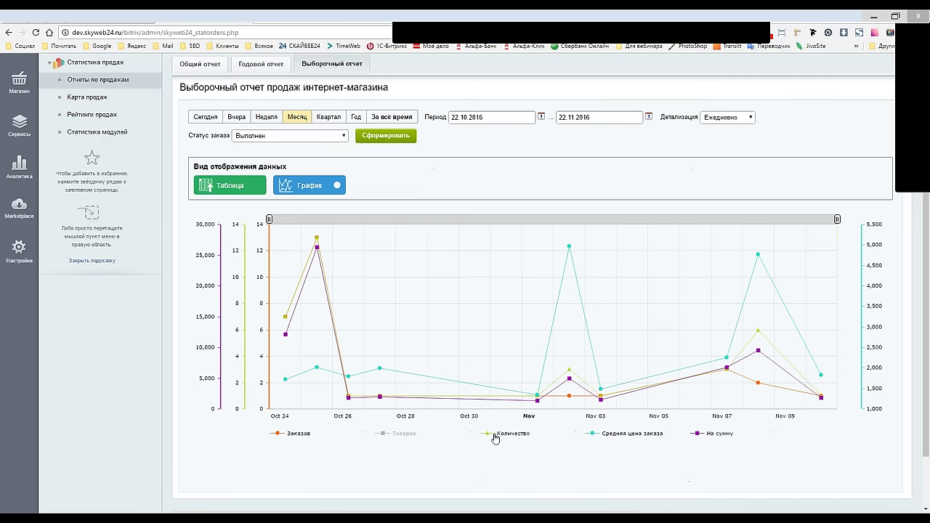
- Hide the «Количество» series on the selective report graph, compare the remaining series and restore it
click(490, 433)
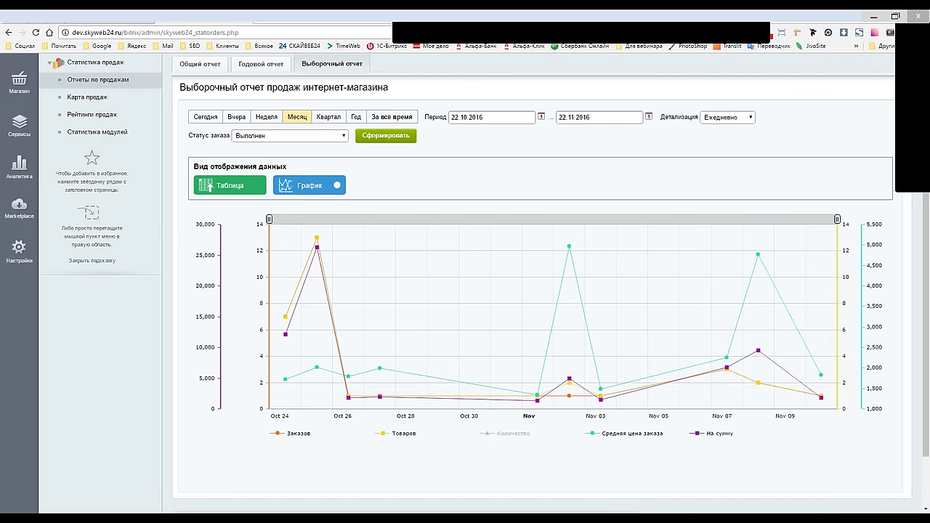
click(501, 434)
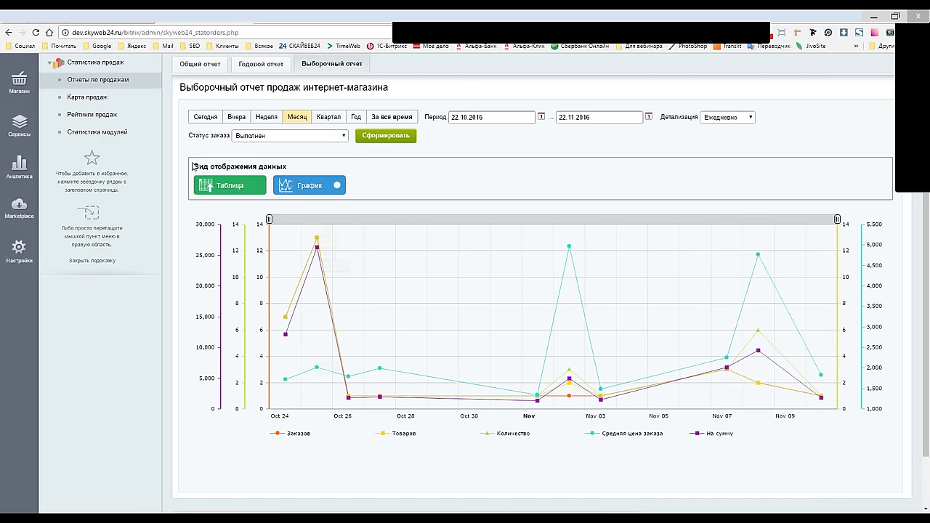
- Open the sales map section on the dev.skyweb24.ru site and look over its filters and order clusters
scroll(193, 167, up, 3)
key(F5)
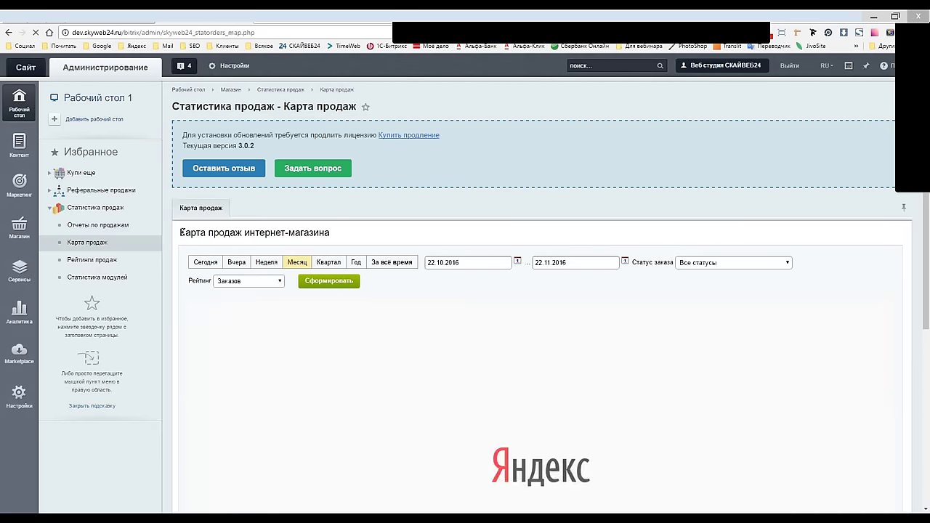
scroll(174, 193, down, 2)
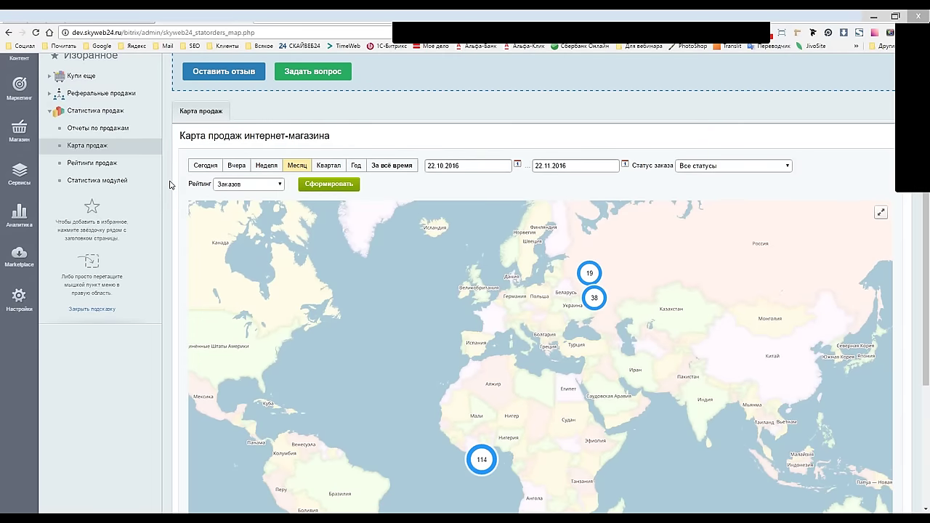
scroll(170, 185, up, 2)
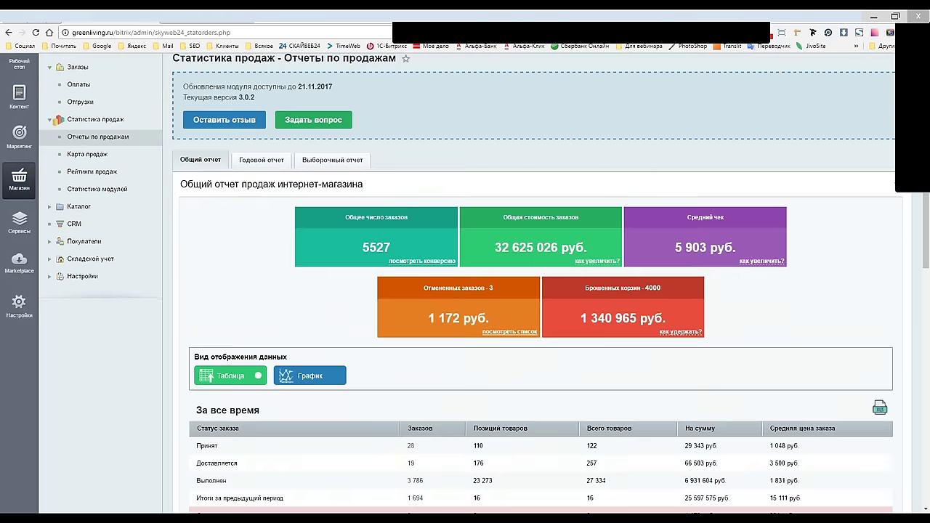
- Open the sales map on the greenliving.ru site and set its period to «За всё время»
click(87, 154)
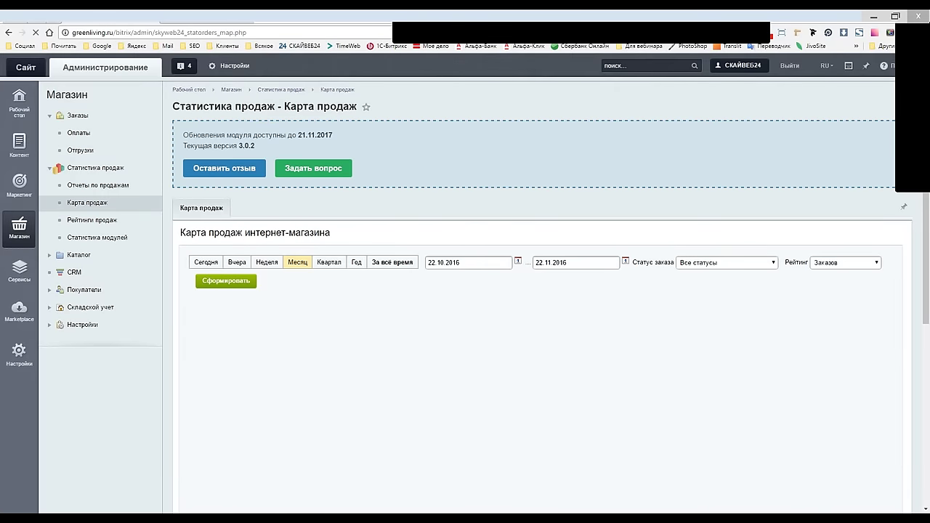
click(385, 262)
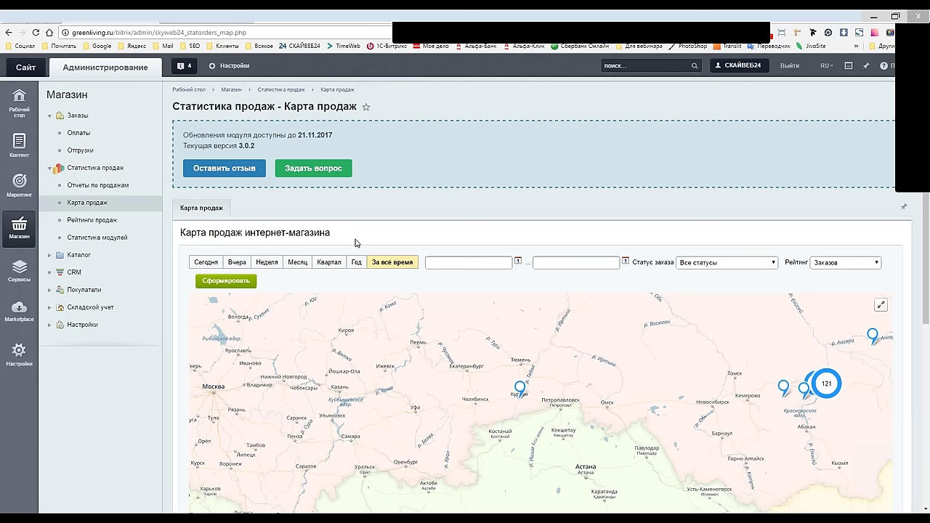
key(F5)
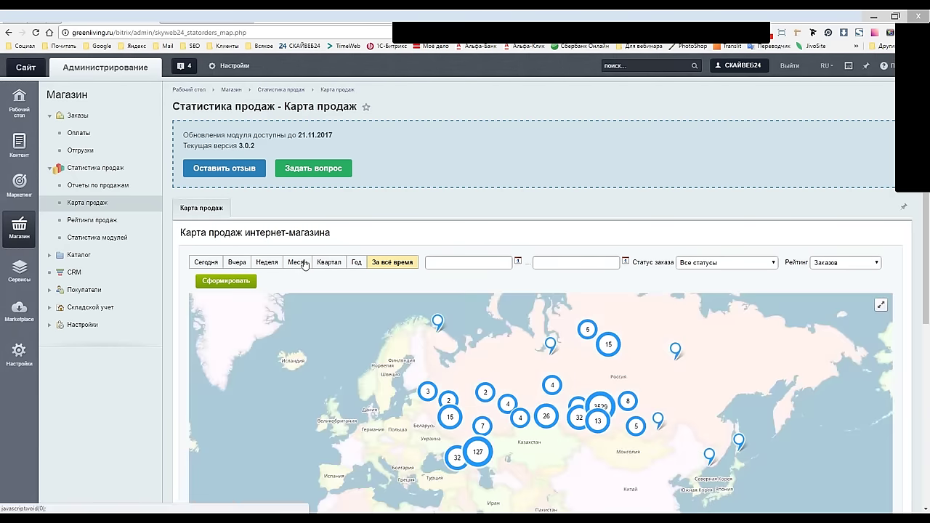
- Review the available order status and rating options of the sales map, keeping «Все статусы» and «Заказов»
click(705, 262)
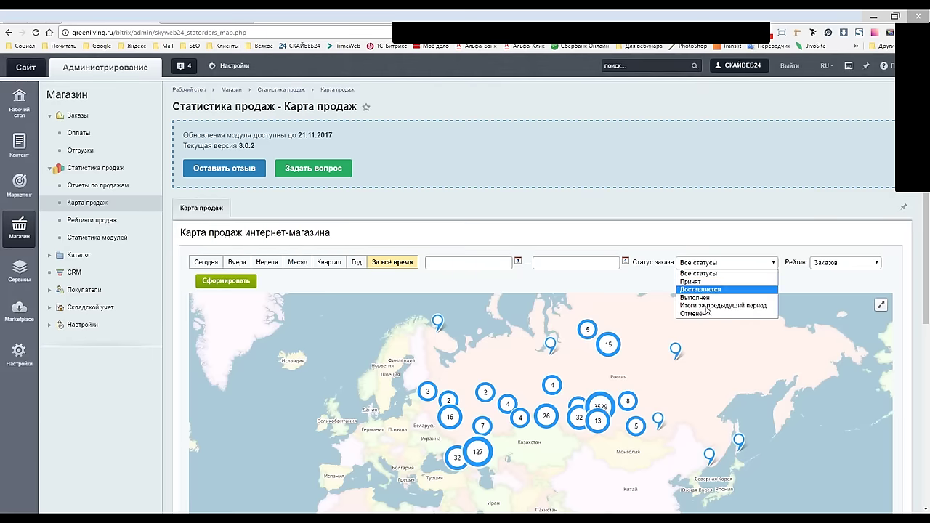
click(831, 264)
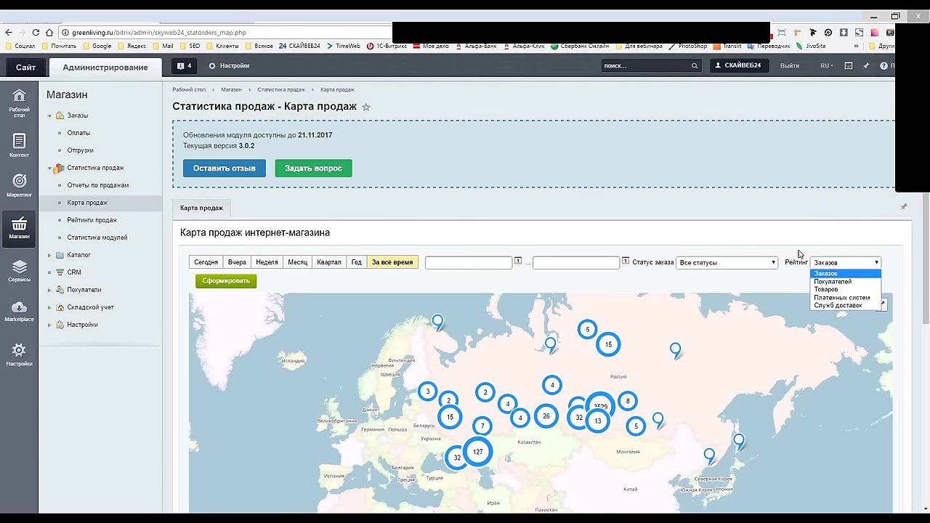
click(799, 253)
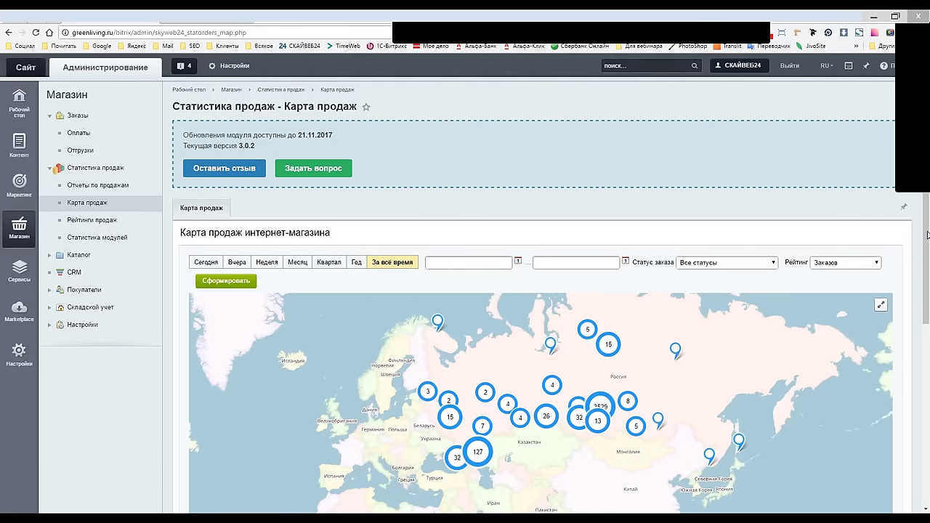
- Open the four-order cluster north of Kazakhstan on the map, read its second order's details and close the balloon
drag(927, 251, 920, 288)
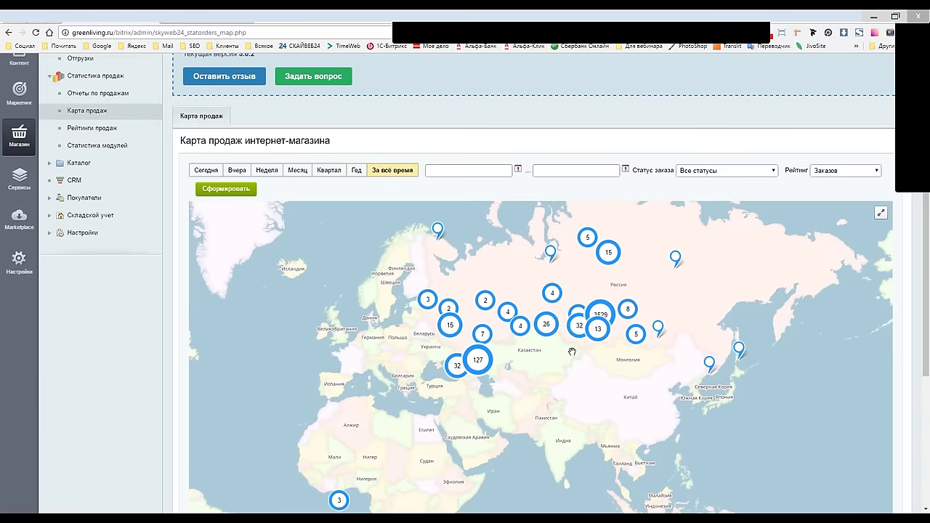
click(521, 326)
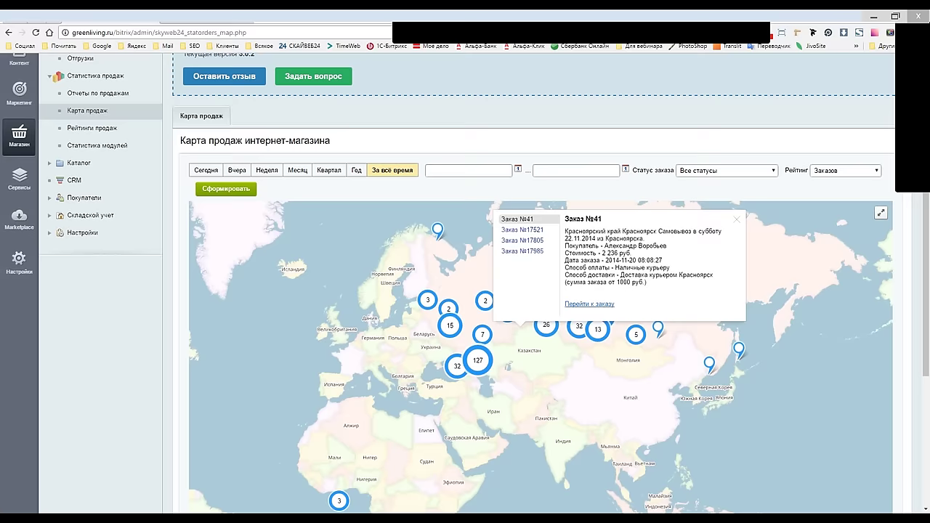
click(535, 239)
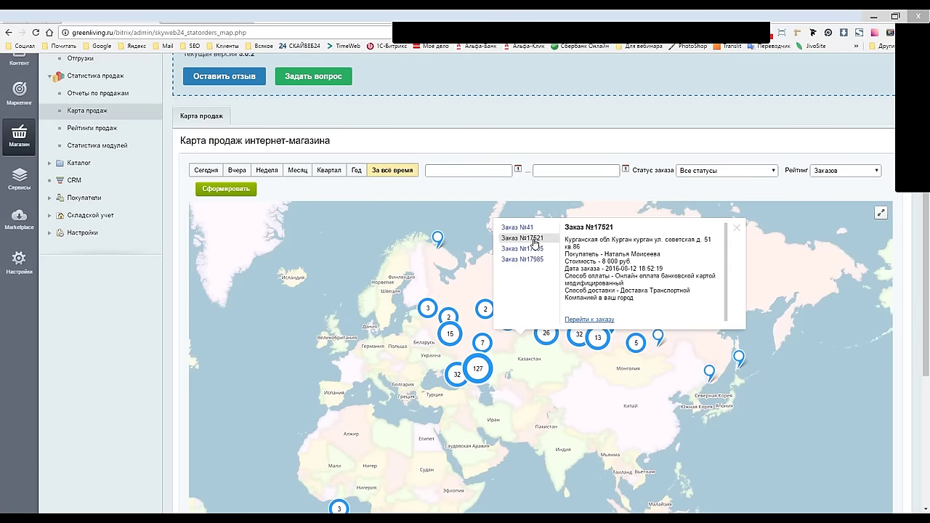
drag(571, 239, 633, 298)
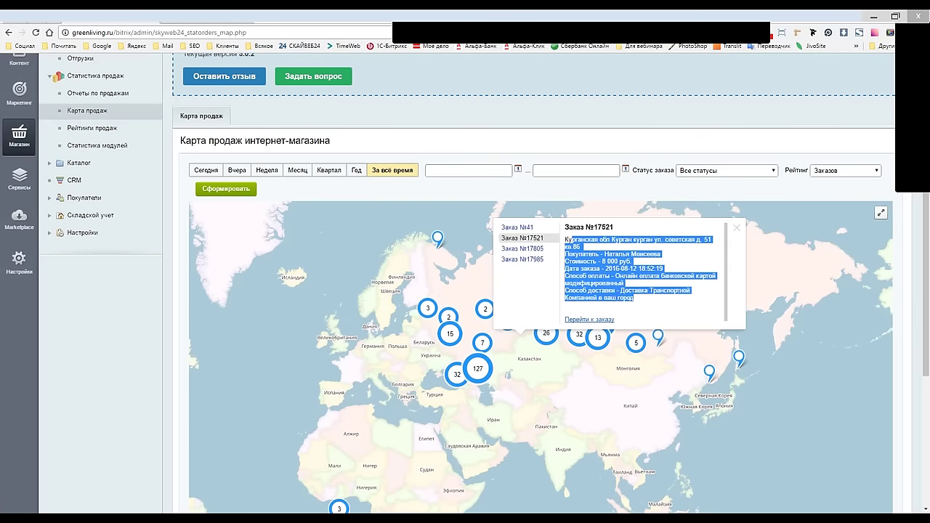
click(633, 298)
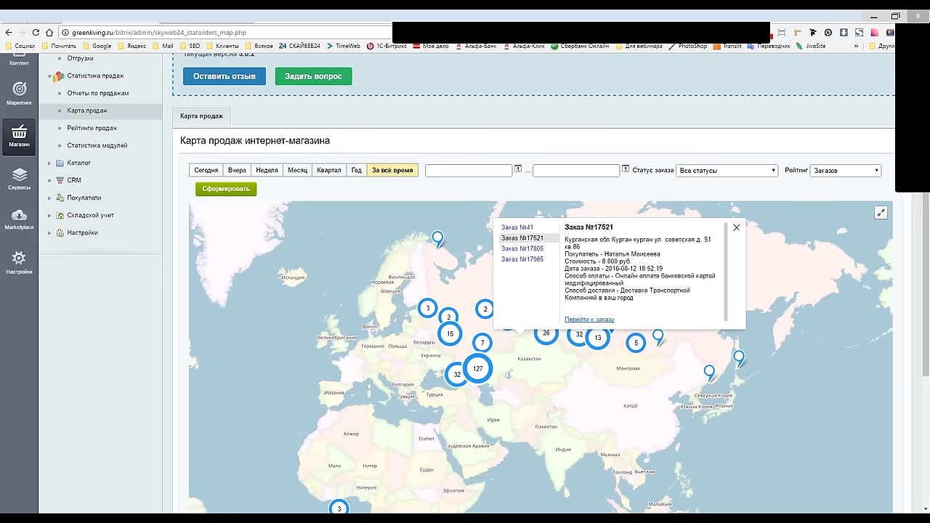
click(735, 227)
- Examine how orders are distributed around Krasnoyarsk on the sales map, from regional down to city scale
scroll(535, 343, up, 1)
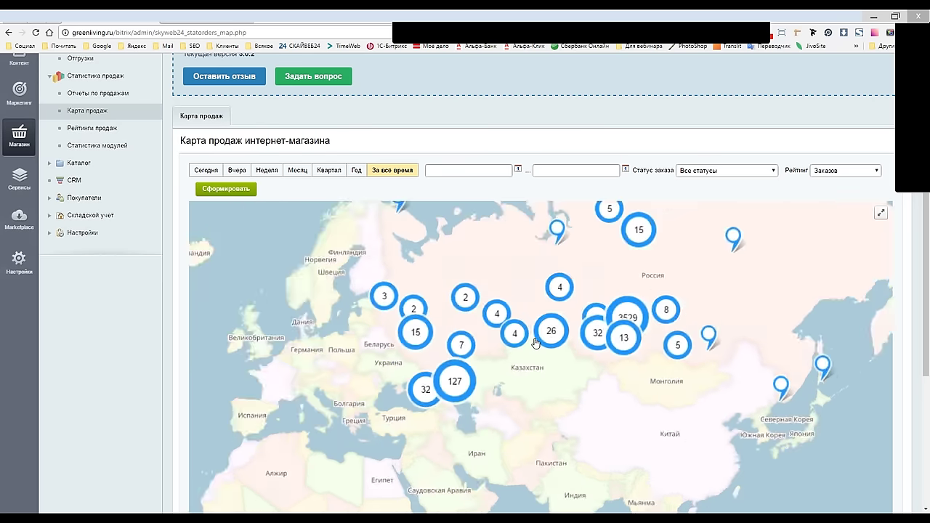
scroll(666, 305, up, 1)
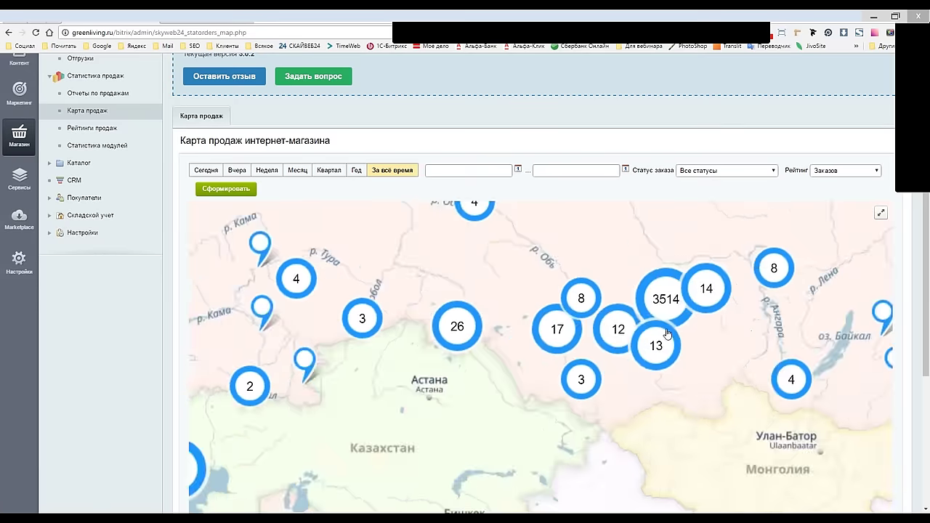
scroll(670, 302, up, 1)
scroll(670, 301, up, 1)
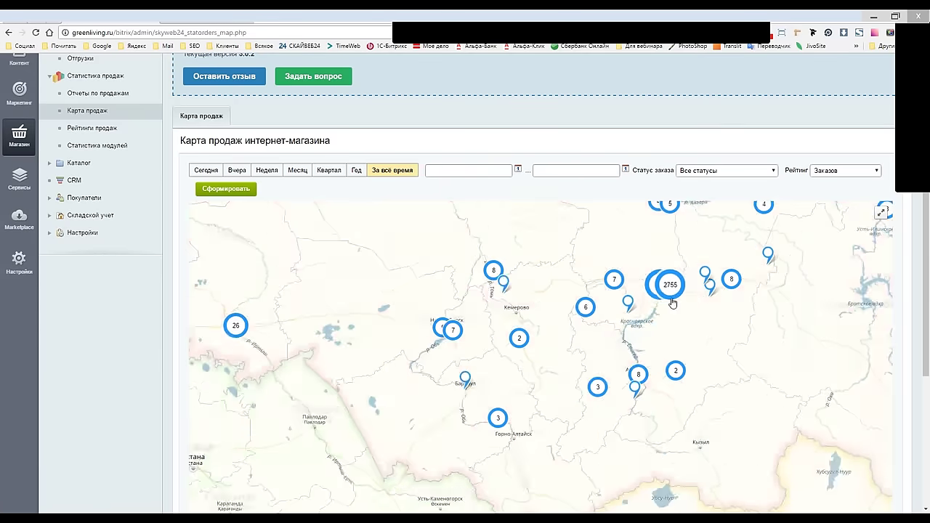
scroll(658, 277, up, 1)
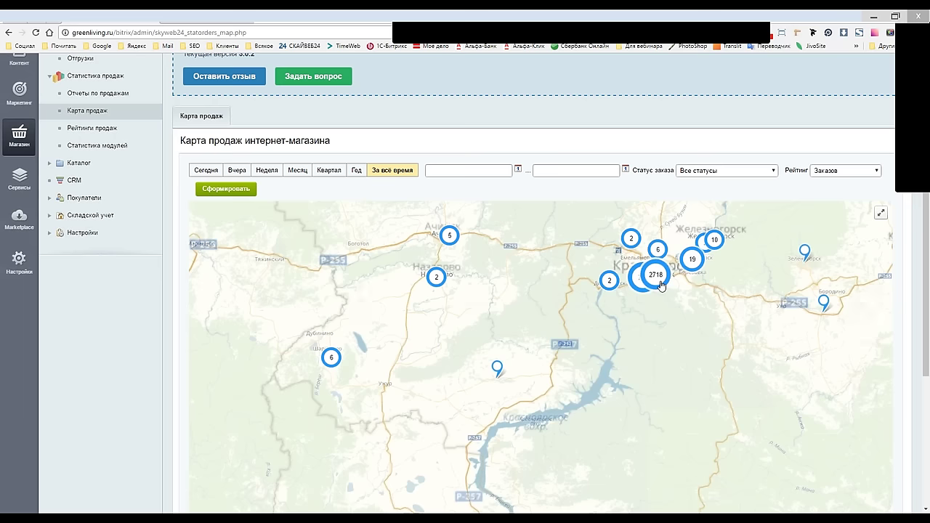
scroll(661, 285, up, 1)
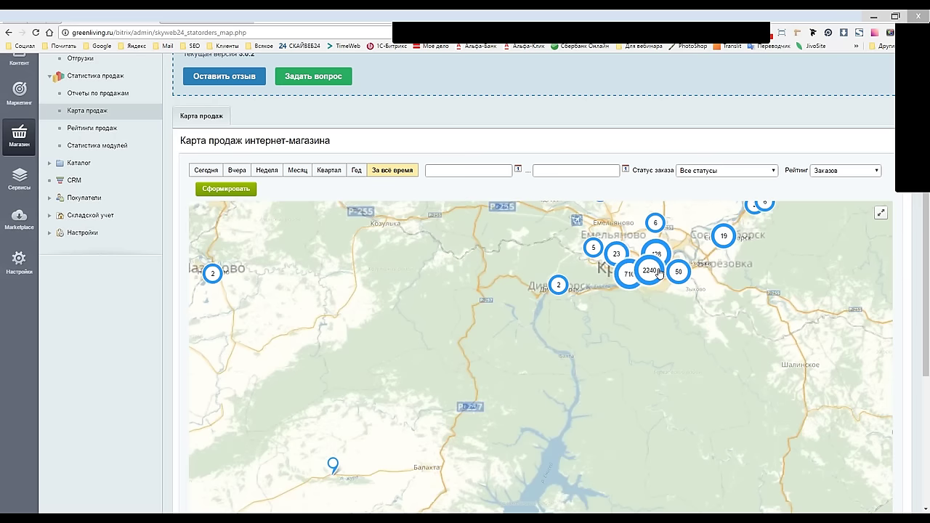
scroll(659, 273, up, 1)
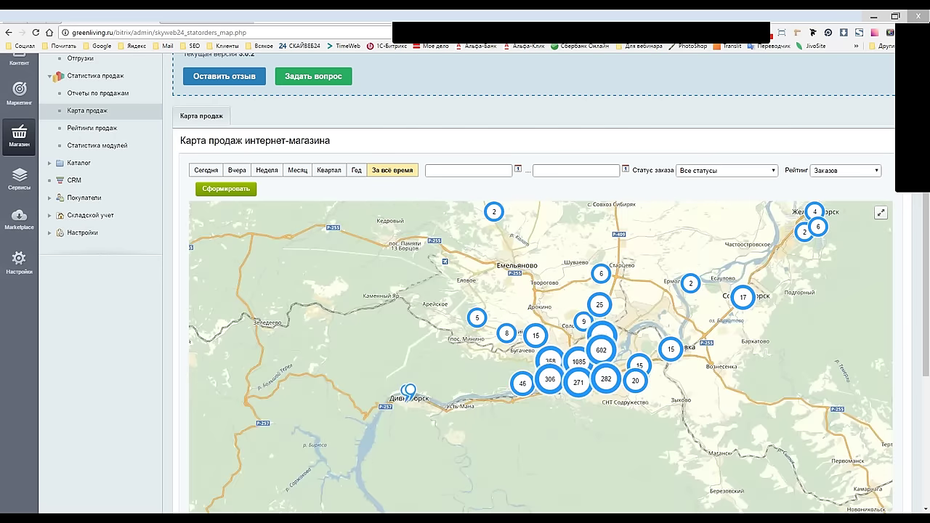
scroll(549, 372, up, 1)
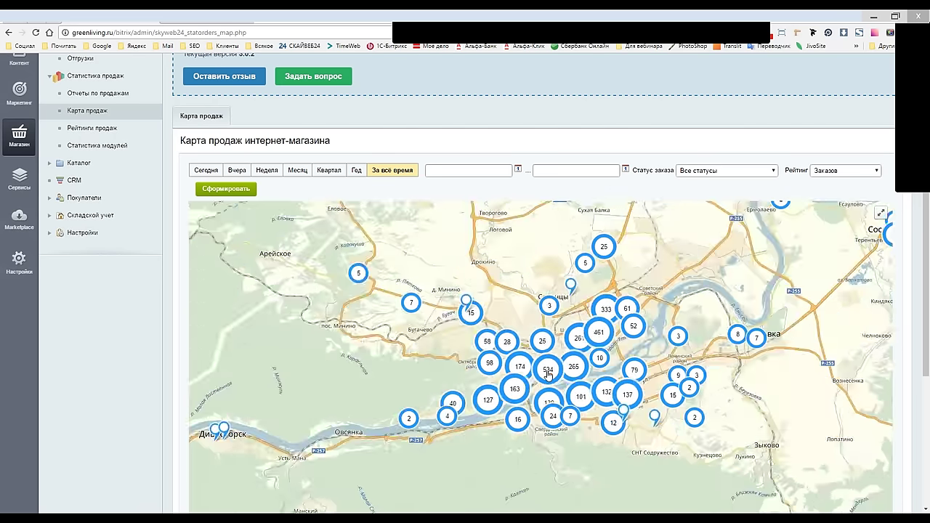
- Open the 534-order cluster in Krasnoyarsk, browse several orders in its list and close the balloon
click(548, 372)
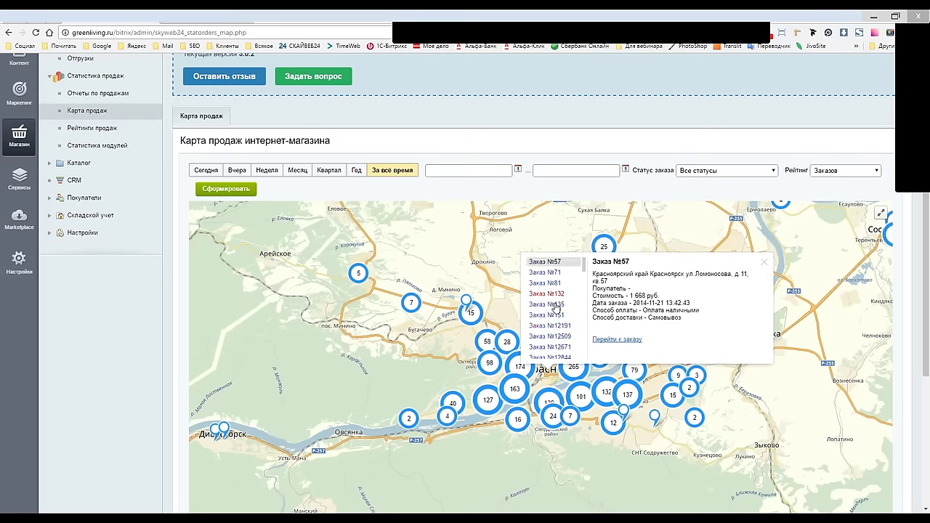
click(547, 294)
click(550, 325)
drag(585, 271, 583, 311)
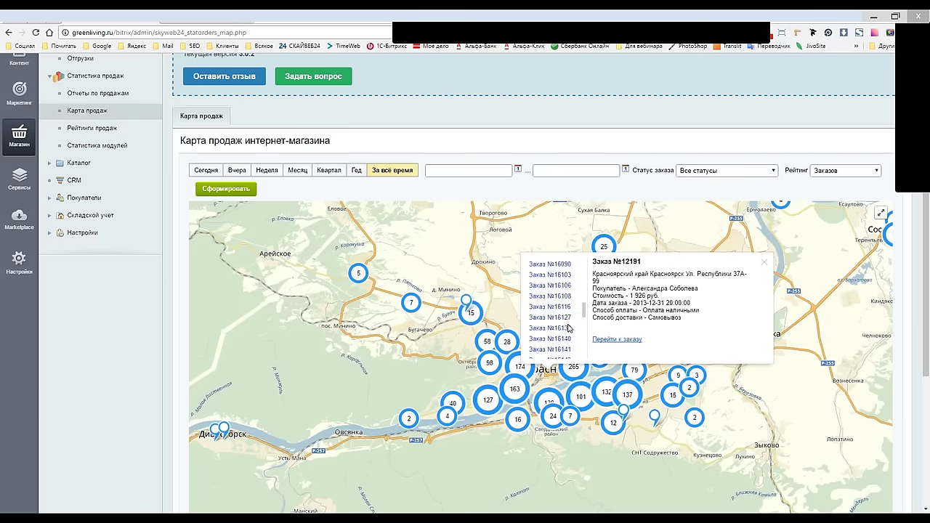
click(550, 317)
click(547, 385)
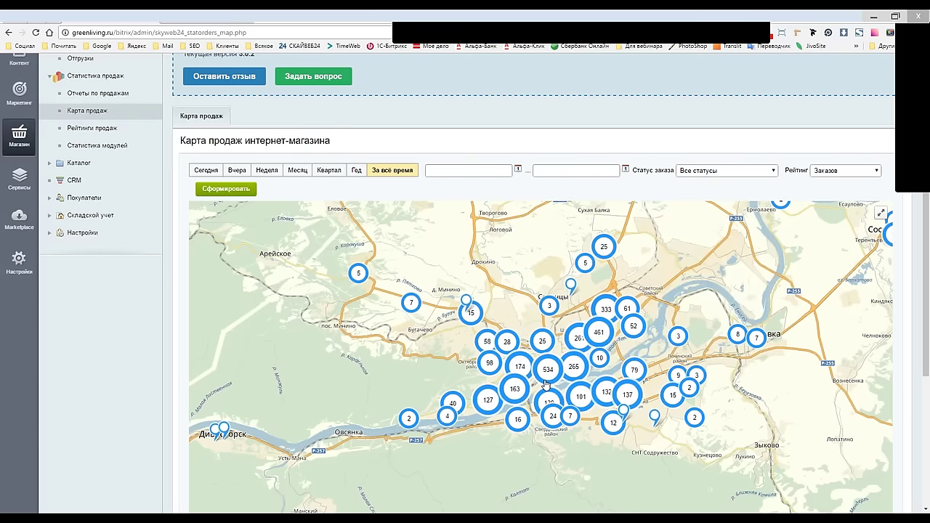
- Examine the central Krasnoyarsk orders at street level and open the single order marker on ул. Парижской Коммуны
scroll(546, 385, up, 2)
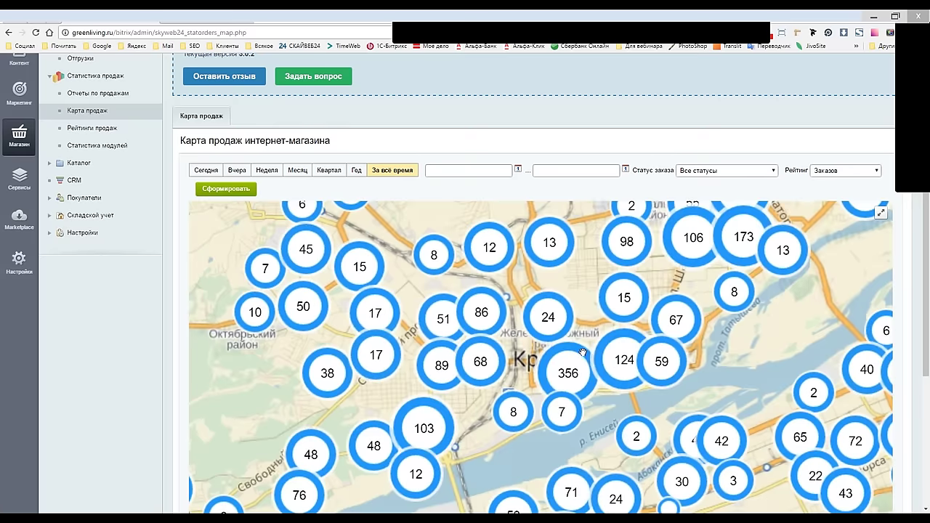
scroll(593, 358, up, 2)
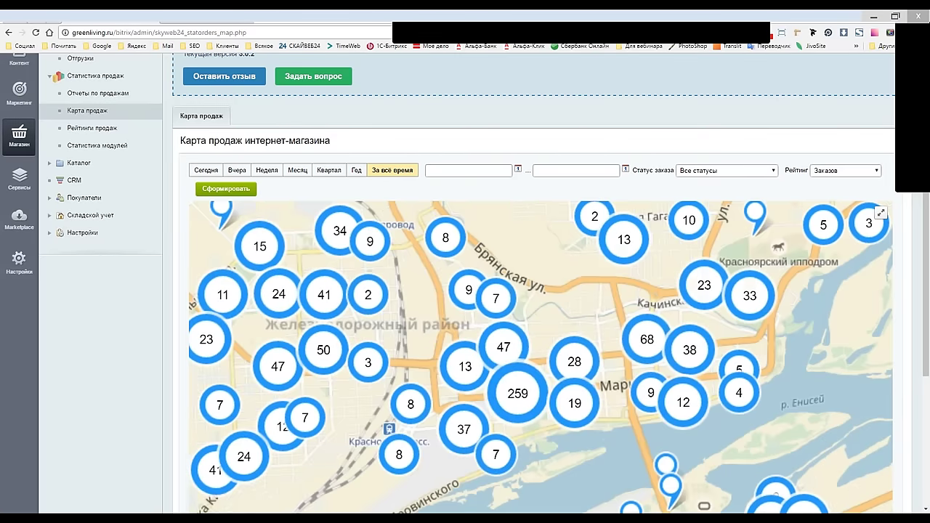
scroll(683, 361, up, 1)
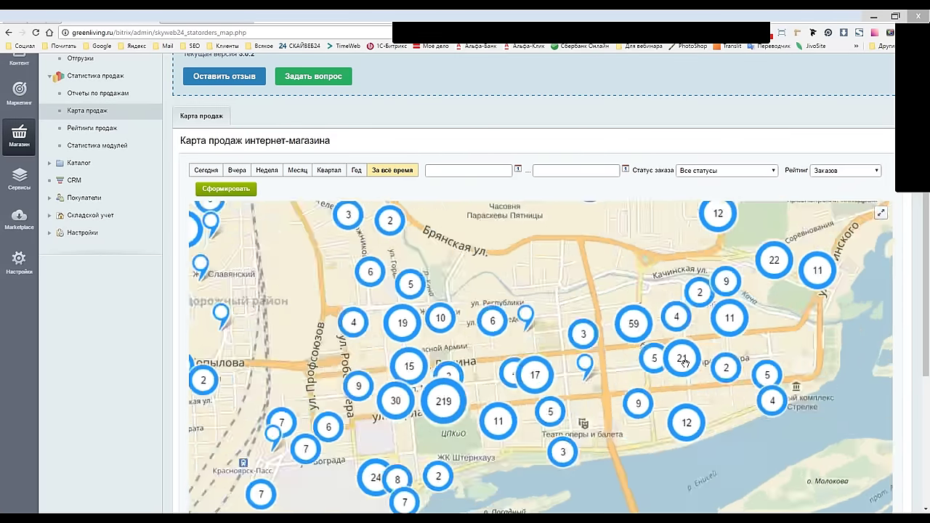
scroll(683, 362, up, 4)
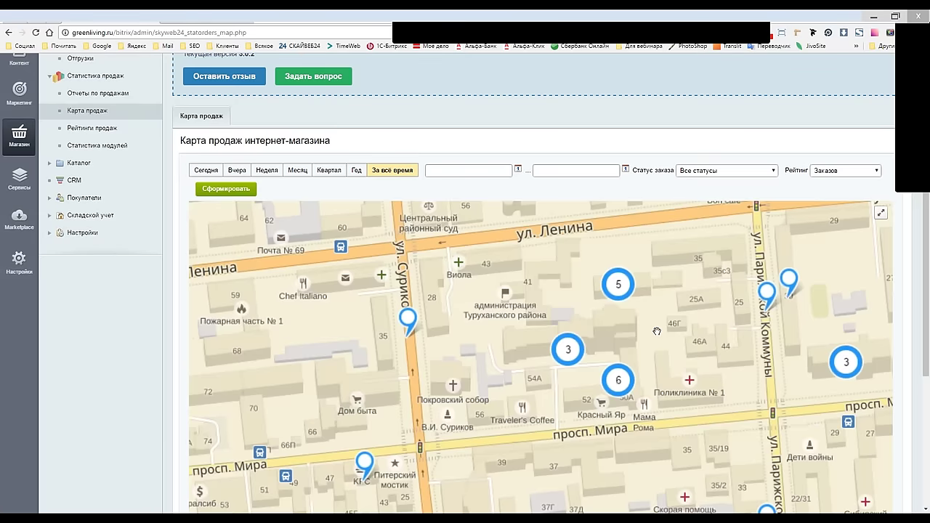
click(762, 303)
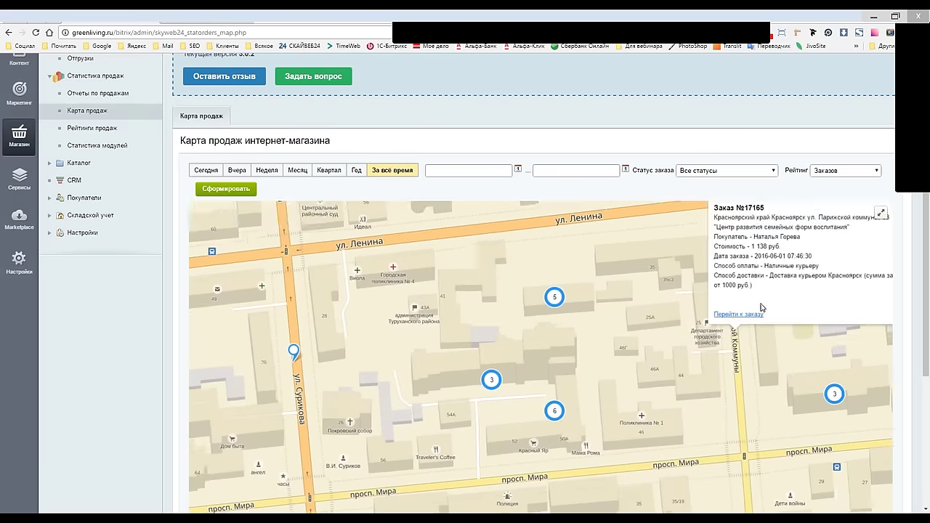
- Open the five-order cluster just south of ул. Ленина, view its last listed order and close the balloon
drag(566, 294, 520, 314)
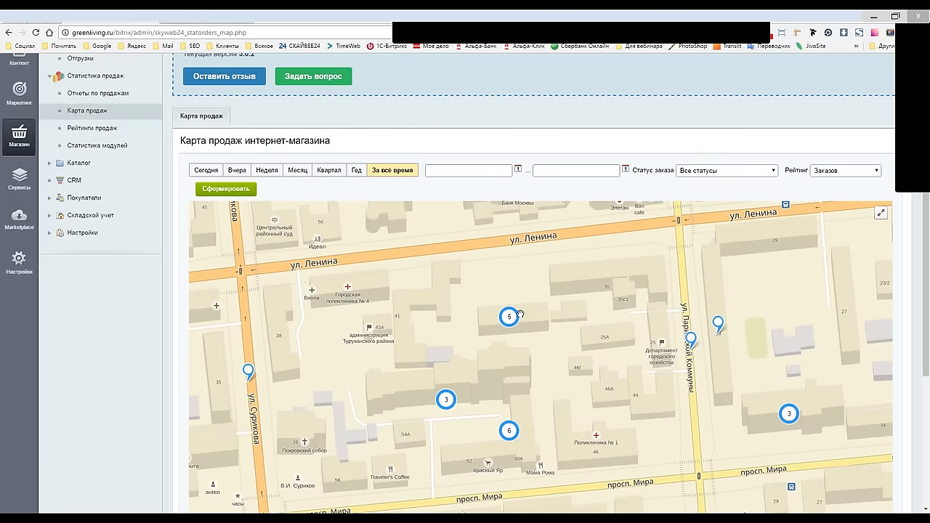
click(510, 316)
click(511, 252)
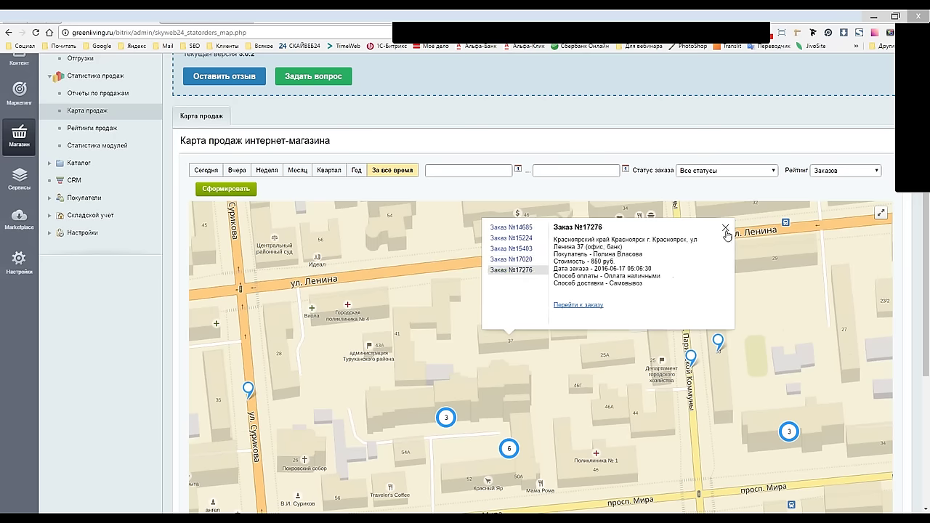
click(725, 229)
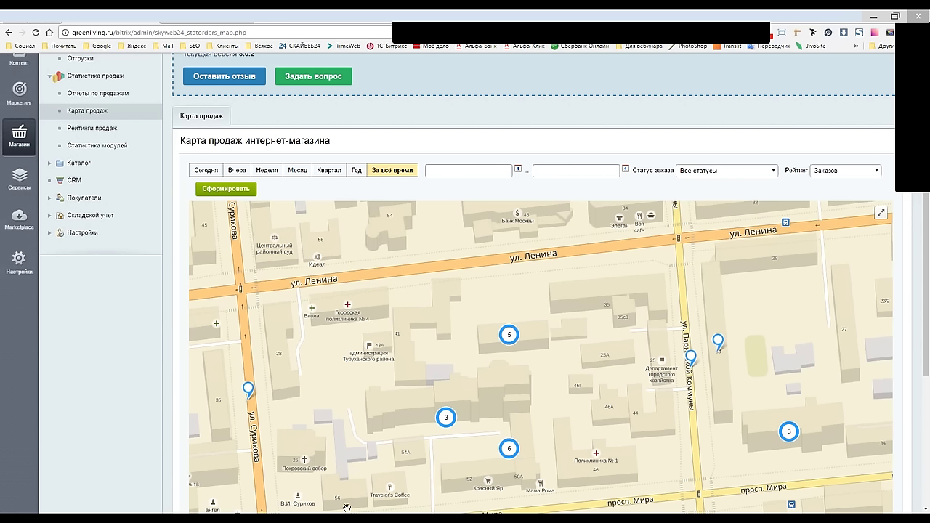
- Switch to the «Статистика продаж.pptx» presentation in PowerPoint
key(alt+Tab)
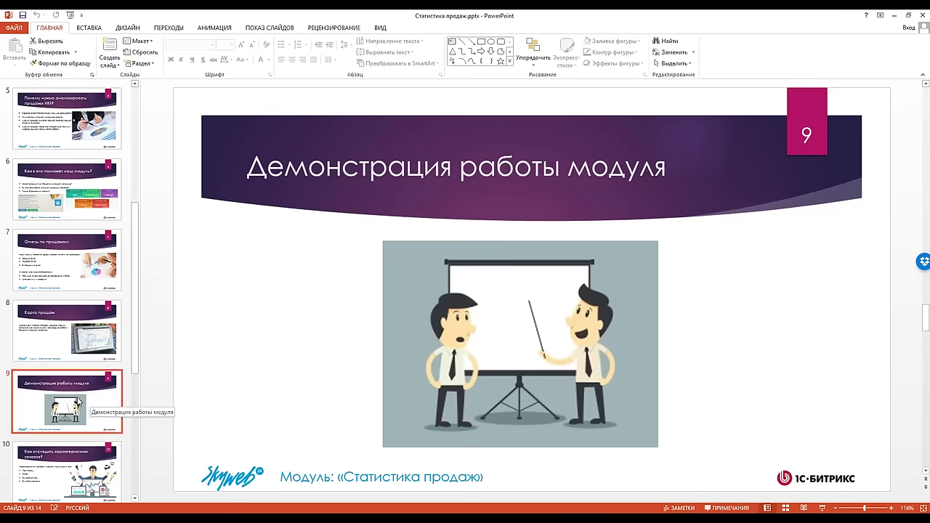
- Advance the presentation to slide 10, «Как отследить характеристики заказов?»
key(Down)
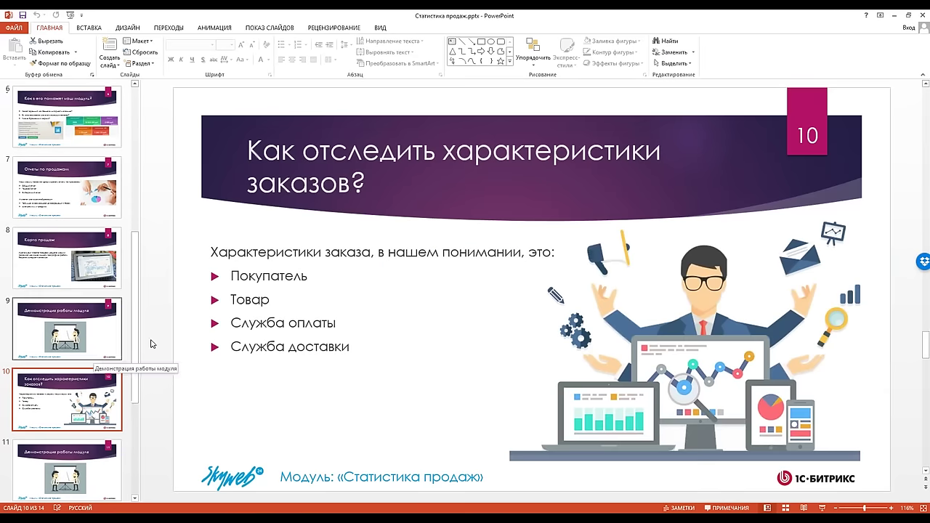
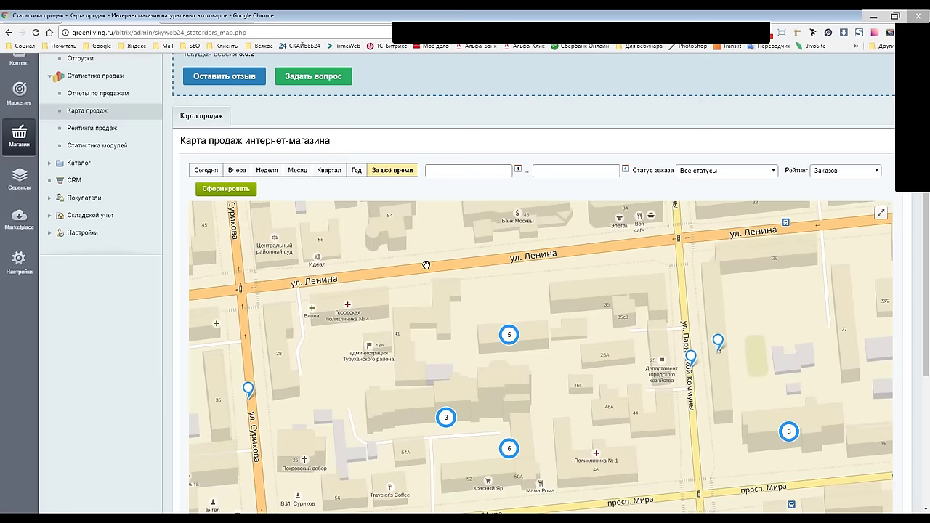
- Switch to the Chrome store admin, open «Рейтинги продаж» and generate the buyer rating for «Квартал» with order status «Выполнен»
click(92, 128)
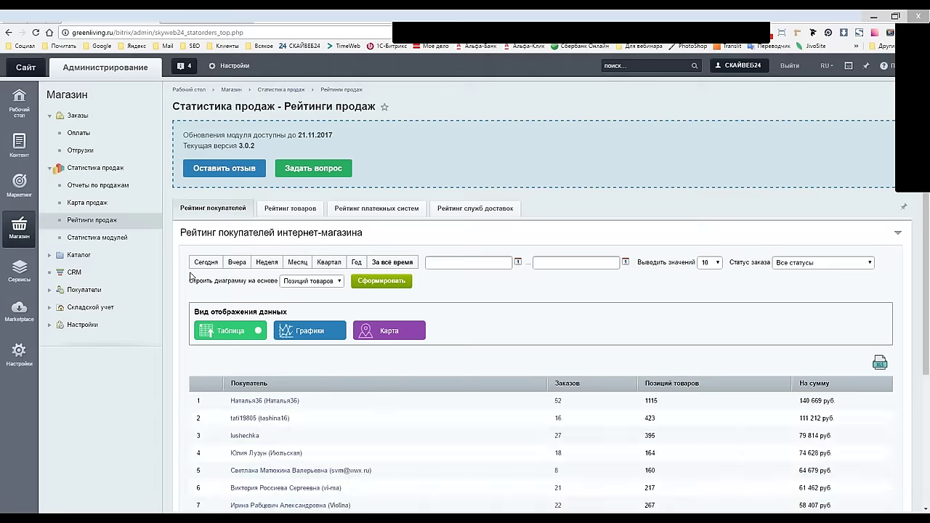
scroll(187, 271, down, 1)
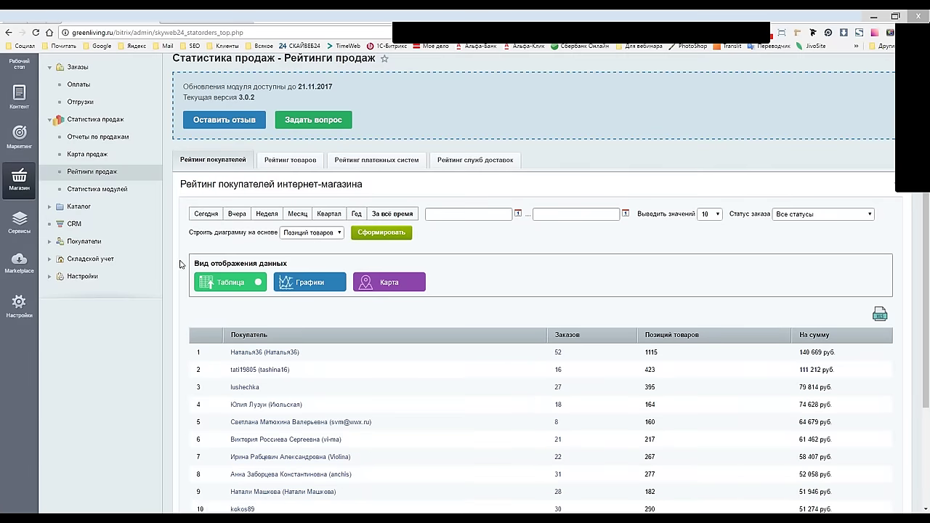
click(328, 217)
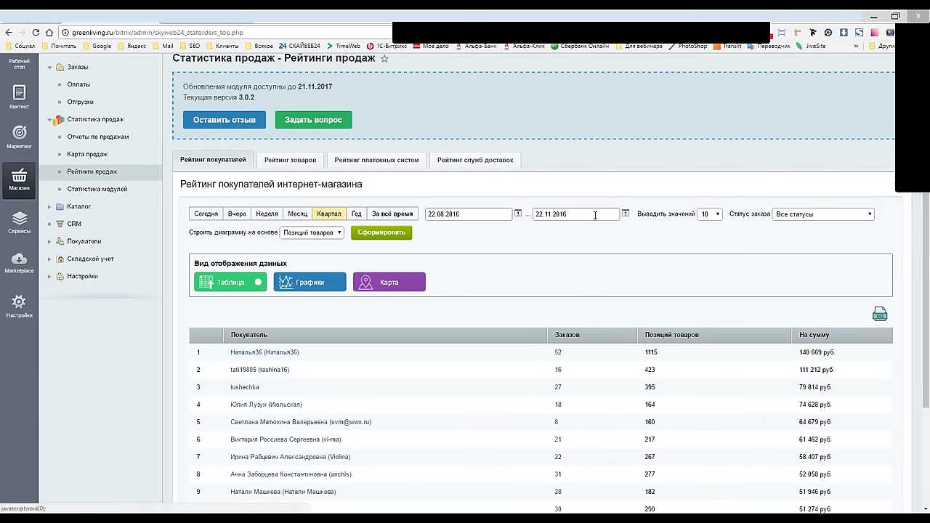
click(798, 217)
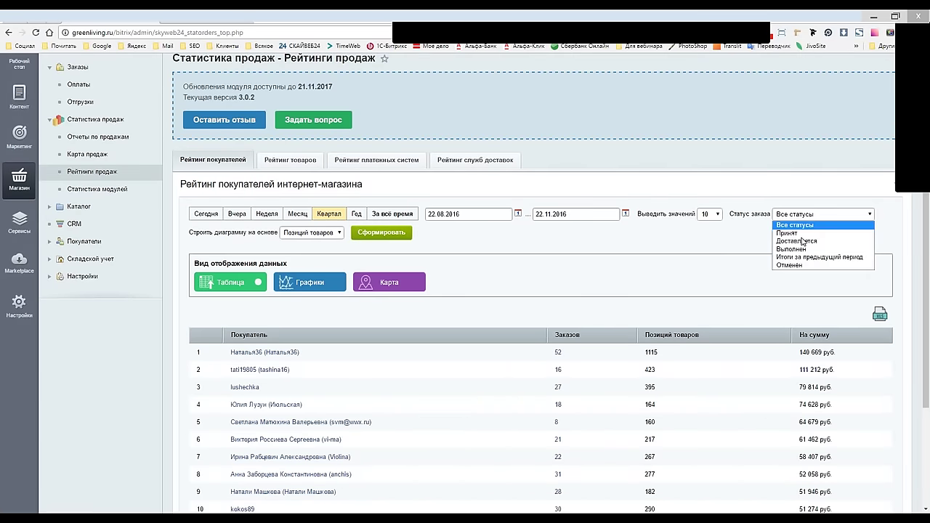
click(798, 250)
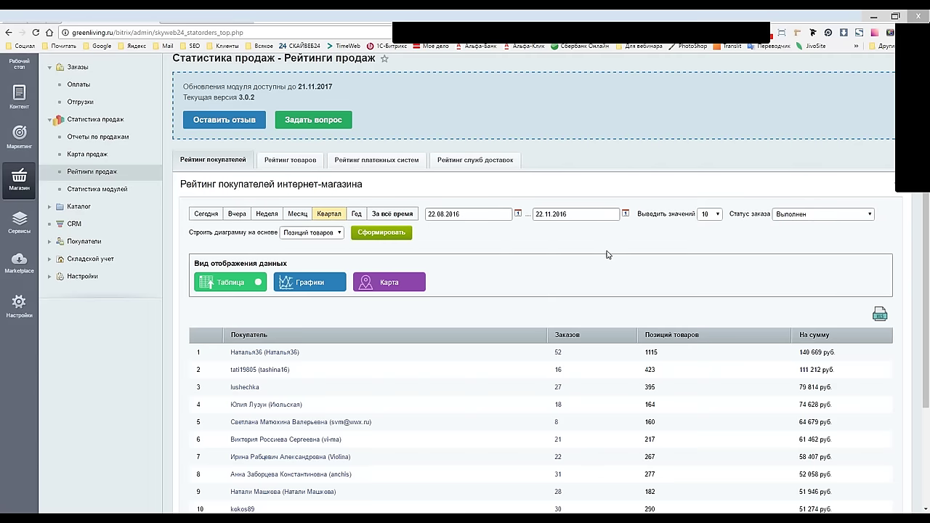
click(383, 234)
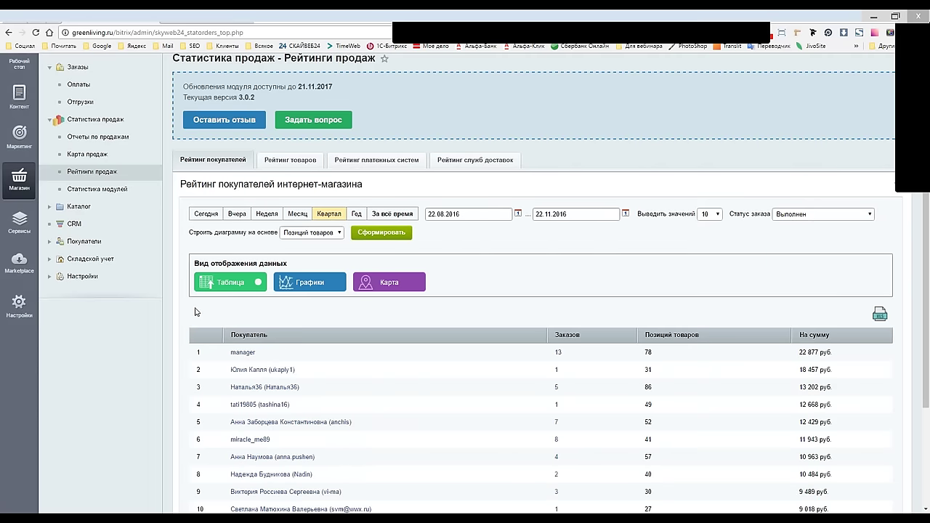
- Examine the order count and item count of the first-ranked buyer in the rating table
scroll(195, 312, down, 1)
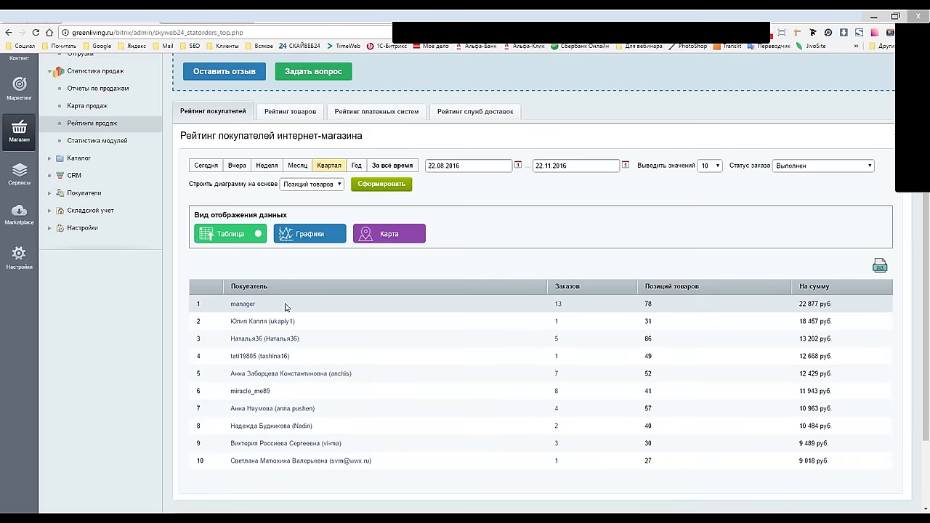
double_click(558, 304)
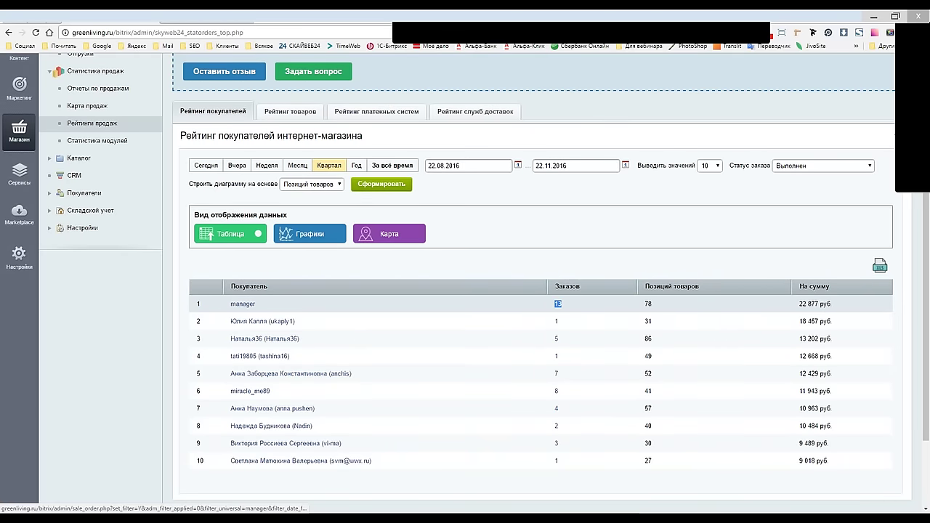
click(648, 304)
double_click(648, 303)
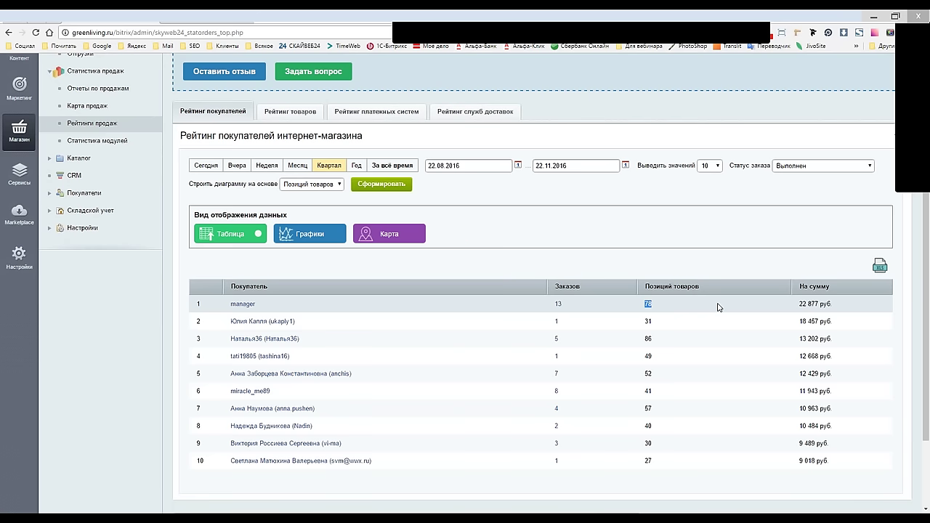
- Sort the buyer rating by «Позиций товаров» and re-sort it by «На сумму» in descending order
click(679, 291)
click(679, 290)
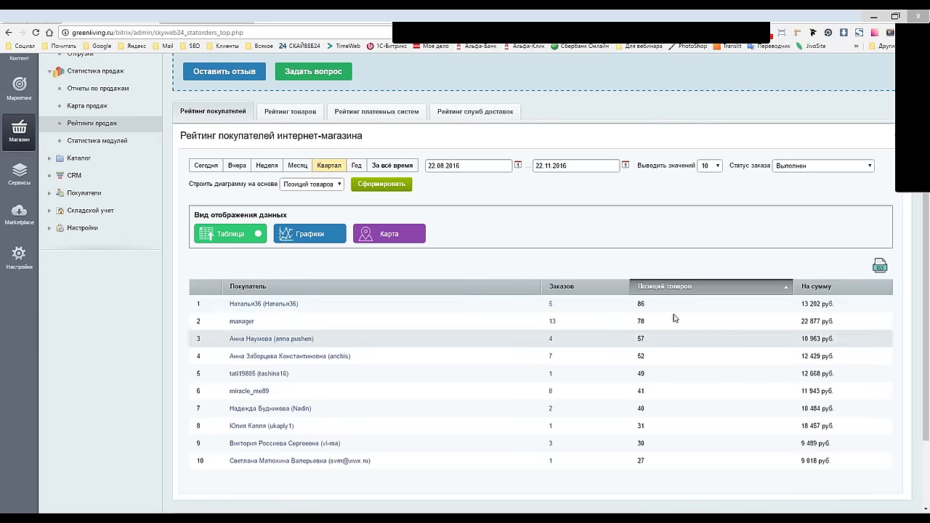
click(833, 289)
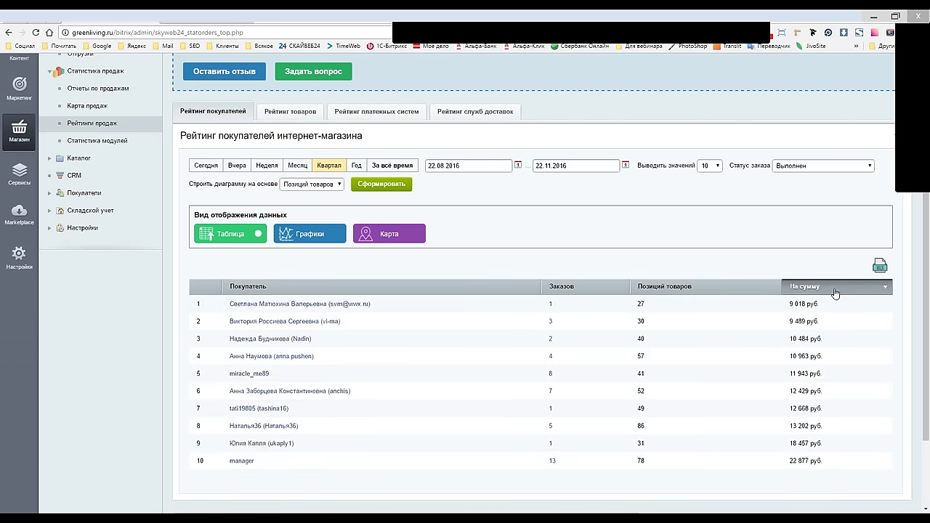
click(833, 289)
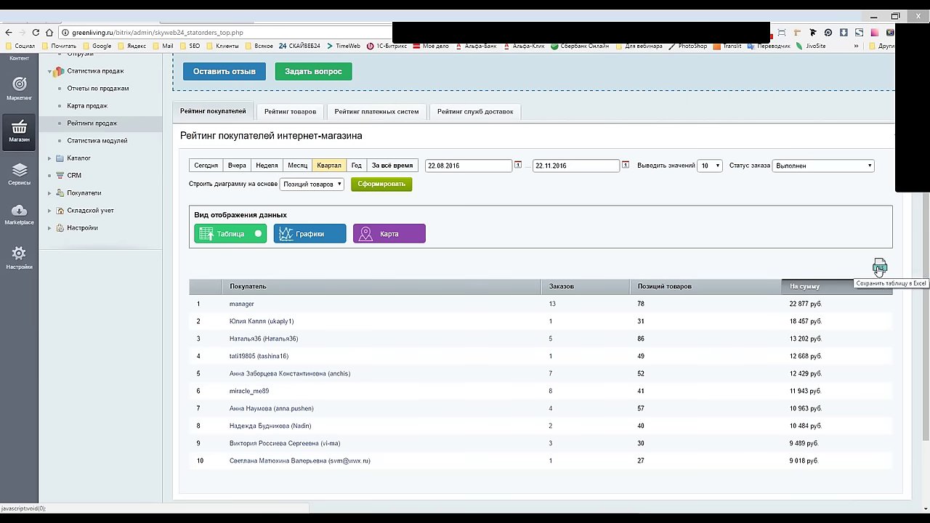
- Show the buyer rating as a pie chart, exclude the manager entry and view the remaining buyers' shares
click(297, 237)
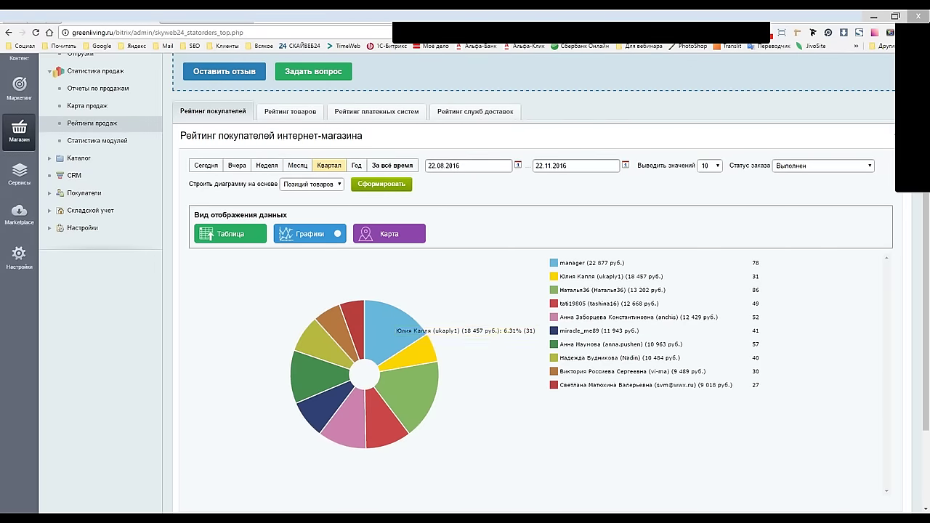
click(571, 263)
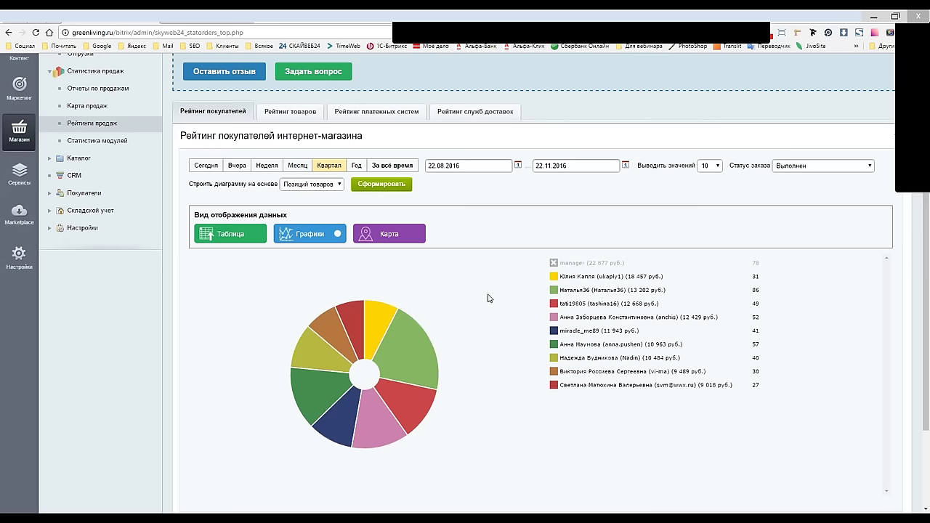
mouse_move(325, 418)
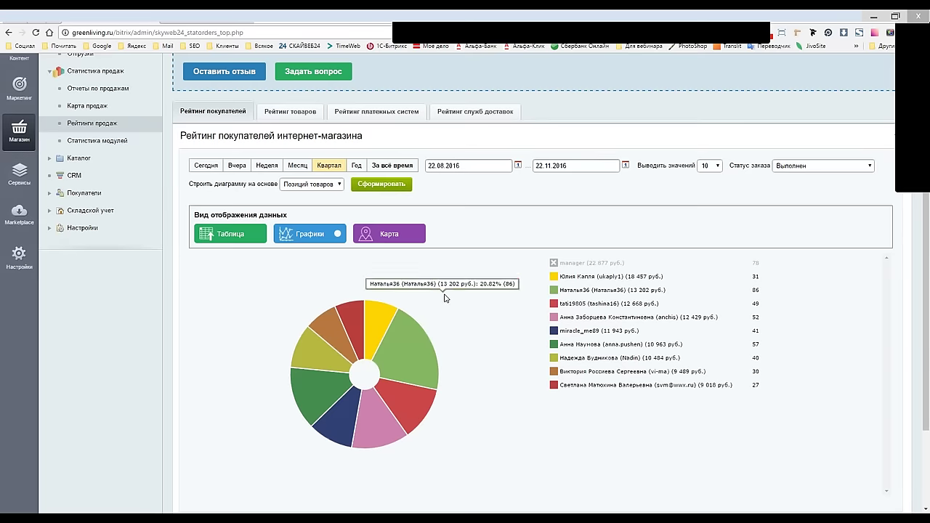
- Open the buyer rating on the sales map and generate it for «За всё время», keeping order status «Выполнен»
scroll(439, 291, up, 1)
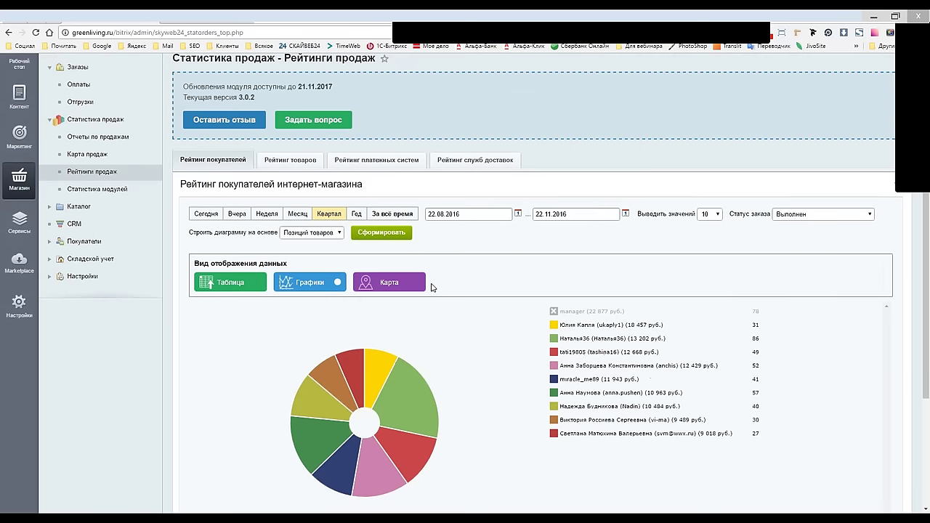
click(388, 283)
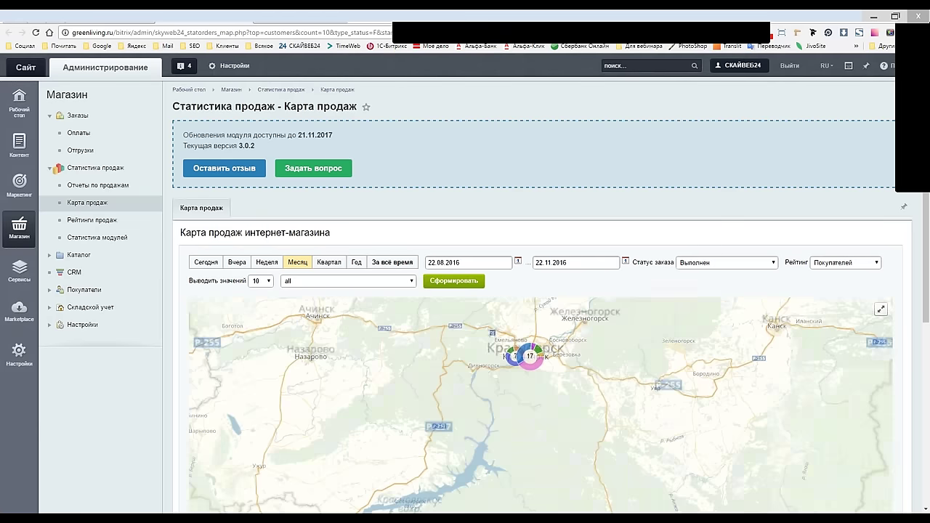
click(391, 262)
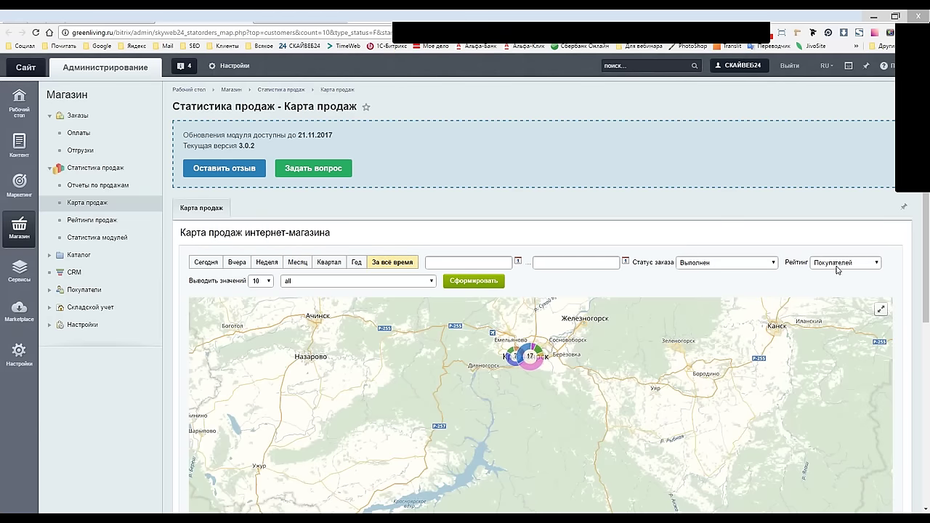
click(727, 264)
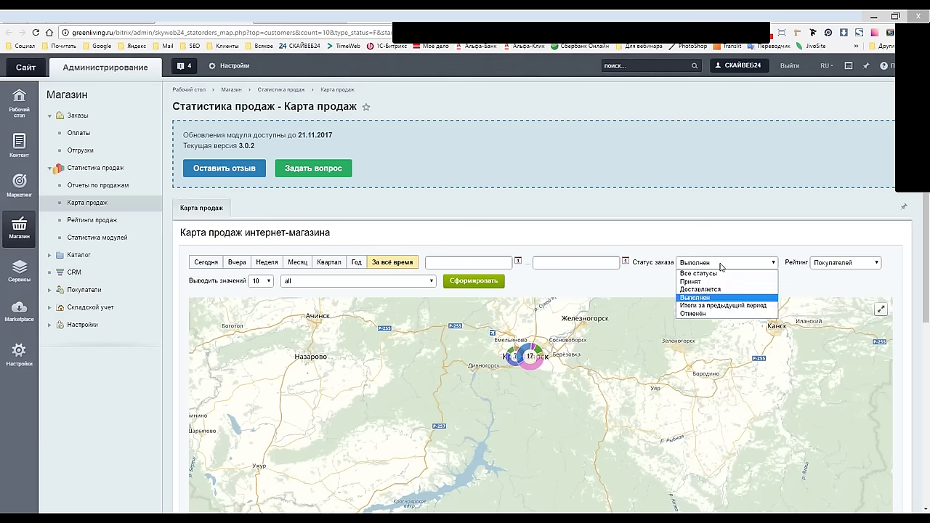
click(722, 265)
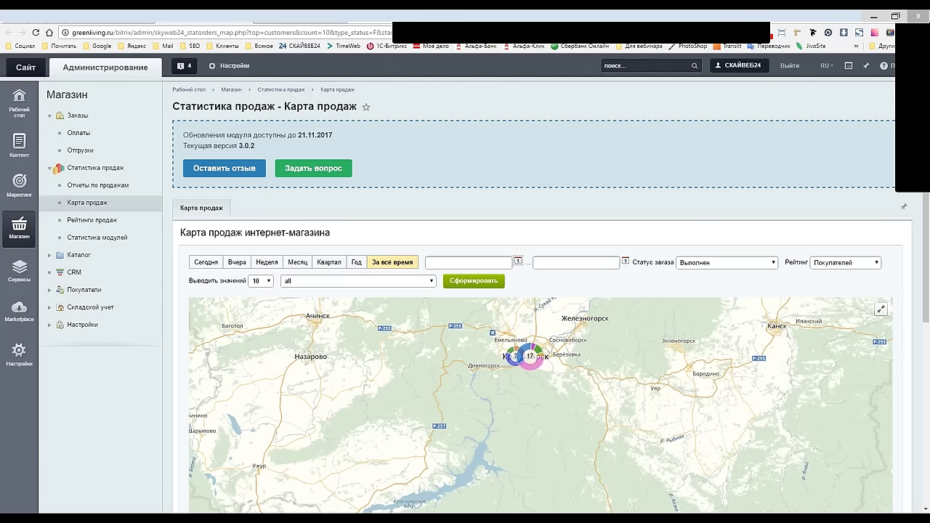
click(469, 282)
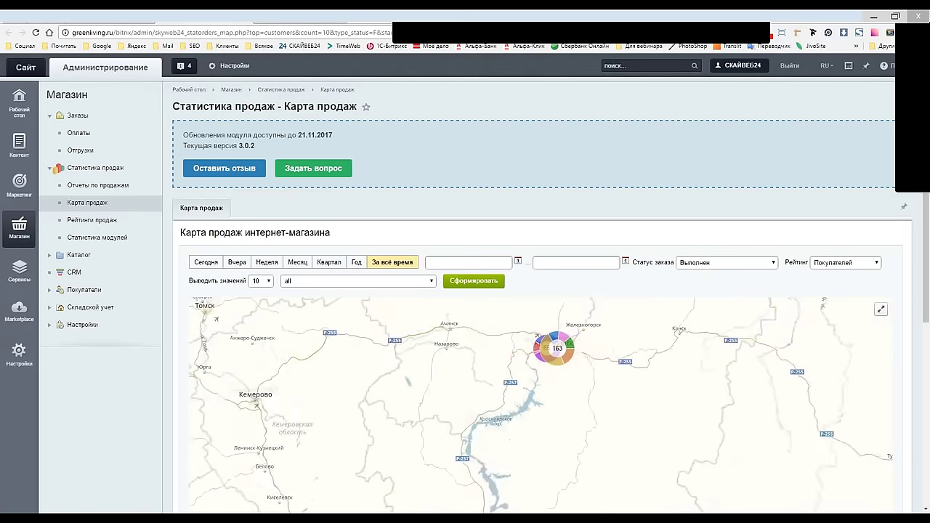
- Examine the Krasnoyarsk buyer clusters, open the eight-order cluster, view its third order and close the balloon
scroll(542, 347, up, 3)
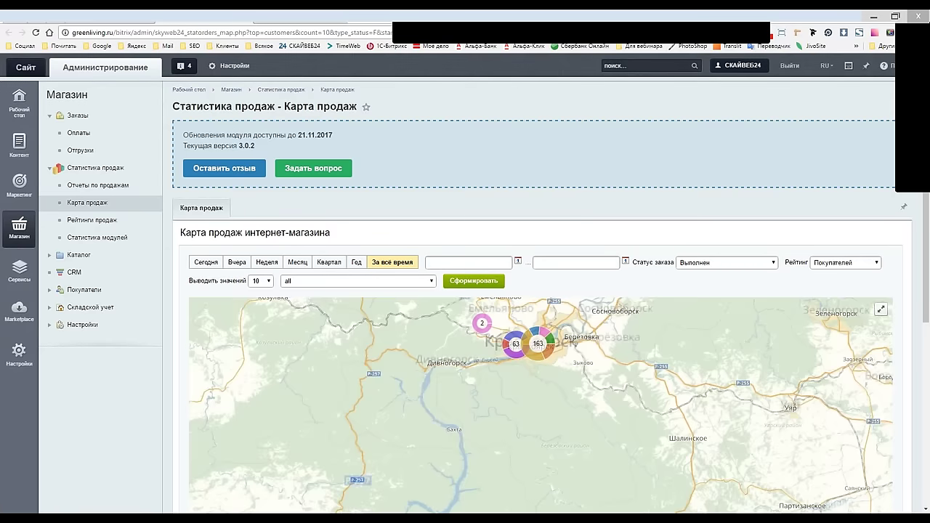
scroll(542, 347, up, 3)
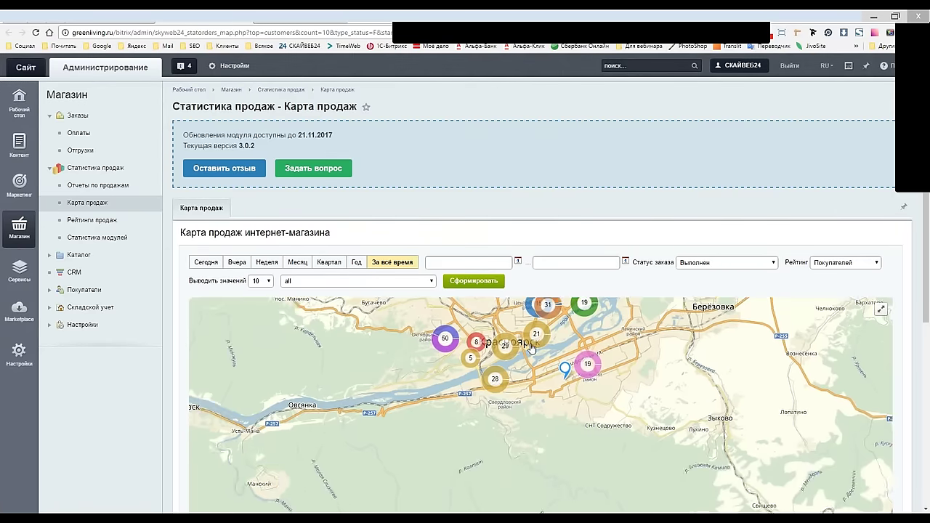
scroll(926, 334, down, 2)
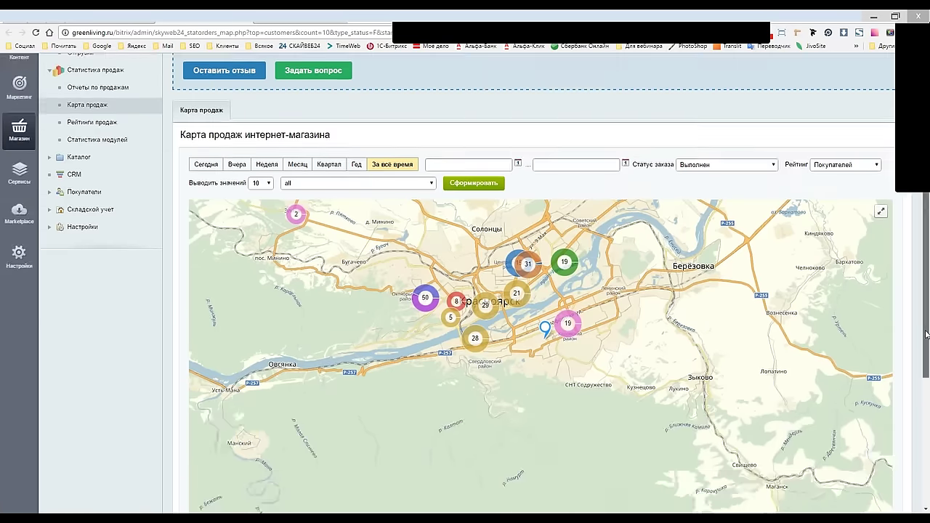
scroll(926, 334, down, 1)
scroll(492, 224, up, 1)
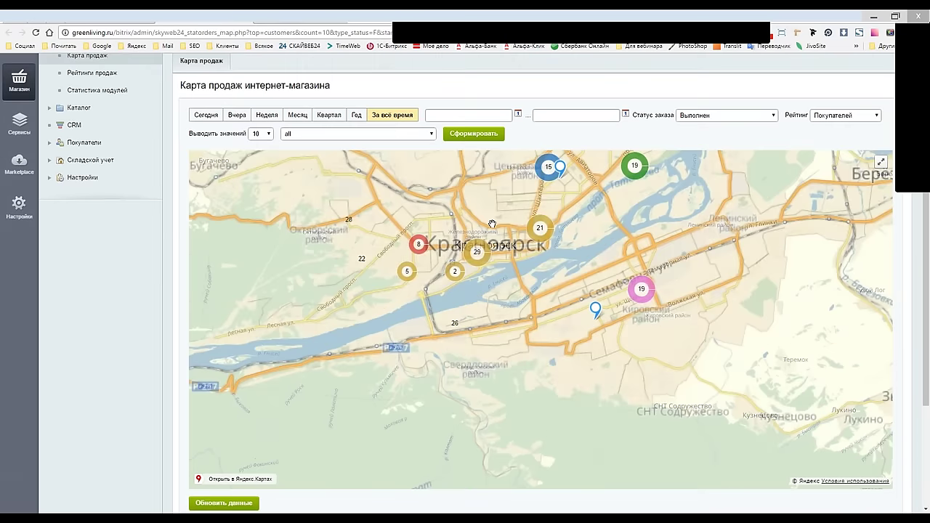
drag(491, 224, 514, 297)
click(492, 329)
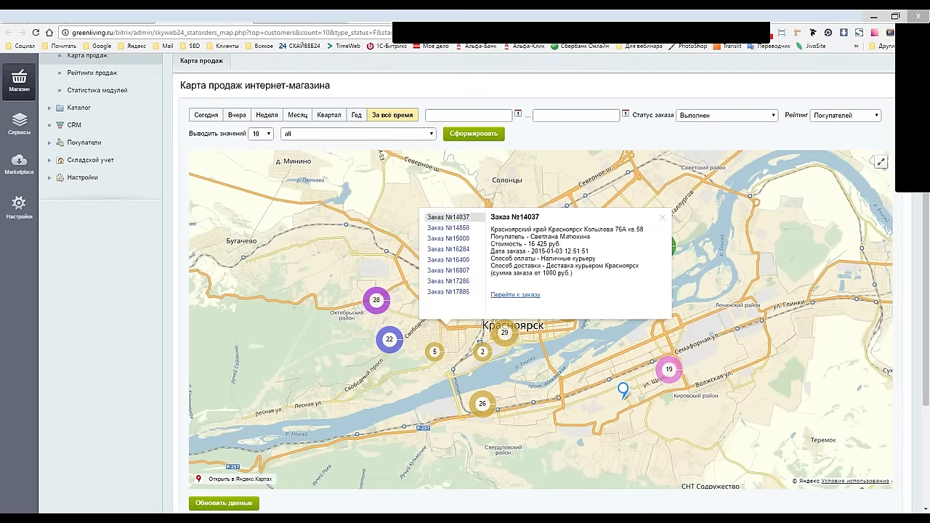
click(451, 239)
click(661, 218)
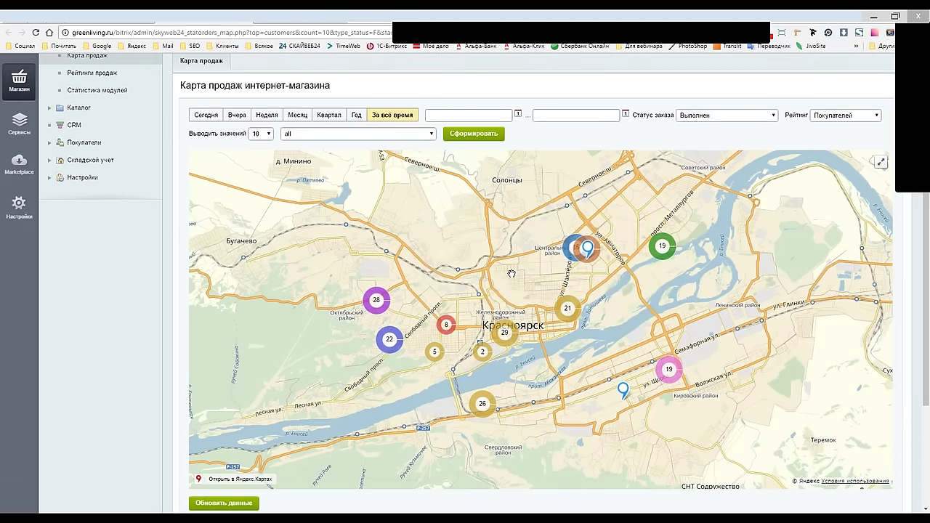
scroll(512, 273, down, 2)
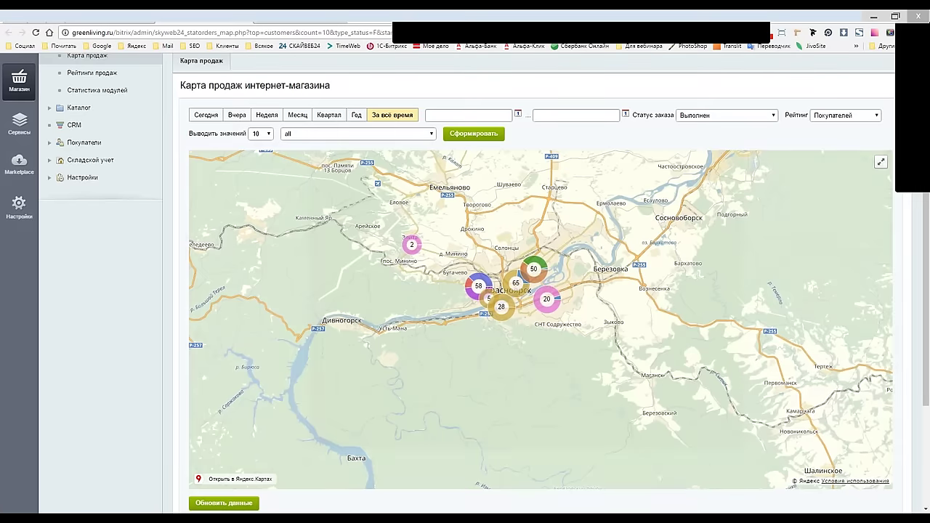
- Generate the product rating for «Квартал» with 20 values and order status «Выполнен»
scroll(92, 218, up, 2)
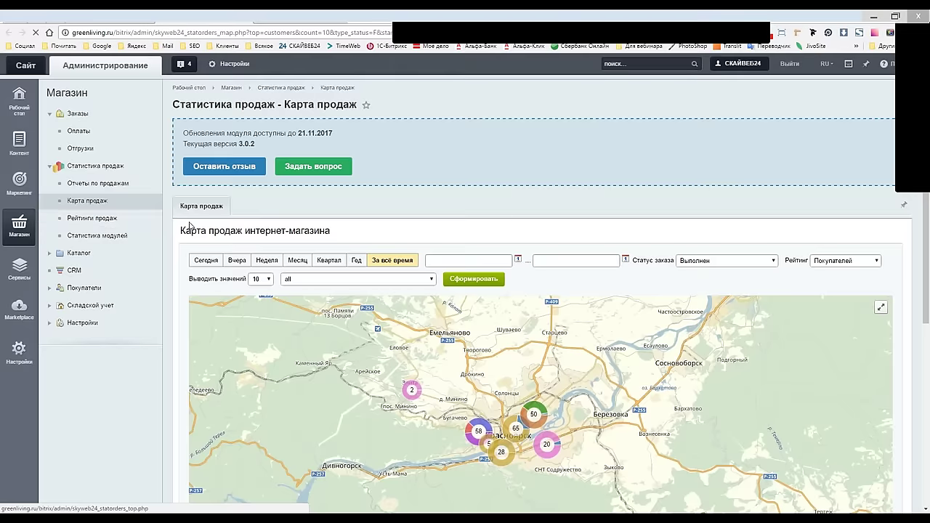
click(93, 218)
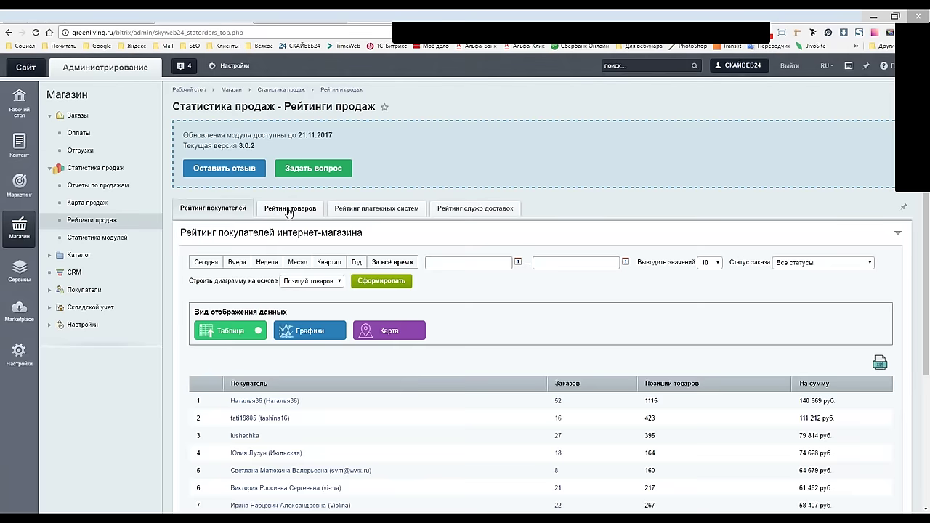
click(289, 208)
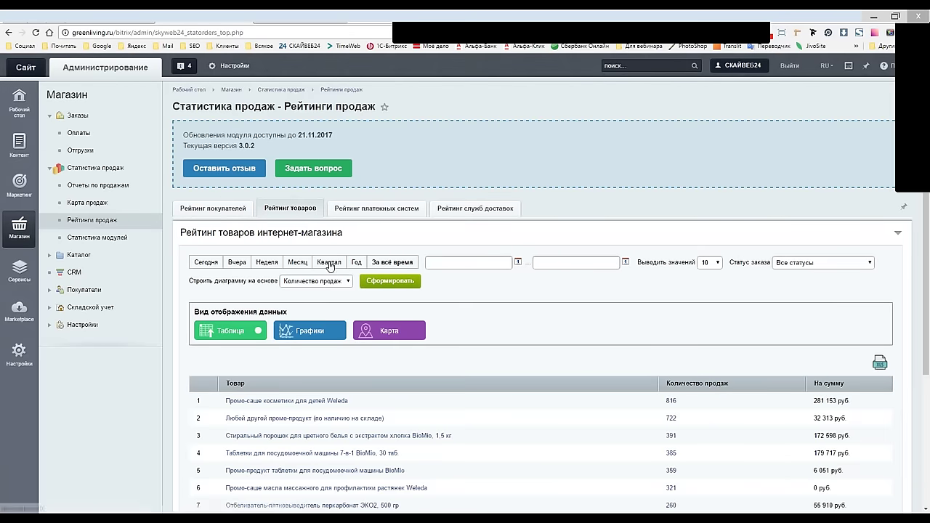
click(329, 263)
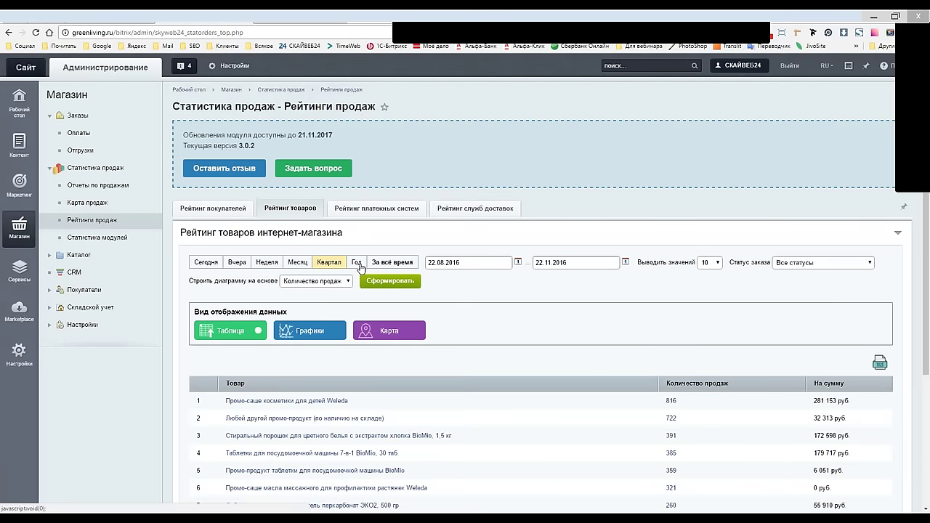
click(709, 263)
click(708, 281)
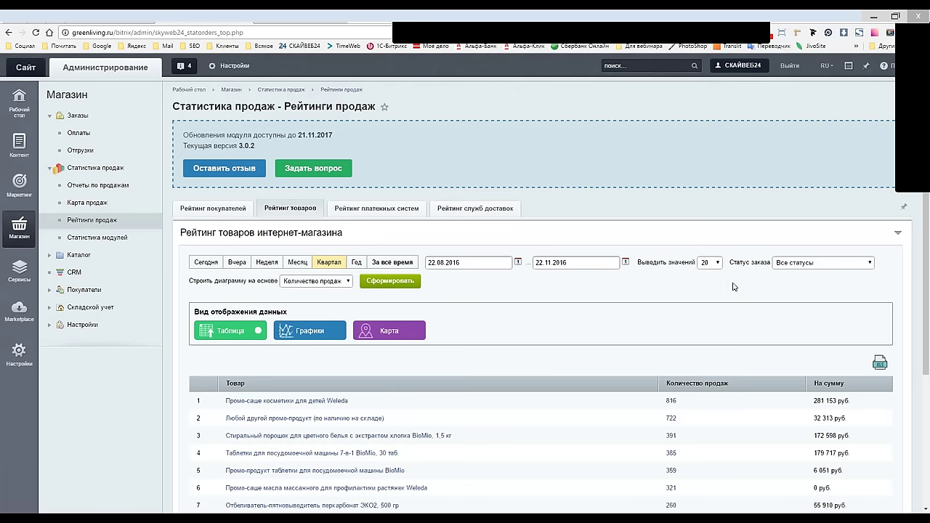
click(794, 266)
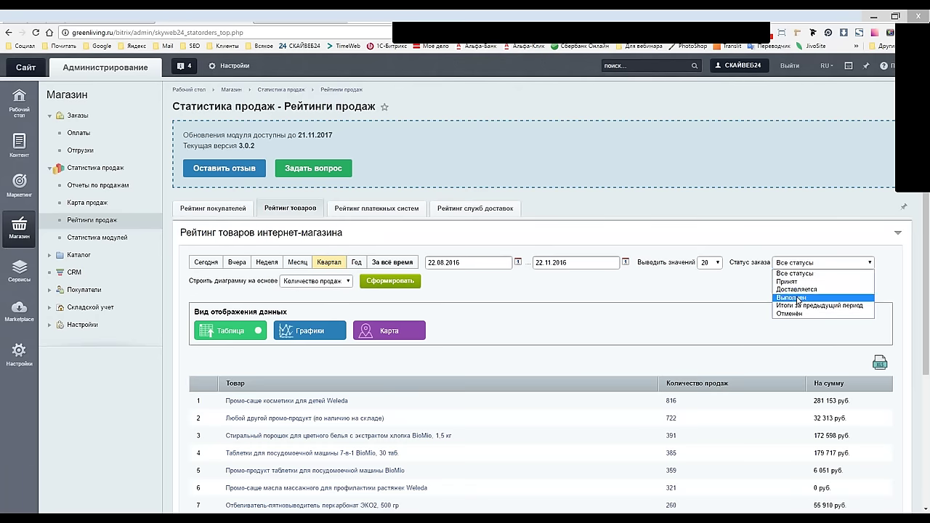
click(796, 297)
click(390, 282)
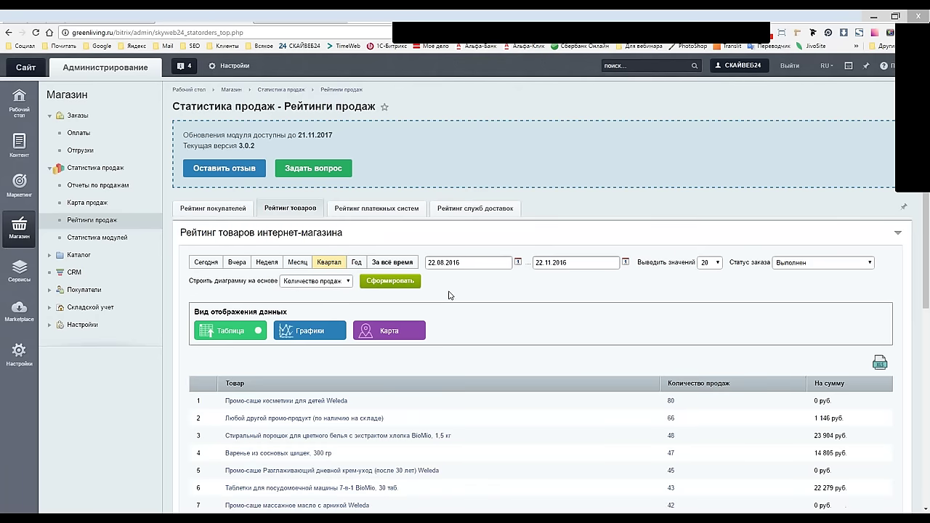
- Review the product rating table, sort it by «Количество продаж» and re-sort it by «На сумму» in descending order
scroll(449, 304, down, 4)
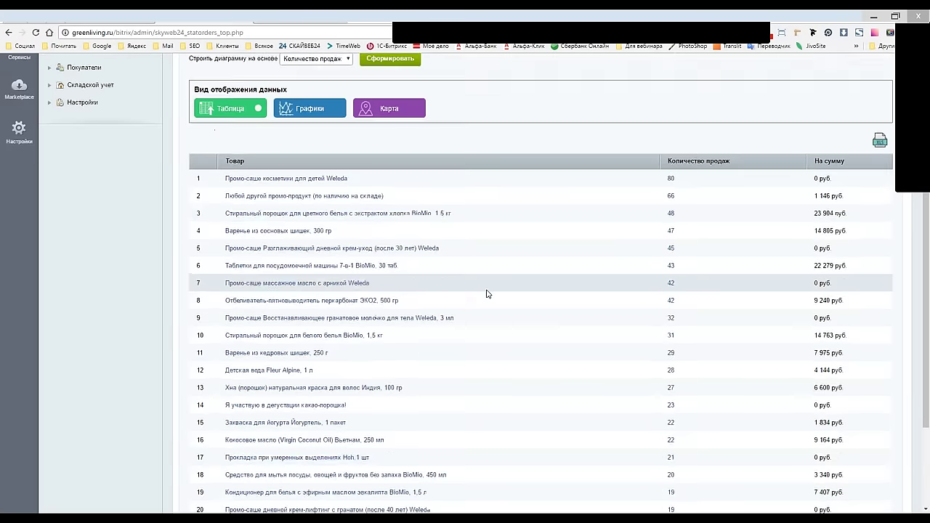
scroll(449, 299, down, 1)
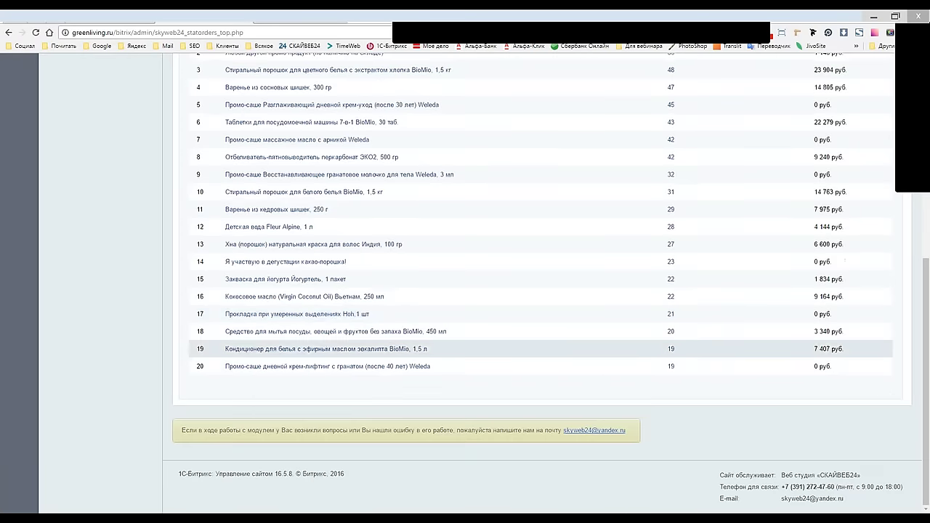
scroll(353, 344, up, 4)
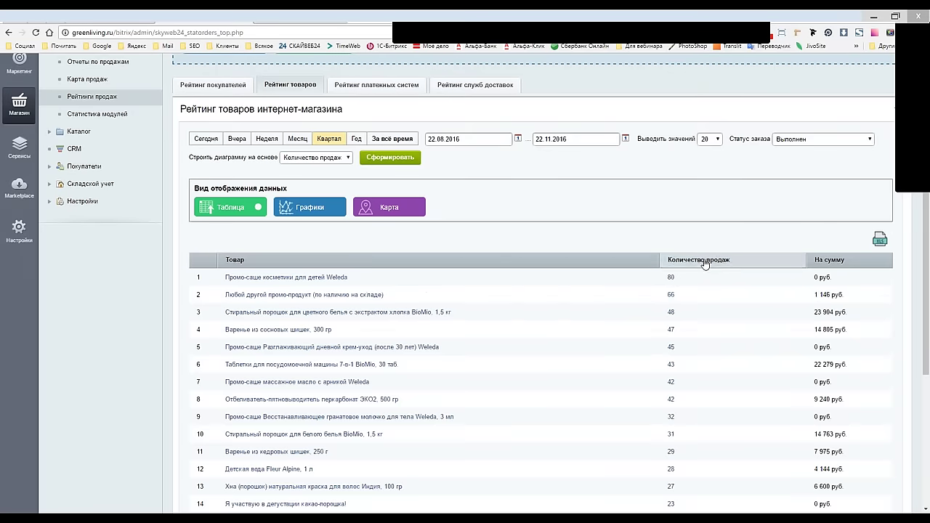
click(703, 264)
click(705, 264)
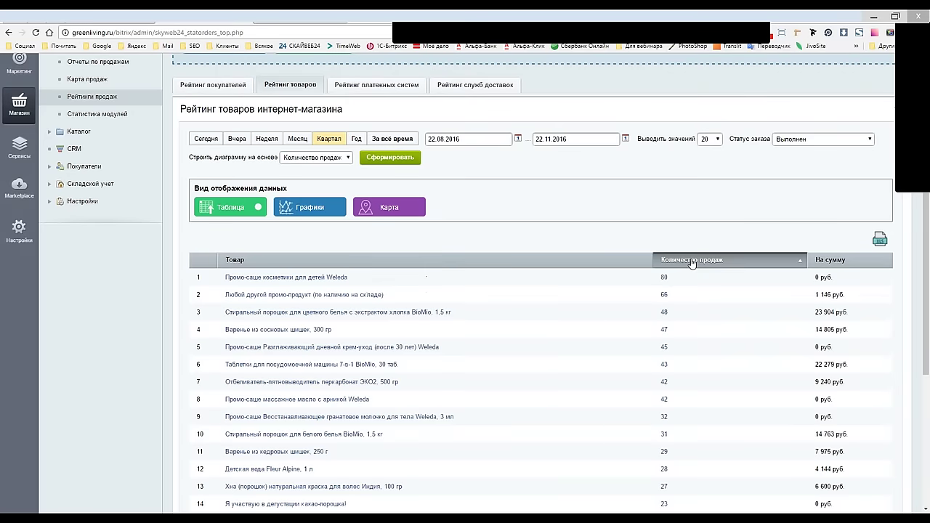
click(828, 262)
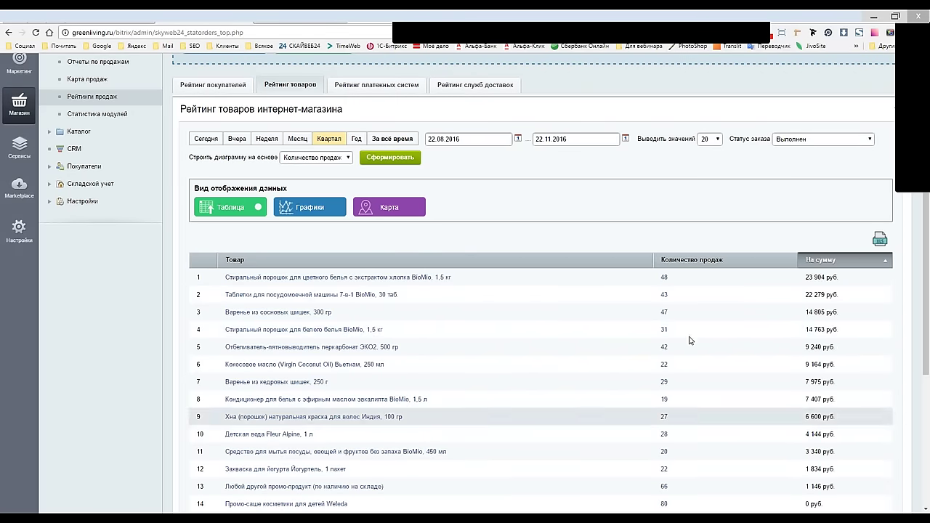
- Show the product rating as a pie chart and exclude the fifth, sixth and seventh products from it
scroll(436, 329, up, 3)
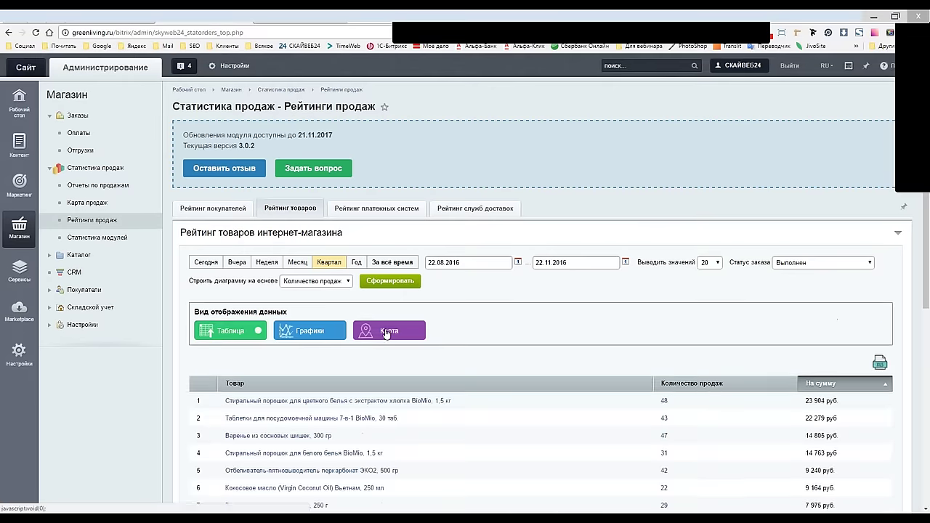
click(310, 330)
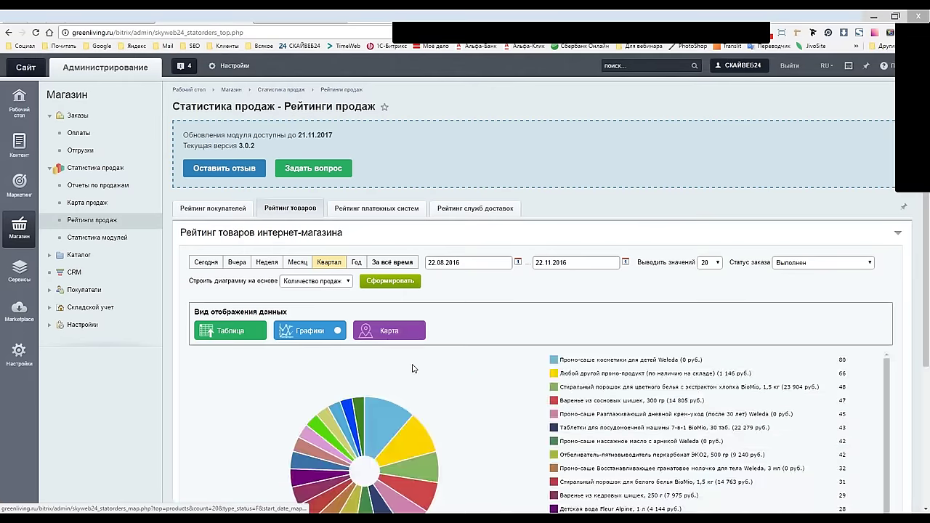
scroll(413, 368, down, 1)
scroll(439, 364, down, 2)
click(575, 269)
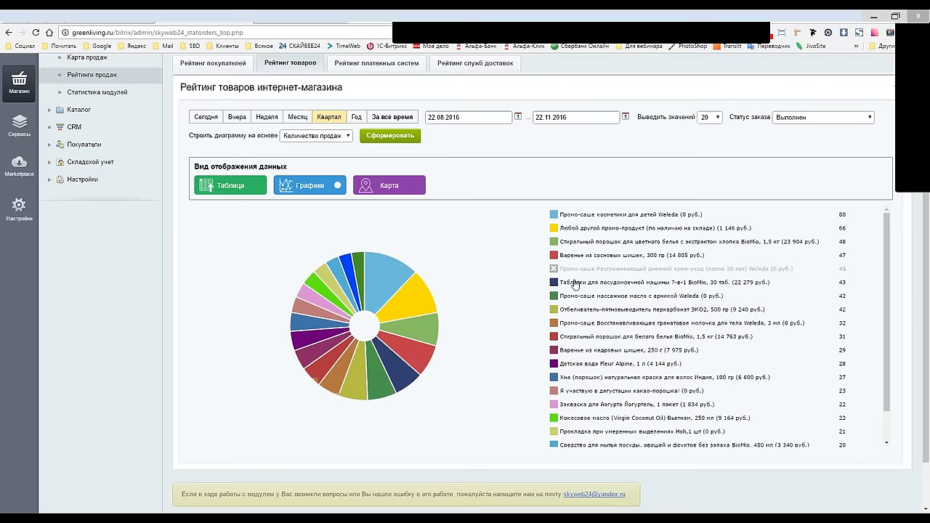
click(576, 281)
click(577, 296)
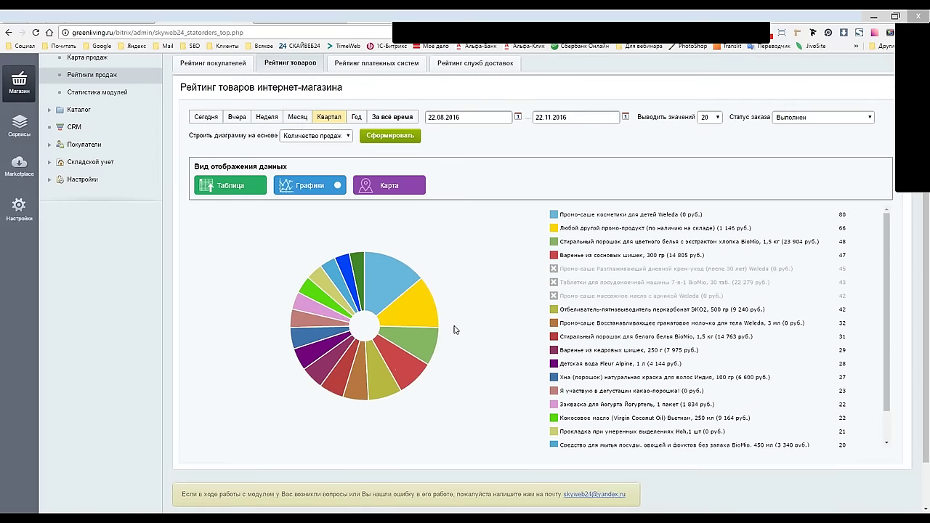
scroll(454, 330, up, 1)
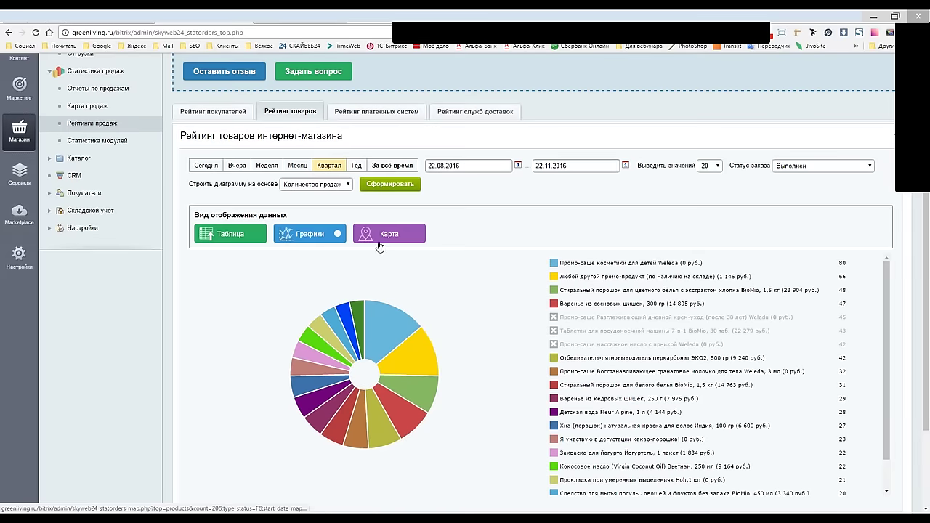
click(378, 246)
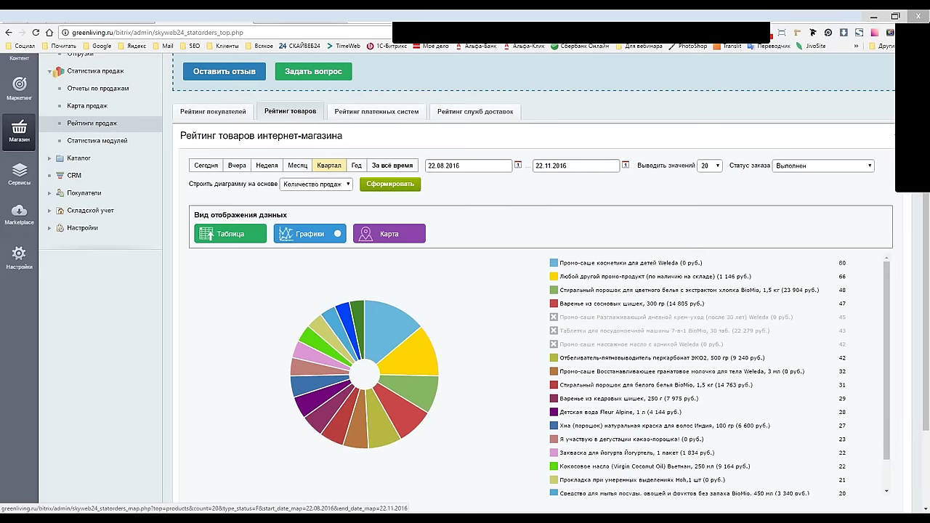
- Generate the payment system rating for «За всё время» with order status «Выполнен»
click(372, 112)
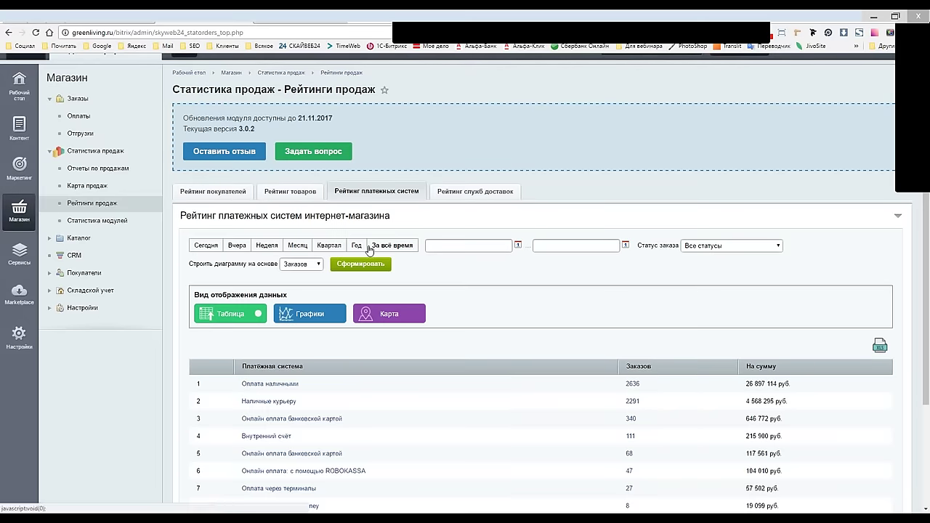
click(705, 245)
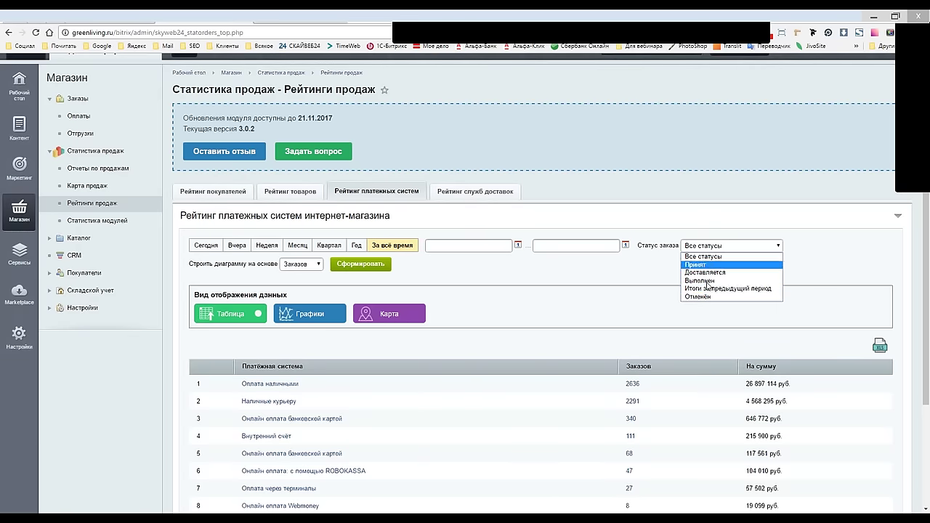
click(709, 289)
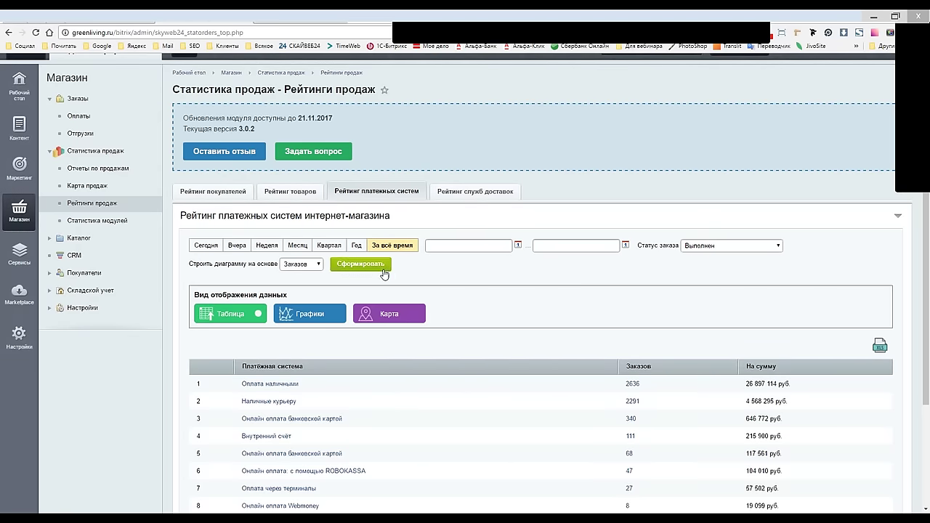
click(384, 269)
scroll(452, 285, down, 3)
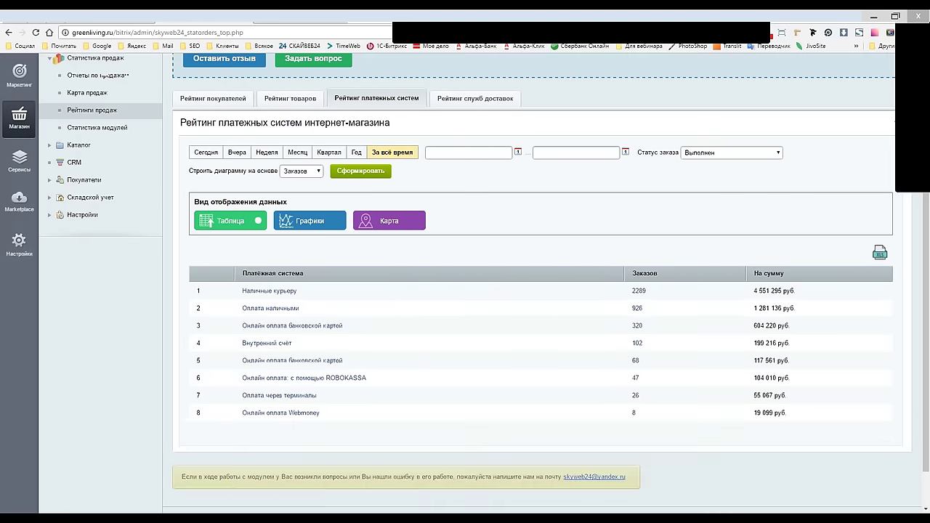
- Sort the payment system rating by «Заказов» in descending order and show it as a pie chart
click(645, 268)
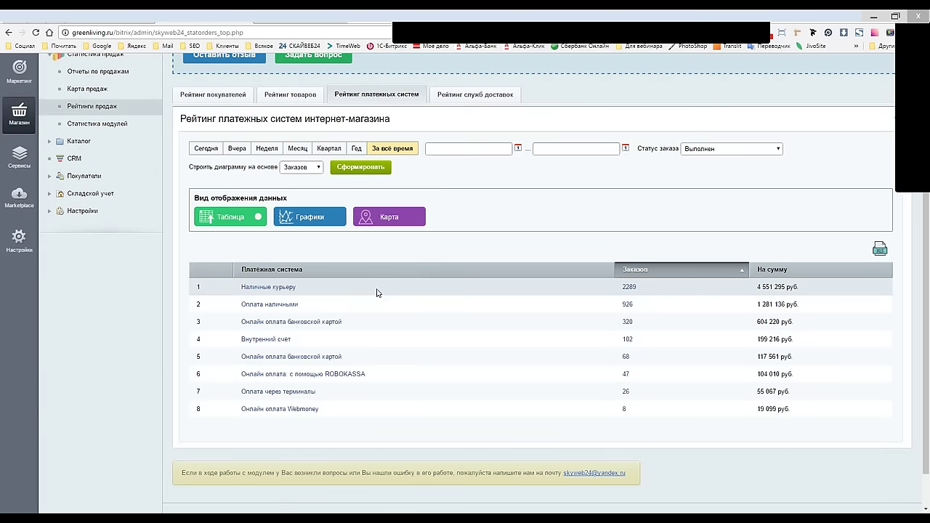
click(314, 217)
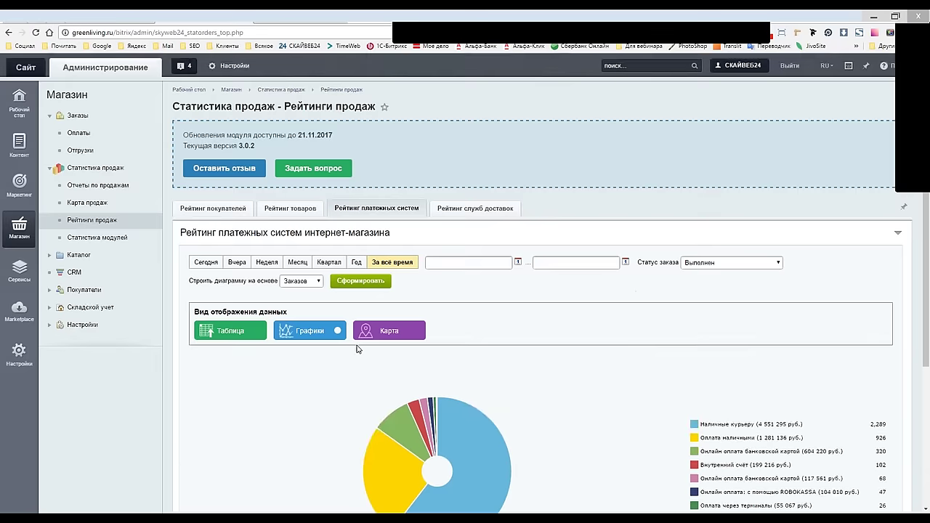
scroll(425, 370, down, 2)
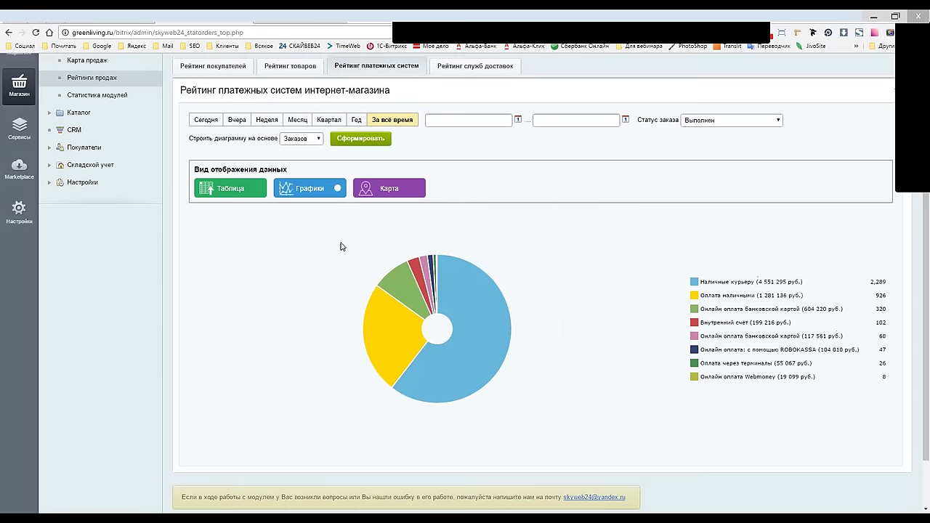
- Generate the delivery service rating for «Месяц» with order status «Принят» and sort it by «Заказов» in descending order
click(475, 65)
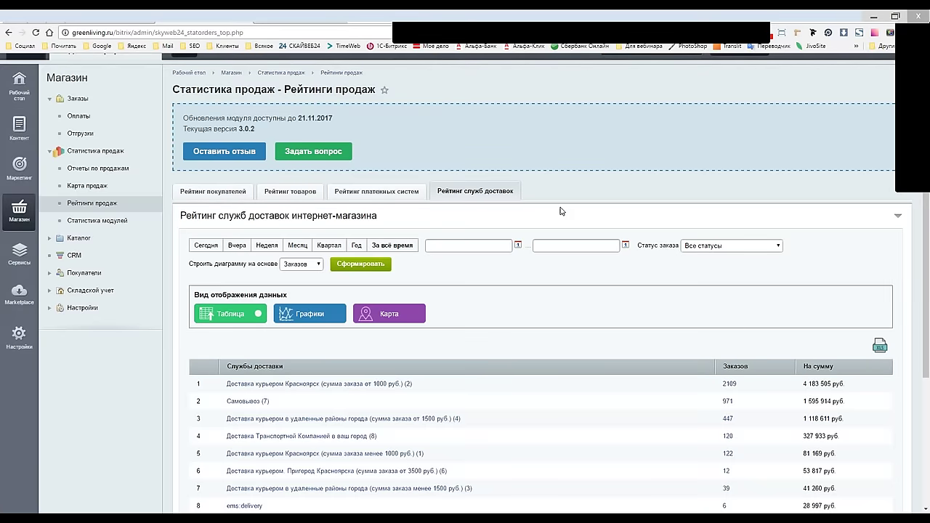
scroll(560, 211, down, 2)
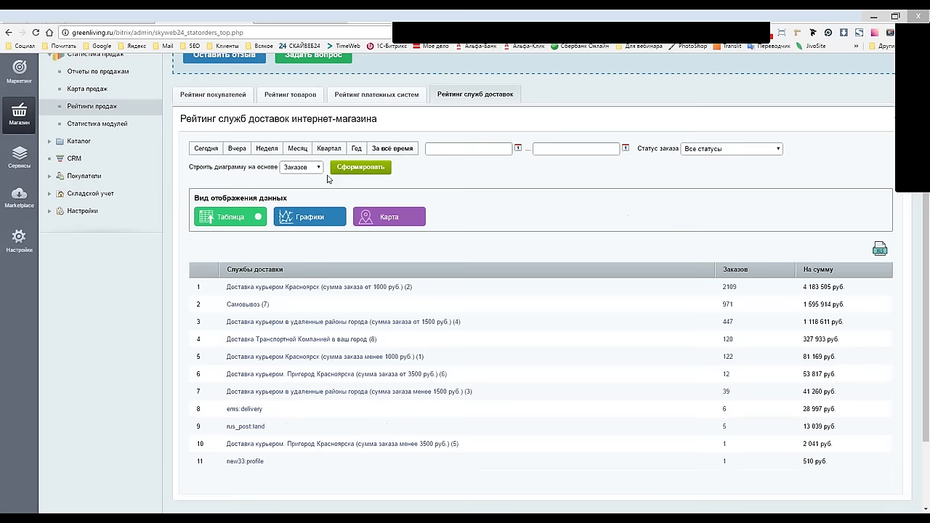
click(297, 148)
click(741, 149)
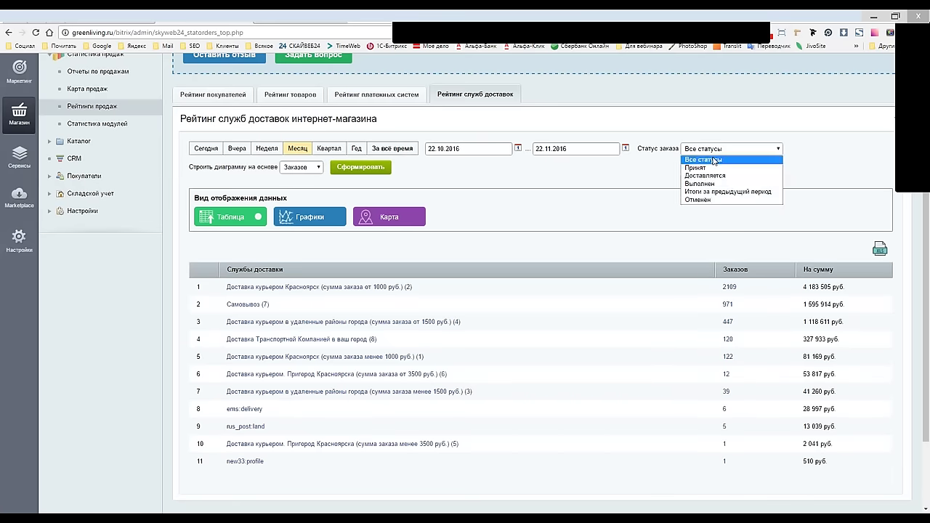
click(709, 166)
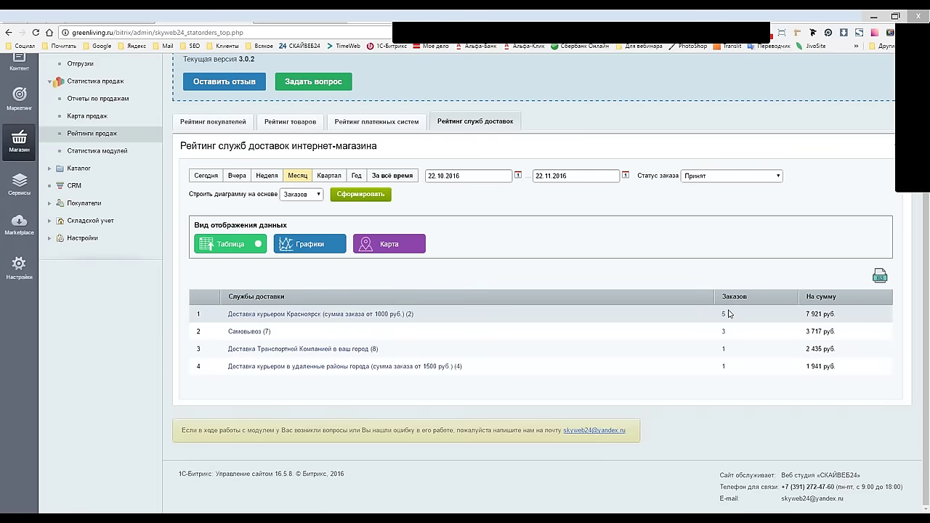
click(723, 296)
click(723, 296)
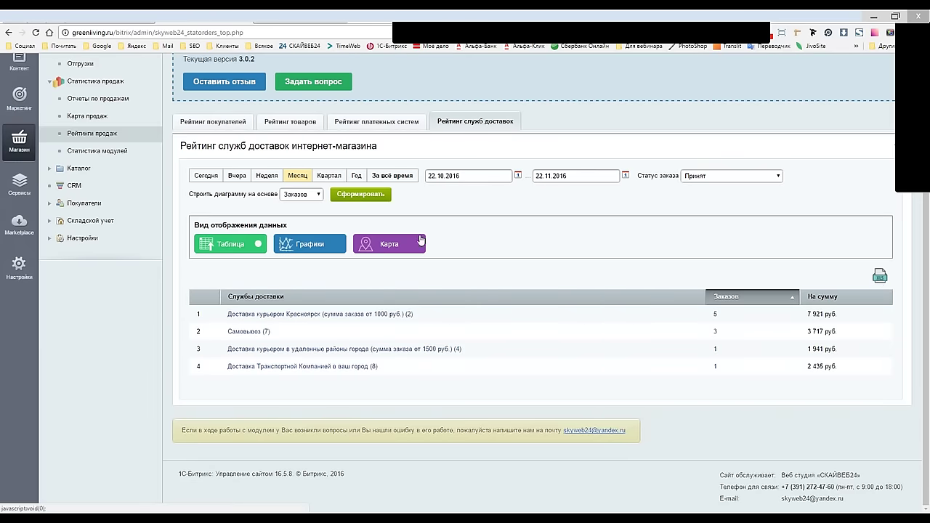
- Show the delivery service rating as a pie chart, exclude and restore the first delivery service, and view the remote-district courier's share
click(303, 244)
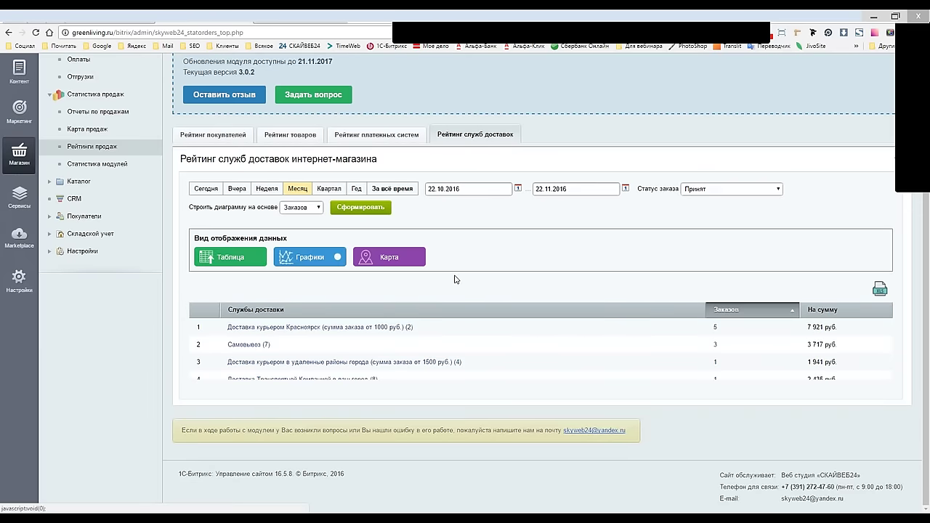
scroll(499, 367, down, 1)
click(603, 306)
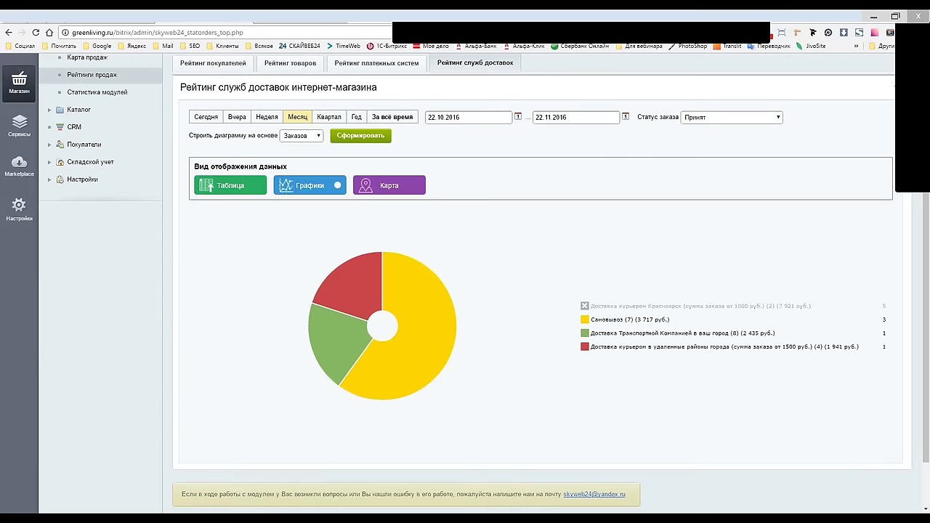
click(613, 309)
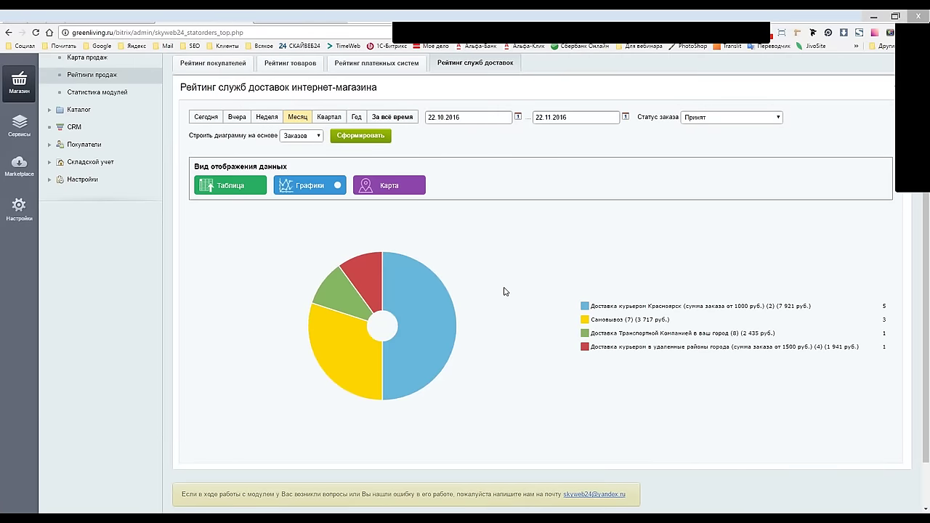
scroll(458, 269, up, 1)
mouse_move(358, 361)
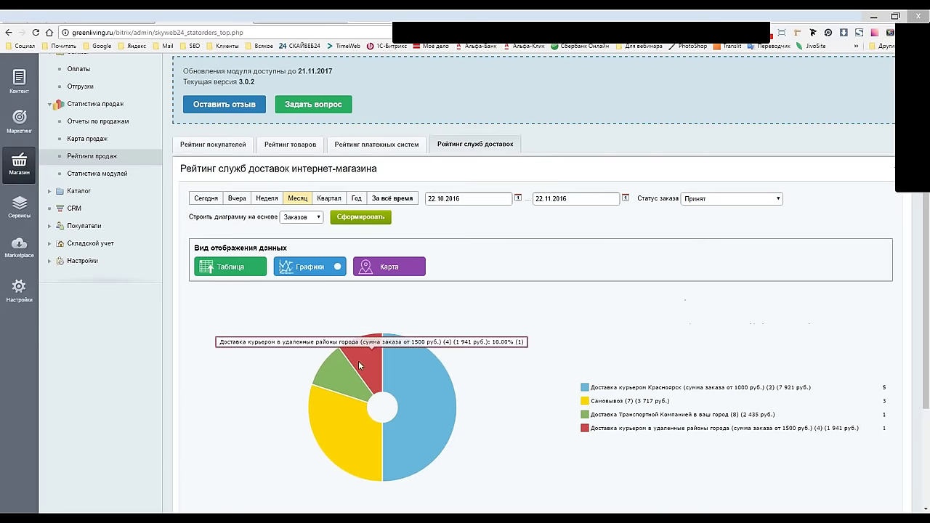
scroll(182, 240, up, 1)
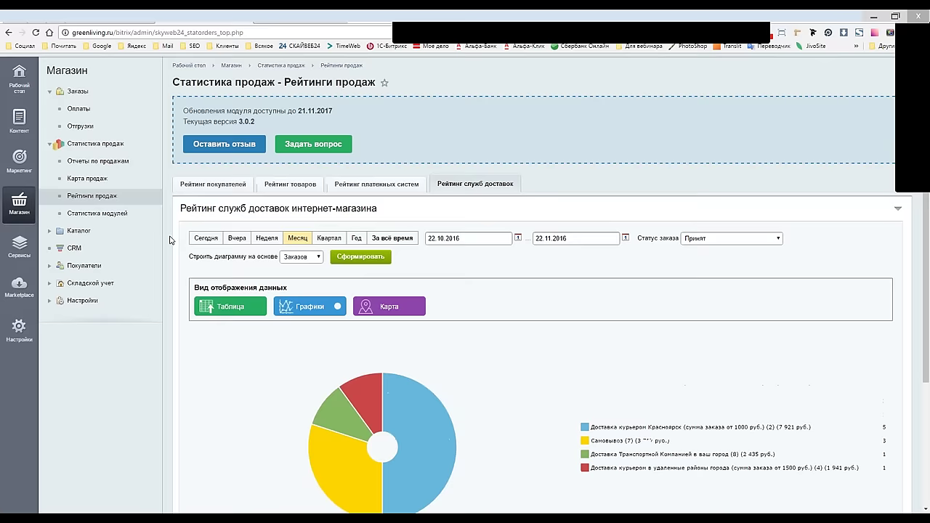
- Open the module statistics page and look through its «Реферальные продажи», «Купи еще» and «Уже уходите?» sections
click(115, 228)
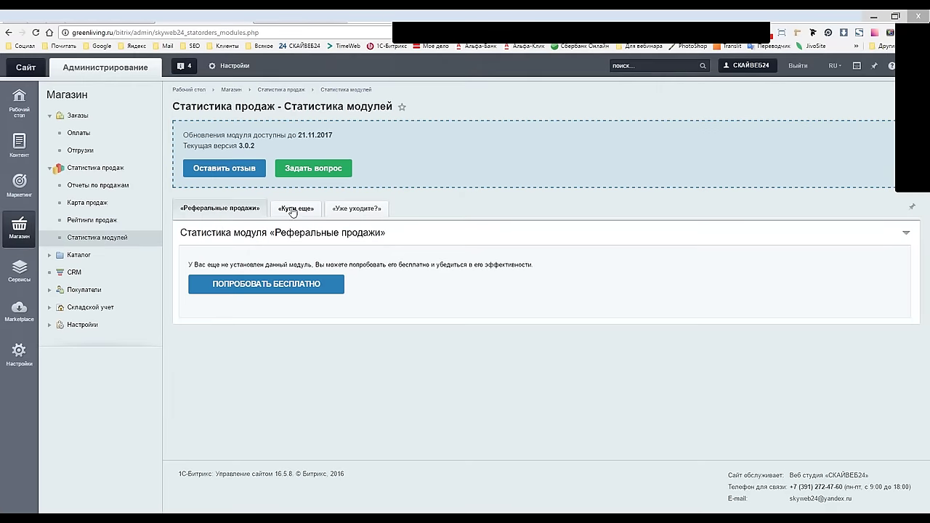
click(294, 209)
click(348, 211)
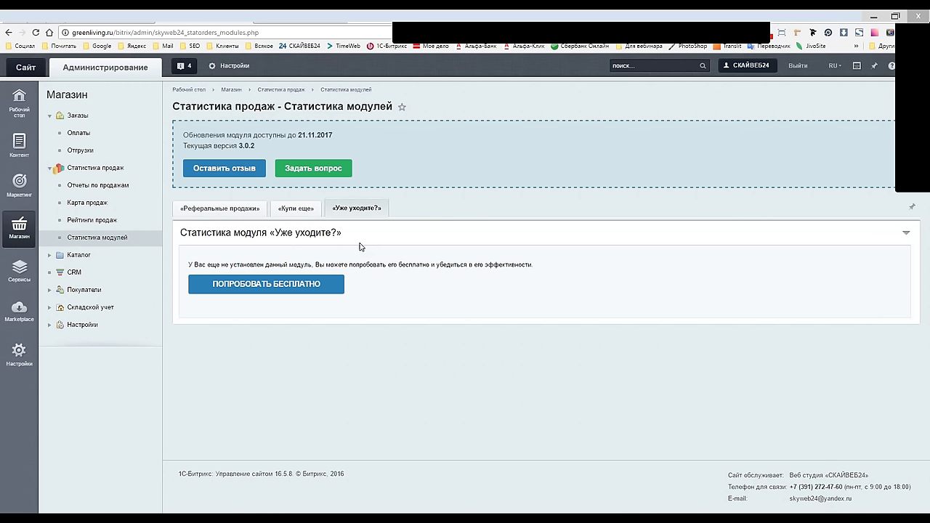
click(289, 210)
click(220, 209)
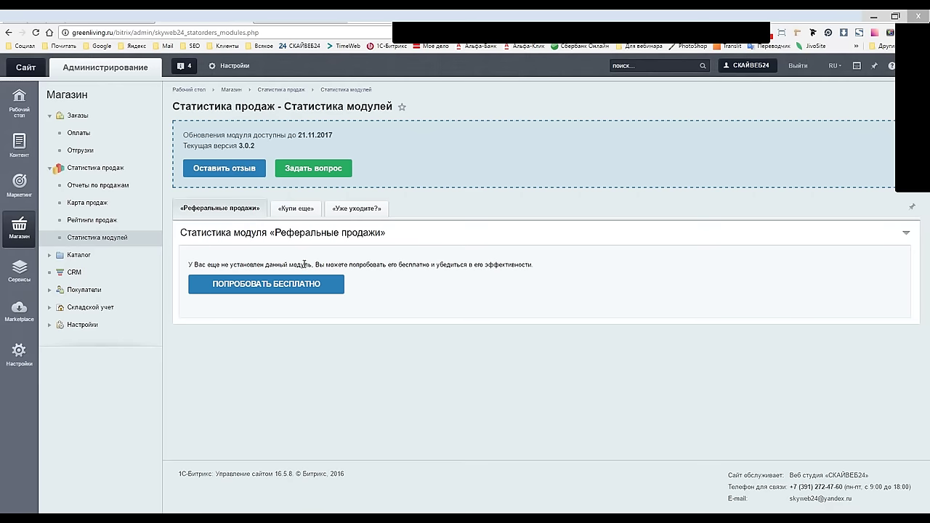
- On the dev.skyweb24.ru admin site, open the module statistics and review the «Реферальные продажи» conversion, sales and coupon figures
click(276, 13)
click(94, 279)
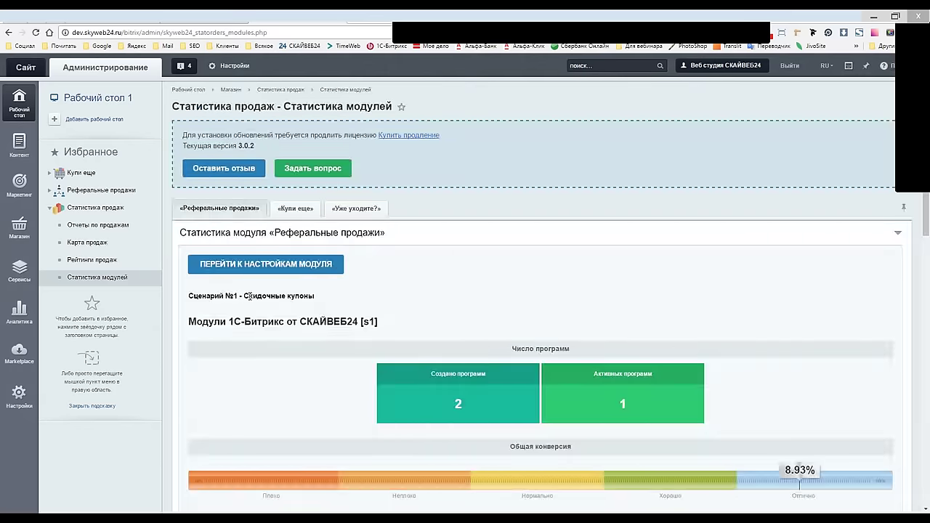
scroll(249, 295, down, 9)
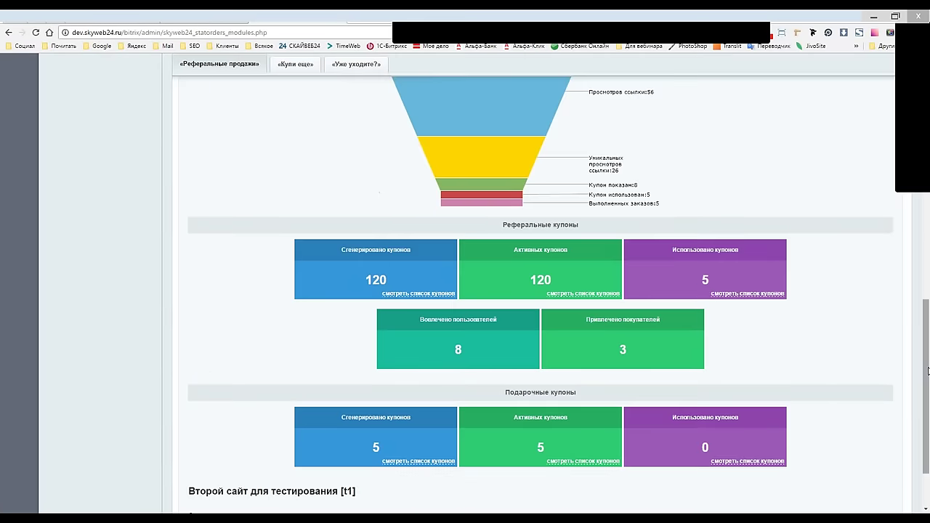
drag(928, 370, 928, 173)
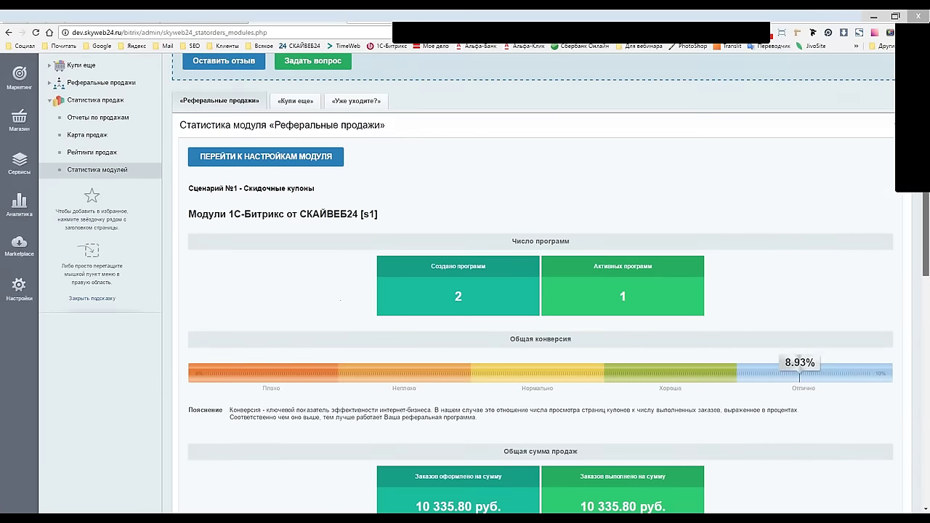
- Review the «Купи еще» and «Уже уходите?» module statistics, then return to the sales reports page
click(295, 101)
scroll(246, 312, down, 3)
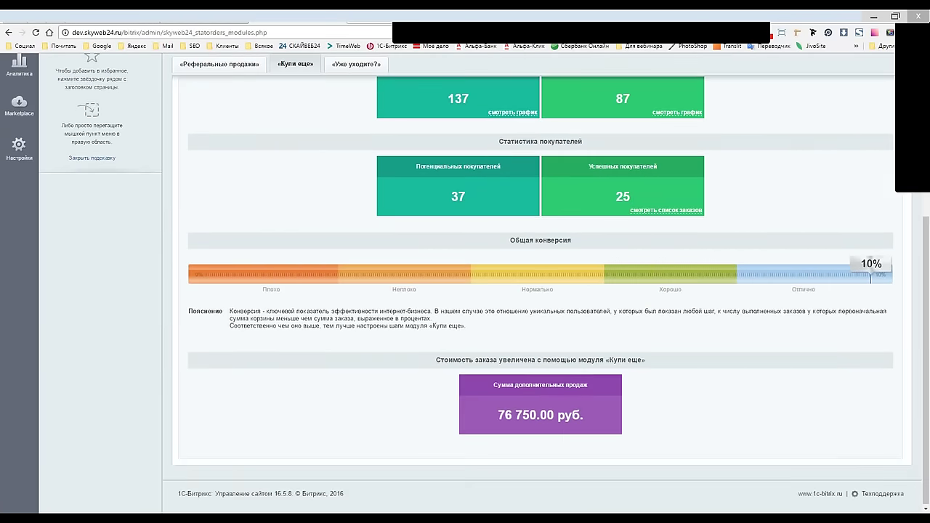
scroll(261, 305, up, 4)
click(356, 204)
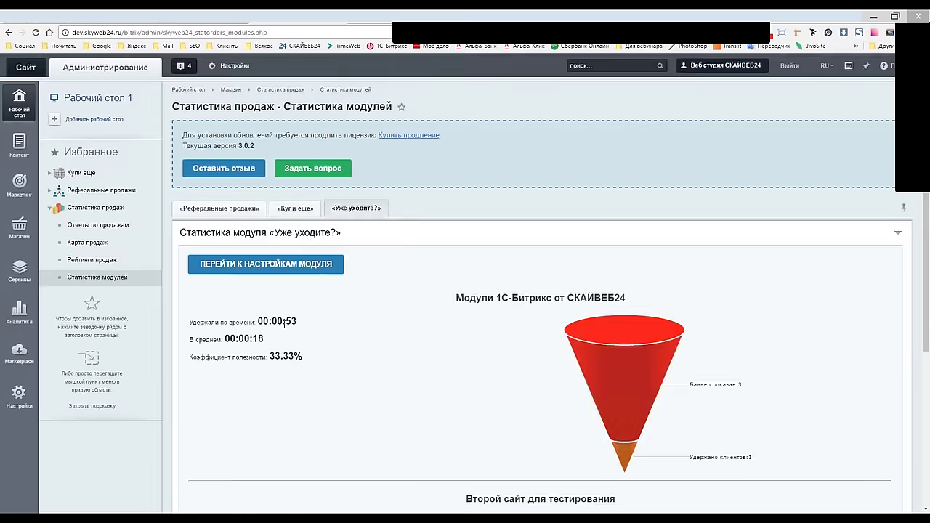
scroll(356, 218, down, 2)
scroll(537, 290, up, 2)
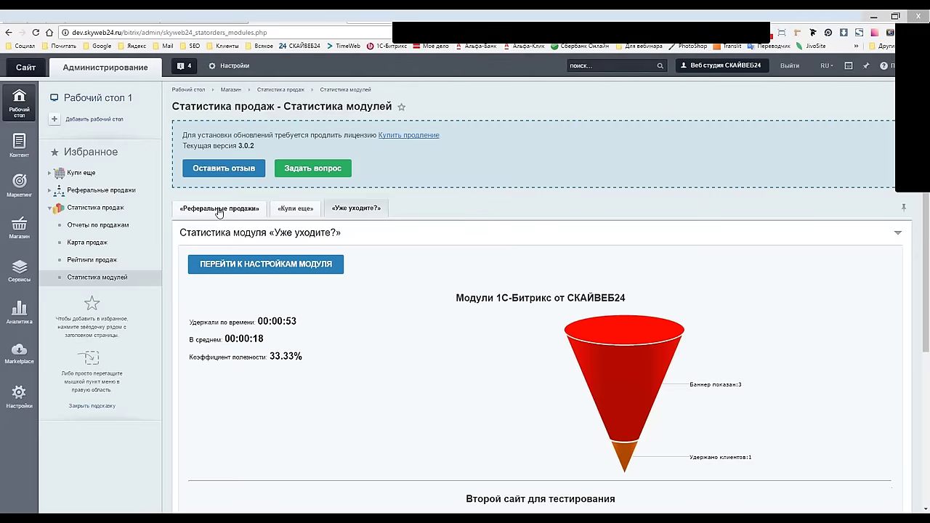
click(98, 224)
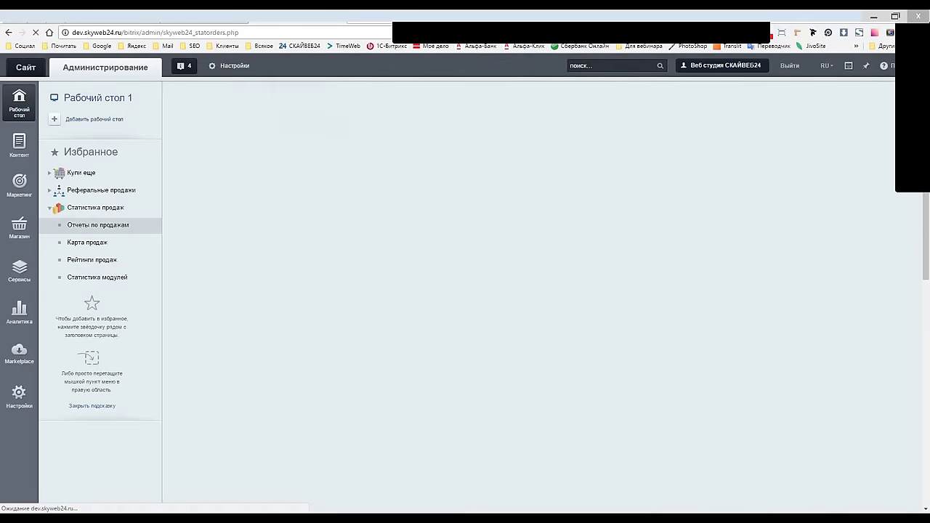
- Switch to the PowerPoint presentation «Статистика продаж» and show slides 12 to 14, covering module statistics, prices and closing
mouse_move(343, 517)
click(342, 479)
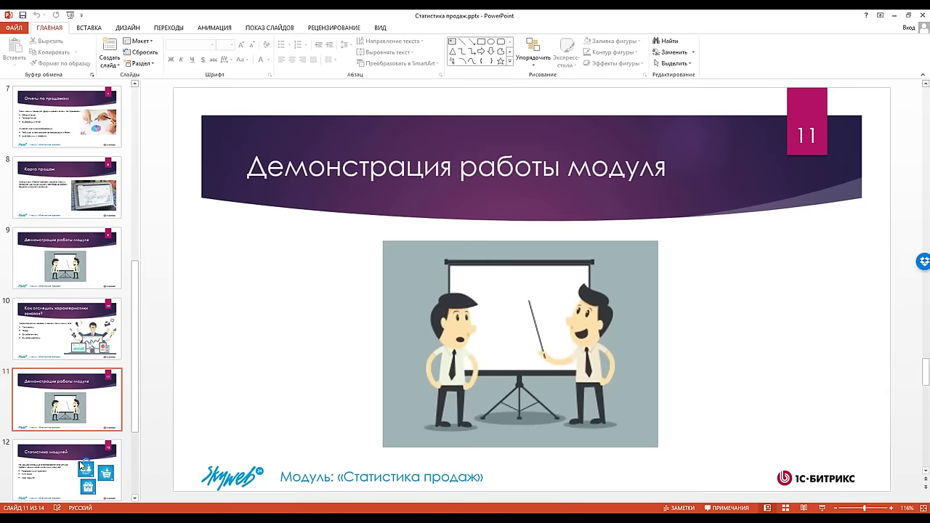
click(66, 468)
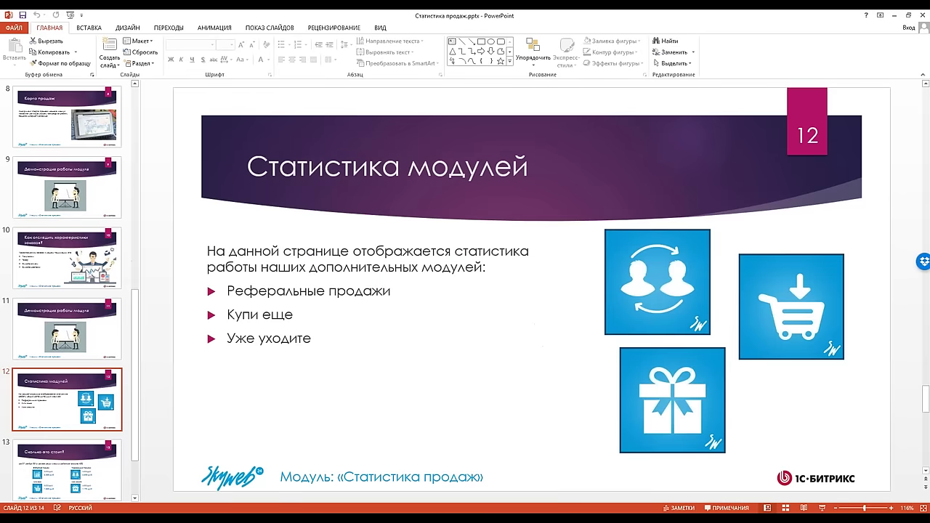
key(Down)
key(Up)
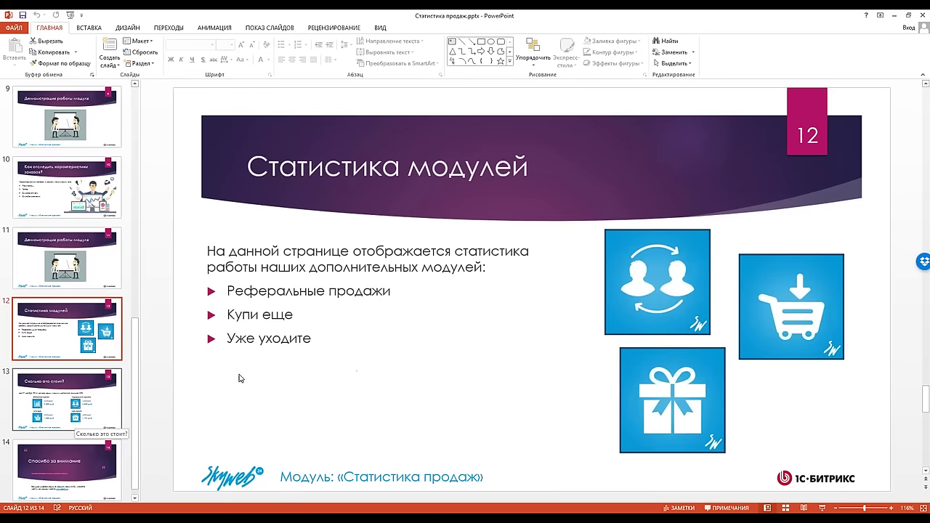
key(Down)
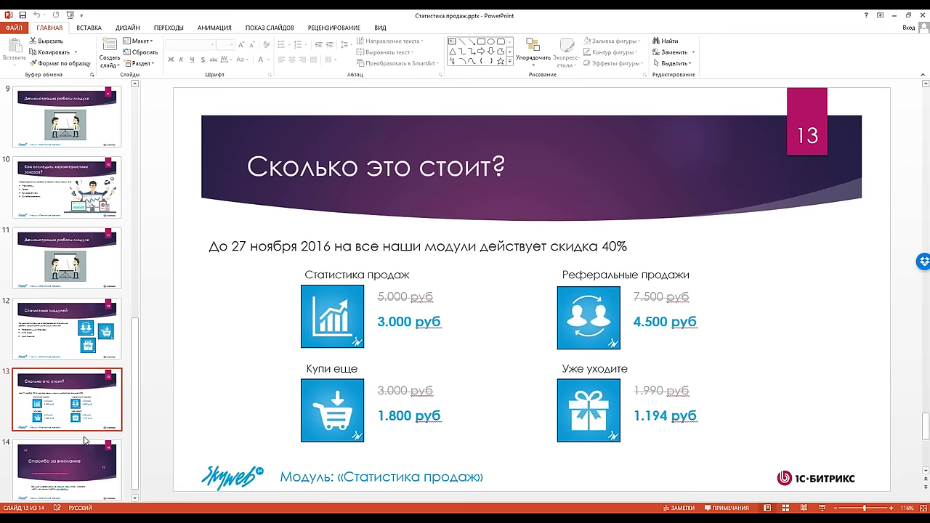
click(68, 463)
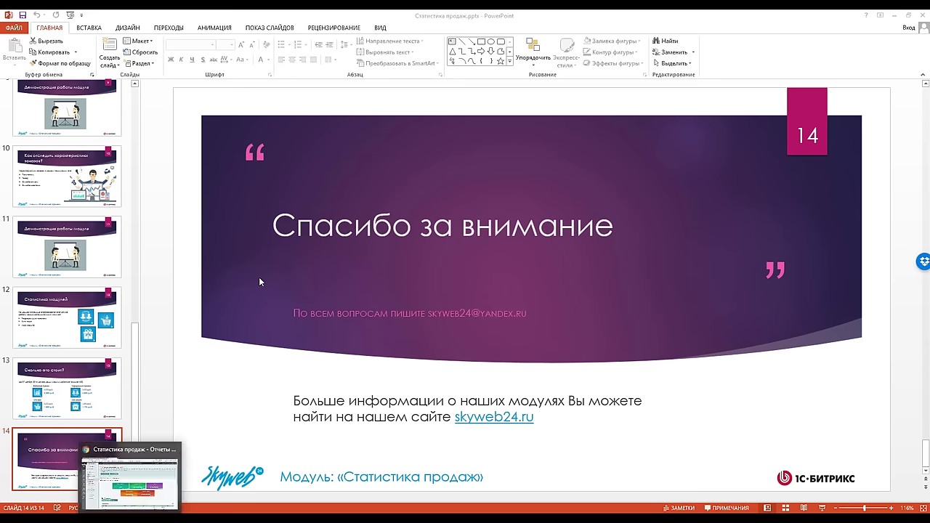
- Switch to the Chrome browser and open marketplace.1c-bitrix.ru in a new tab
click(131, 476)
key(ctrl+t)
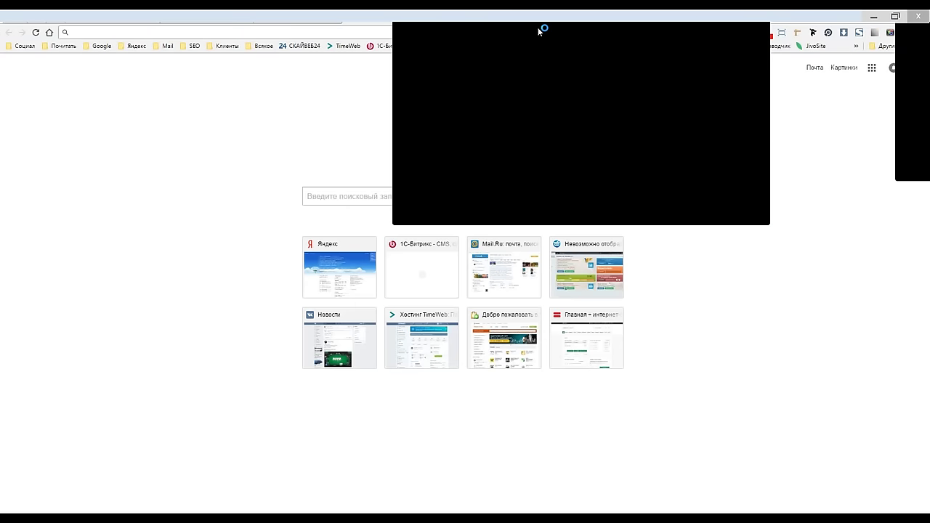
text(mar)
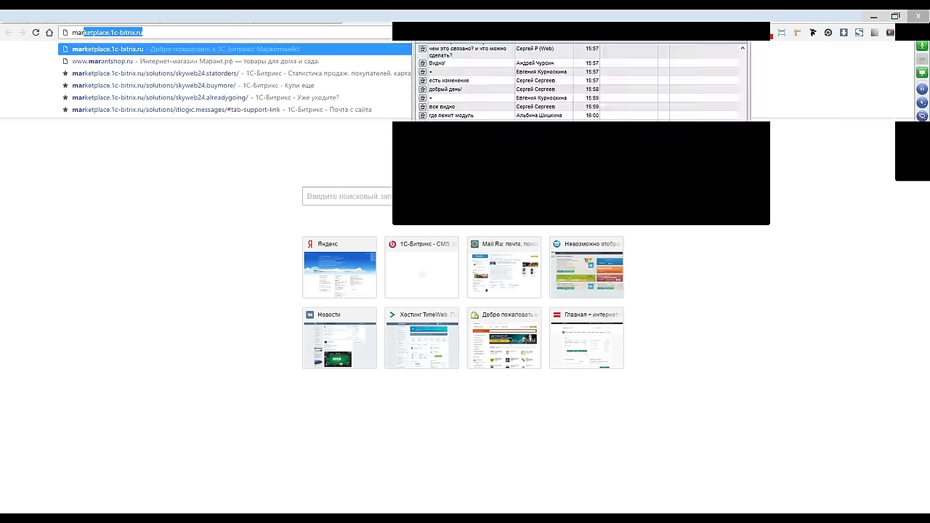
key(Return)
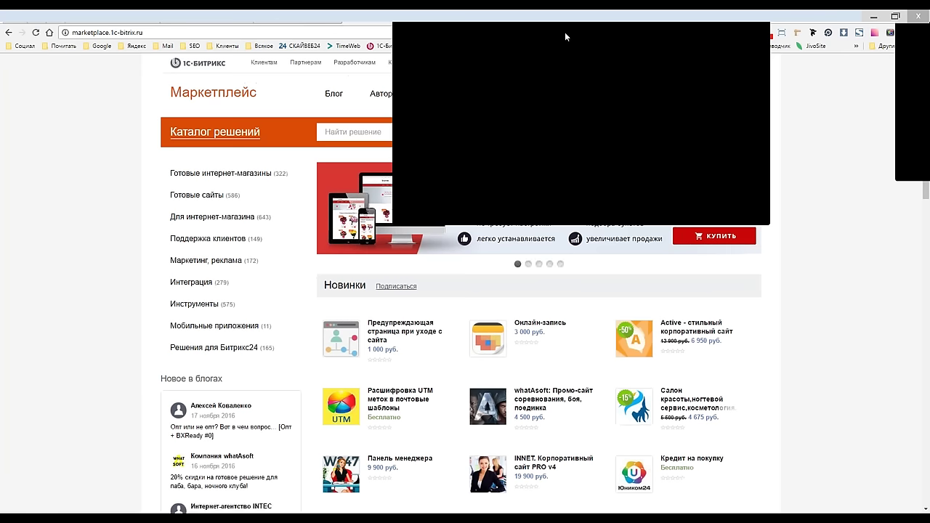
- Search the marketplace for «Статис» and open the page of the sales, buyers and order map statistics module
click(359, 132)
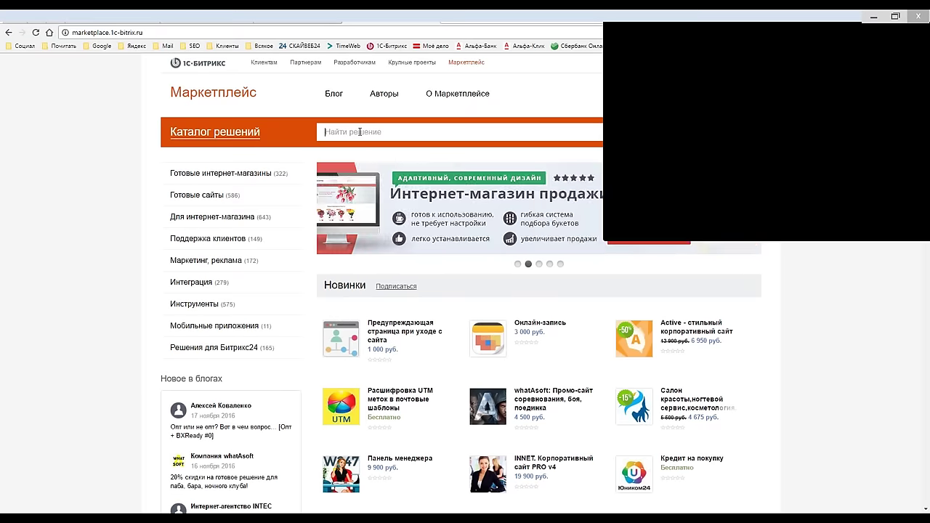
text(Статис)
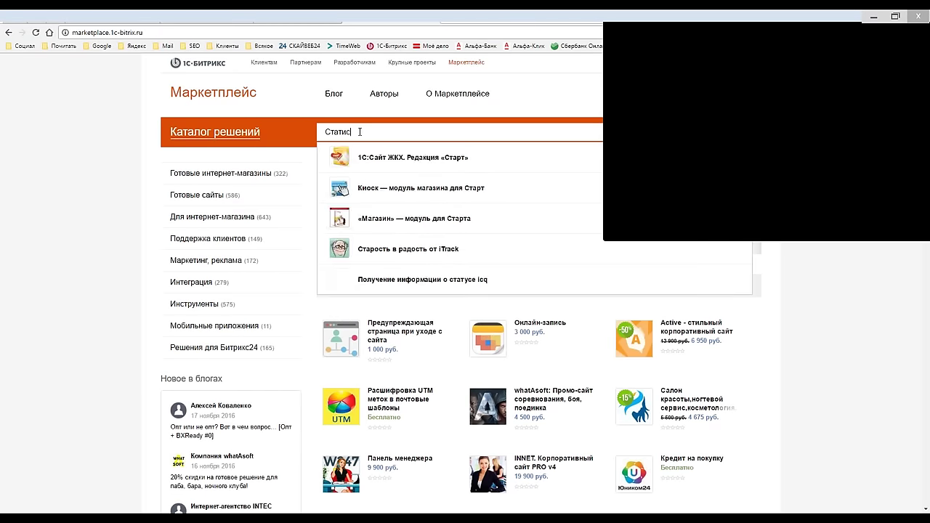
click(379, 159)
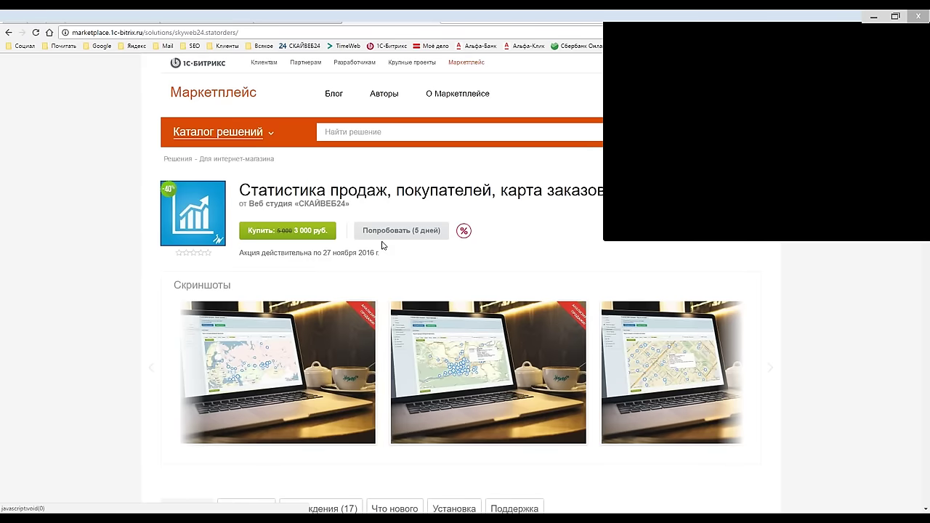
- Look over the module's description page and browse its screenshots enlarged, starting from the middle one
scroll(381, 245, down, 1)
scroll(242, 334, down, 3)
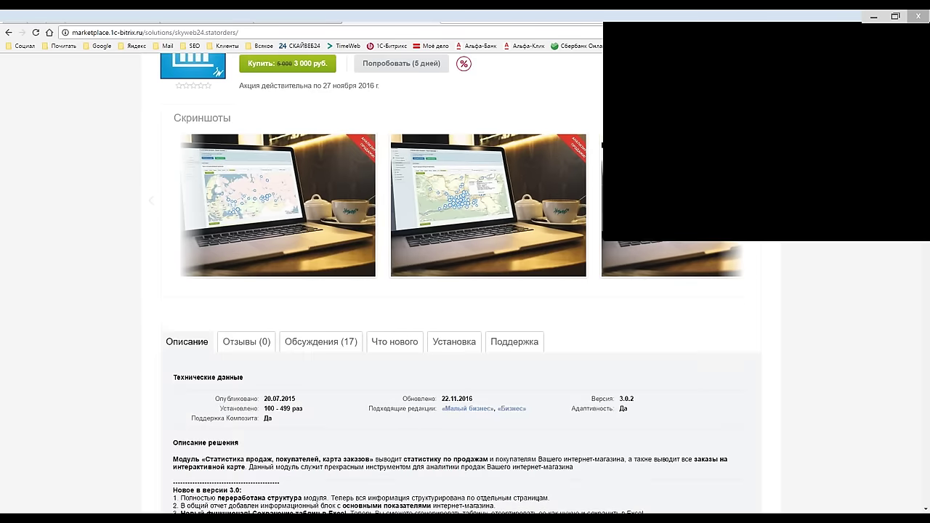
scroll(242, 333, up, 3)
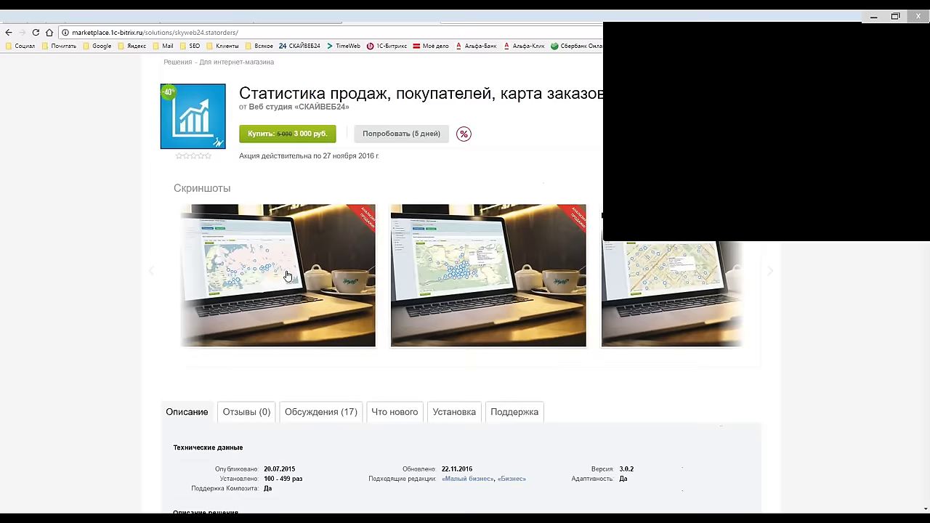
click(486, 276)
key(Right)
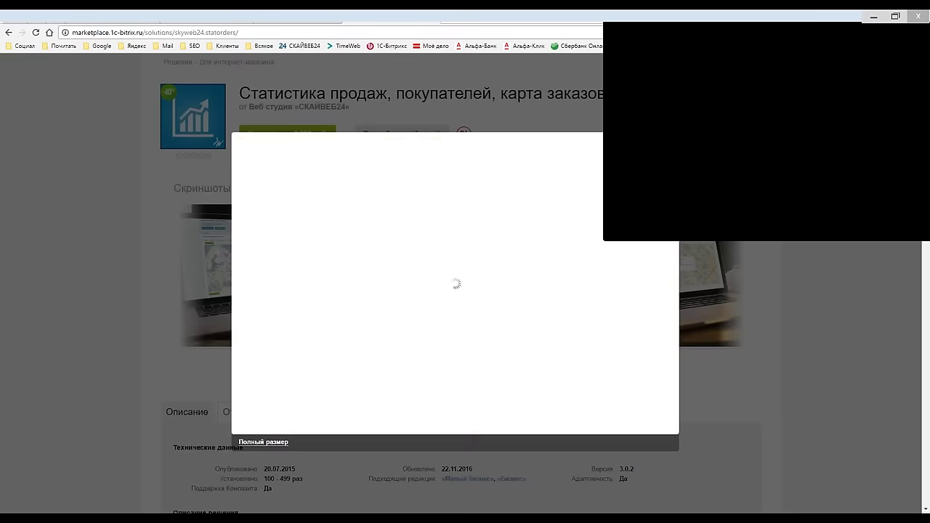